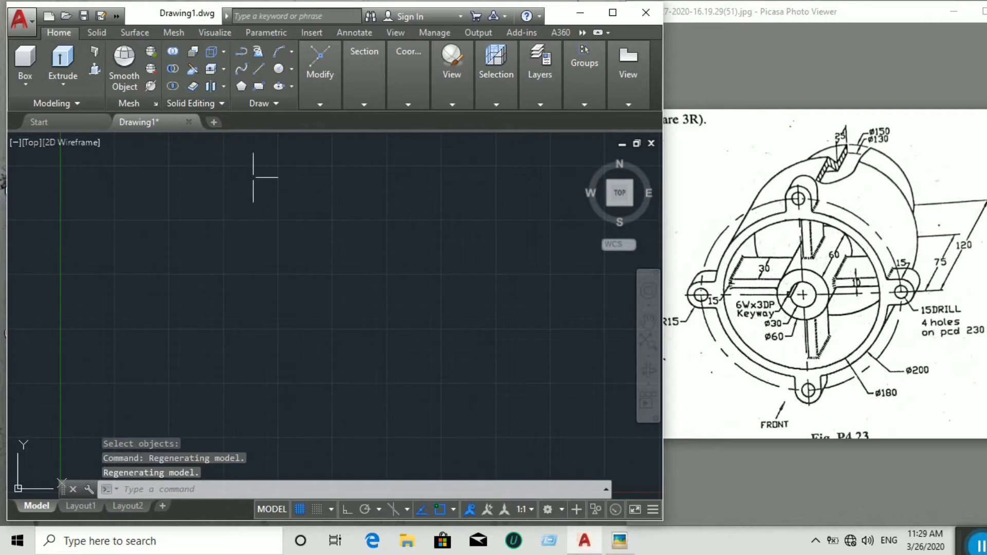
Step: Draw a circle of diameter 200 in the open area of the drawing
click(278, 69)
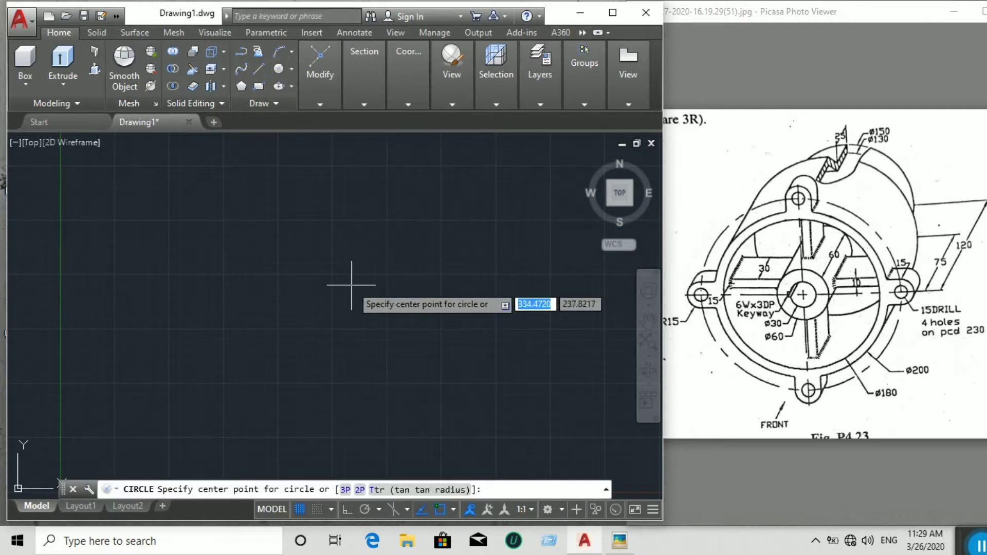
click(374, 286)
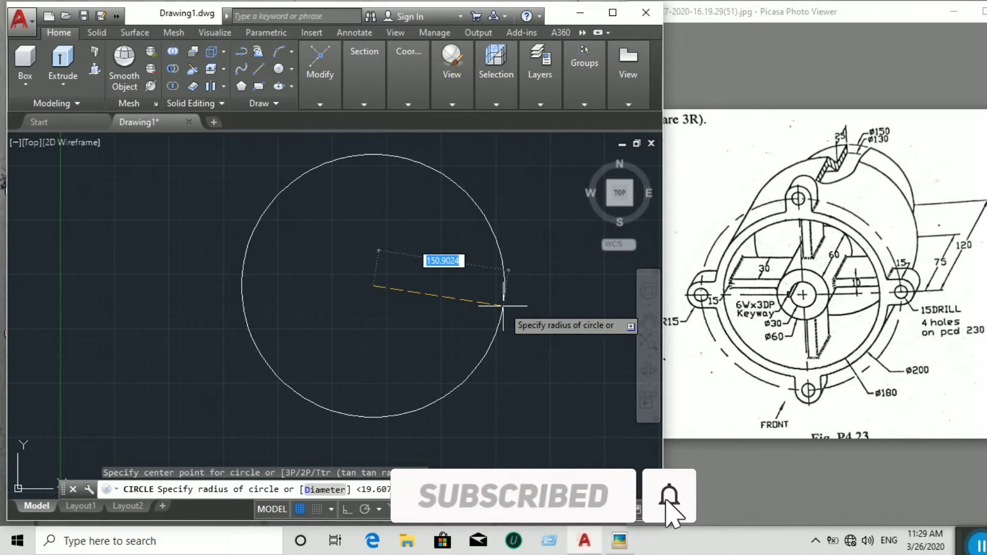
text(d)
key(Return)
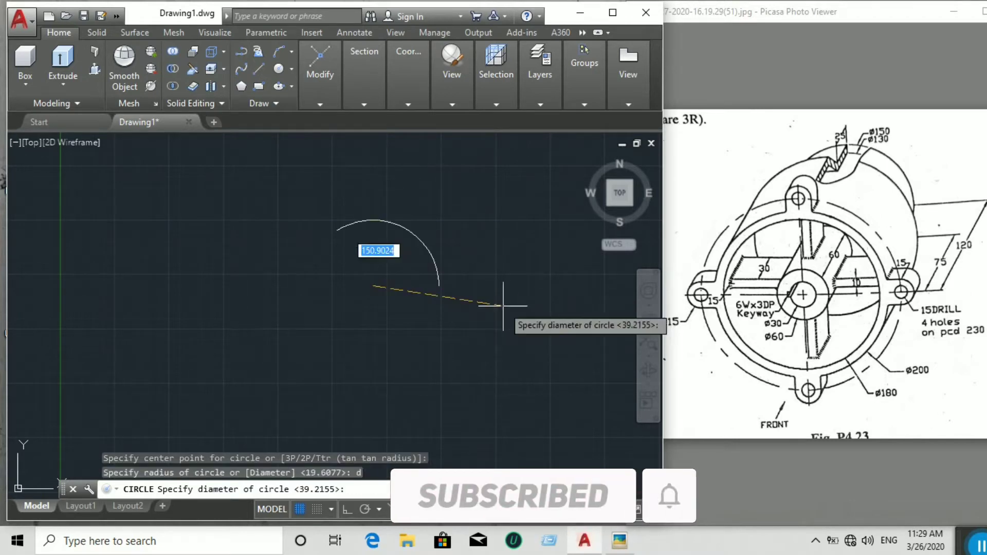
text(2)
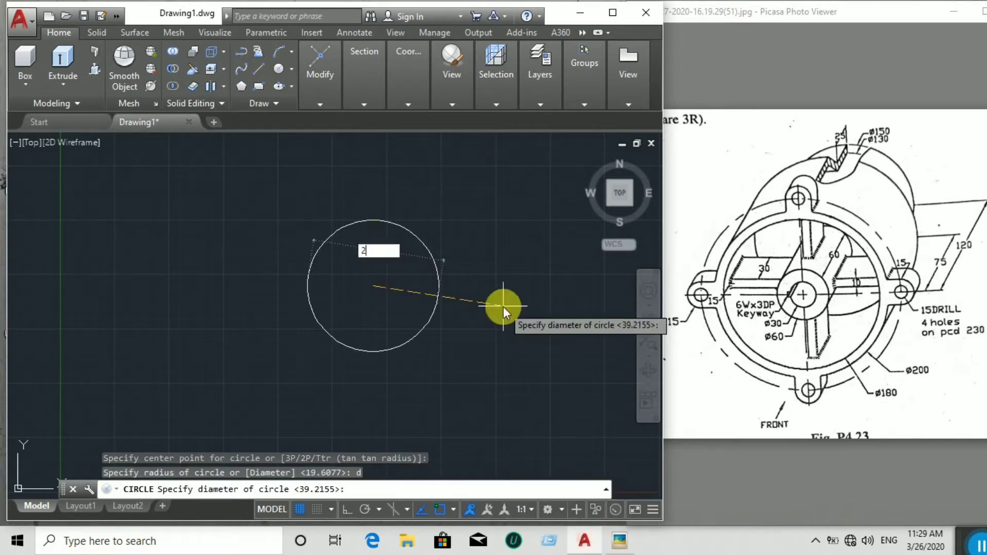
text(00)
key(Return)
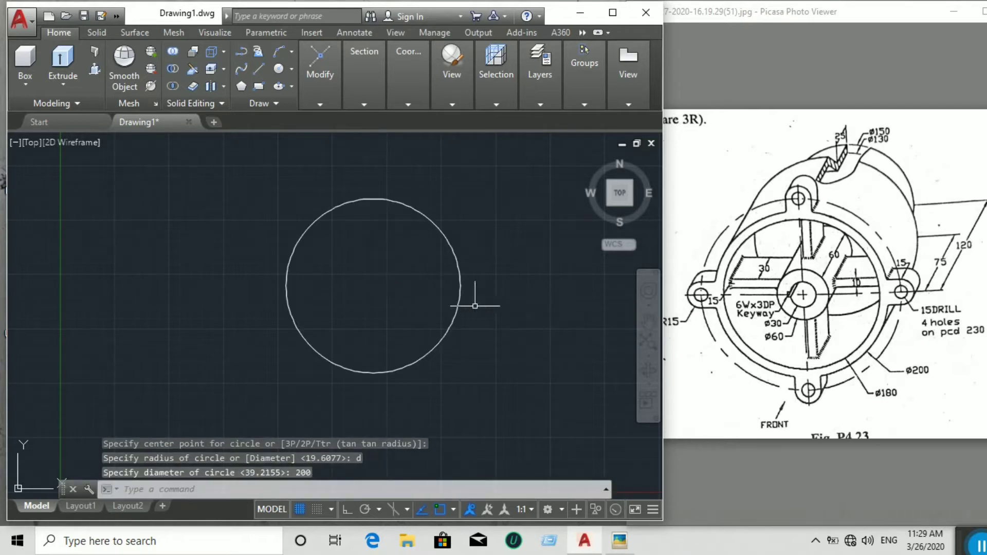
Step: Draw a circle of diameter 180 concentric with the 200-diameter circle
click(278, 70)
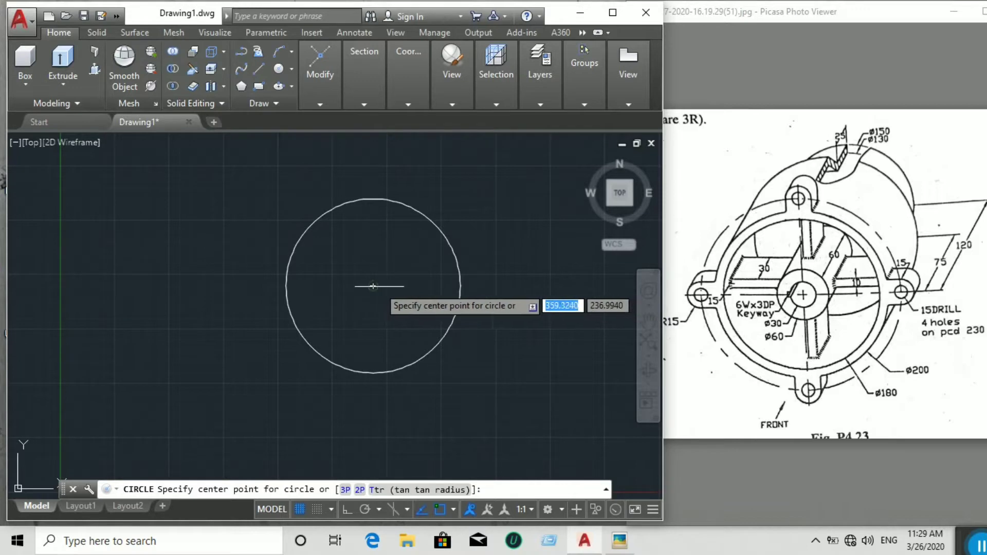
click(372, 286)
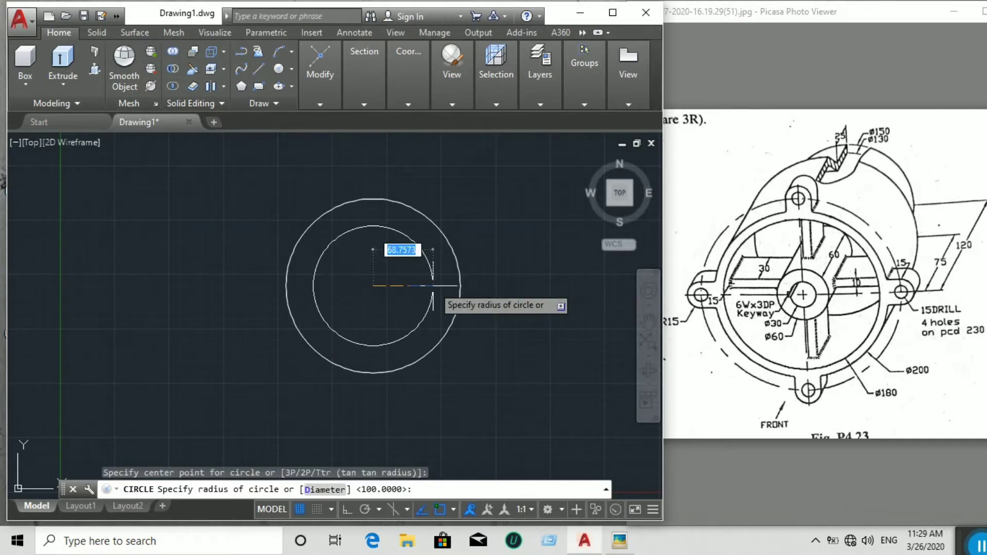
text(d)
key(Return)
text(180)
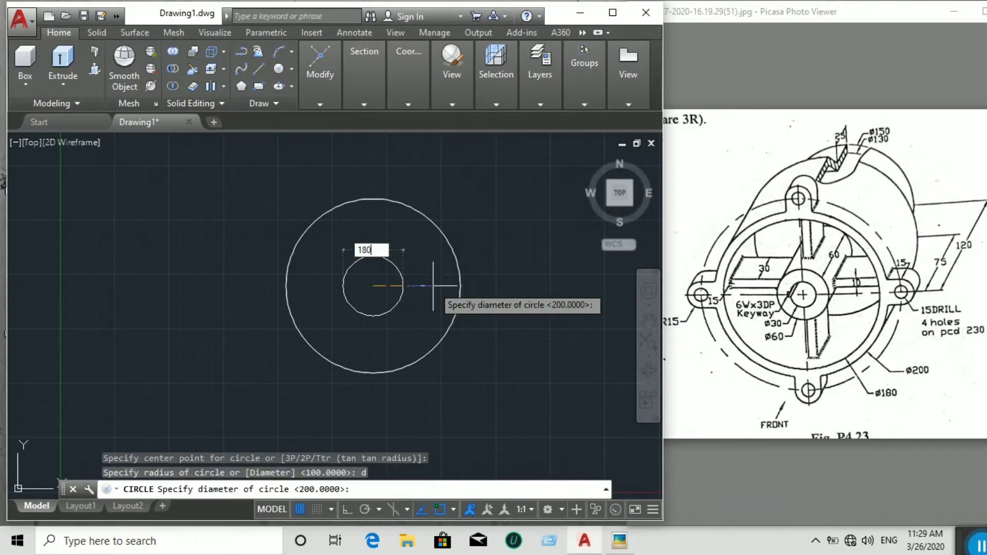
key(Return)
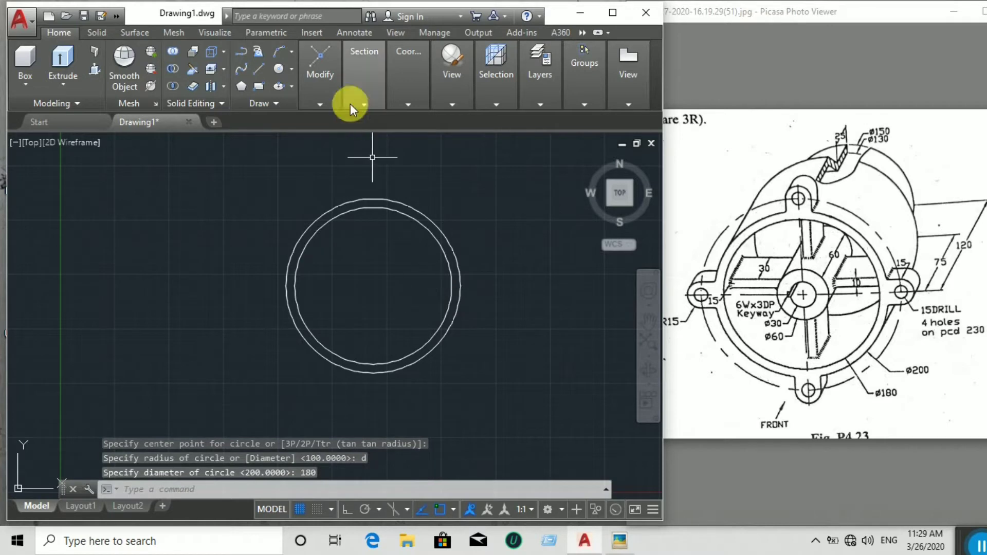
Step: Add a pitch circle of diameter 230 on the same centre as the two existing circles
click(278, 69)
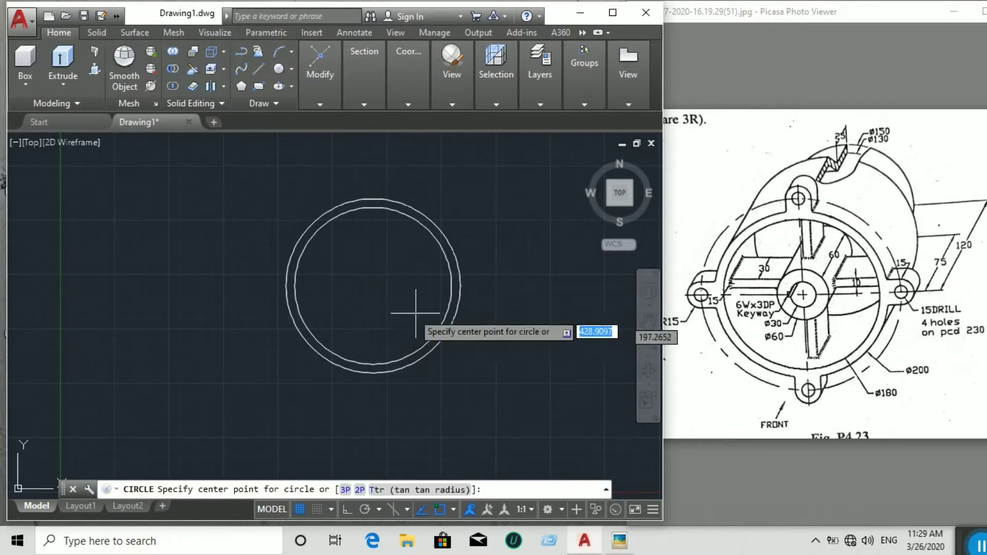
click(373, 286)
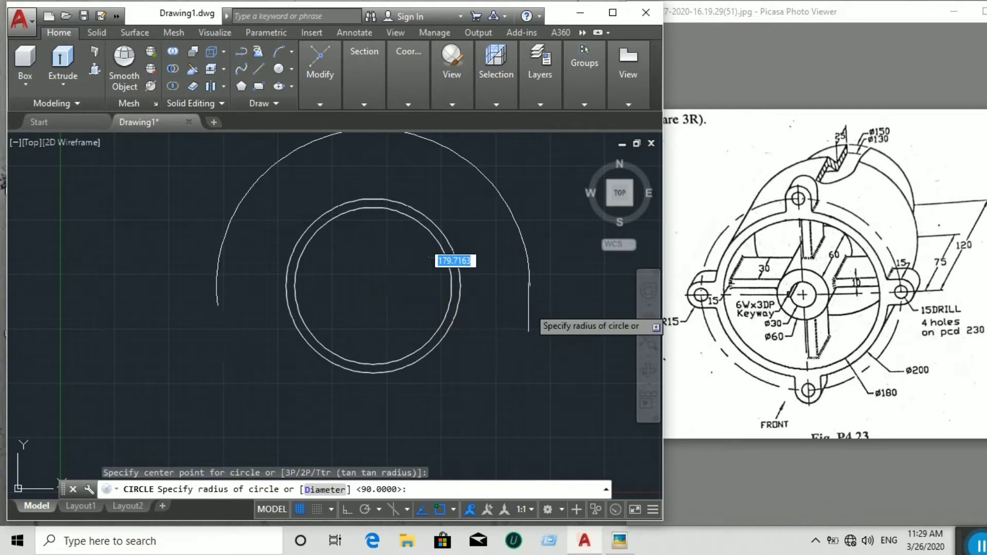
text(d)
key(Return)
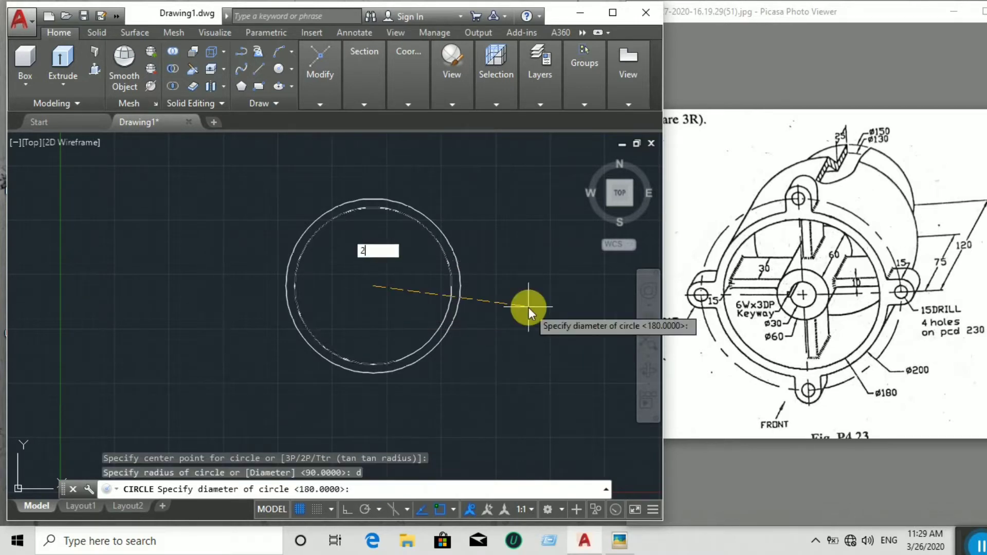
text(230)
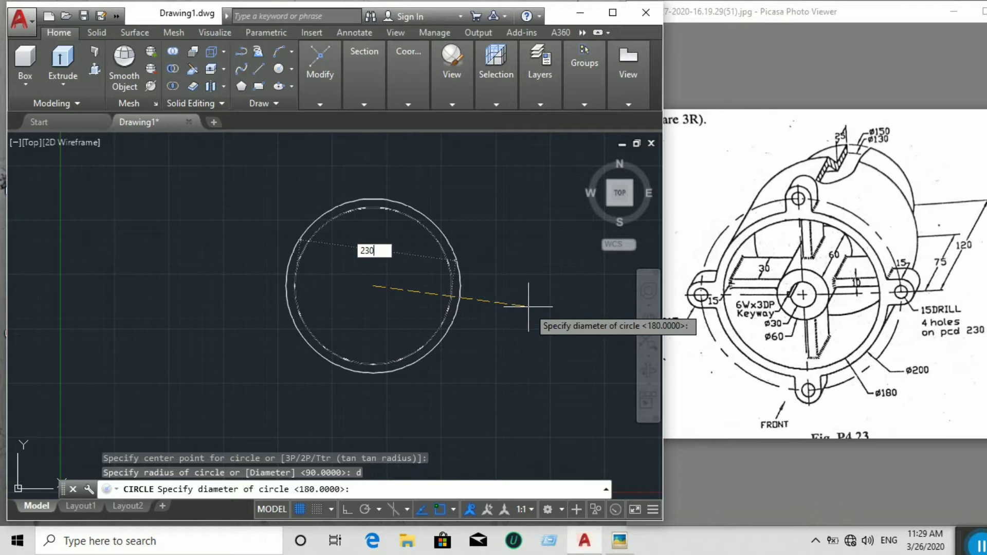
key(Return)
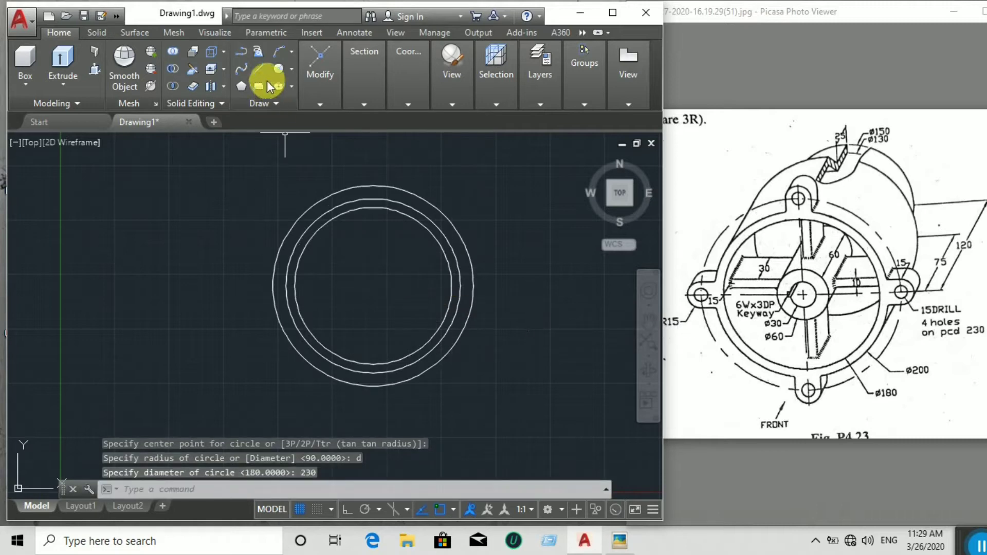
Step: With Ortho on, draw a vertical line from the common centre to the upper quadrant of the 230-diameter circle
click(257, 68)
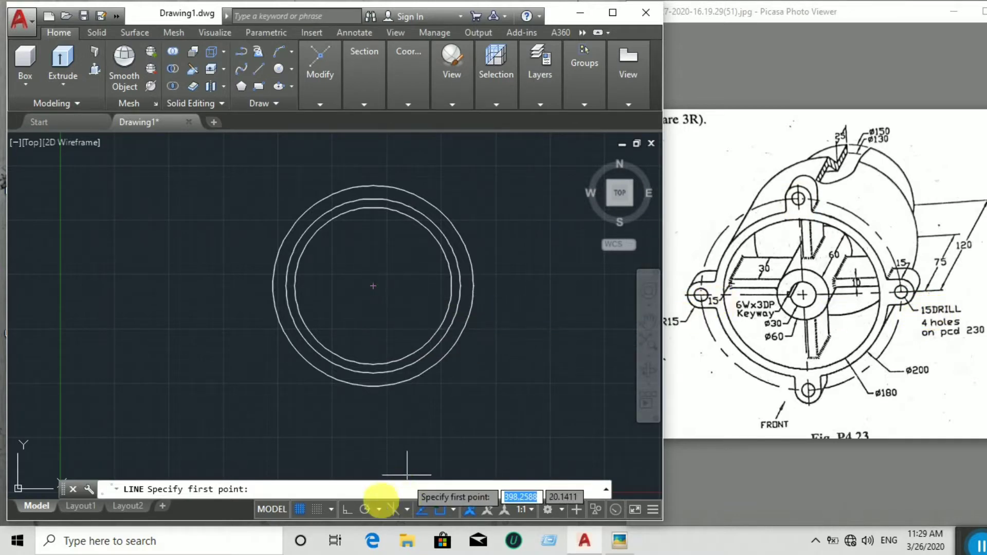
click(346, 510)
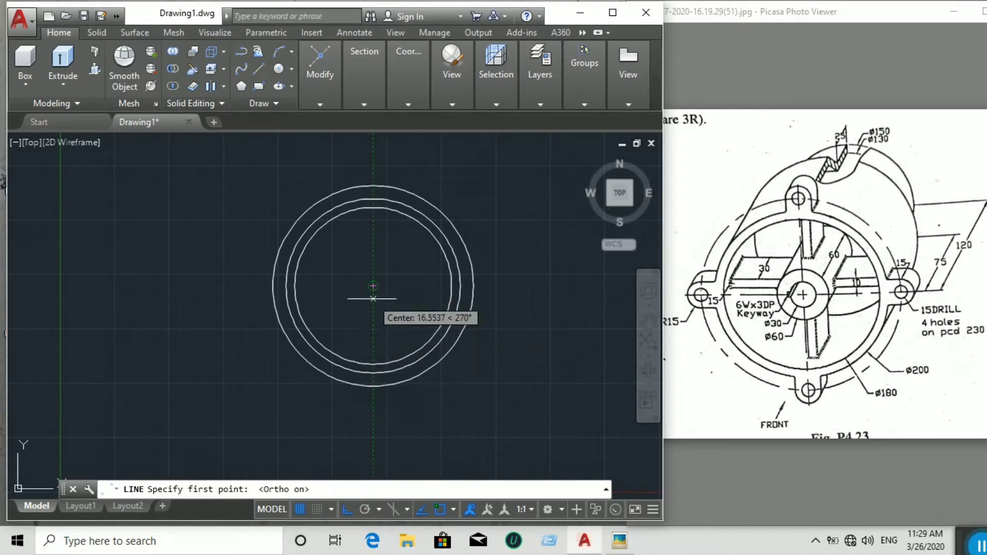
click(374, 286)
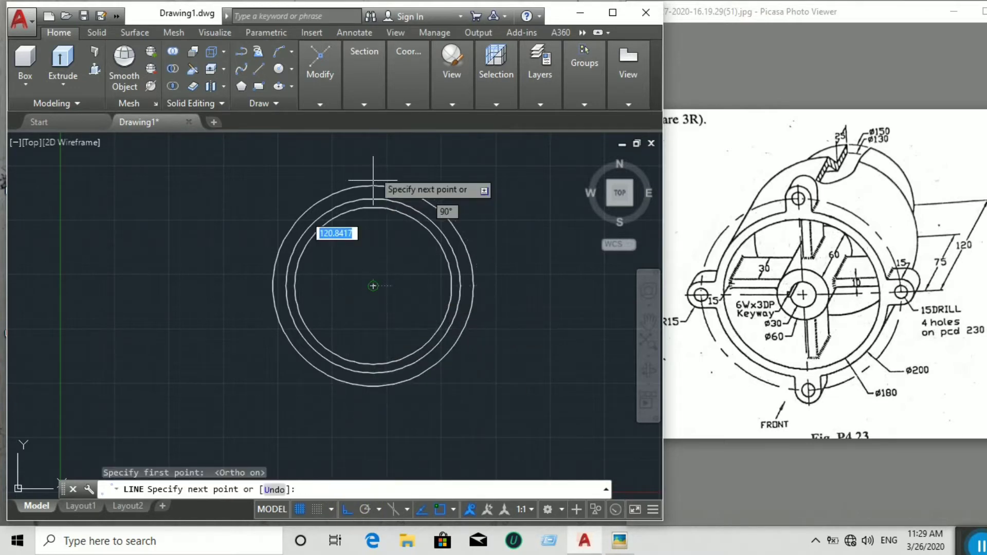
right_click(374, 170)
mouse_move(477, 254)
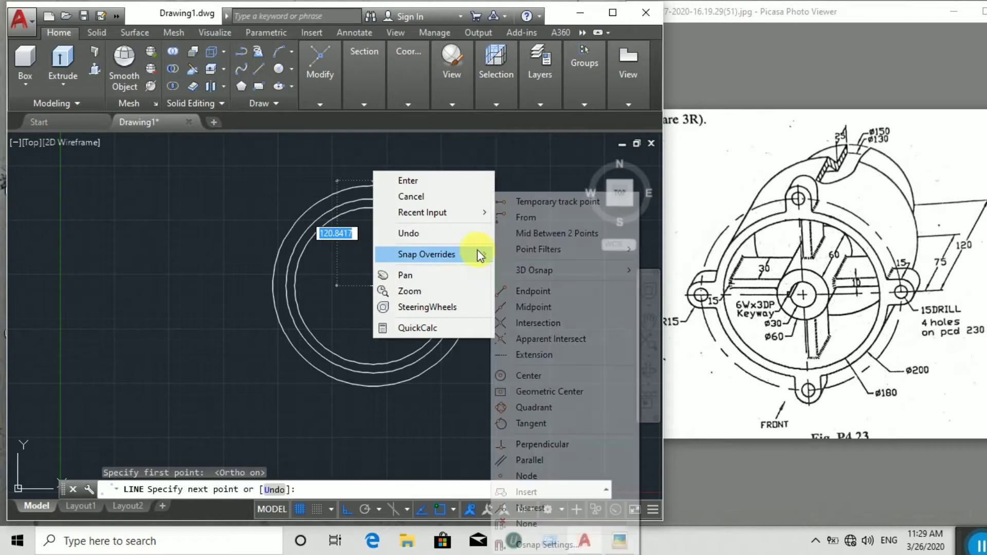
click(513, 407)
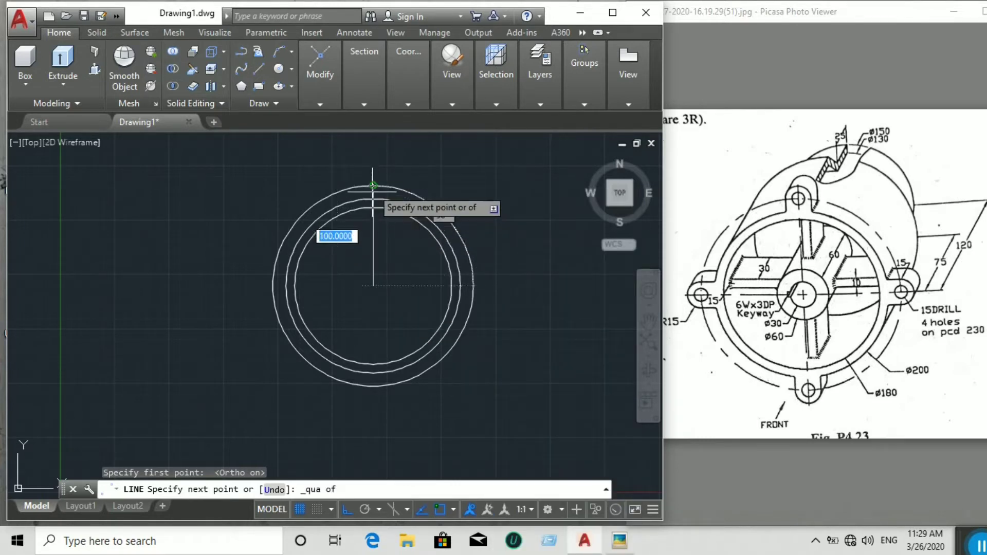
click(373, 185)
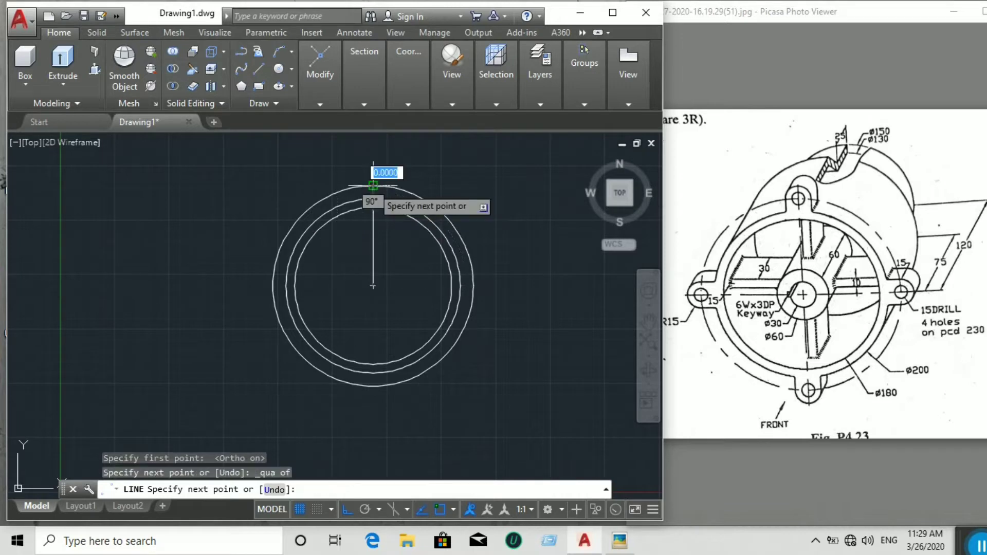
right_click(374, 190)
click(388, 196)
Step: Draw a circle of radius 15 centred on the upper end of the vertical line
scroll(384, 176, up, 3)
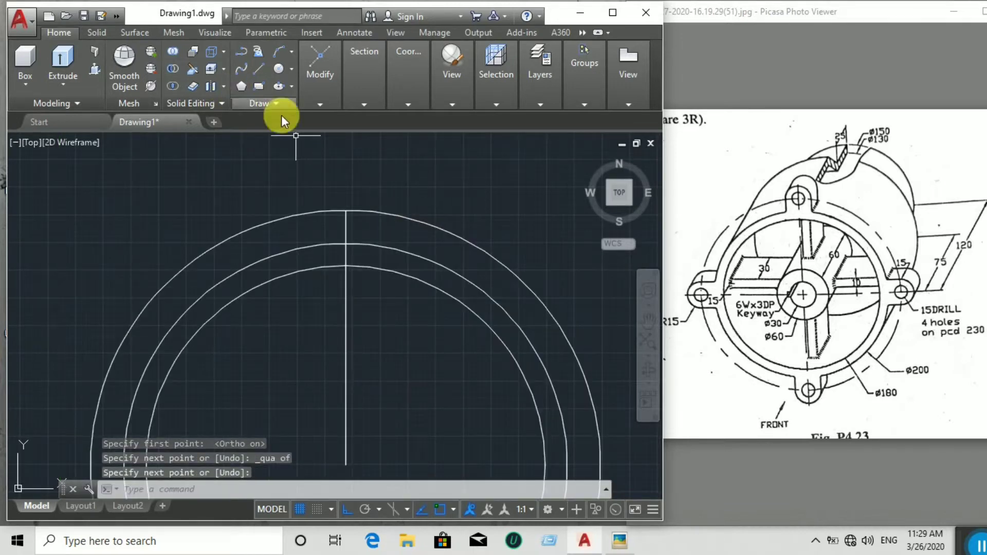
click(277, 67)
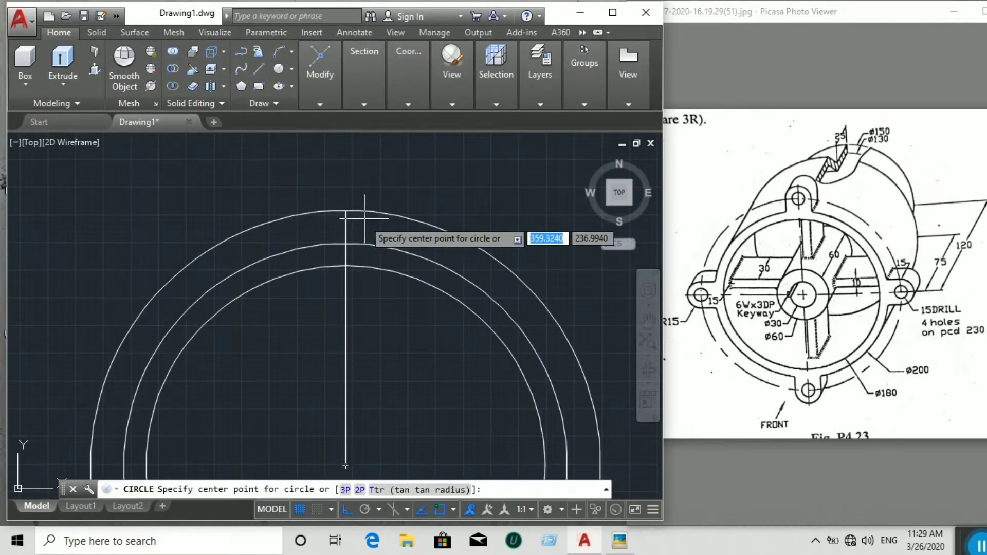
click(346, 211)
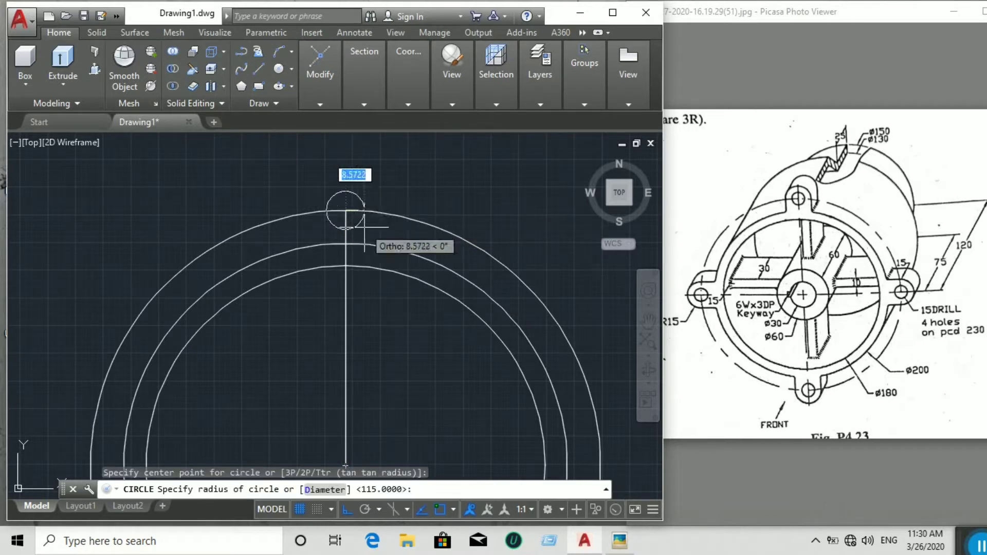
text(1)
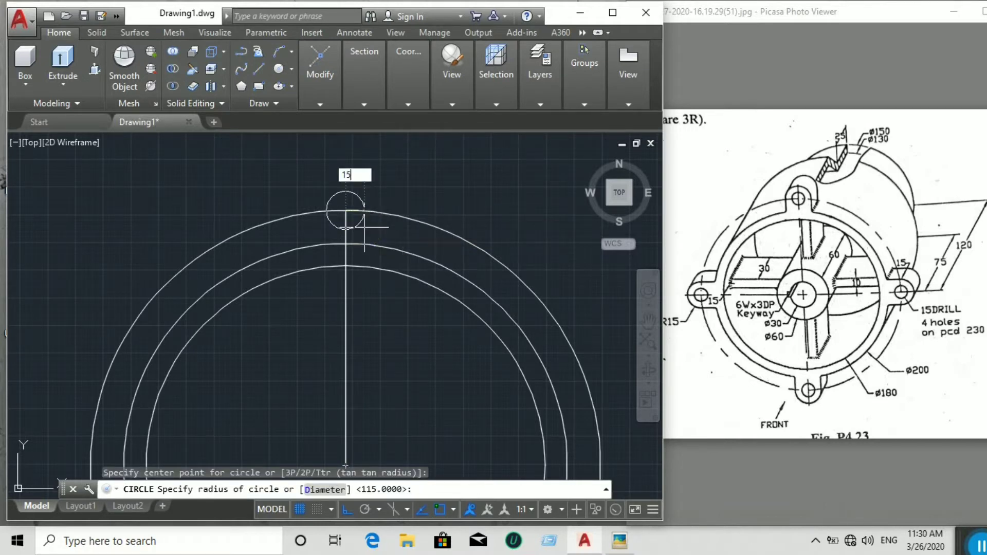
text(5)
key(Return)
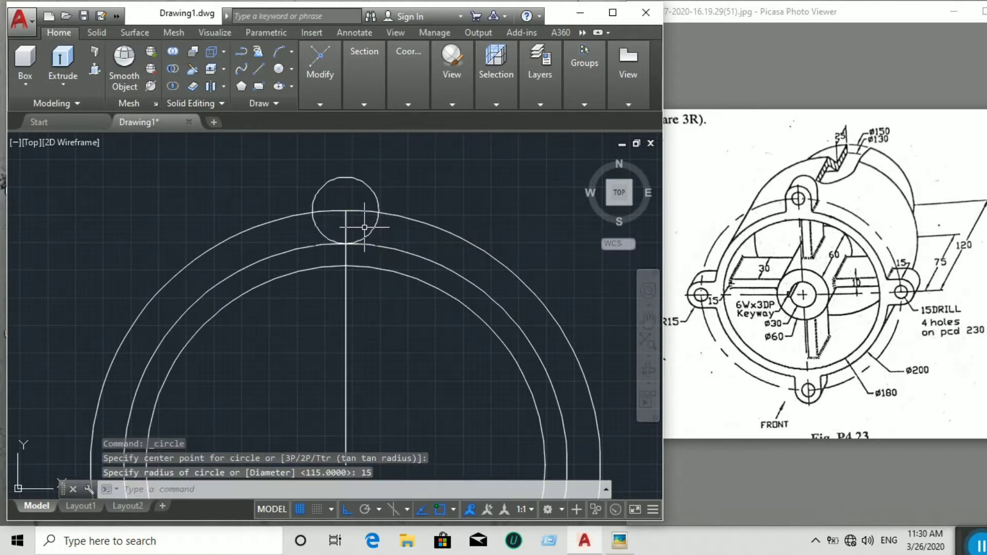
Step: Draw a bolt-hole circle of diameter 15 concentric with the radius 15 lug circle
click(279, 69)
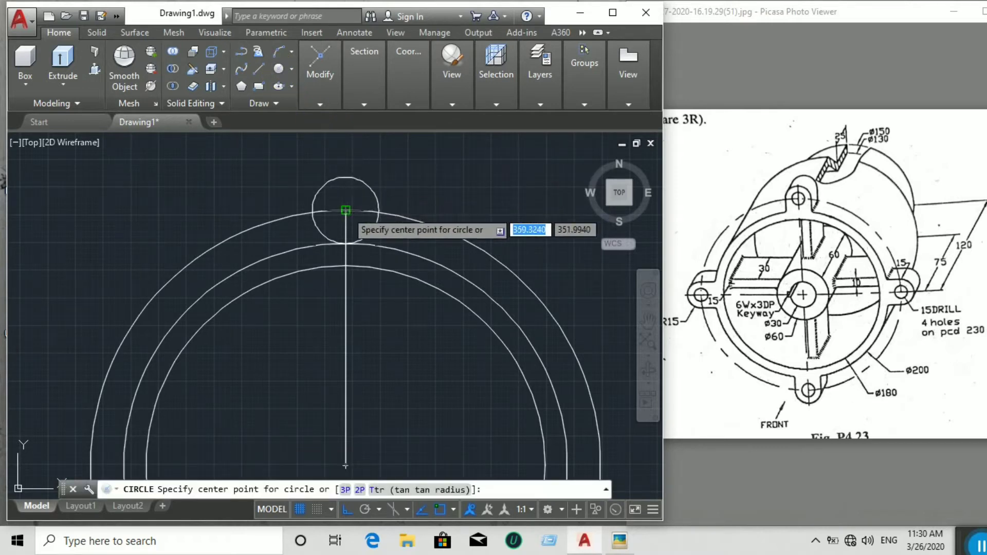
click(345, 211)
text(d)
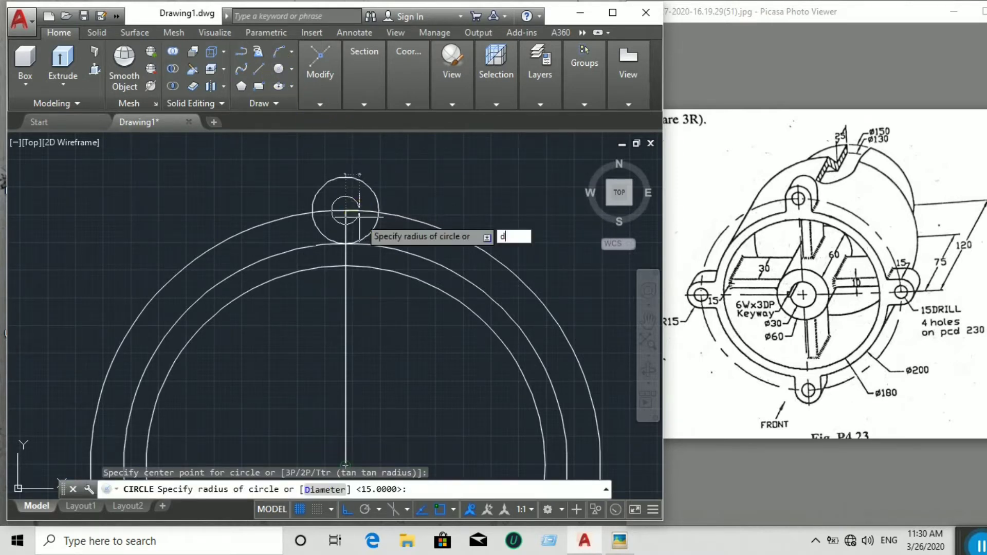
key(Return)
text(15)
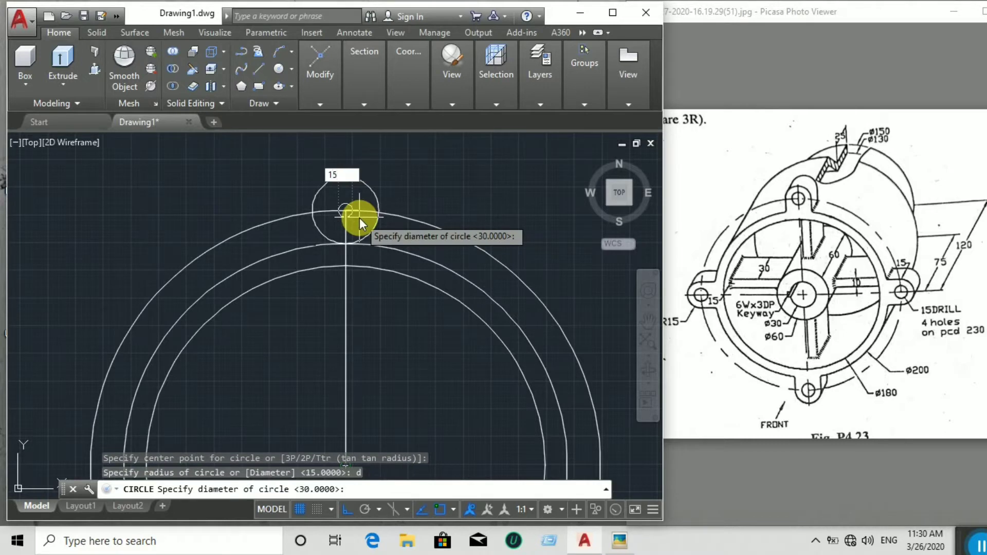
key(Return)
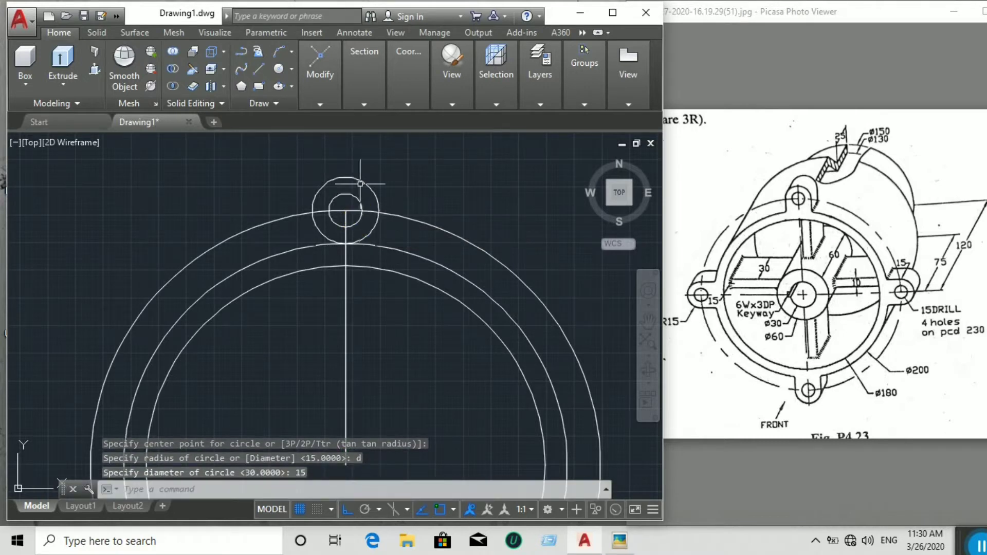
Step: Draw a line from the lug centre to the right quadrant of the radius 15 circle and straight down past the 200-diameter circle
click(259, 68)
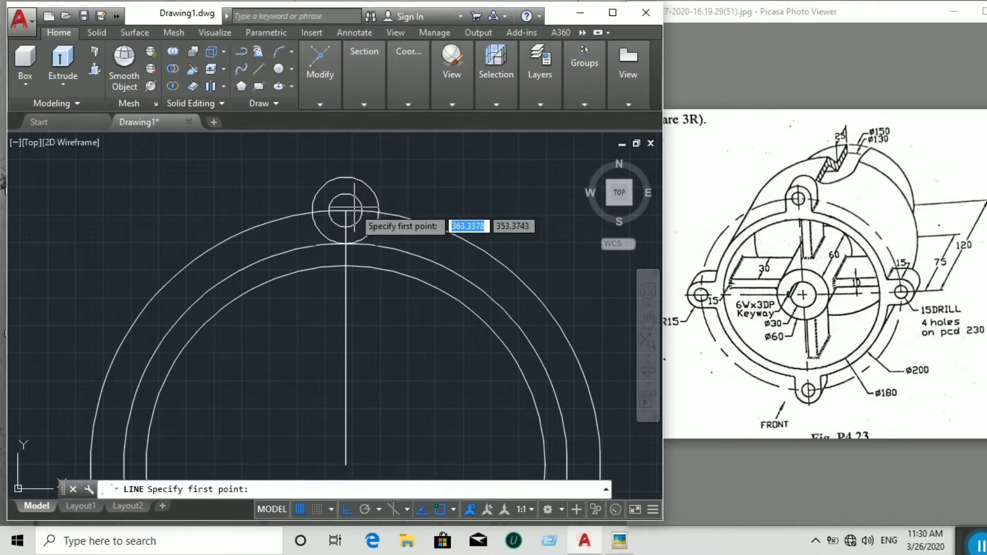
scroll(346, 210, up, 5)
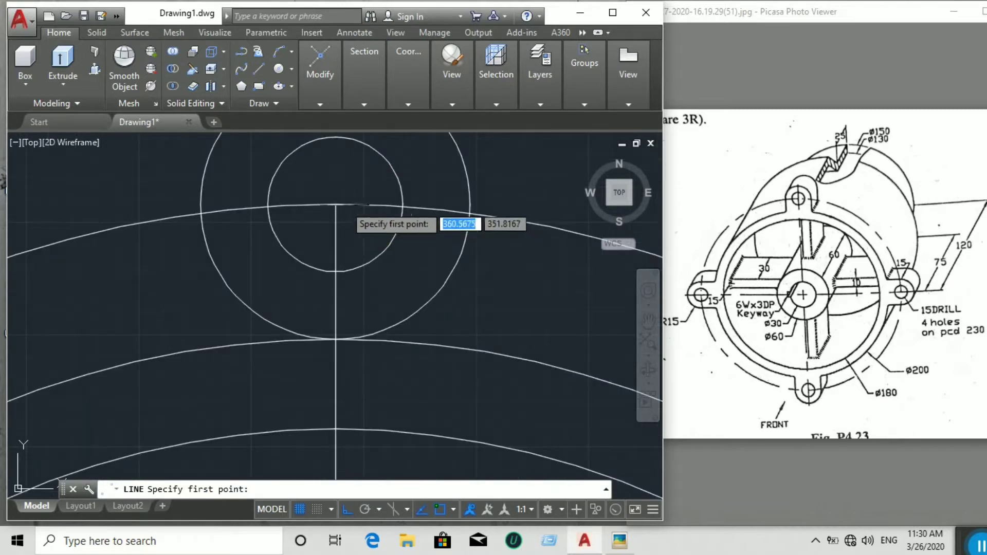
click(336, 204)
right_click(499, 197)
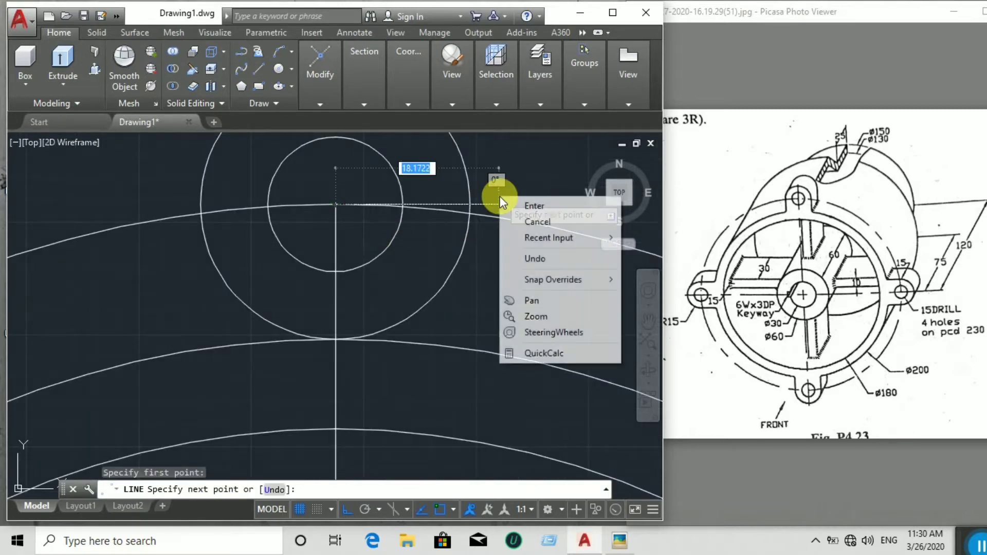
mouse_move(538, 279)
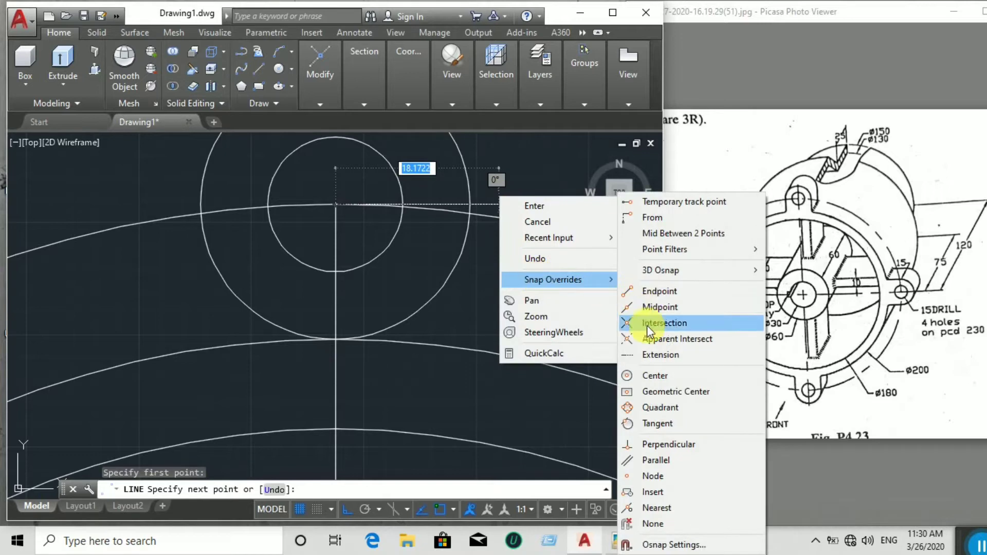
click(643, 399)
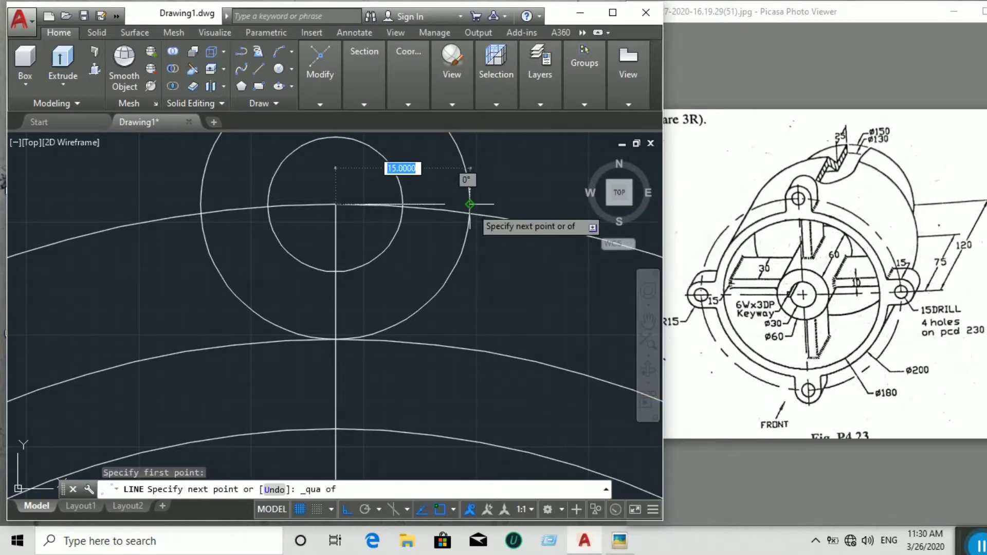
click(469, 204)
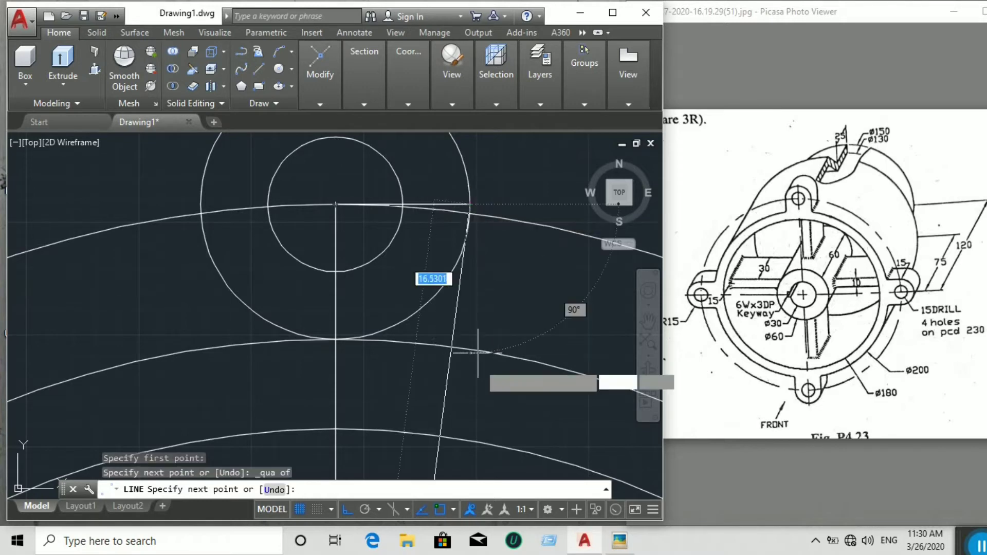
click(483, 398)
right_click(483, 398)
click(507, 229)
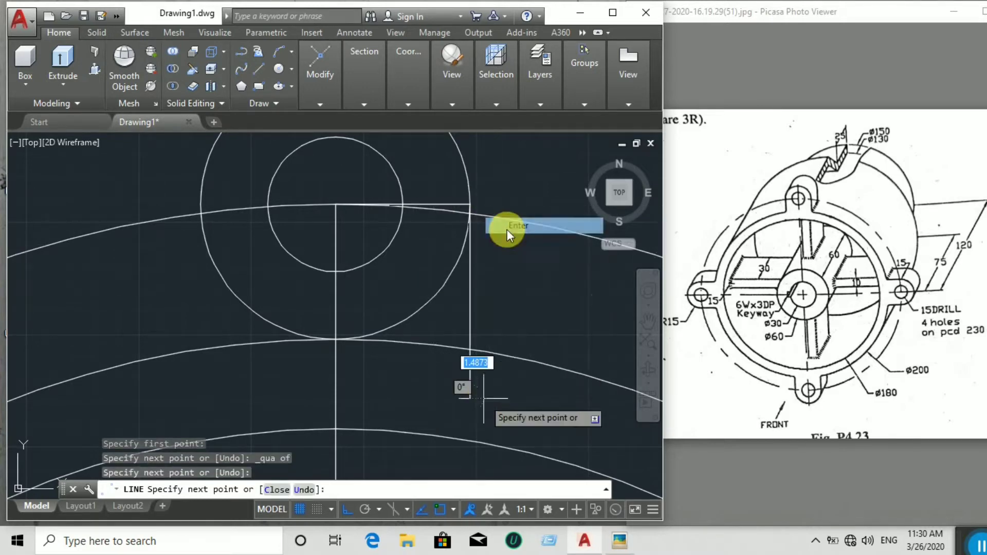
Step: Draw a matching line from the lug centre to the left quadrant of the radius 15 circle and down past the 200-diameter circle
click(260, 68)
click(336, 204)
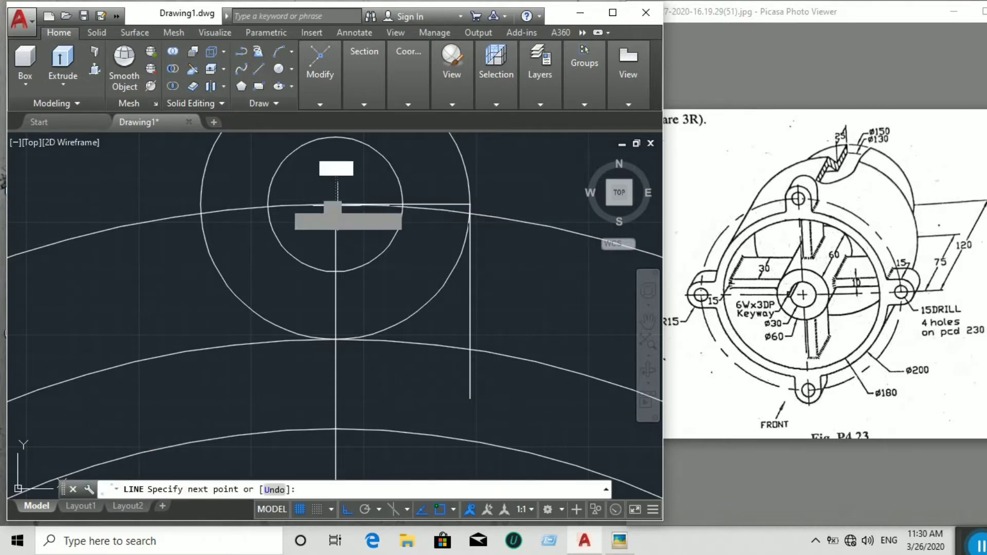
right_click(138, 191)
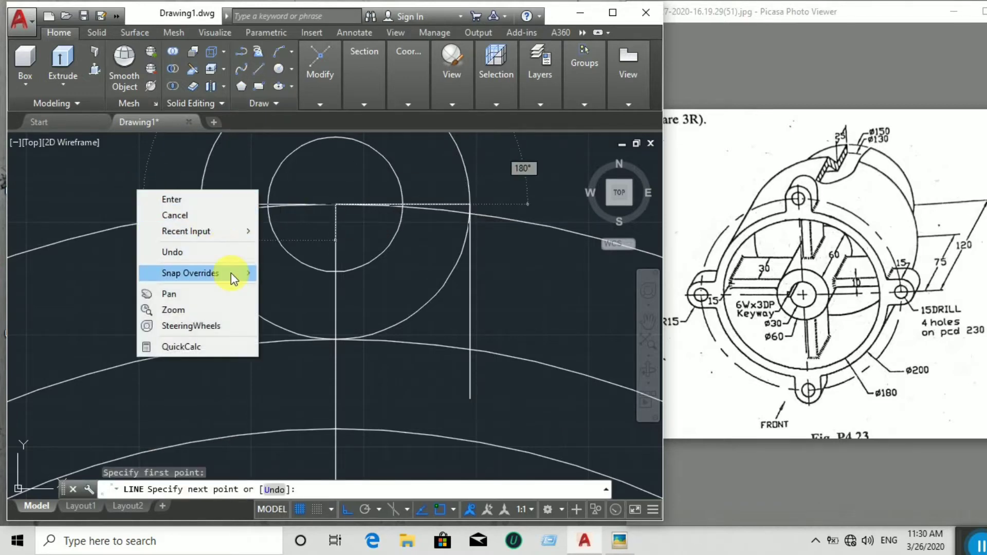
mouse_move(231, 273)
click(313, 409)
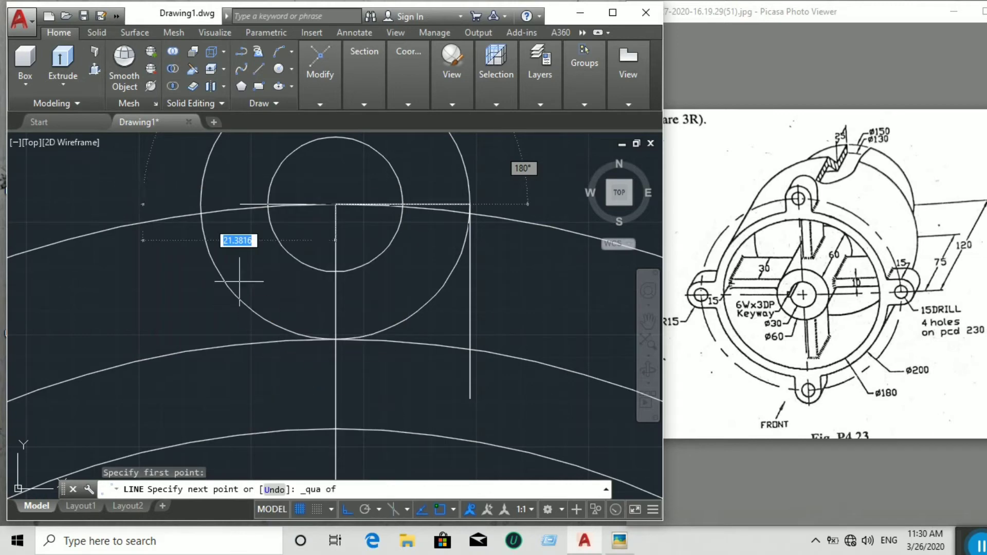
click(200, 204)
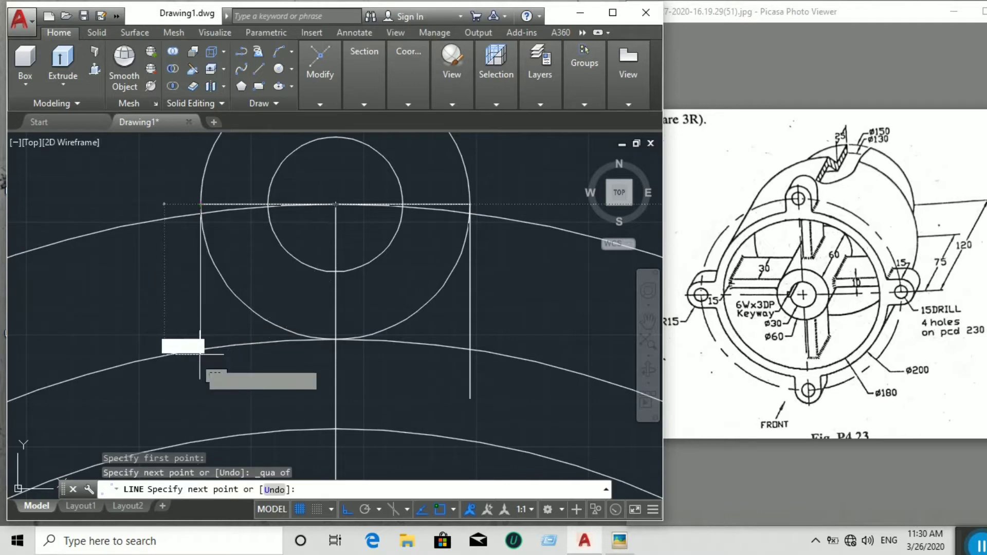
click(174, 370)
right_click(176, 369)
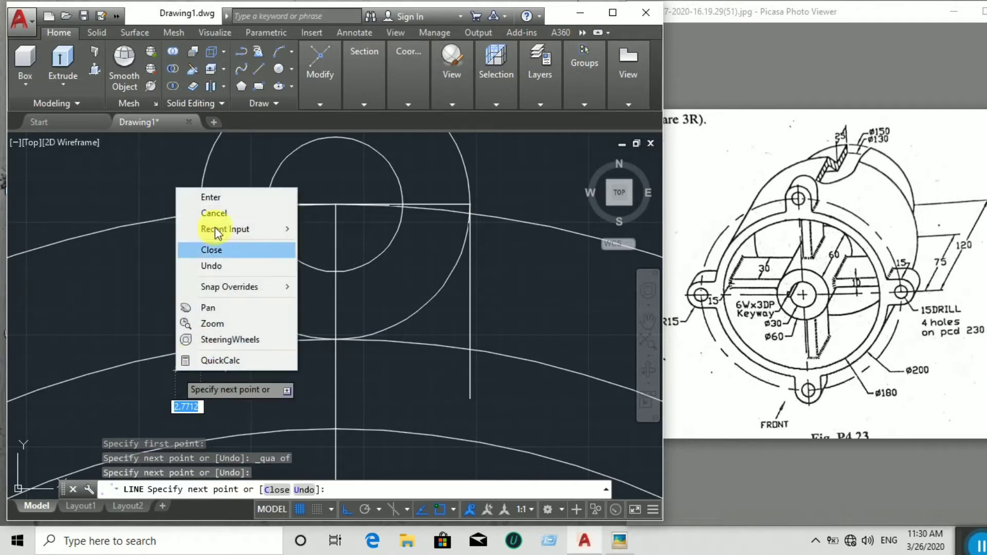
click(215, 200)
Step: Trim the lower half of the radius 15 lug circle and the 200-diameter arc between the two vertical lug lines
click(320, 98)
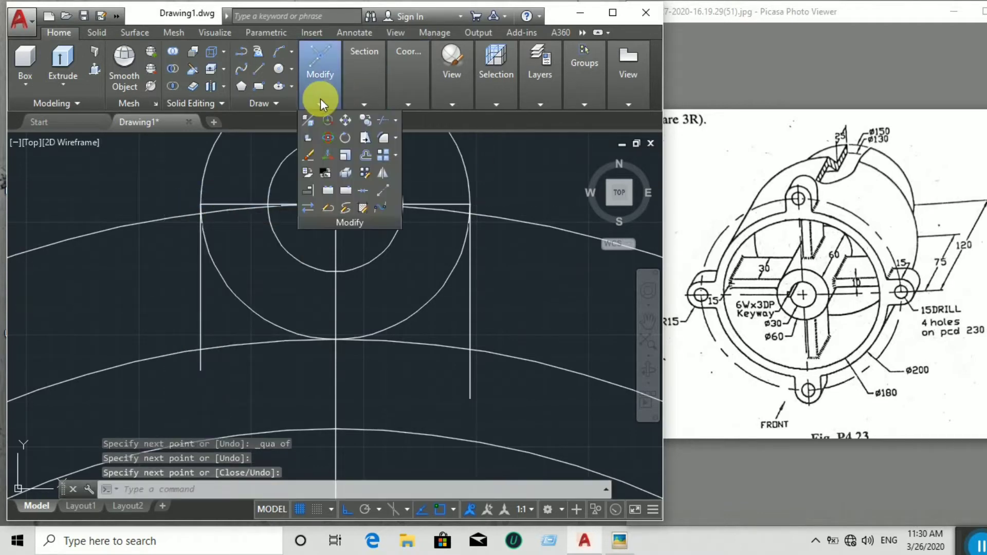
click(381, 121)
key(Return)
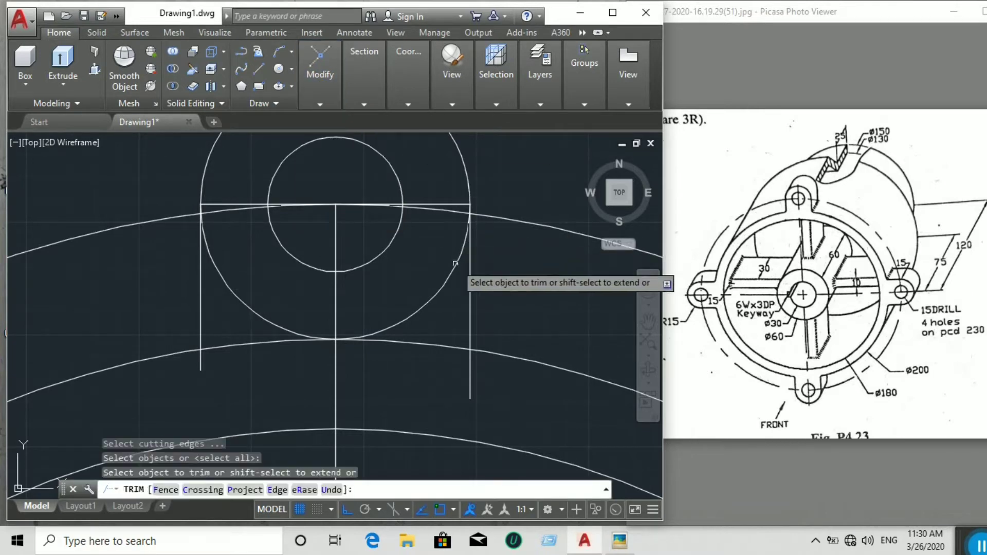
click(455, 269)
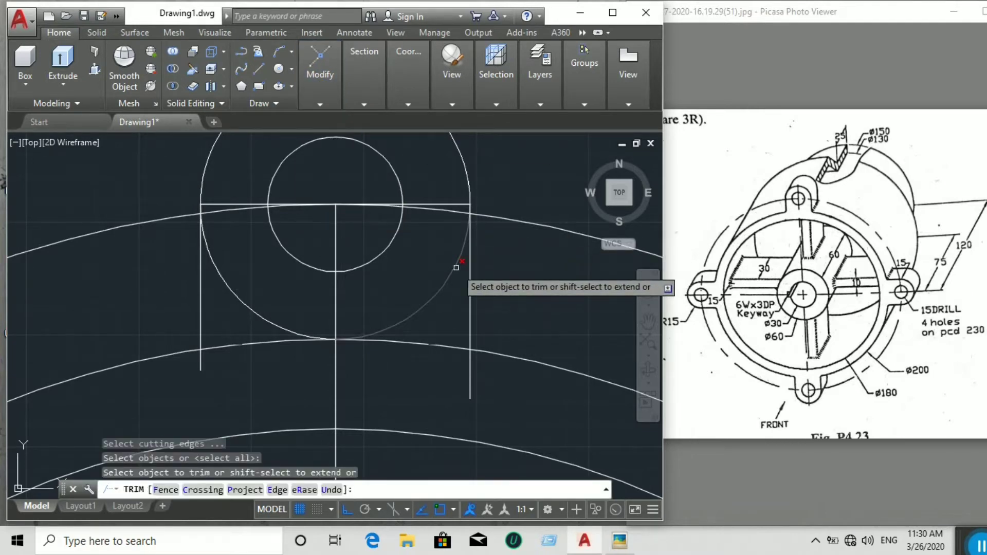
click(394, 341)
click(296, 341)
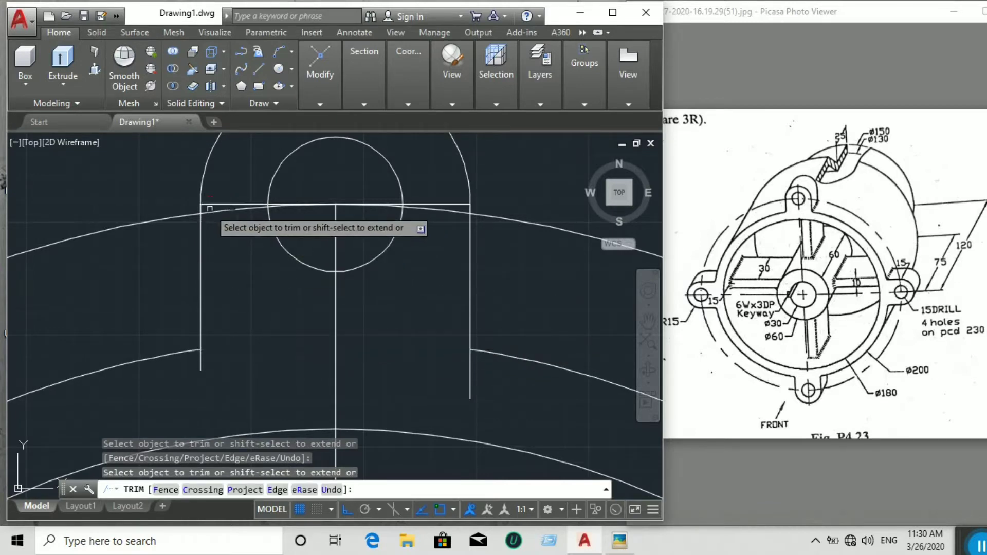
Step: Trim the horizontal line left of the bolt hole and the 230-diameter circle's arcs inside the lug, leaving the left part inside the hole
click(217, 207)
click(218, 205)
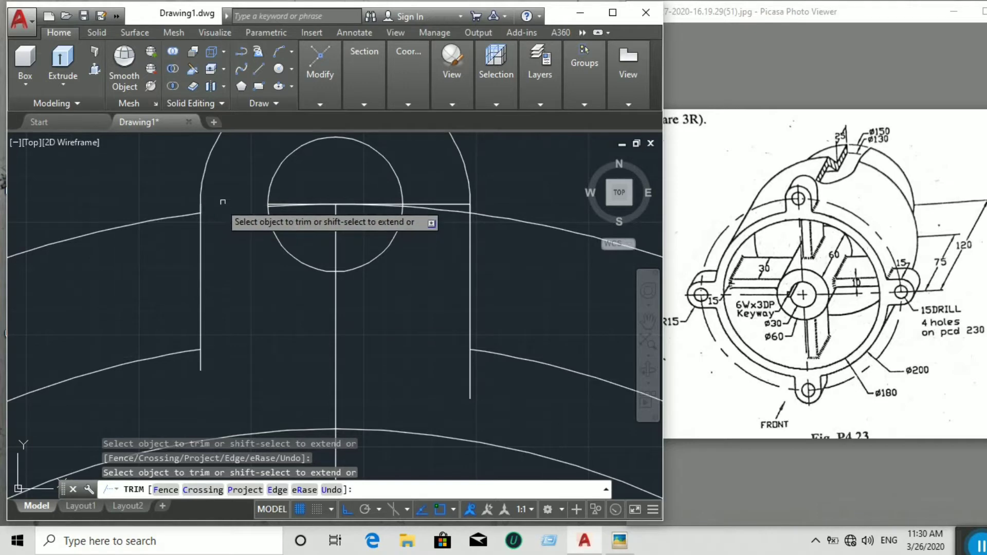
click(380, 207)
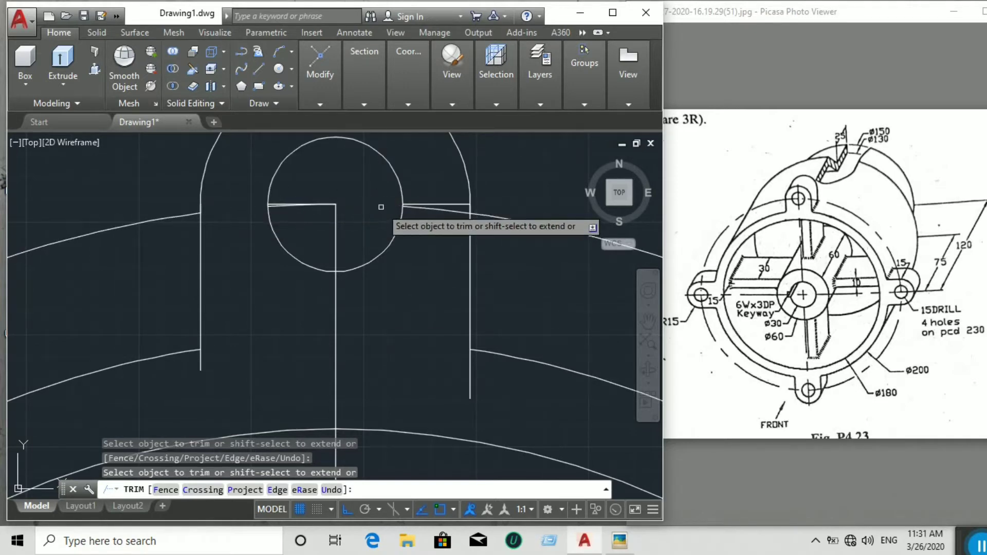
click(417, 208)
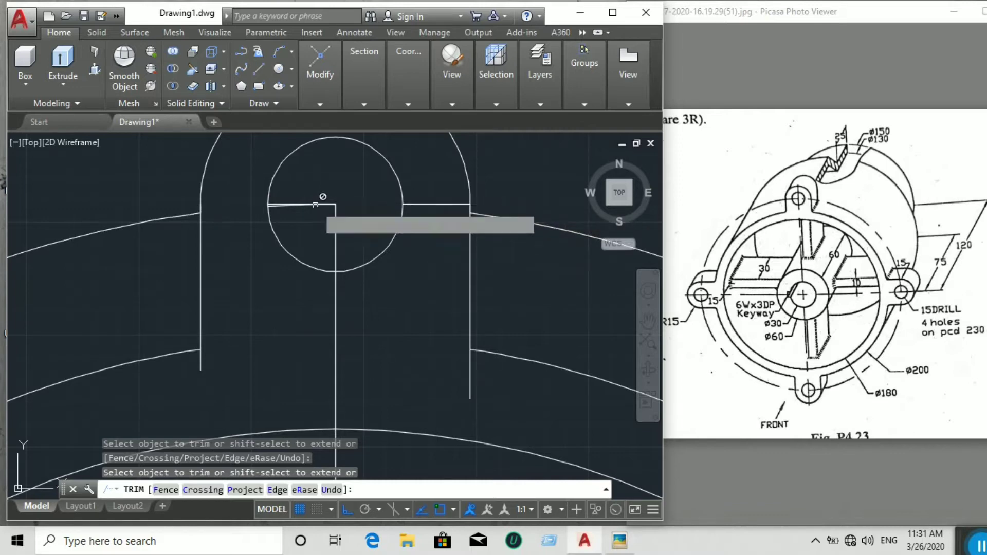
Step: Trim the lug lines' ends below the 200-diameter circle and the centre line between the bolt hole and the 180-diameter circle
click(473, 375)
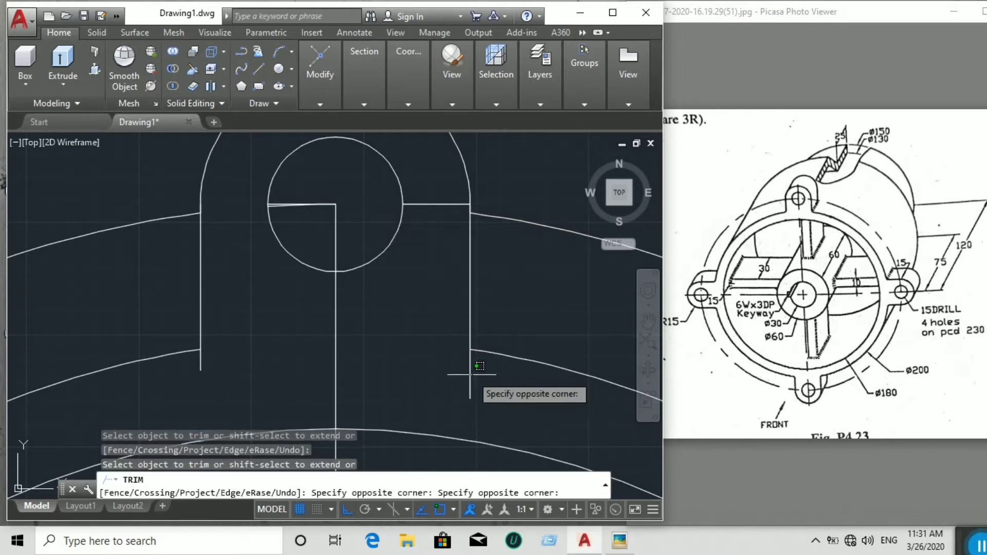
click(402, 379)
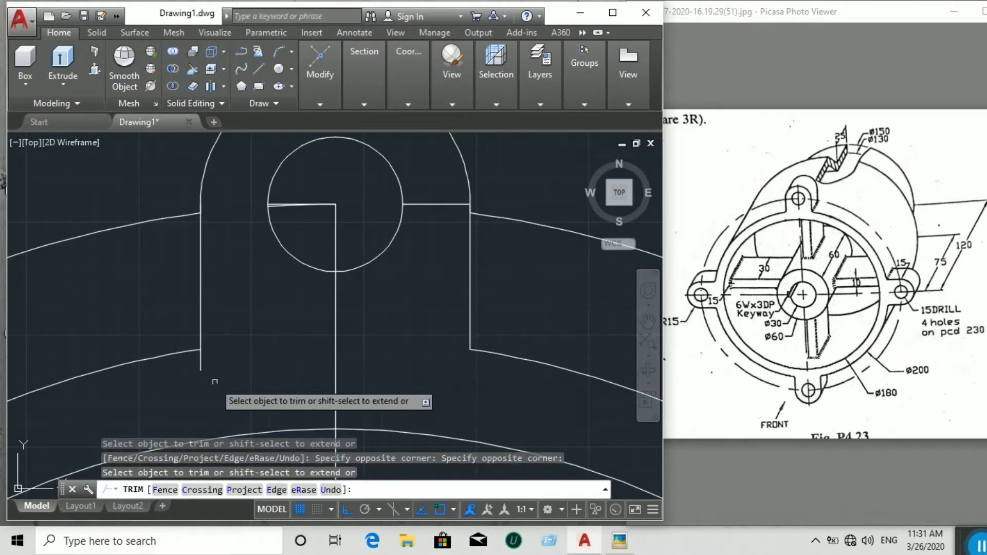
click(200, 361)
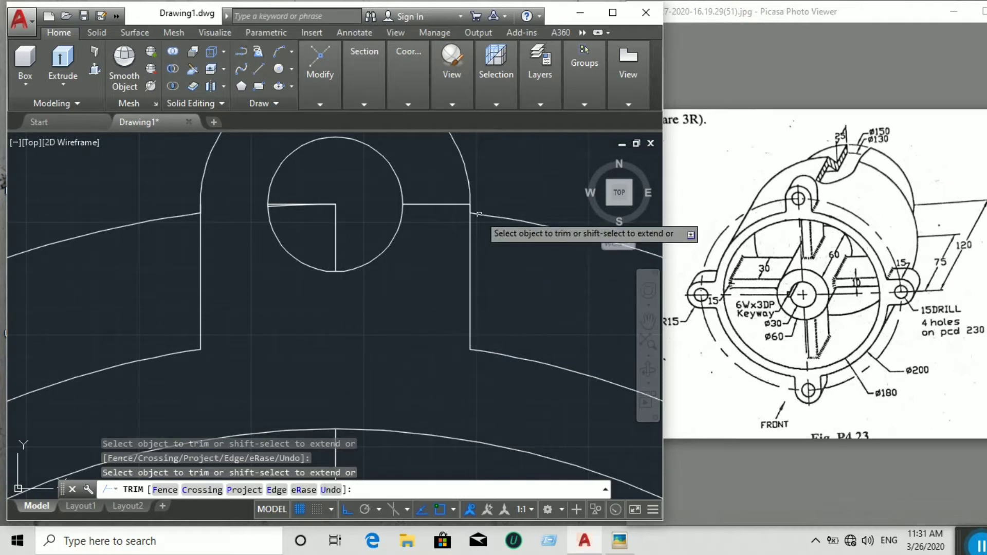
Step: Trim the tiny pitch-circle and lug-arc remnants where they cross the vertical lines on both sides of the lug
scroll(480, 214, up, 5)
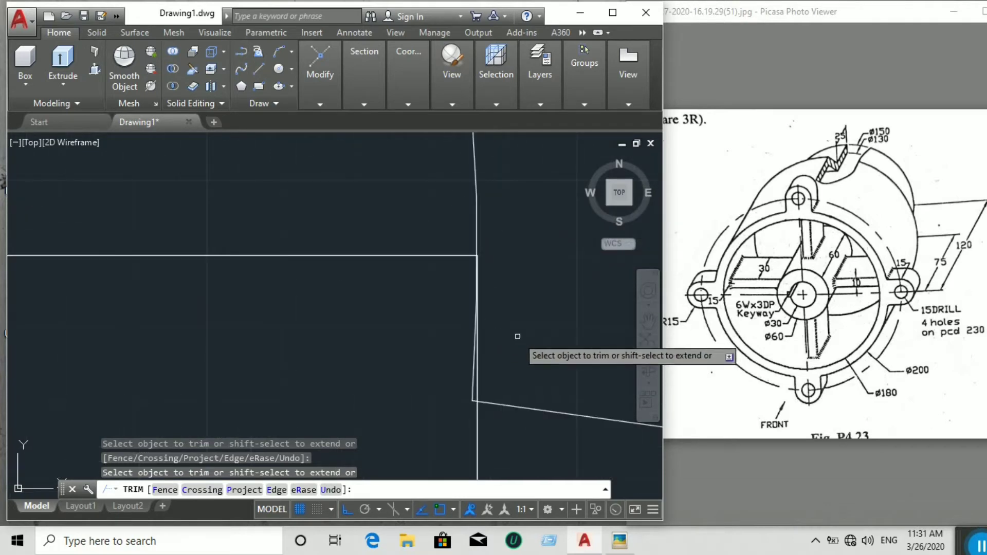
scroll(509, 342, up, 3)
scroll(507, 348, down, 3)
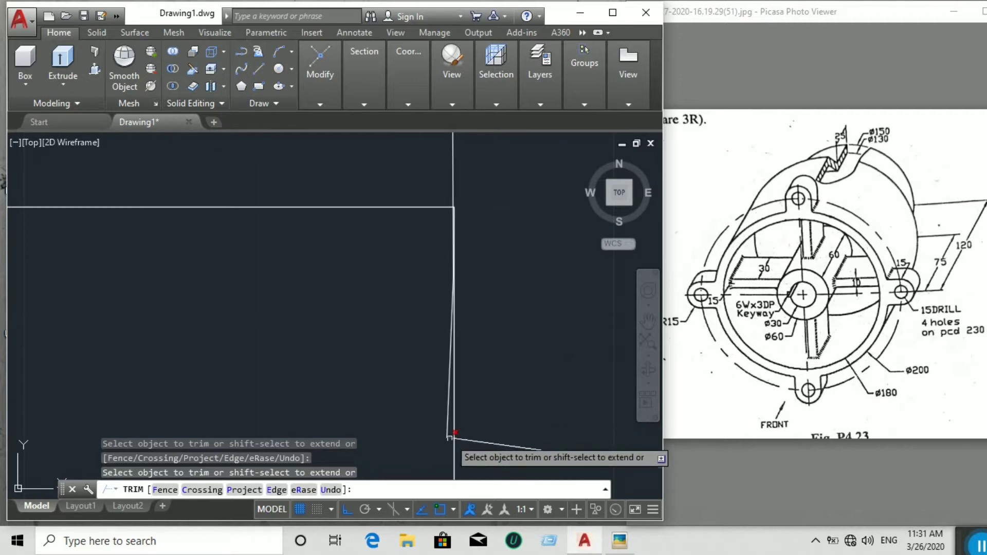
scroll(408, 403, down, 6)
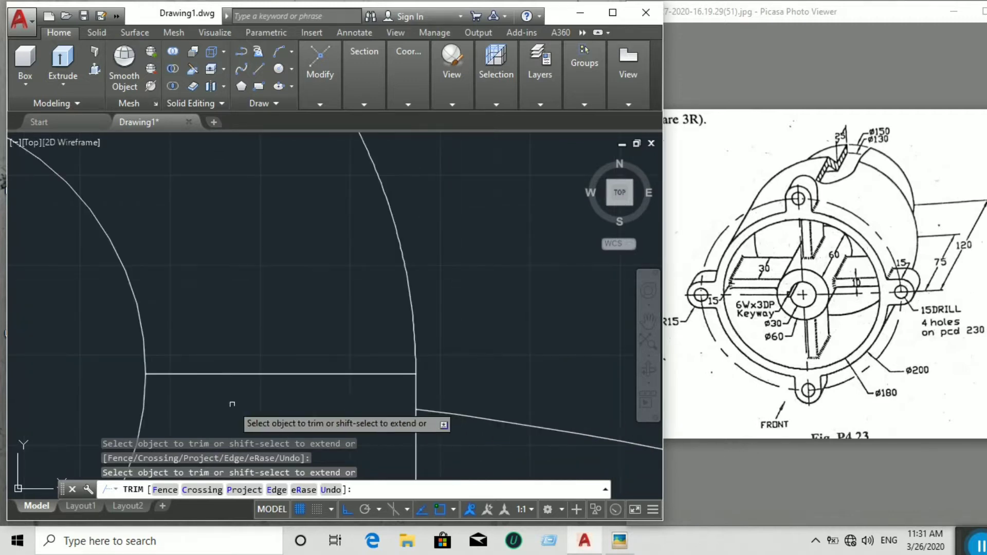
scroll(287, 298, down, 3)
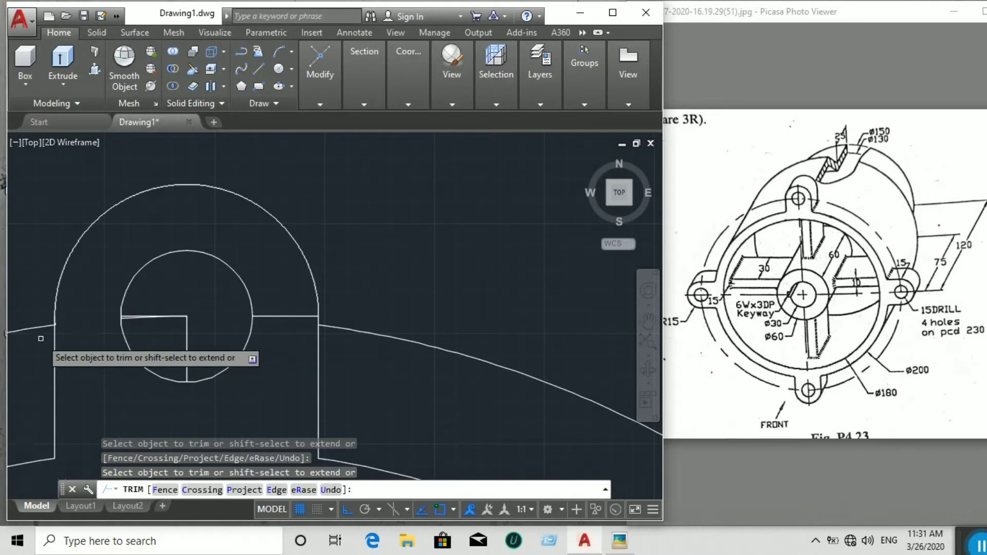
scroll(40, 339, up, 6)
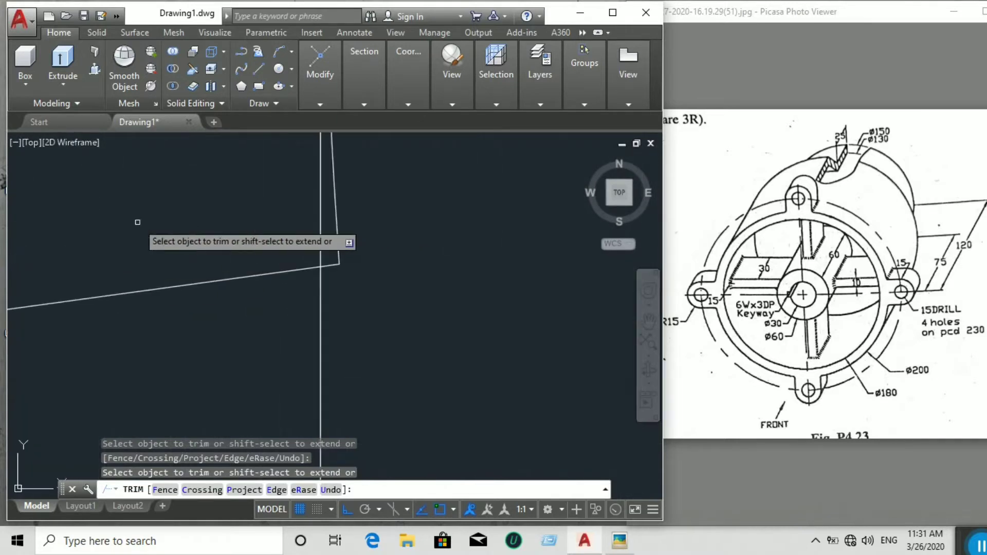
click(331, 265)
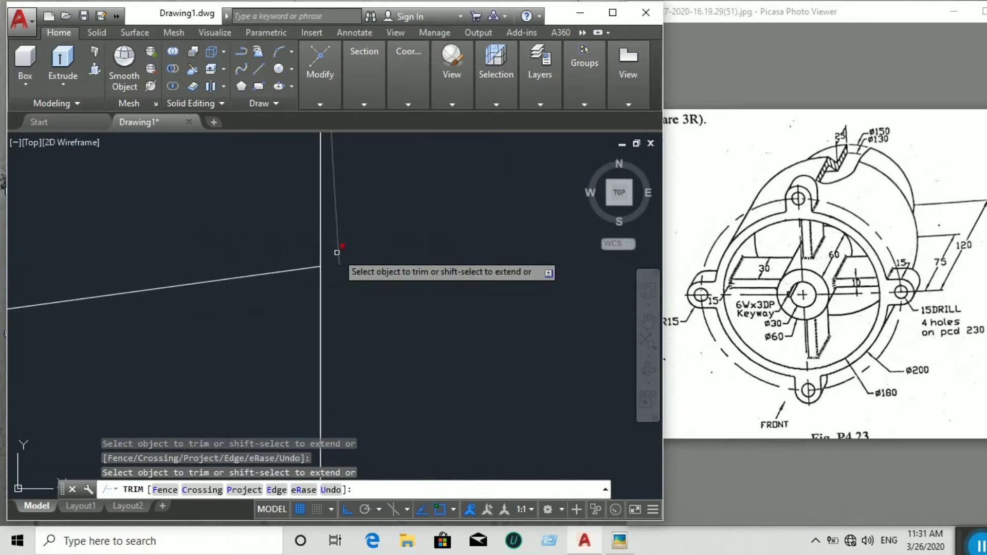
click(338, 252)
scroll(366, 317, down, 3)
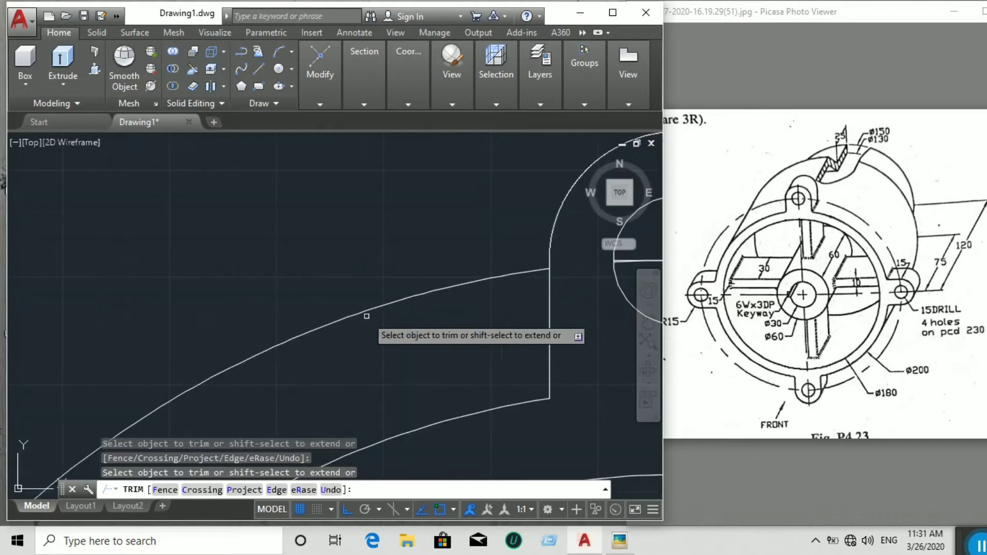
scroll(367, 316, down, 4)
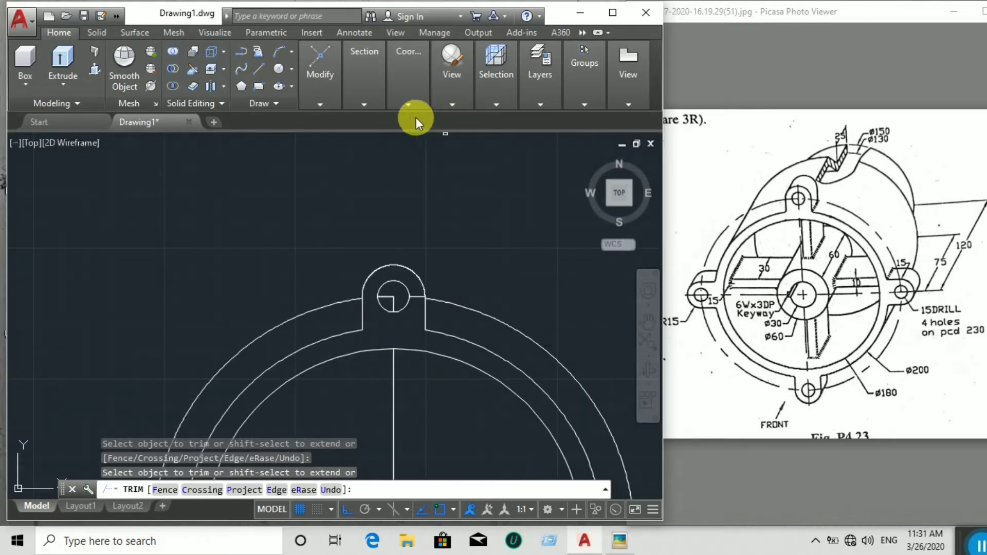
Step: Erase the leftover line and arc pieces in and beside the lug's bolt hole and the vertical centre line inside the 180-diameter circle
mouse_move(307, 100)
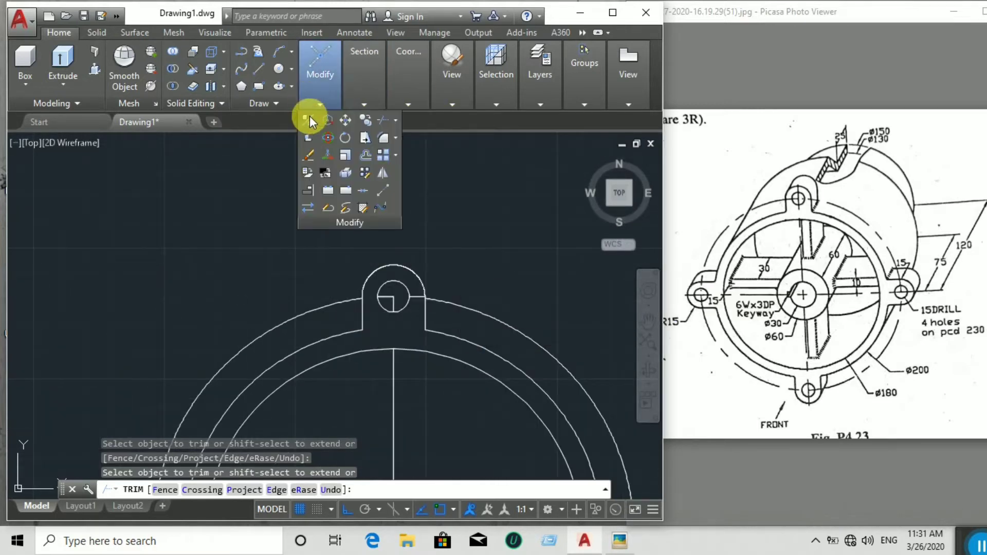
click(308, 120)
scroll(390, 293, up, 3)
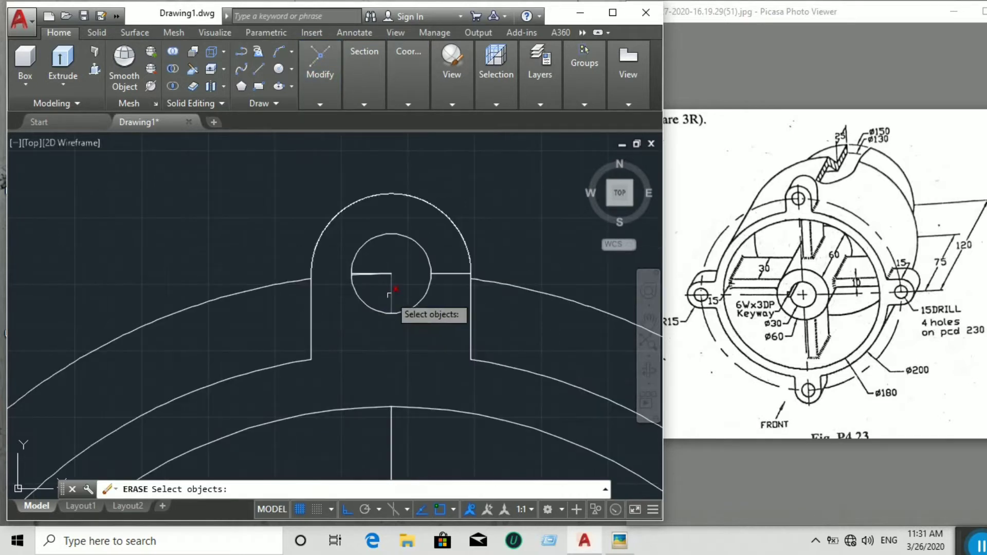
click(377, 272)
click(369, 274)
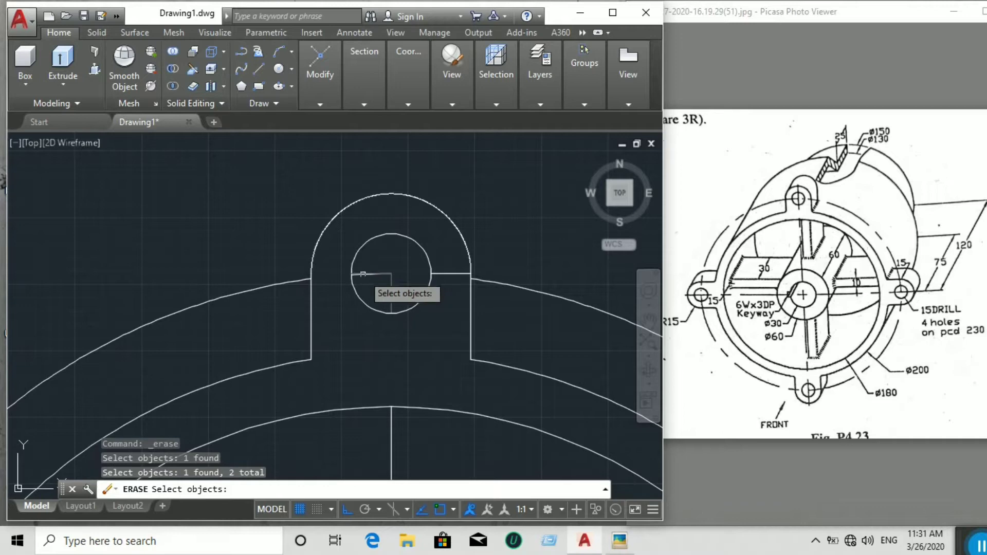
click(363, 274)
scroll(366, 276, up, 3)
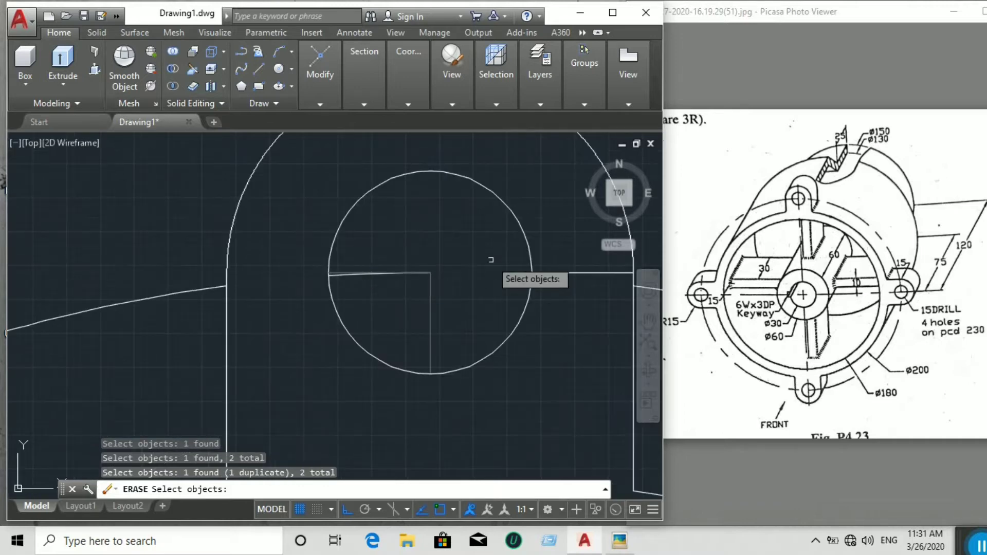
click(347, 275)
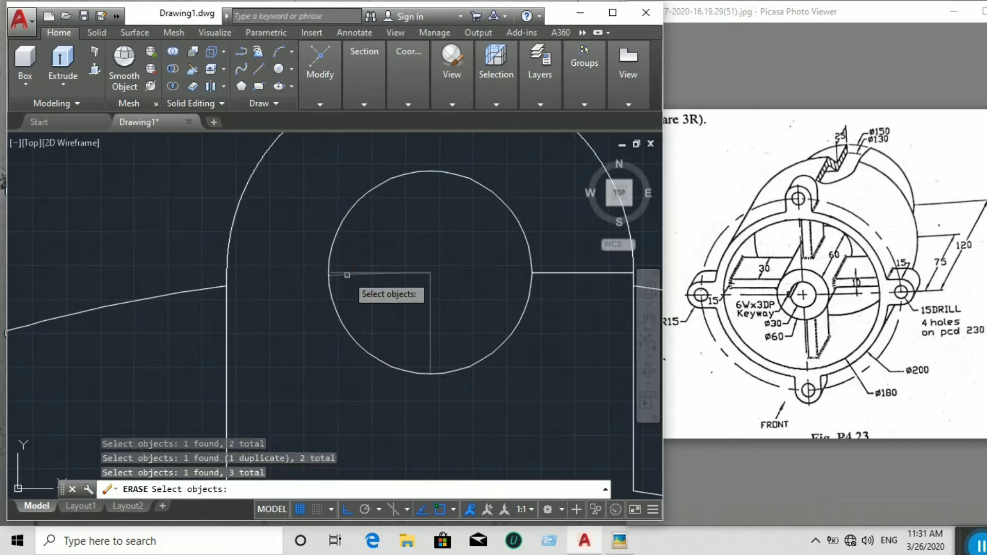
scroll(602, 274, down, 4)
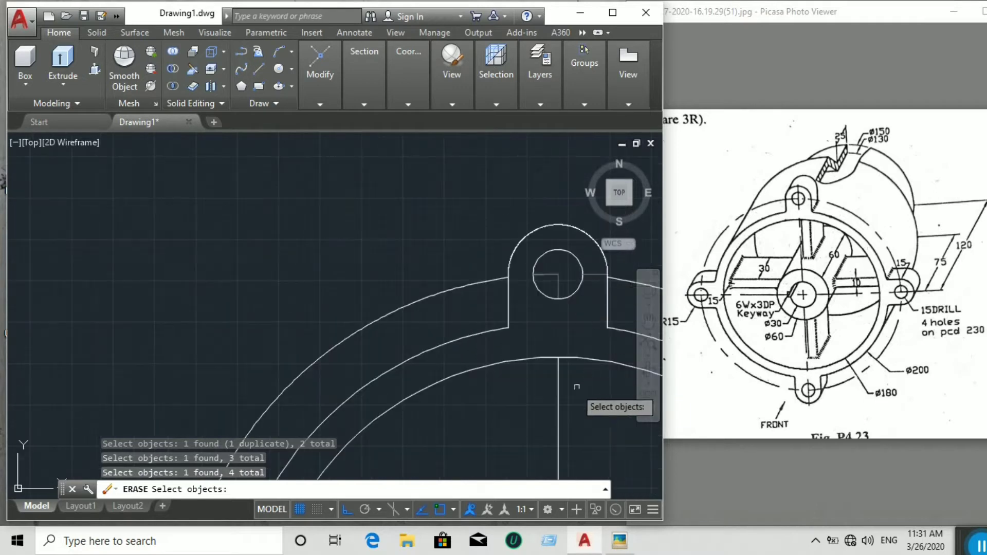
scroll(596, 386, down, 3)
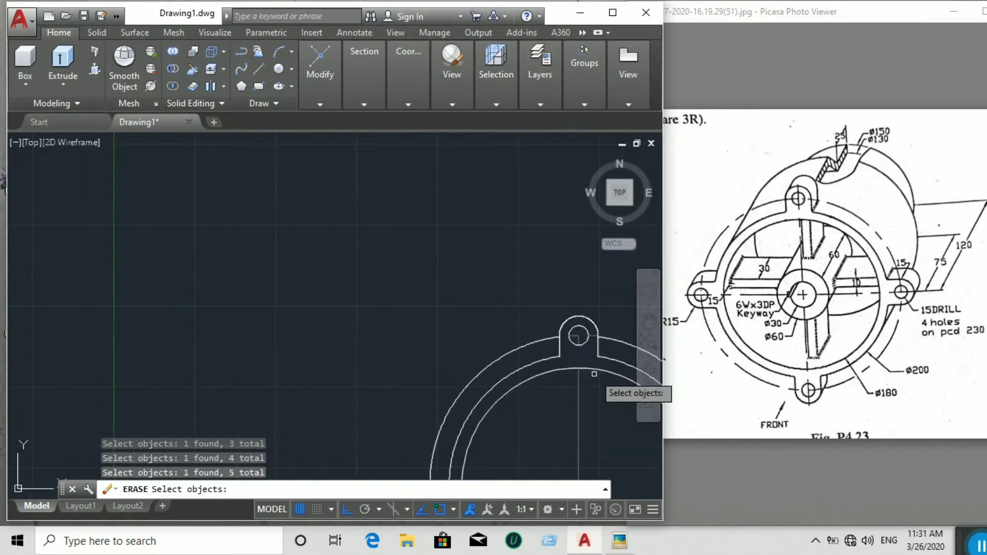
mouse_move(578, 287)
middle_down()
mouse_move(495, 206)
mouse_move(288, 116)
mouse_move(333, 152)
middle_up()
key(Return)
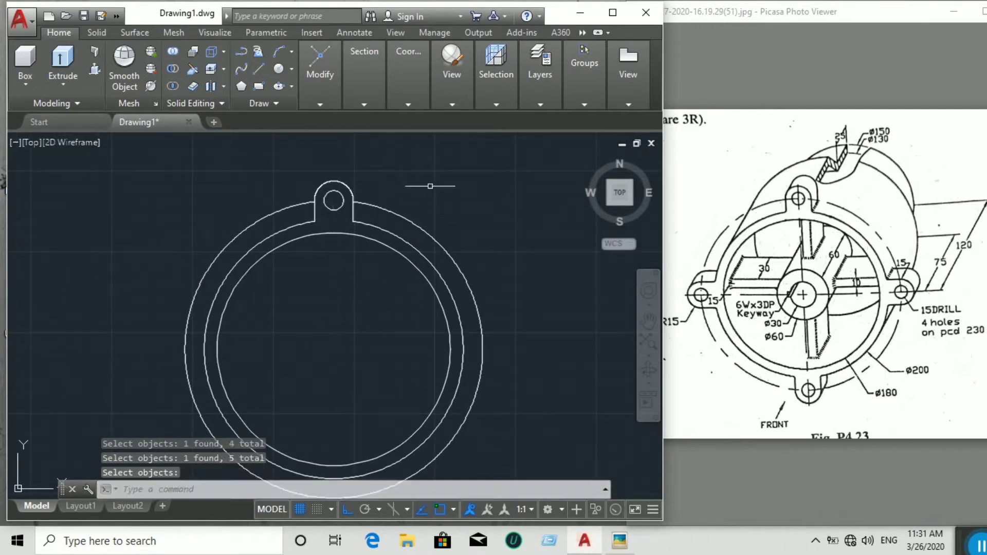
Step: Join the lug's top arc and its two vertical side lines into one polyline
scroll(354, 190, up, 6)
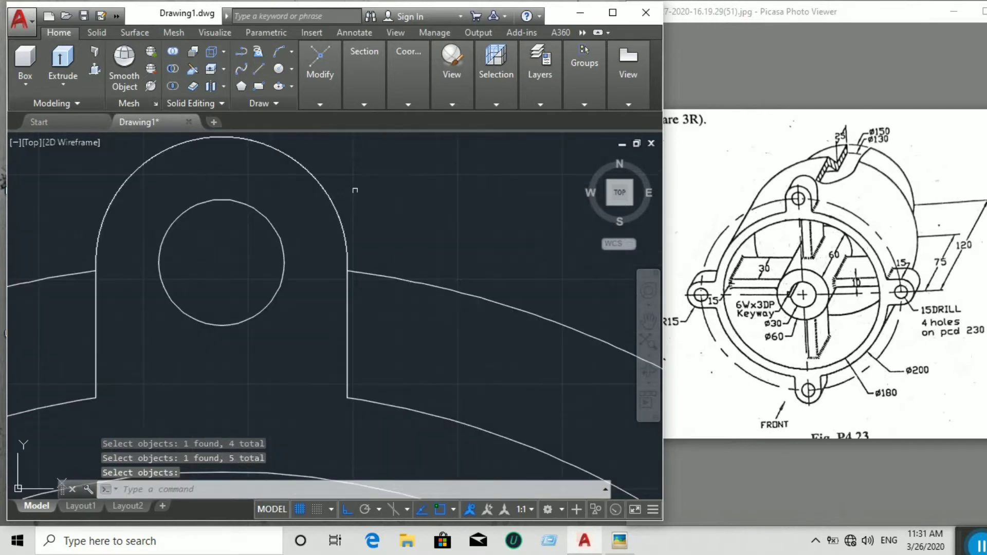
key(Return)
click(336, 216)
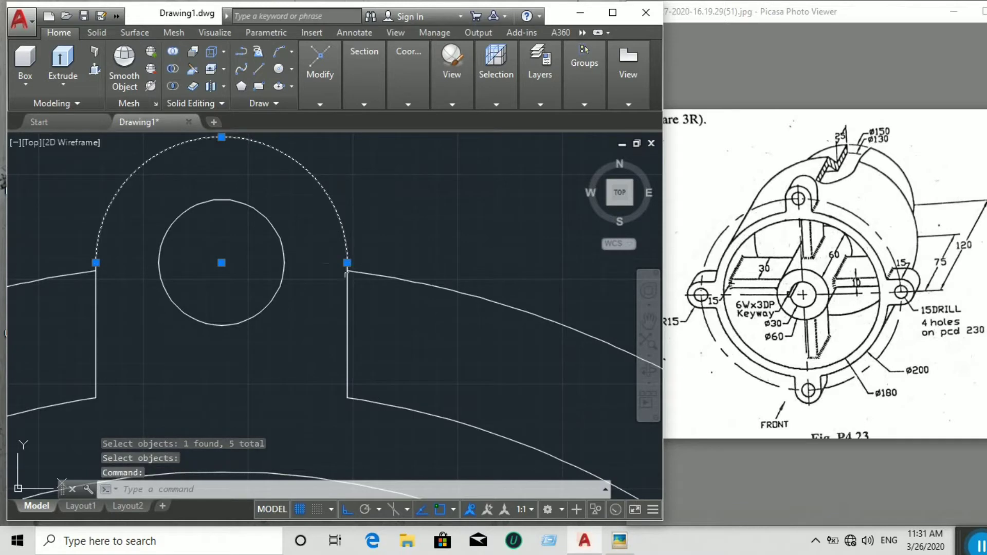
click(348, 294)
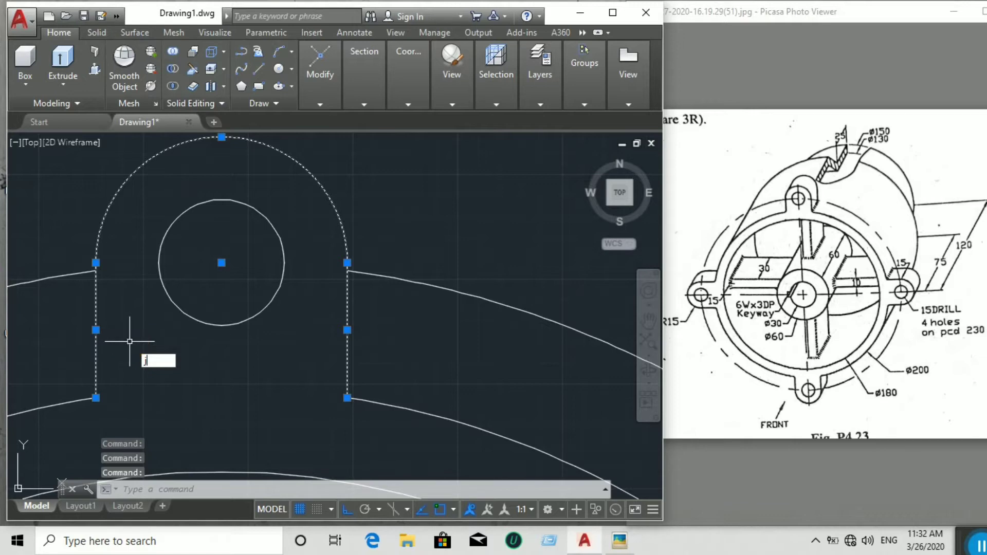
key(Return)
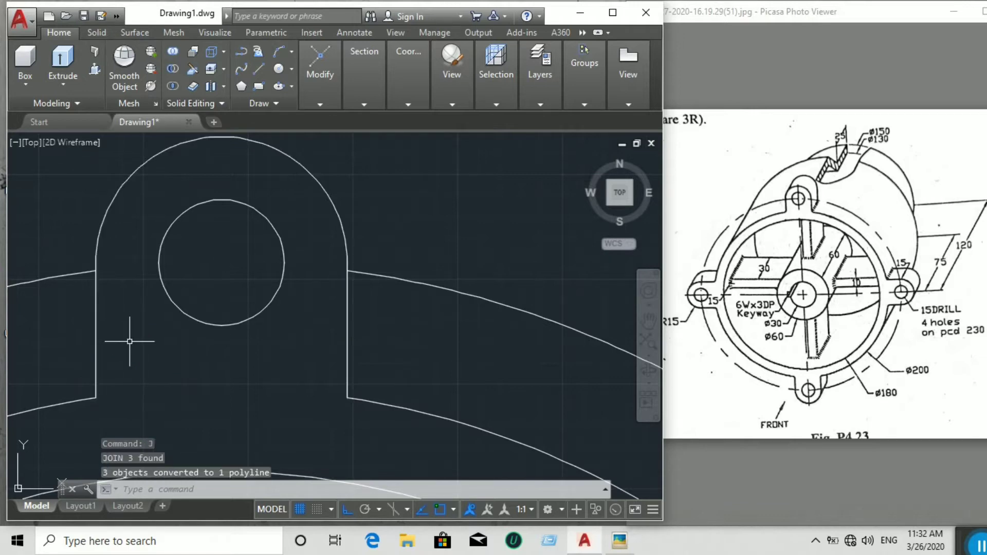
Step: Polar-array the joined lug outline and its bolt hole about the flange centre with 4 items over 360 degrees
click(349, 349)
click(241, 321)
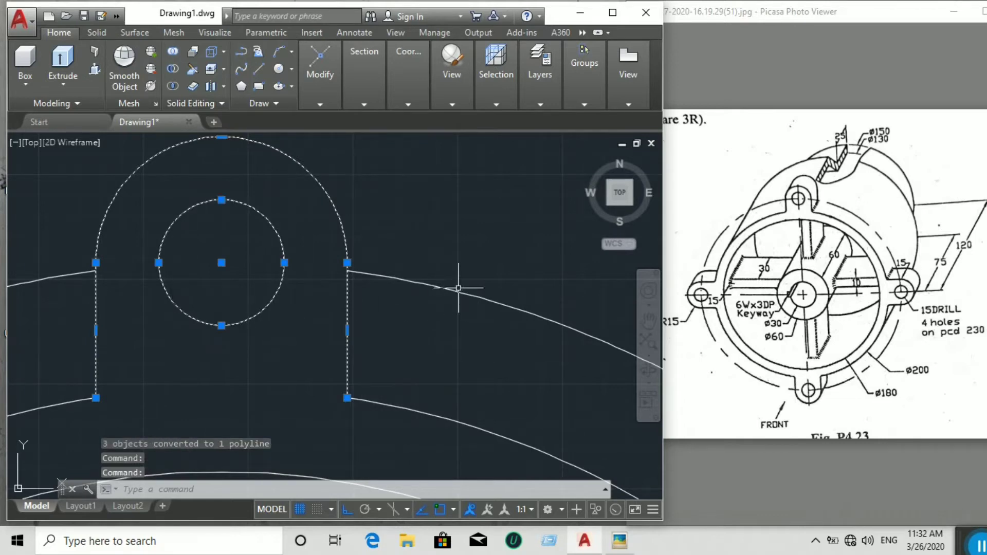
scroll(473, 252, down, 8)
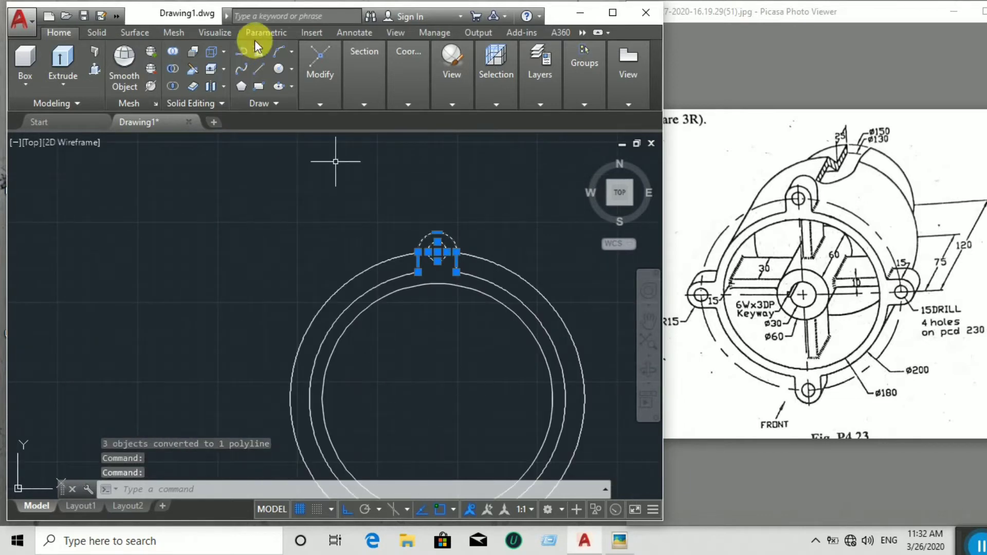
mouse_move(320, 98)
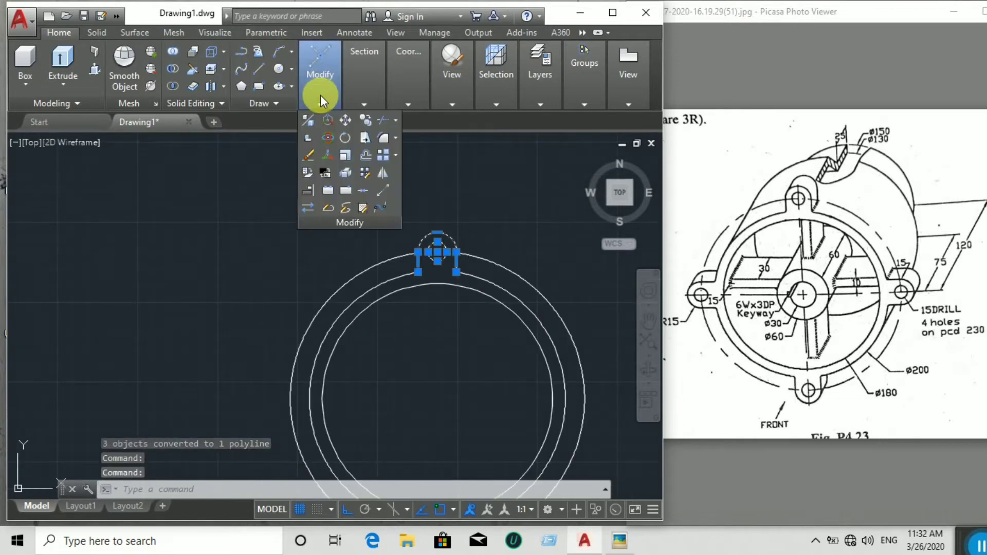
click(395, 158)
click(402, 227)
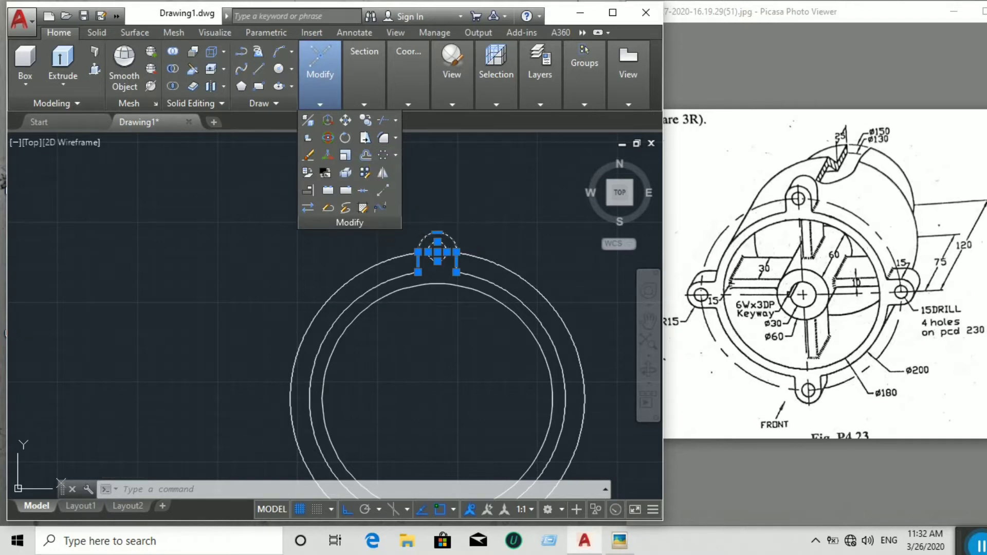
click(438, 399)
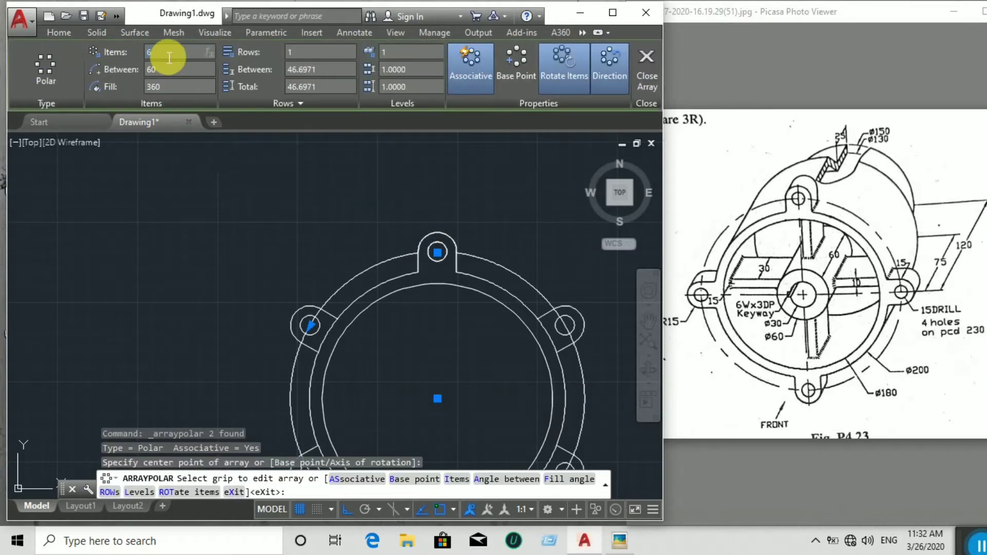
key(Return)
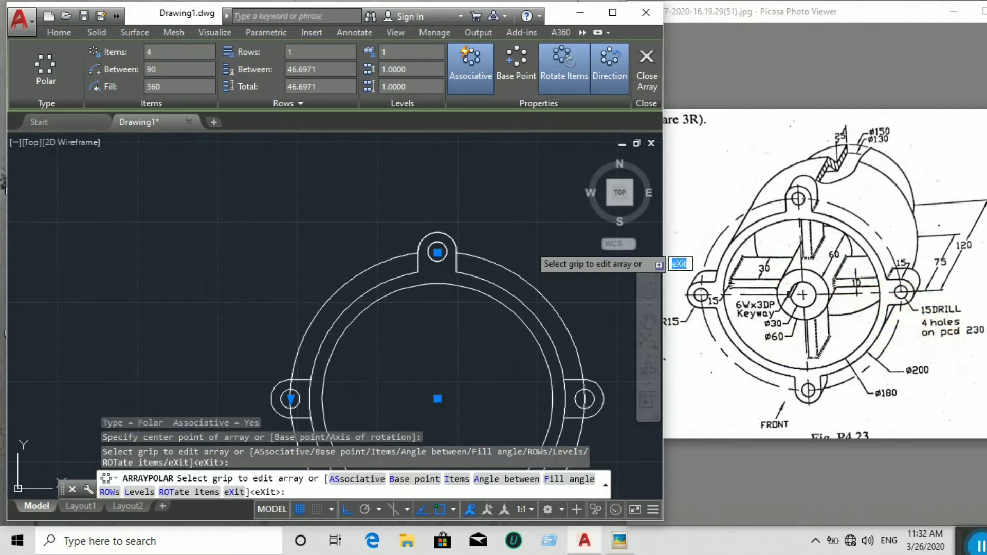
middle_drag(549, 229, 449, 172)
right_click(450, 173)
click(466, 185)
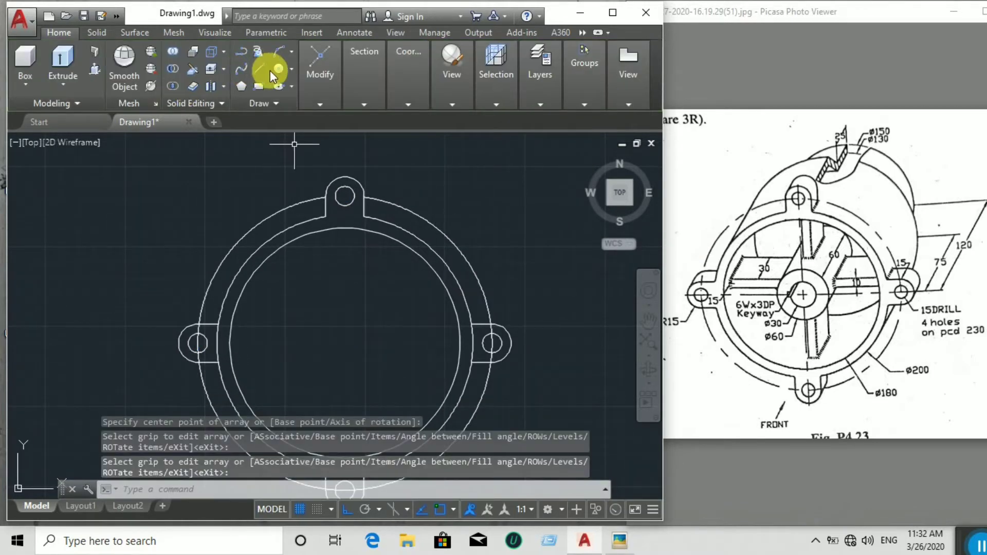
click(278, 74)
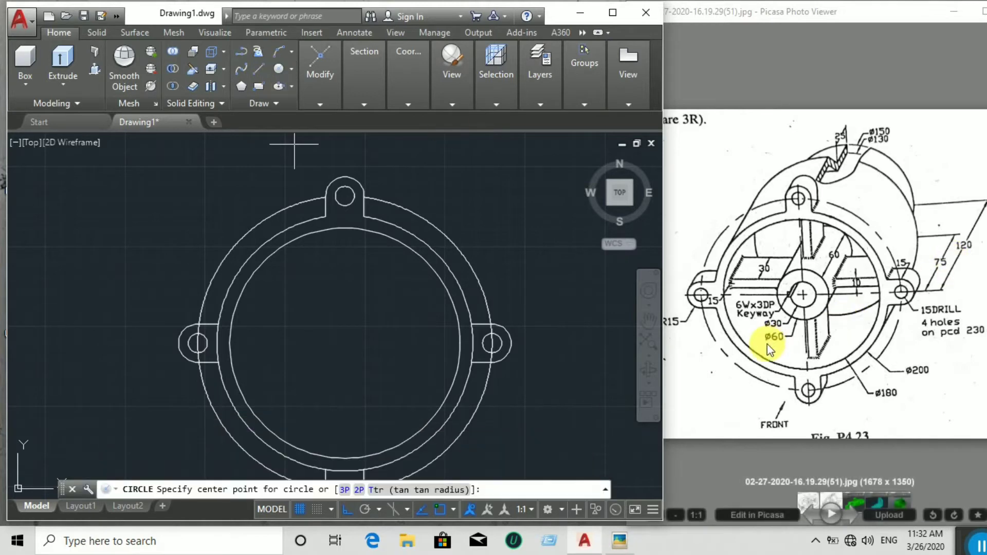
click(345, 343)
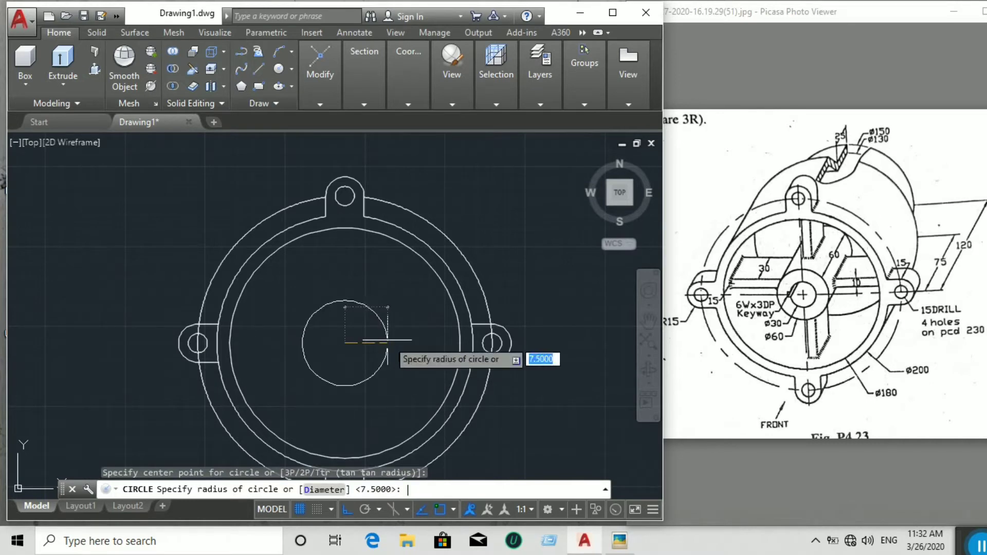
key(Return)
text(30)
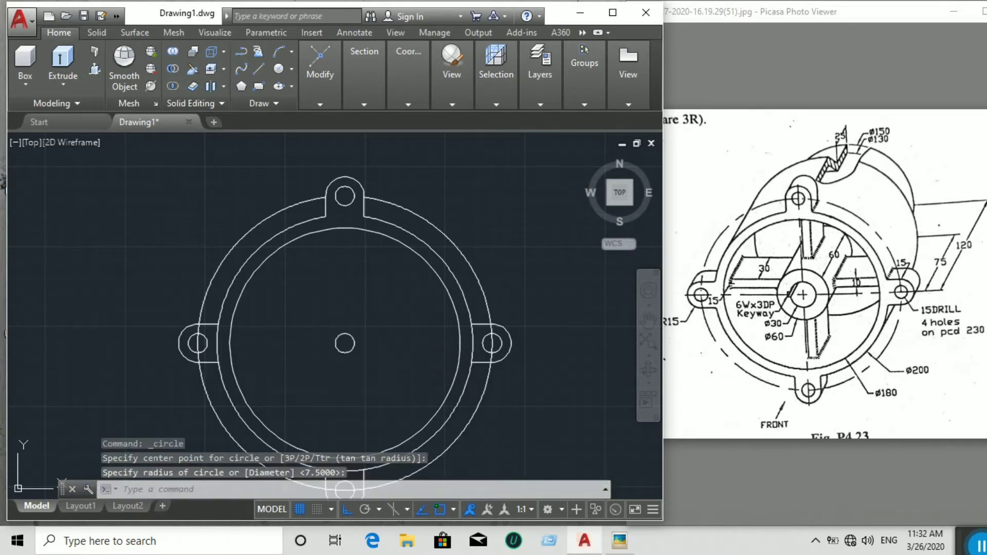
key(Return)
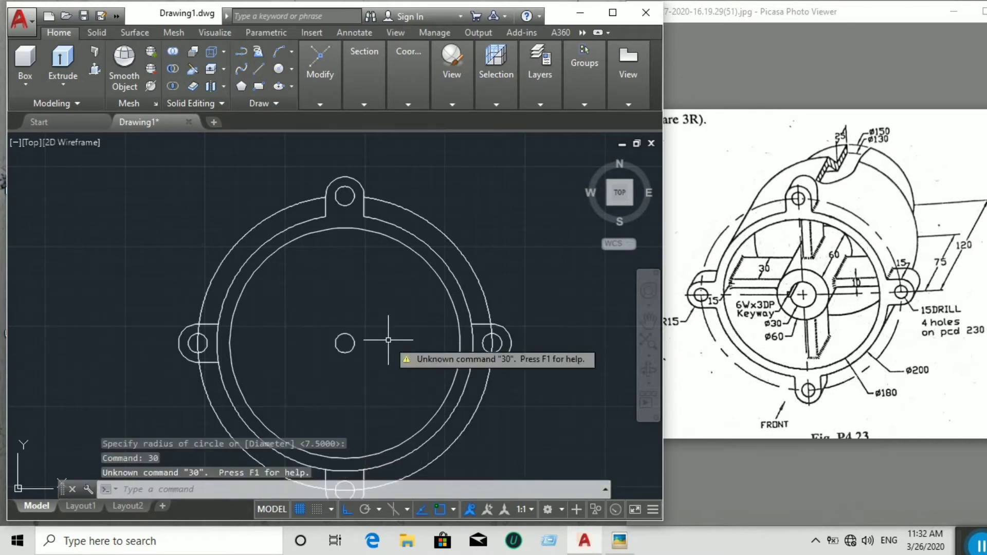
click(352, 342)
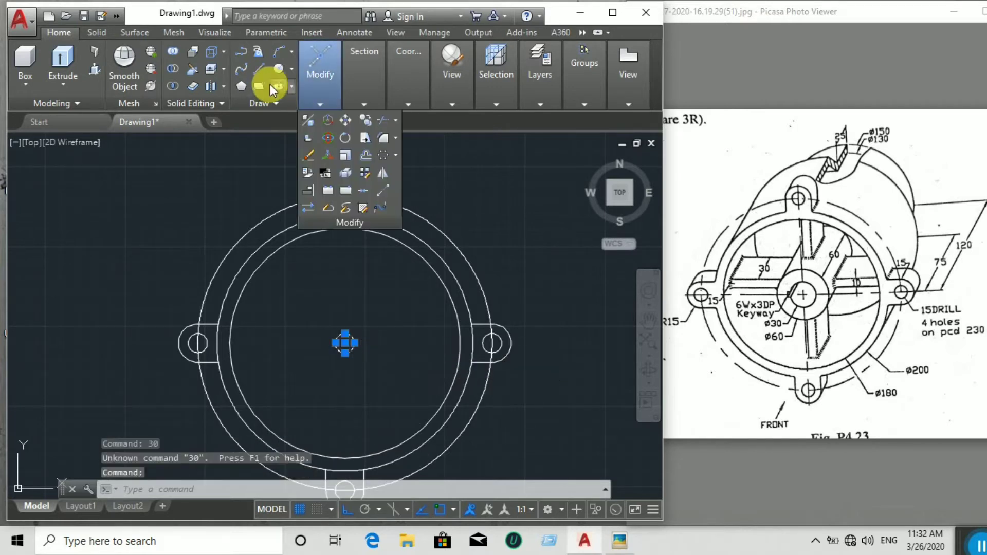
click(309, 156)
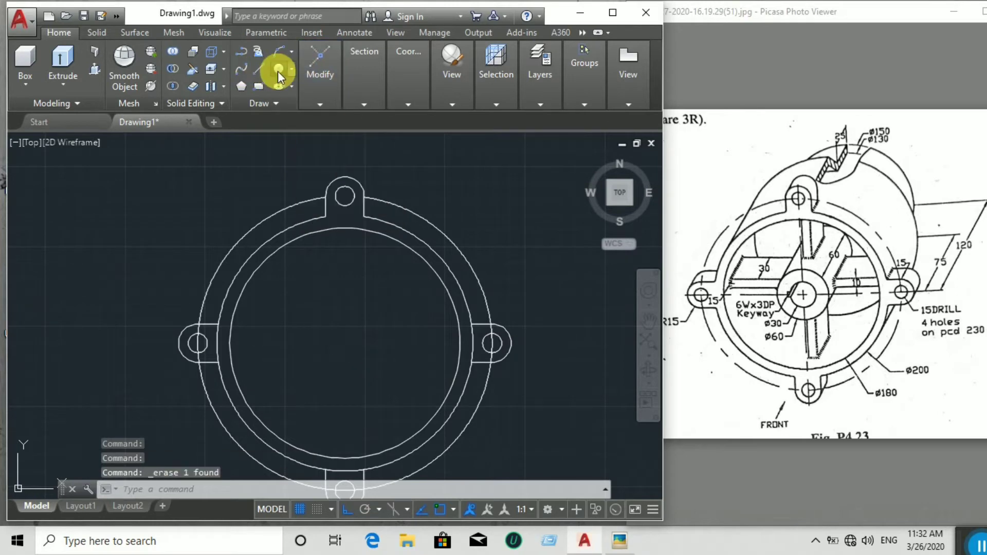
Step: Draw a circle of diameter 30 at the flange centre for the hub bore
click(277, 71)
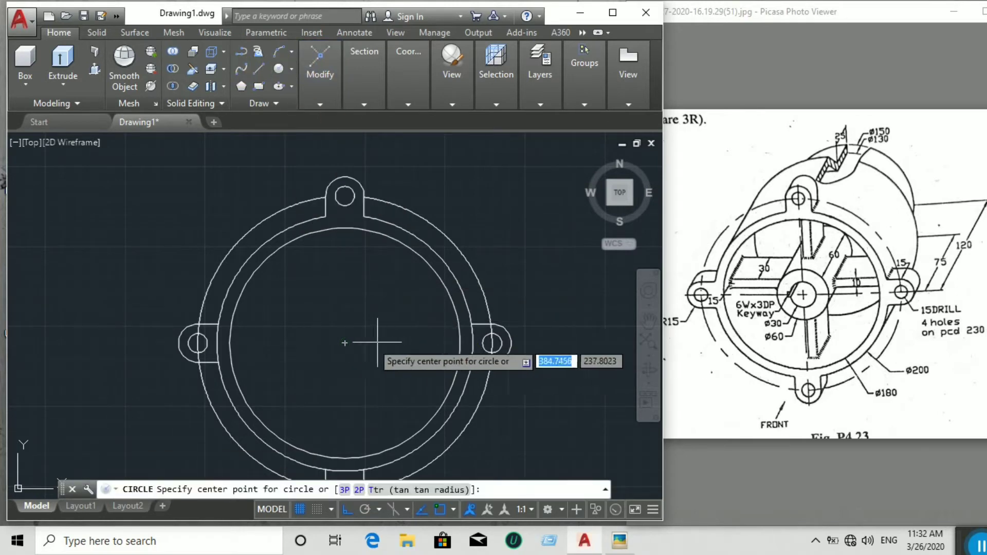
click(344, 342)
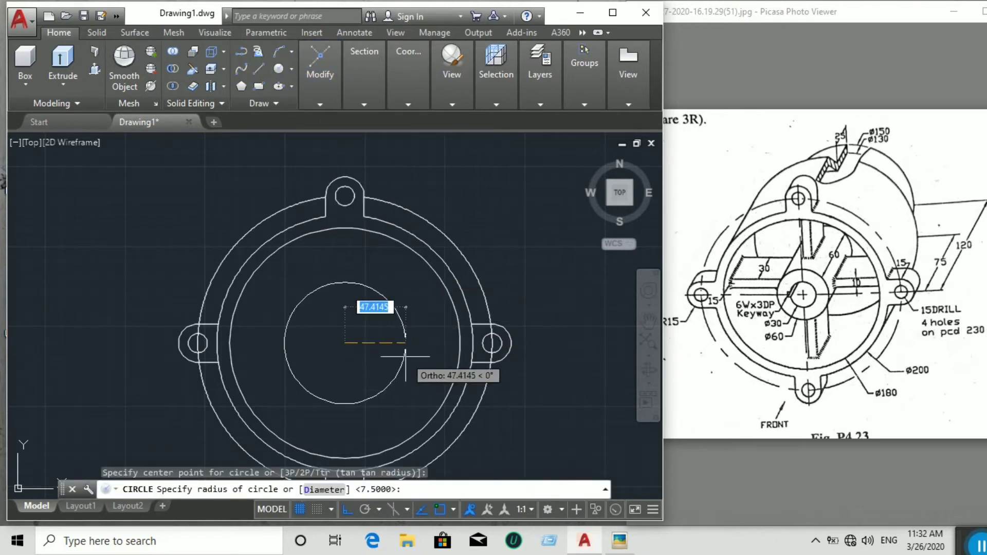
text(d)
key(Return)
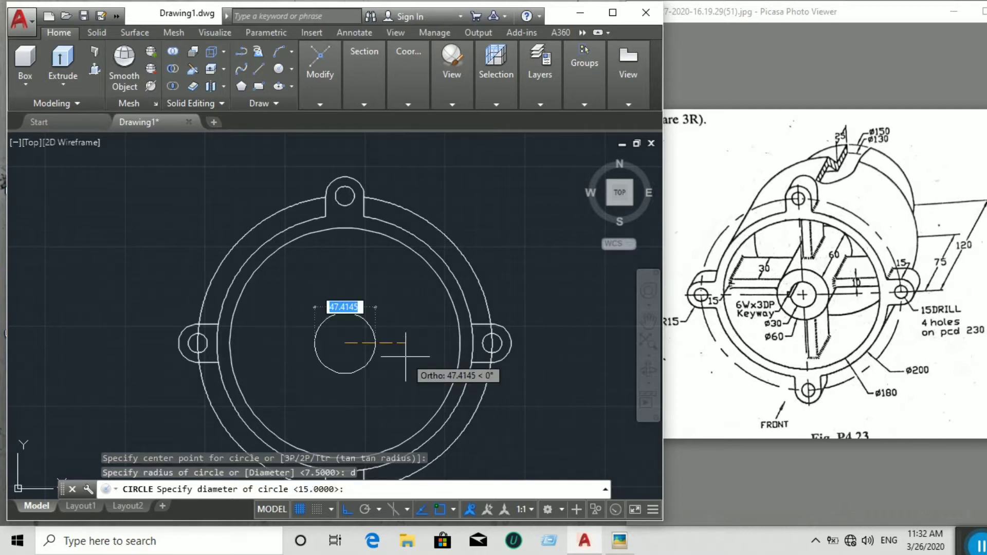
text(30)
key(Return)
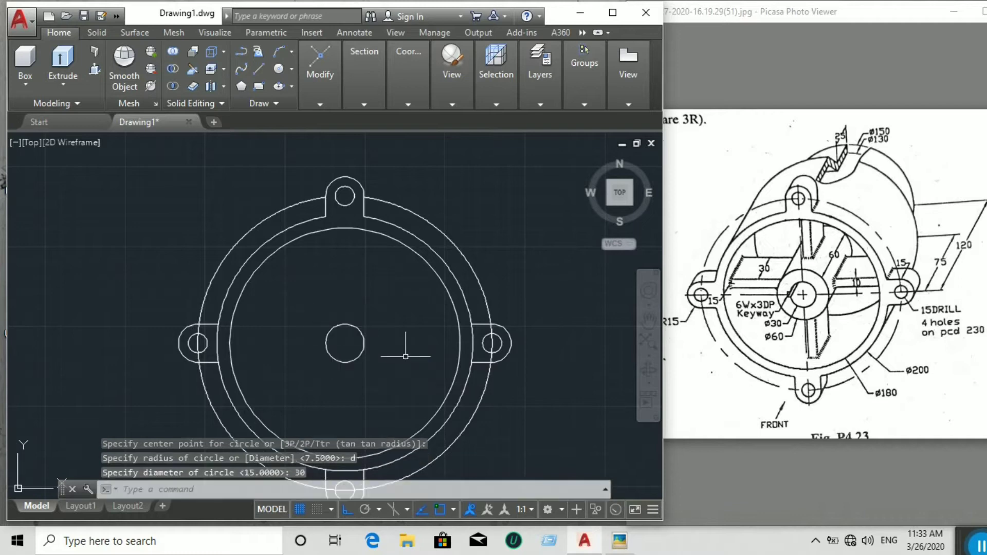
Step: Draw a concentric circle of diameter 60 around the hub bore
click(278, 70)
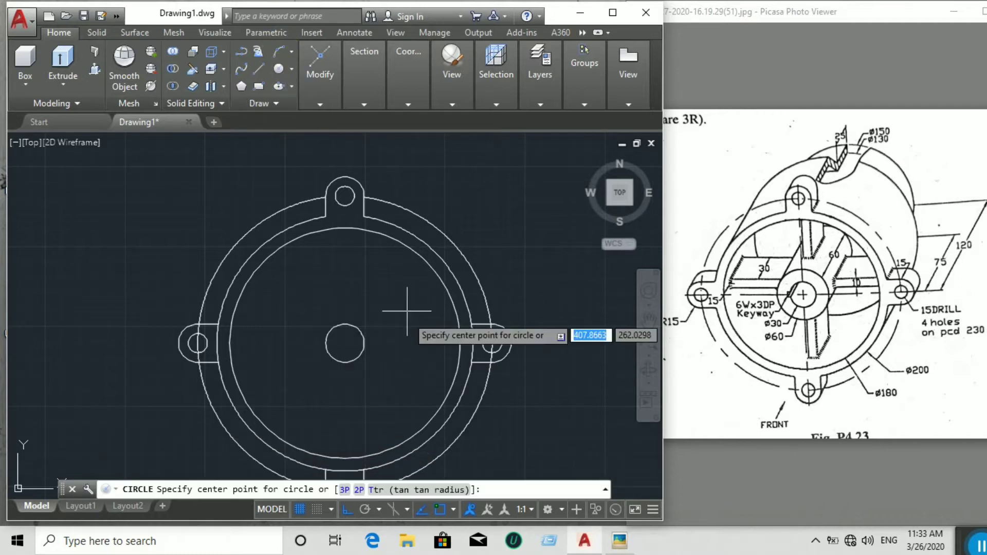
click(344, 343)
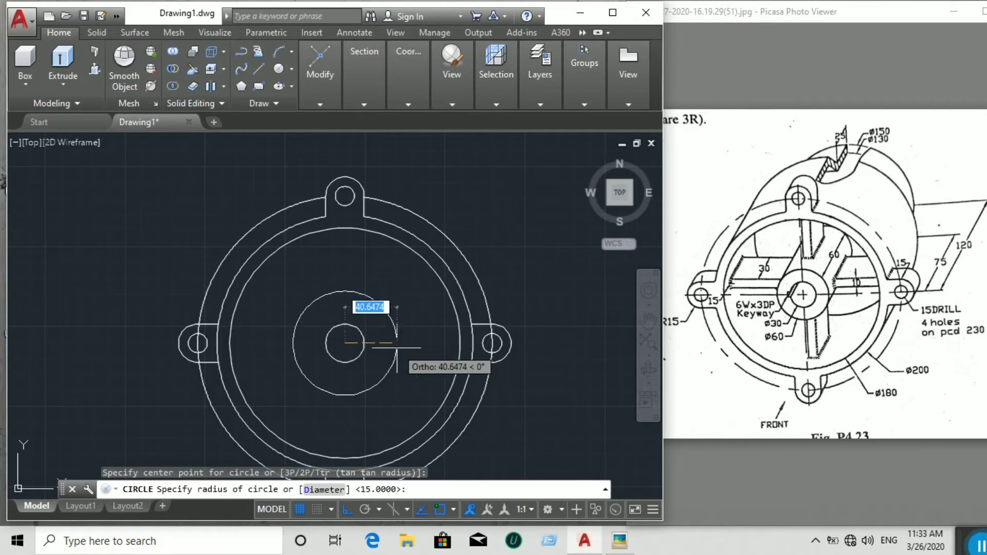
text(d)
key(Return)
text(60)
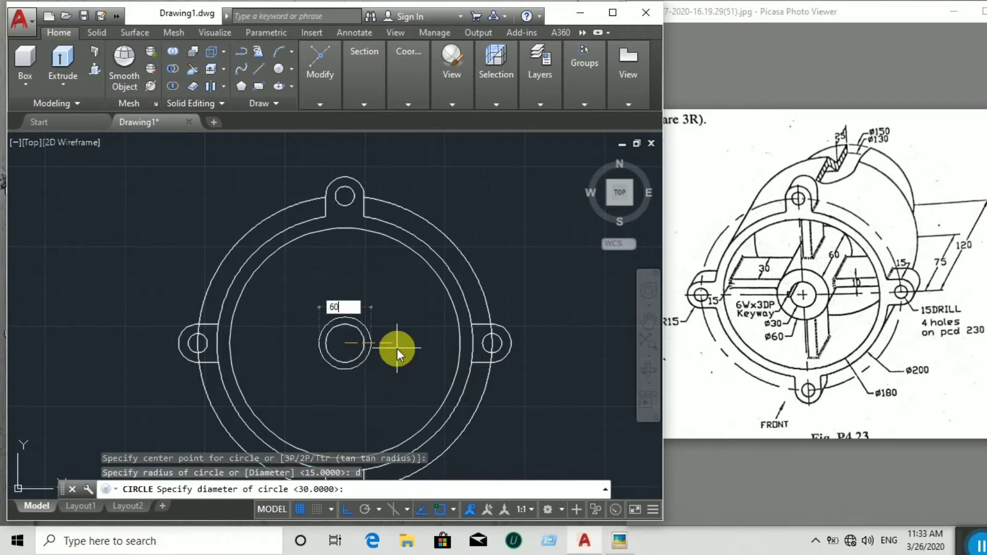
key(Return)
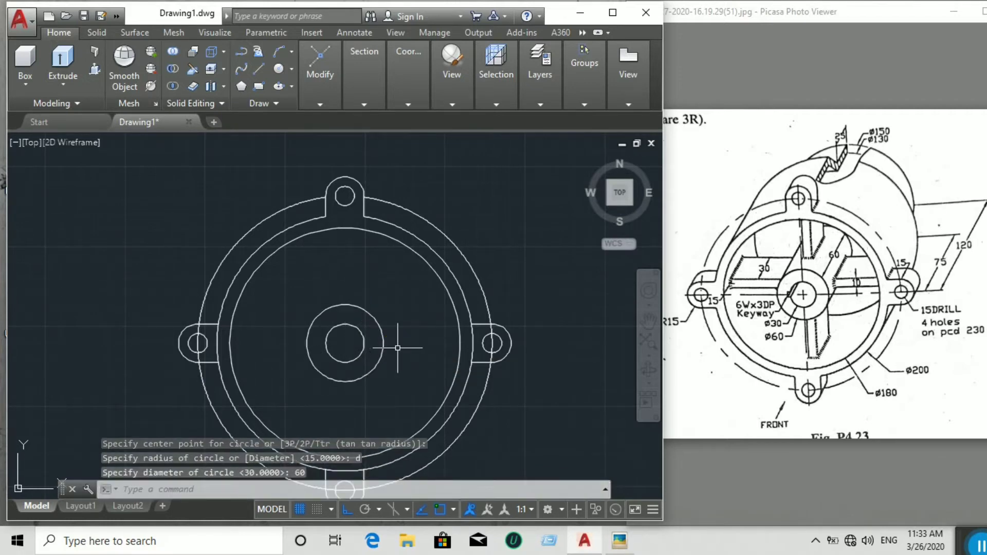
Step: Draw a horizontal line from the hub centre to the bore circle's left quadrant and continue it 3 units further left
click(259, 72)
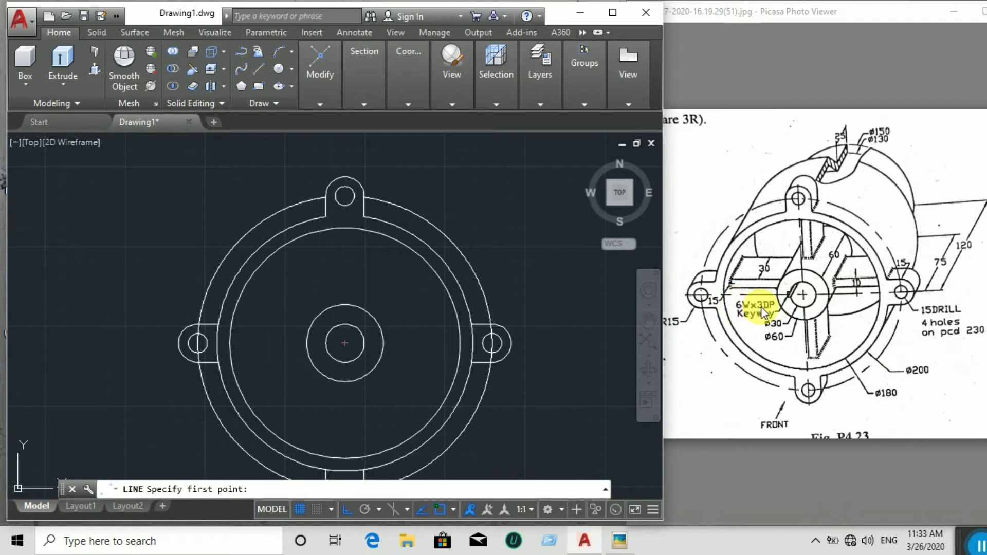
scroll(325, 355, up, 6)
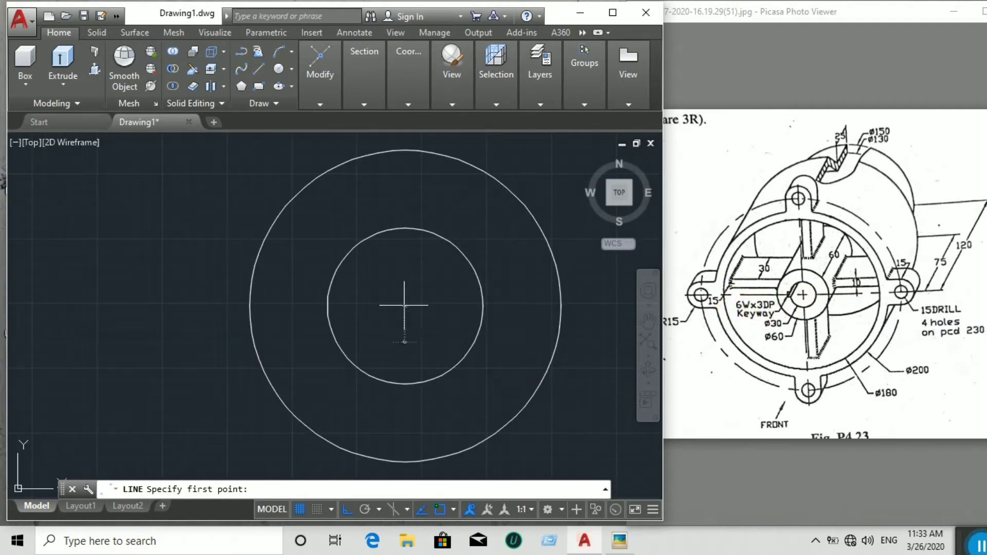
click(404, 306)
right_click(308, 307)
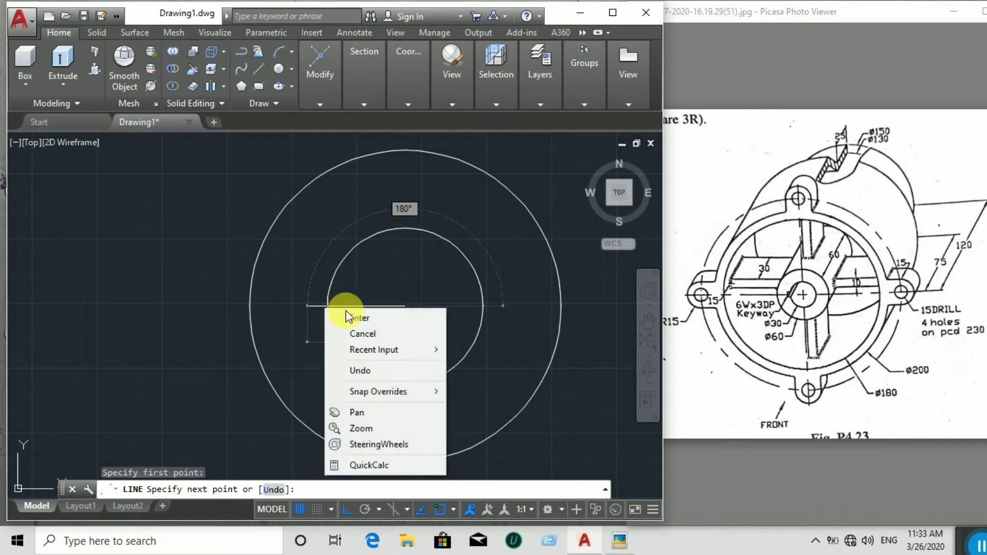
mouse_move(434, 391)
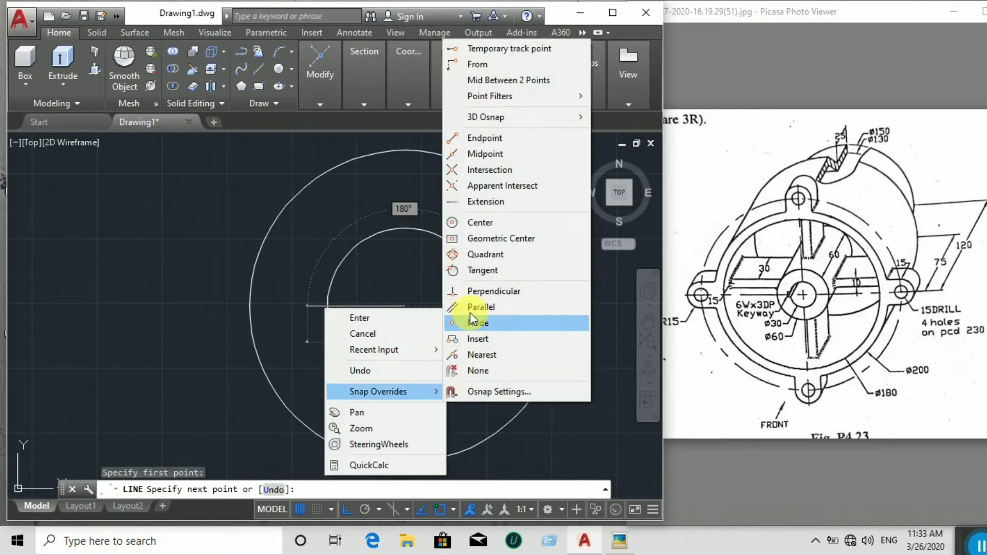
click(469, 253)
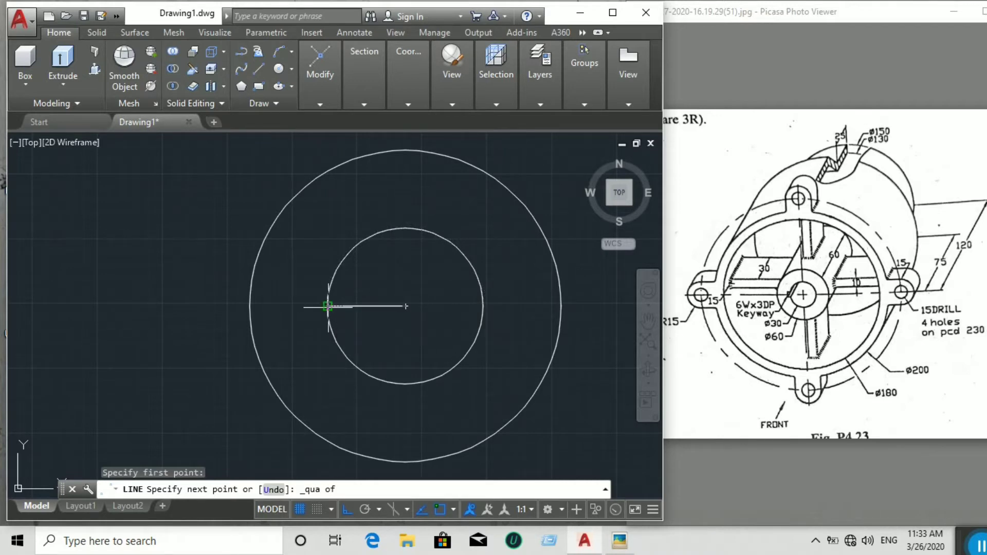
click(328, 306)
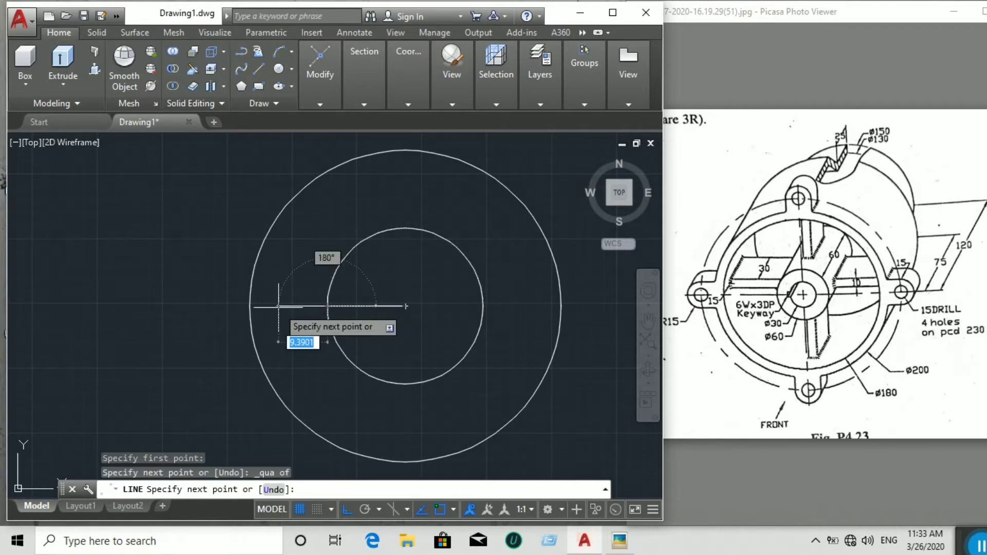
key(Return)
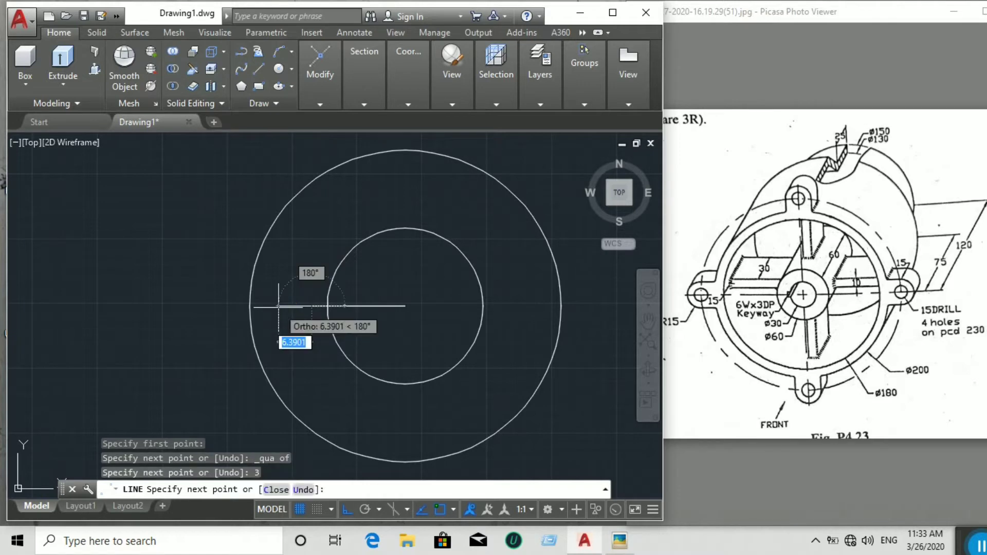
key(Return)
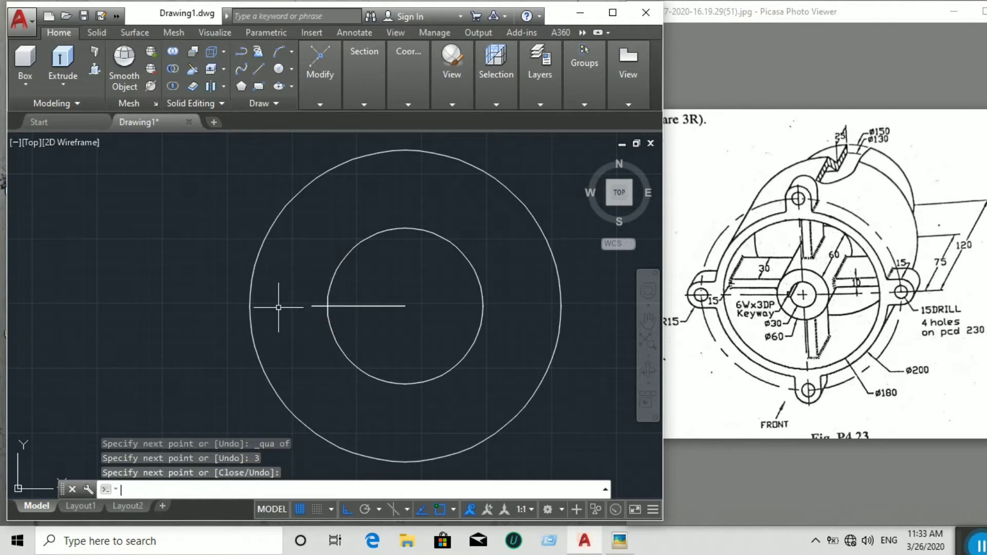
Step: Draw a vertical line 6 units long just left of the bore, inside the hub's outer circle, for the keyway width
click(256, 70)
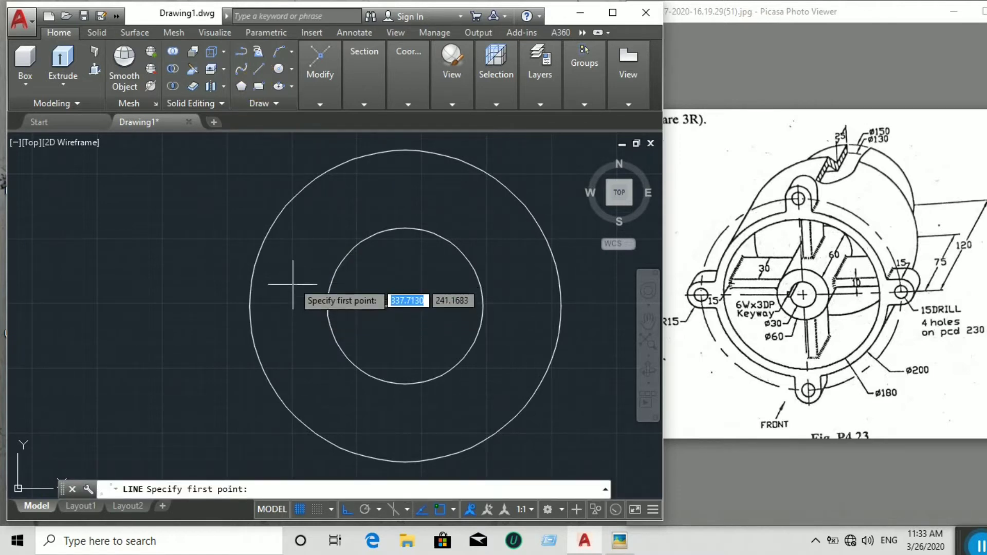
click(293, 308)
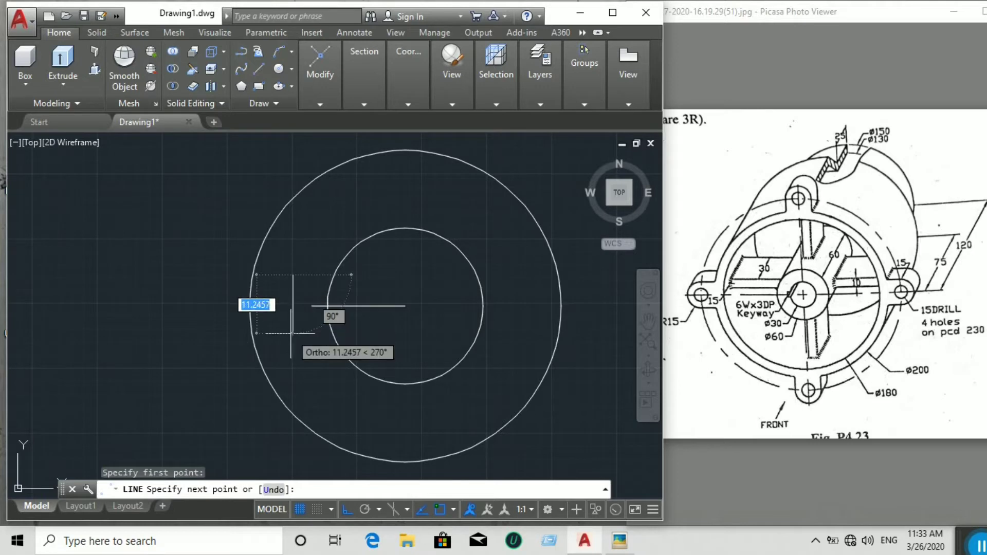
text(6)
key(Return)
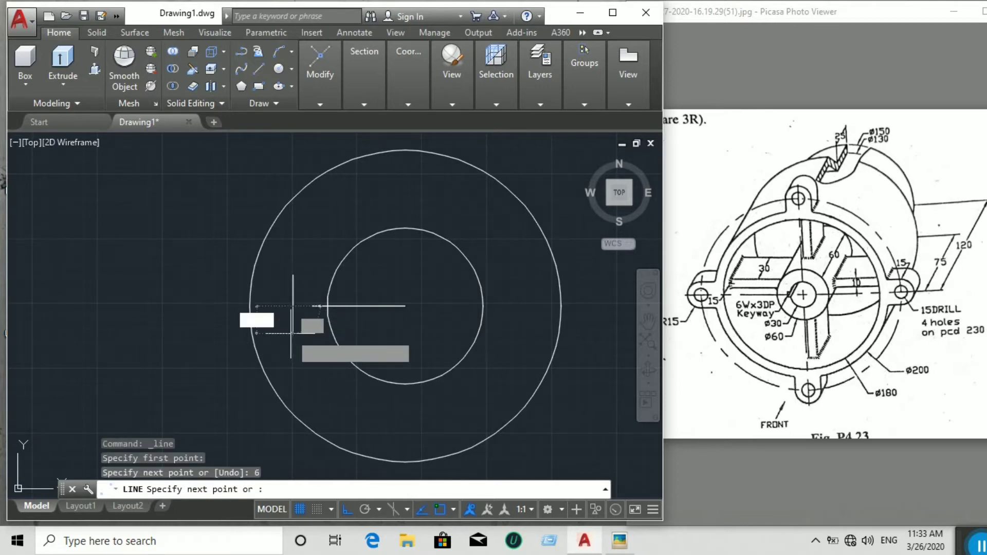
key(Return)
key(Return)
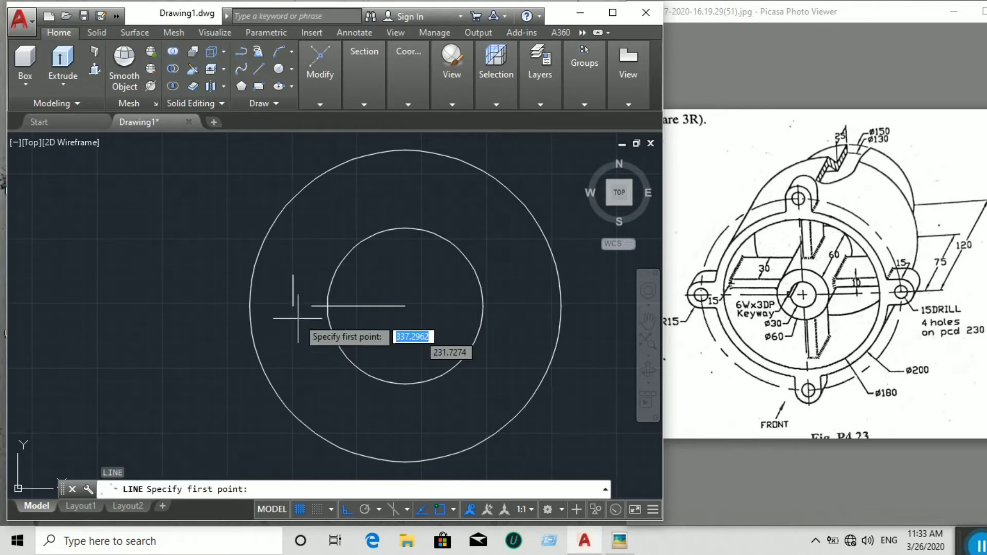
click(293, 290)
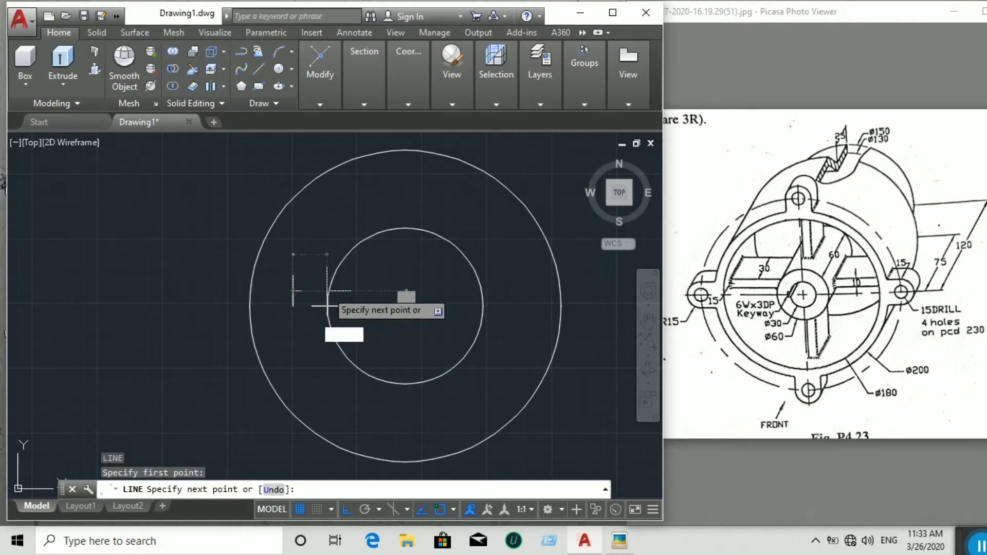
right_click(327, 291)
click(362, 317)
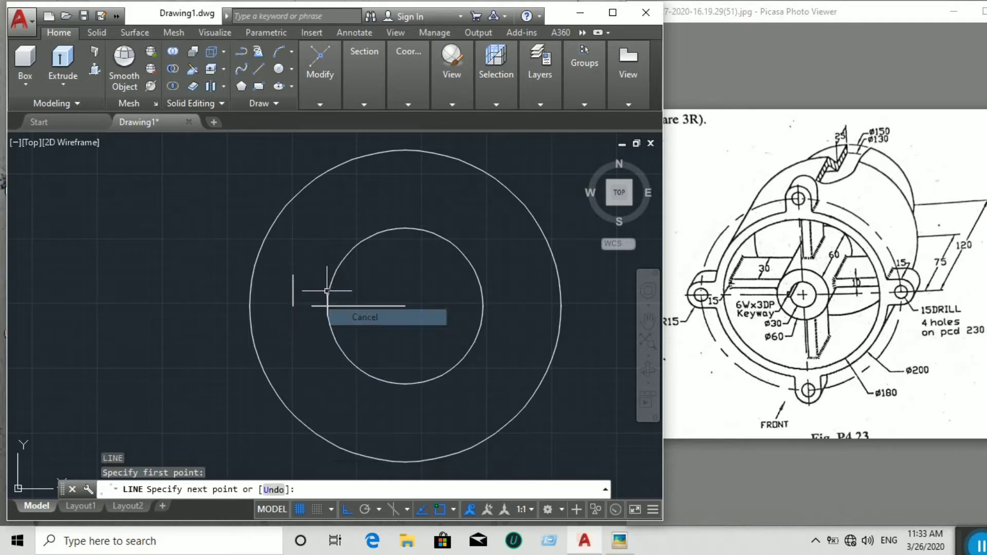
Step: Move the 6-unit vertical line by its midpoint onto the left end of the horizontal centre line
click(294, 293)
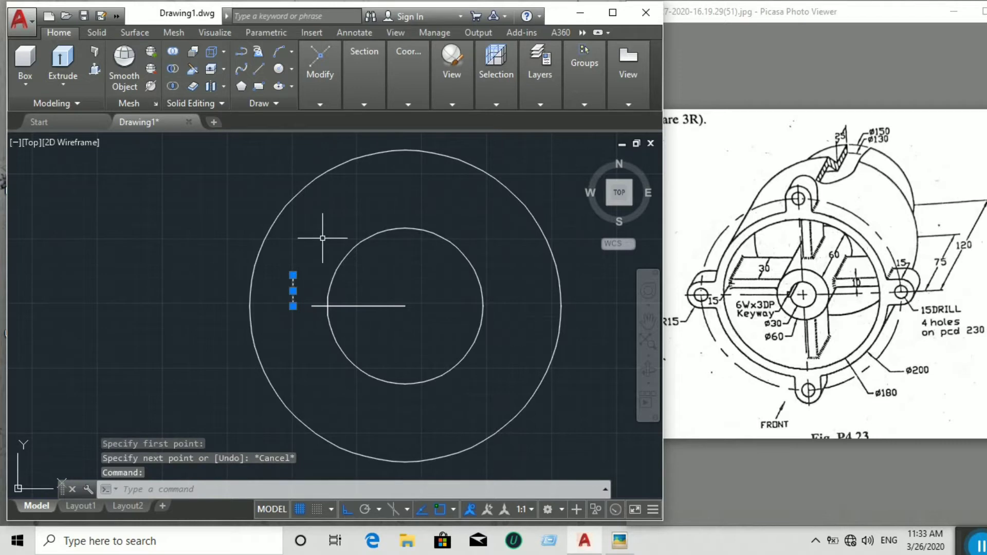
key(Return)
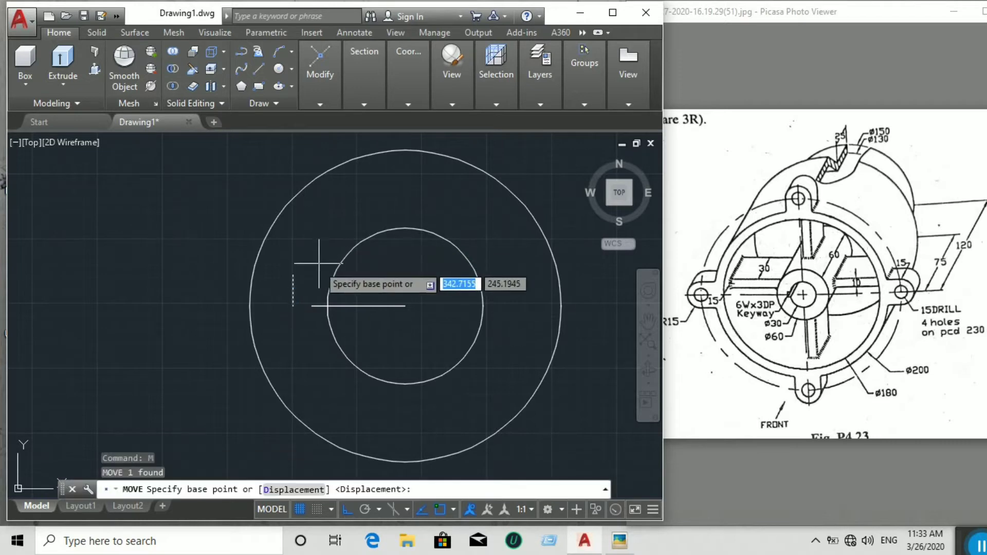
click(293, 291)
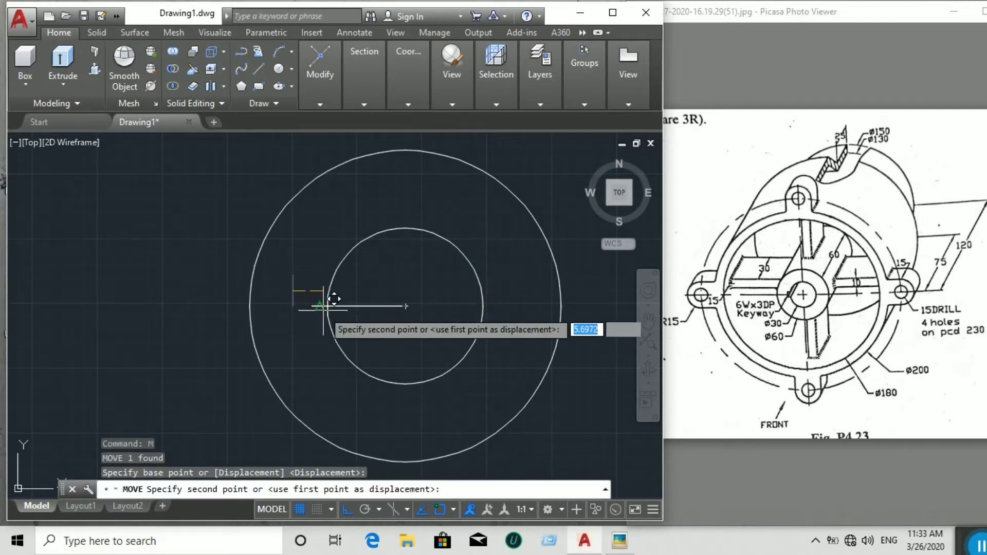
click(312, 307)
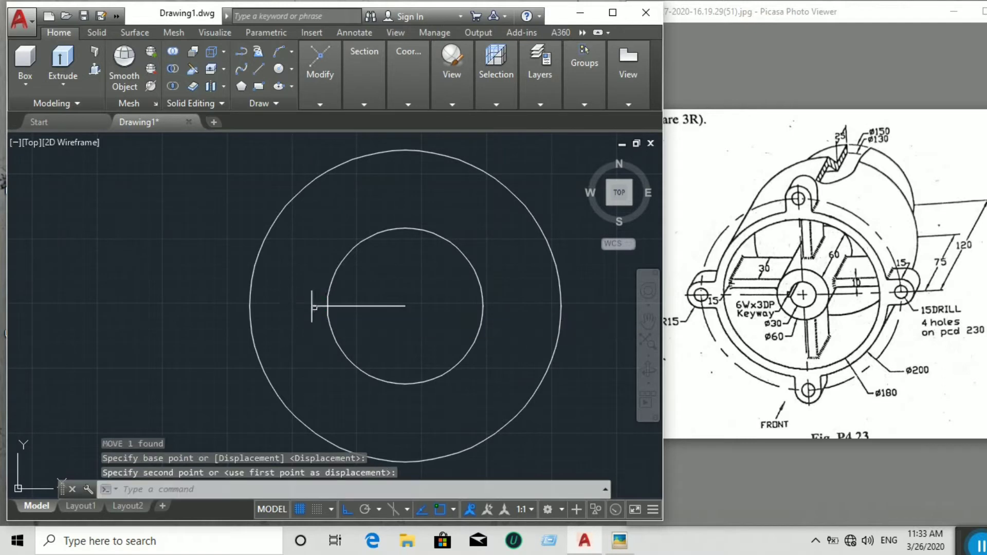
Step: Draw horizontal lines rightward from the upper and lower ends of the keyway's vertical line into the bore
click(254, 78)
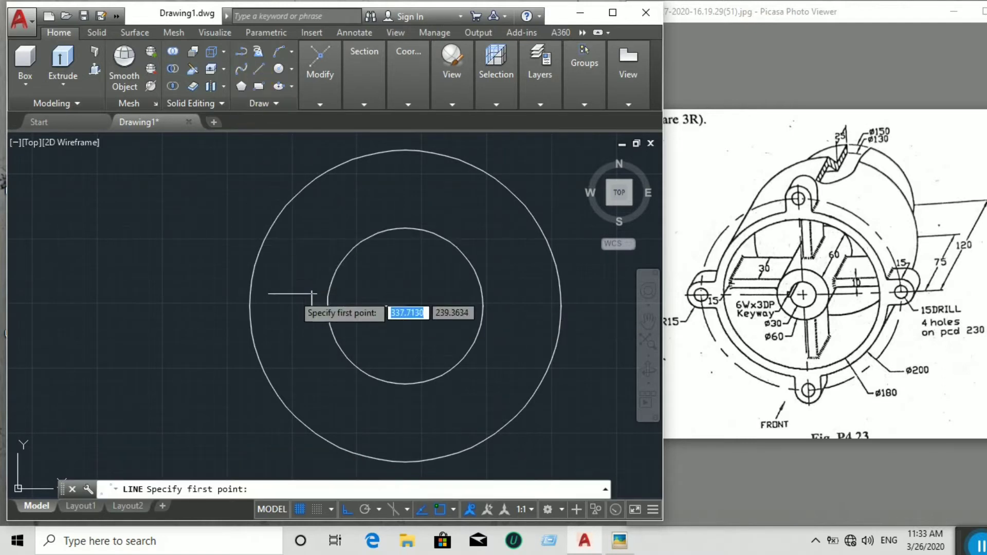
click(312, 306)
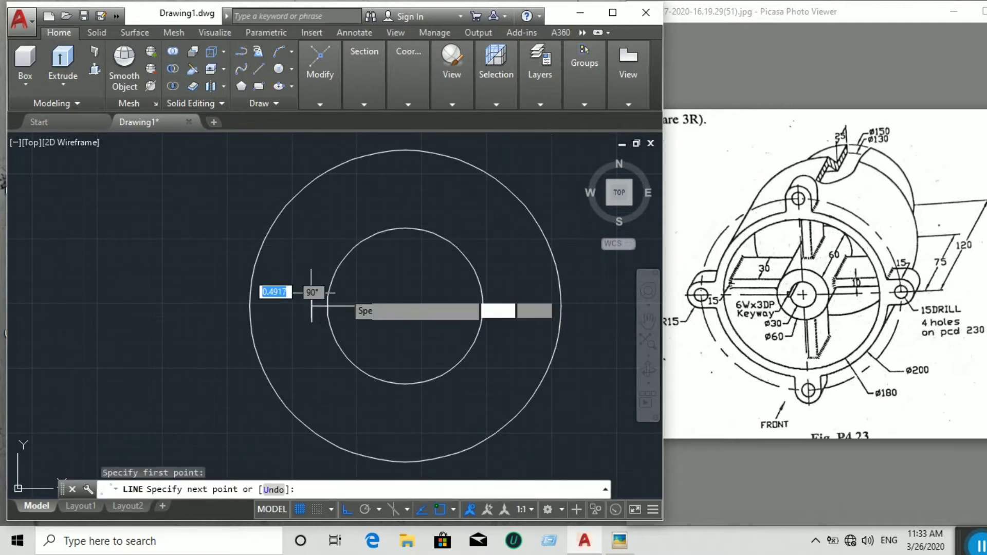
right_click(373, 297)
click(394, 297)
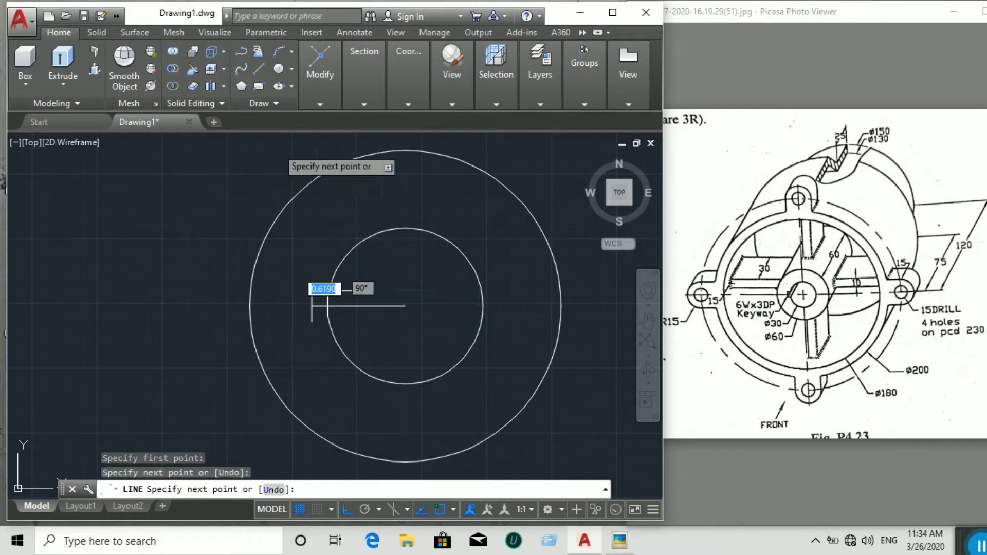
click(254, 79)
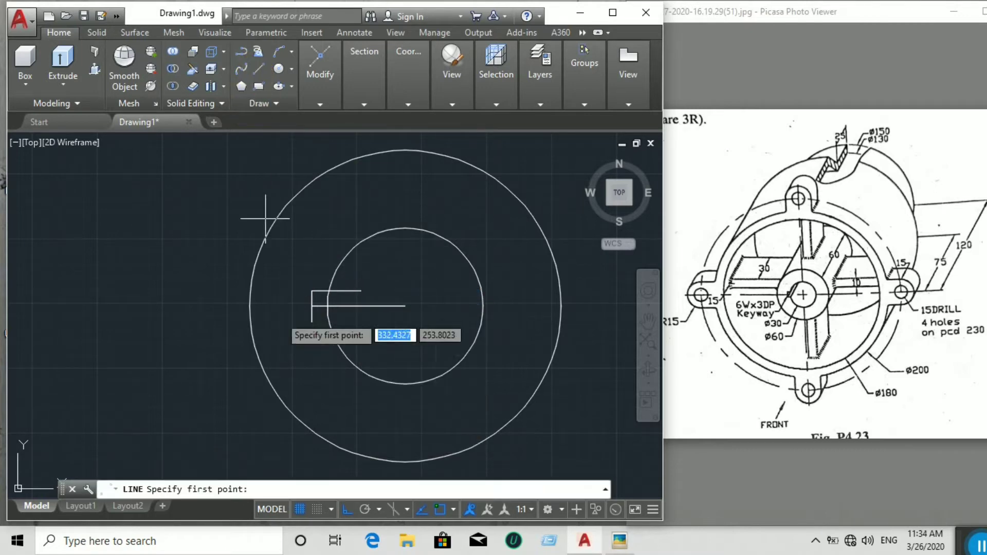
click(311, 322)
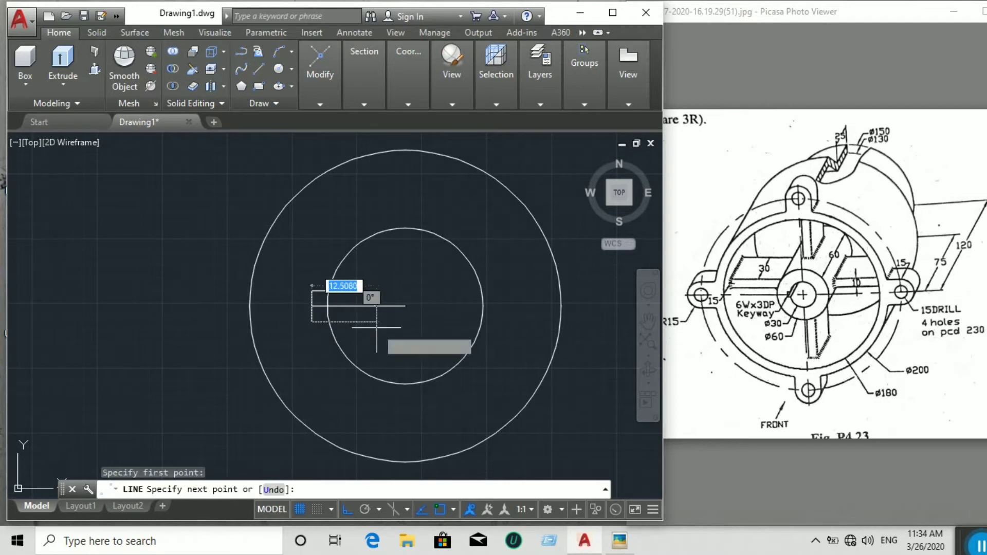
click(405, 322)
right_click(402, 334)
click(402, 338)
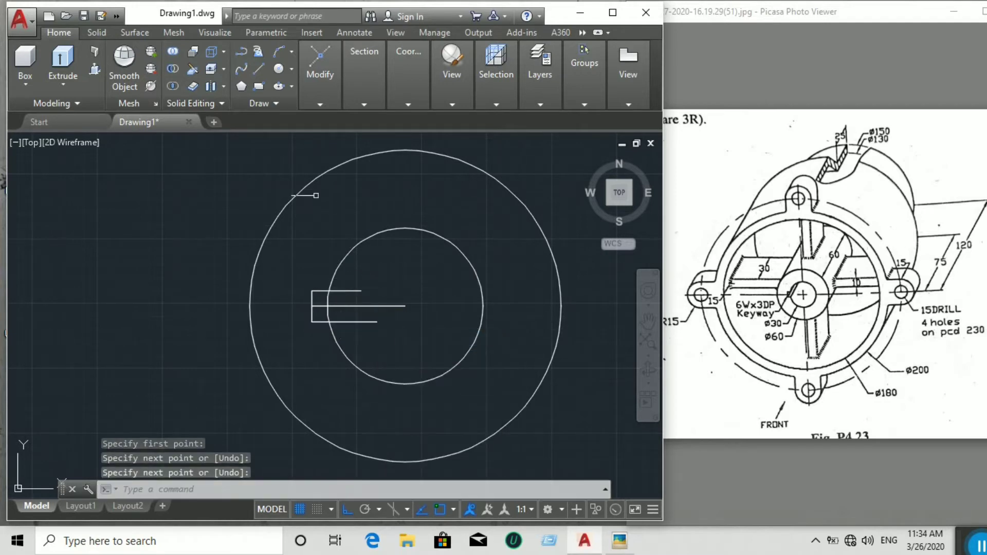
Step: Trim the two keyway lines inside the bore and the bore's arc segments between them to open the keyway
click(319, 104)
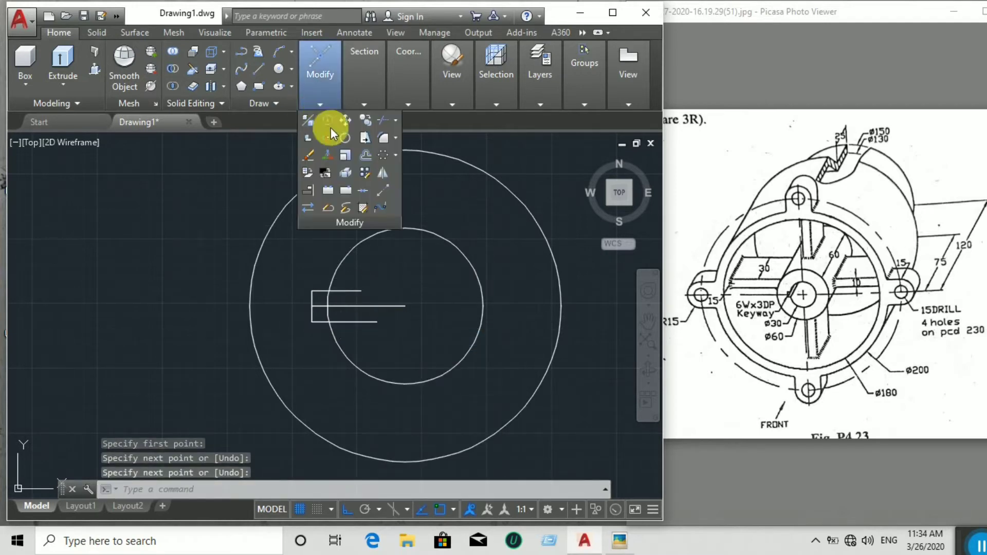
click(384, 122)
key(Return)
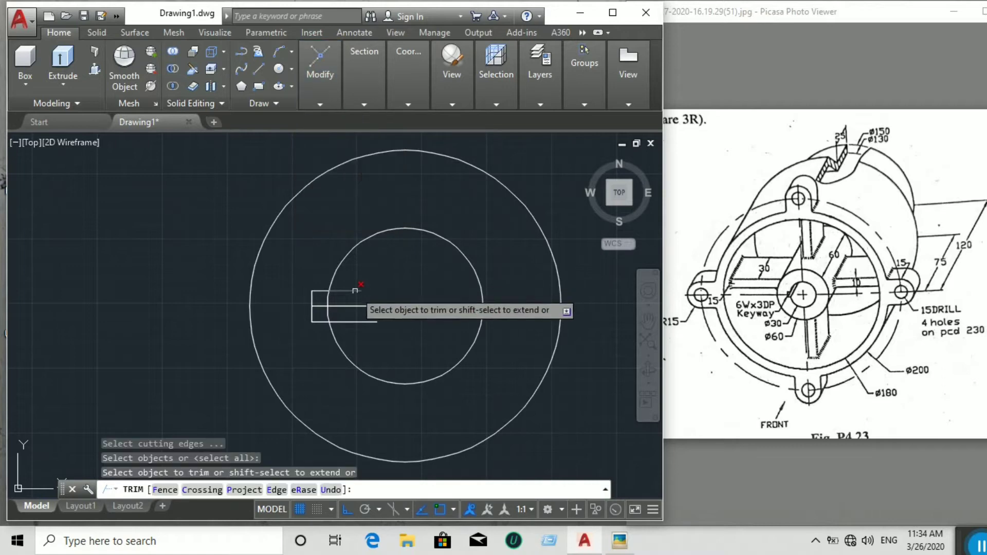
click(355, 291)
click(359, 323)
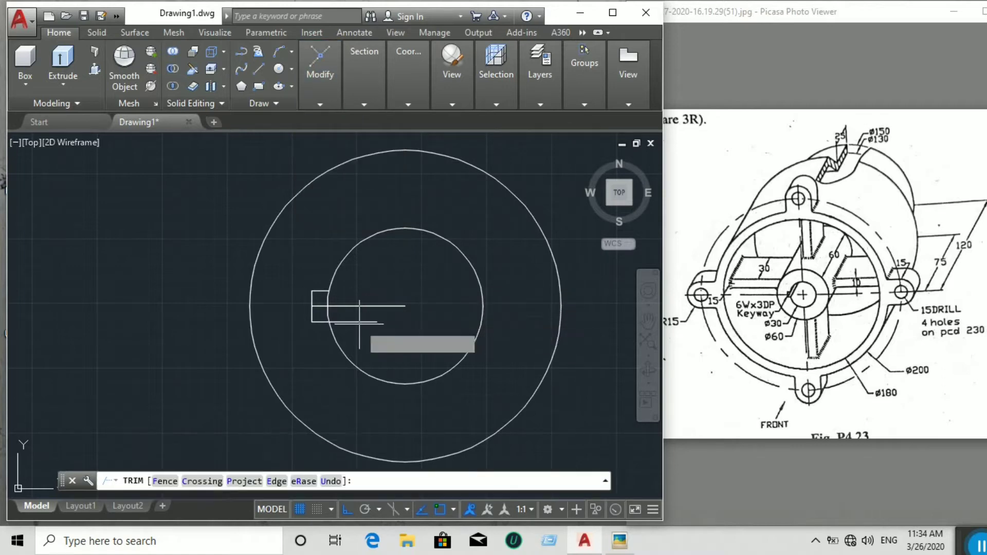
click(330, 318)
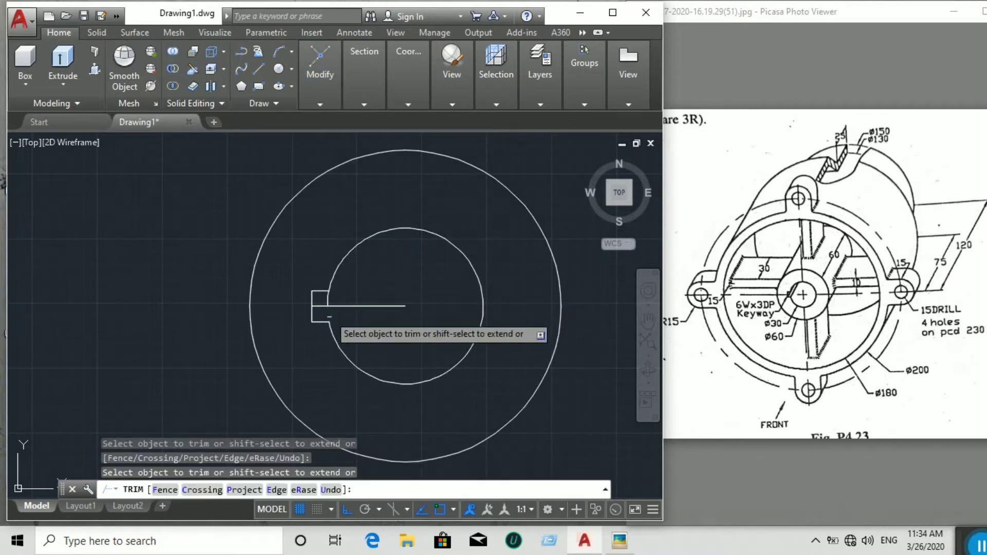
click(328, 299)
Step: Erase the horizontal construction line running from the hub centre to the keyway
click(309, 98)
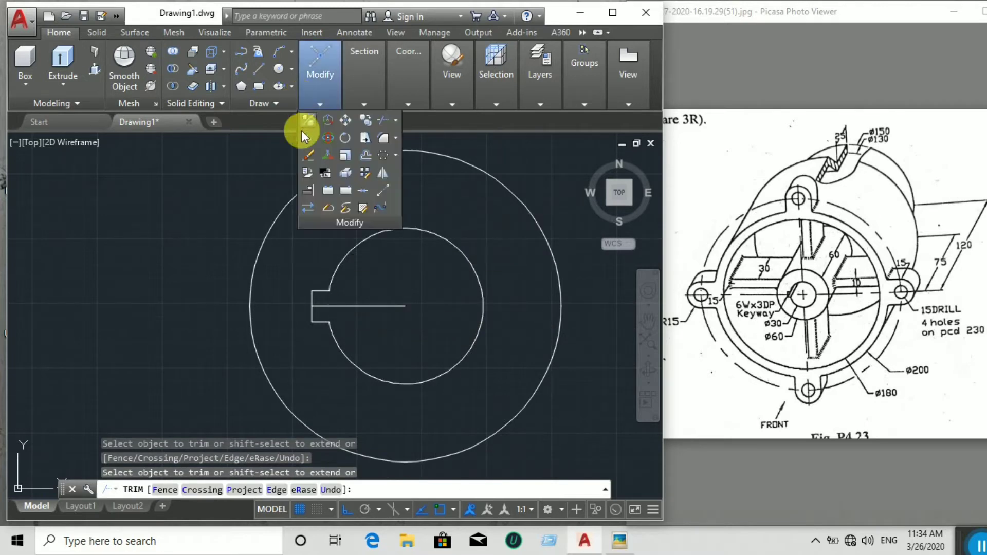
click(307, 155)
click(317, 307)
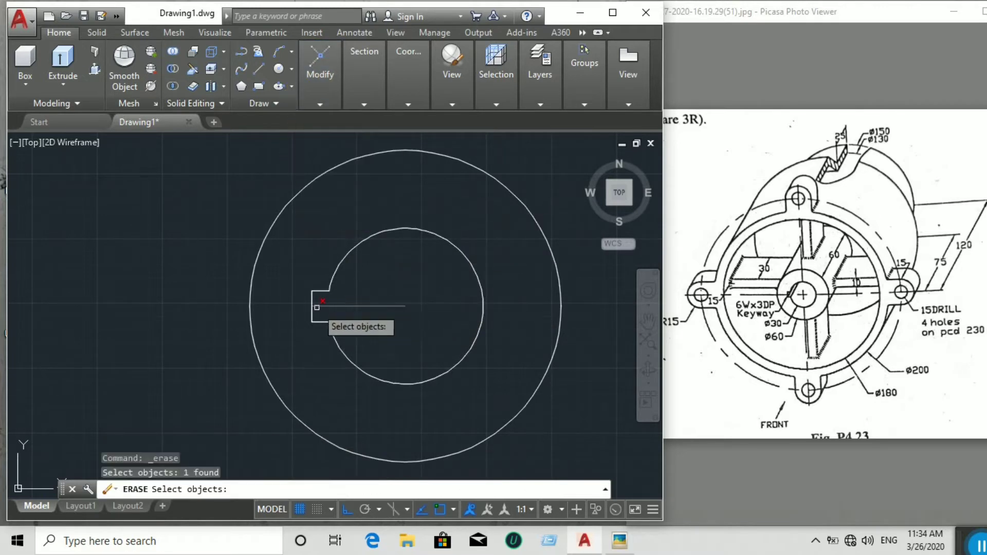
click(317, 307)
key(Return)
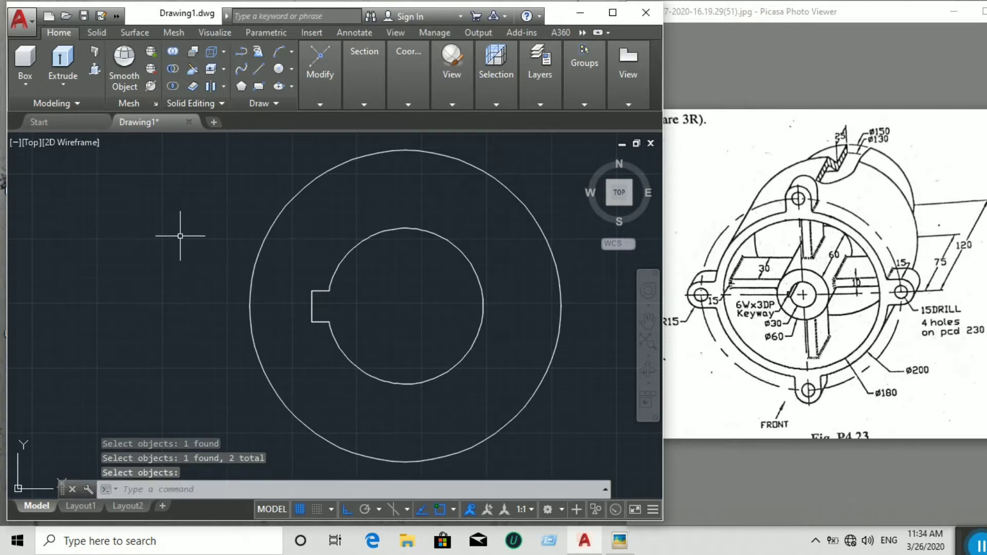
Step: Join the bore arc and the three keyway lines into one polyline
mouse_move(331, 235)
mouse_down()
mouse_move(331, 326)
mouse_move(346, 358)
mouse_up()
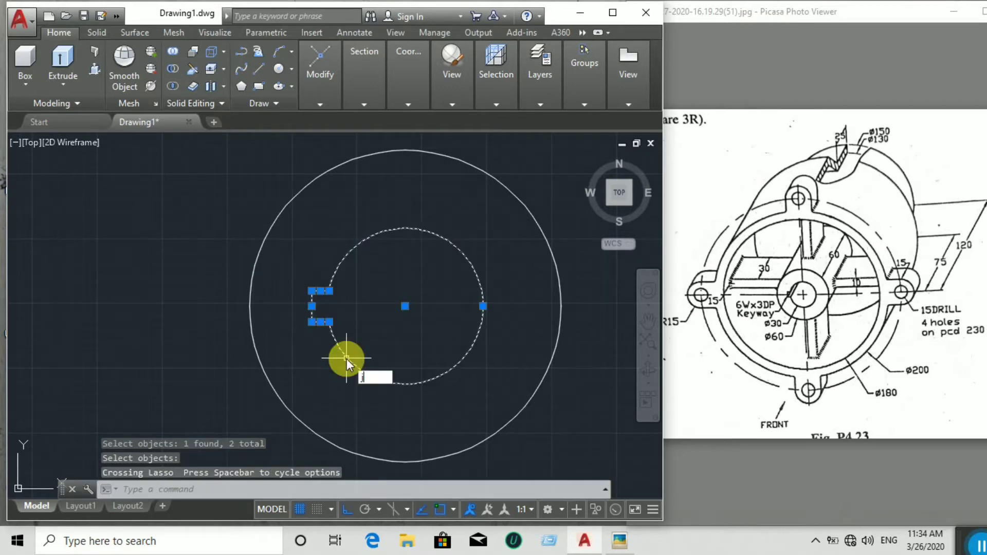
text(j)
key(Return)
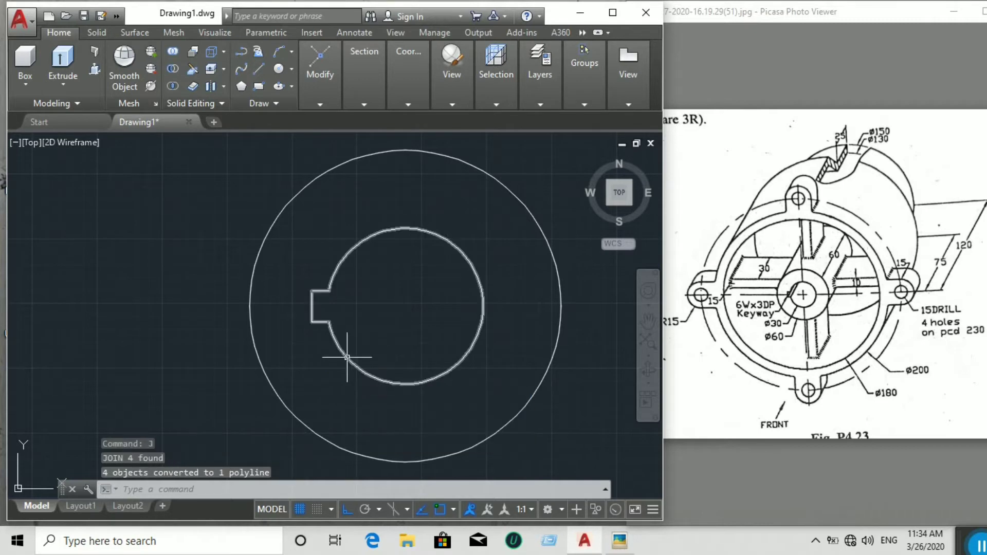
Step: Erase the outer pitch circle running through the centres of the lug holes
scroll(347, 357, down, 5)
middle_drag(445, 331, 445, 269)
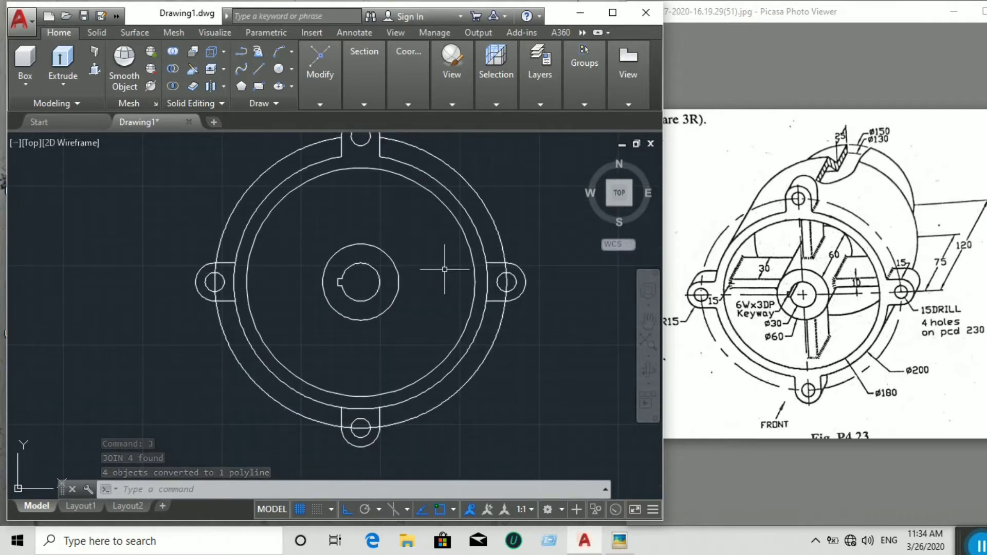
click(470, 186)
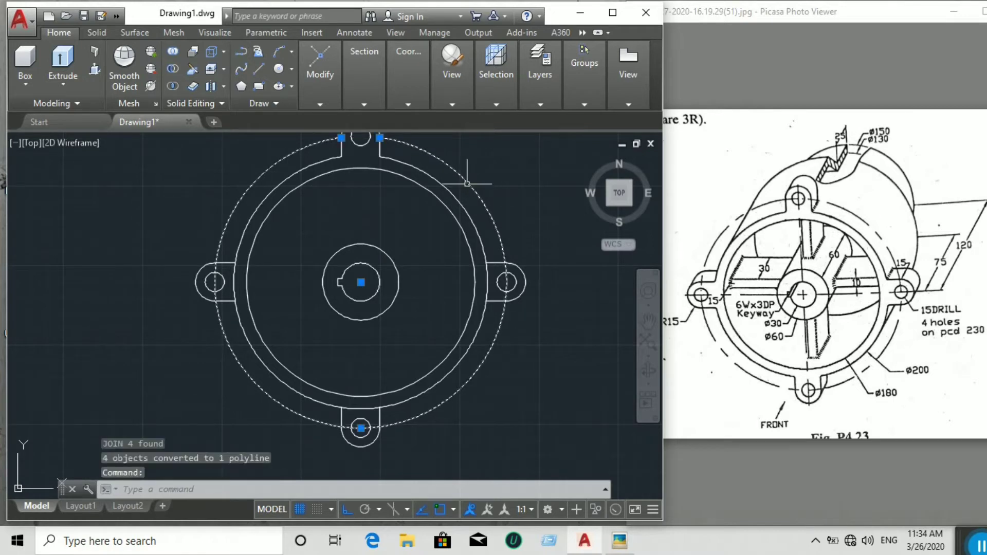
click(320, 104)
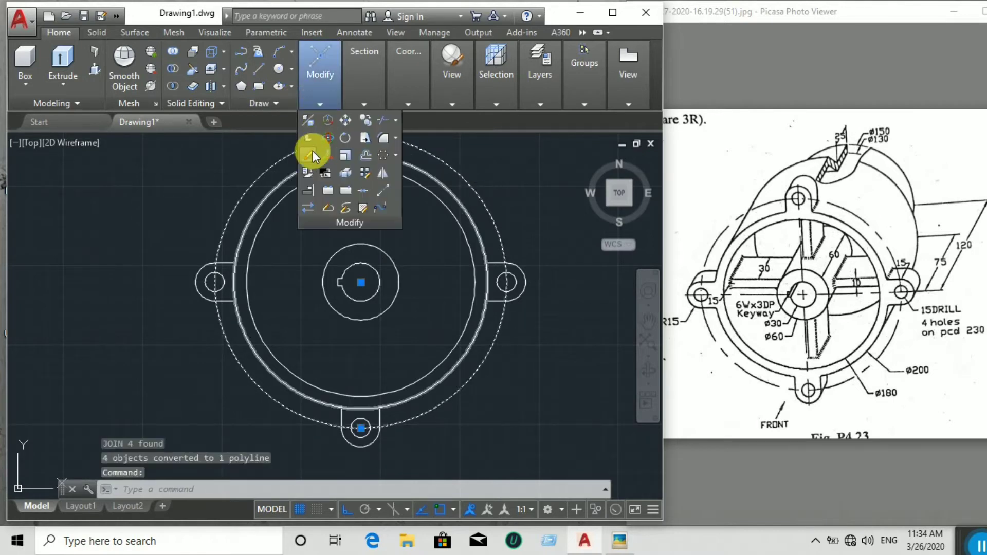
click(310, 150)
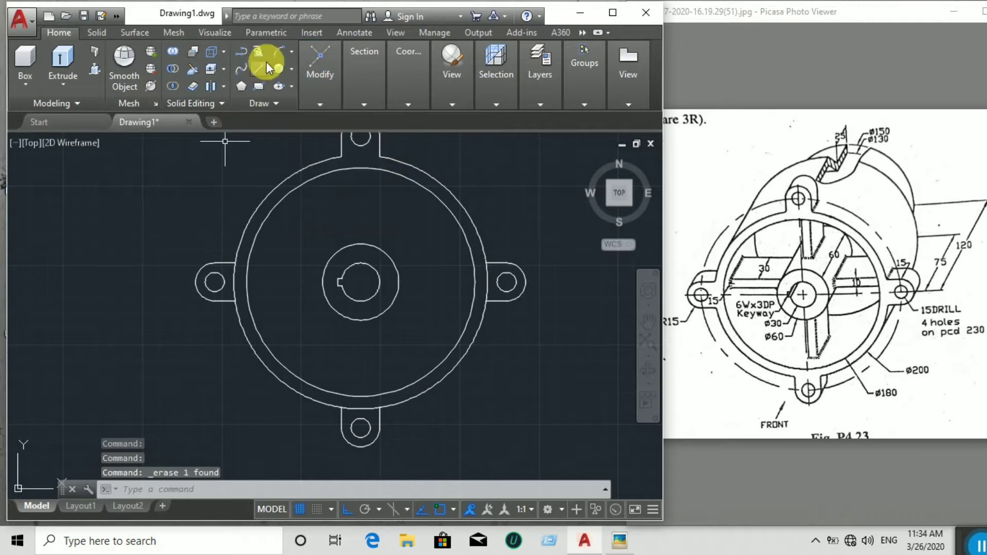
Step: Trim the arcs of the flange ring's outer circle crossing the left, lower and right lugs
click(324, 104)
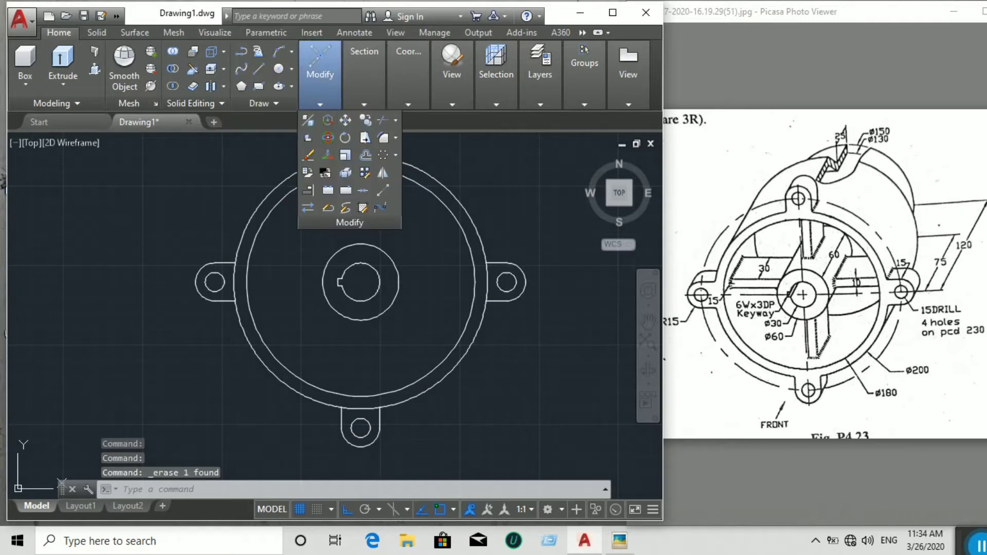
click(383, 120)
key(Return)
click(236, 276)
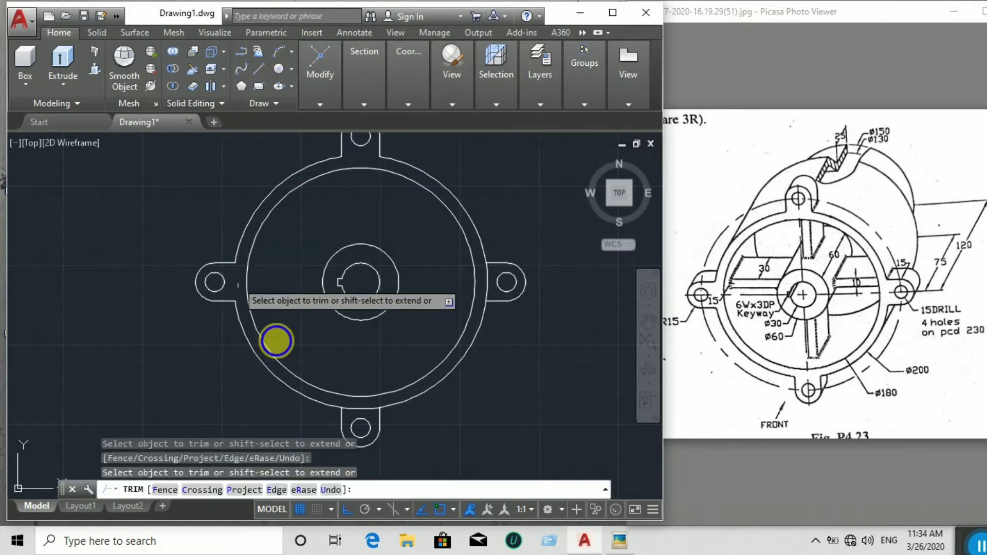
click(361, 408)
click(487, 279)
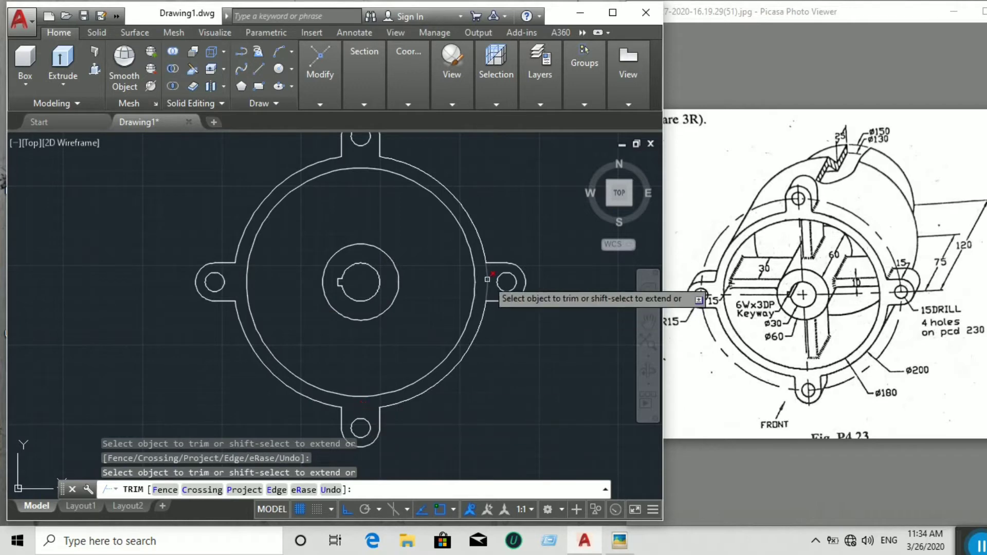
right_click(502, 188)
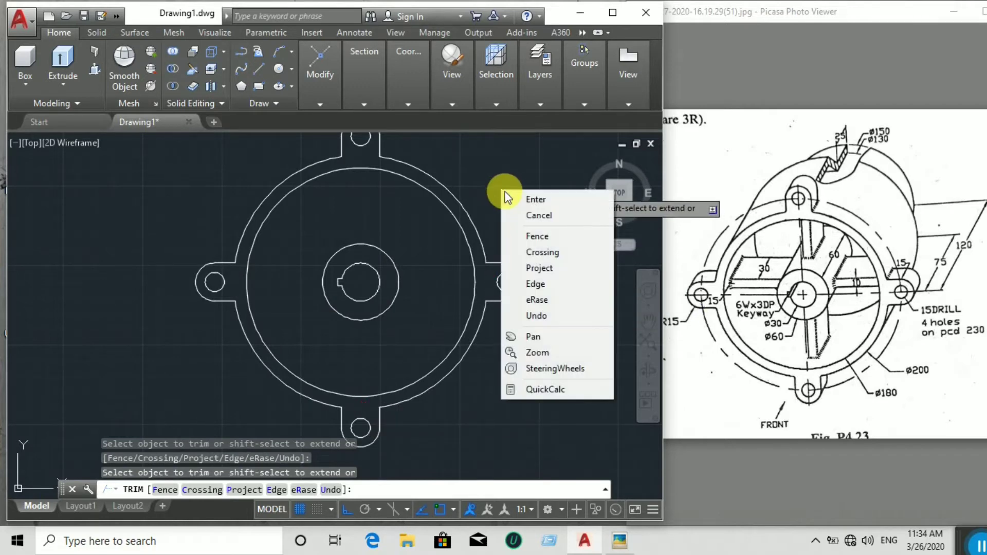
click(510, 195)
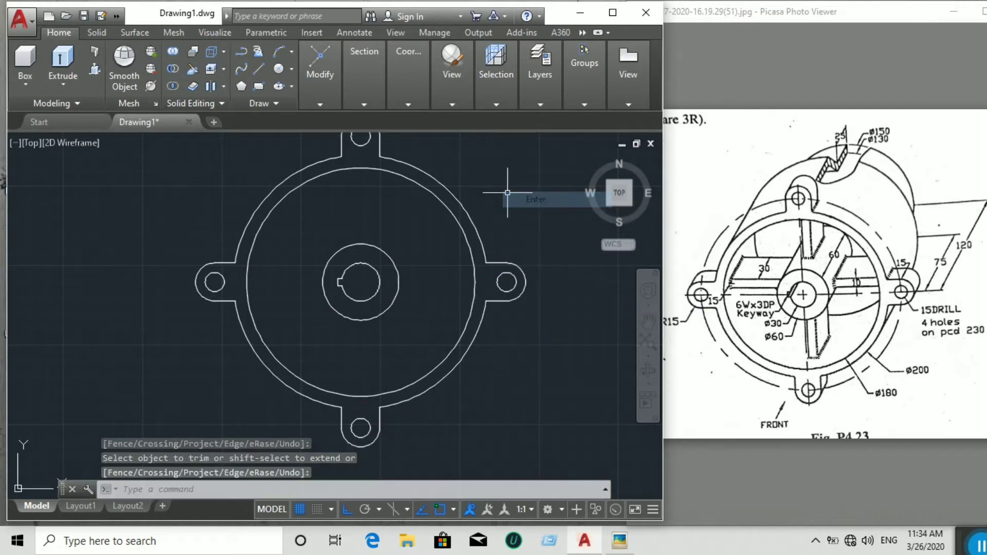
Step: Switch to an isometric view and presspull the flange ring area with its four lugs to a height of 15
click(587, 159)
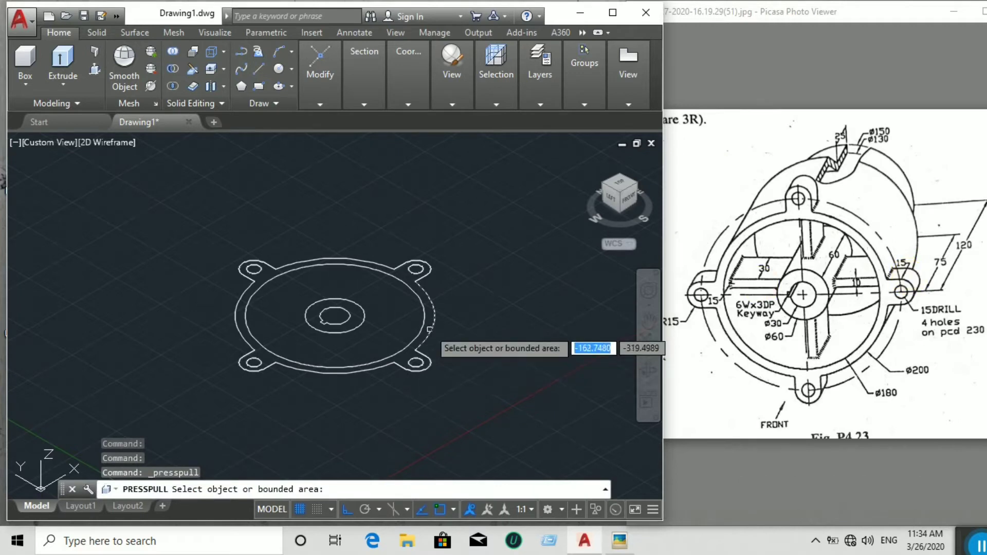
click(420, 266)
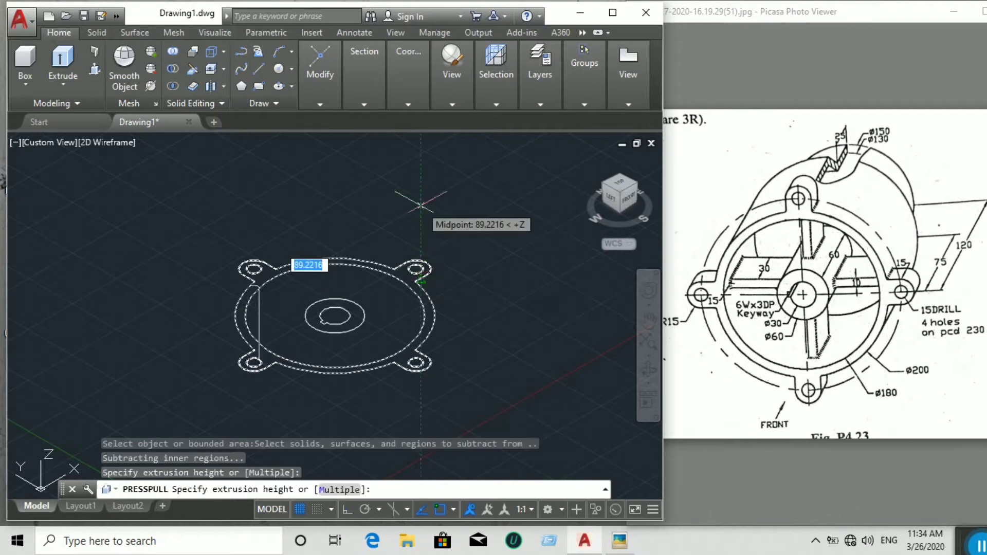
text(14)
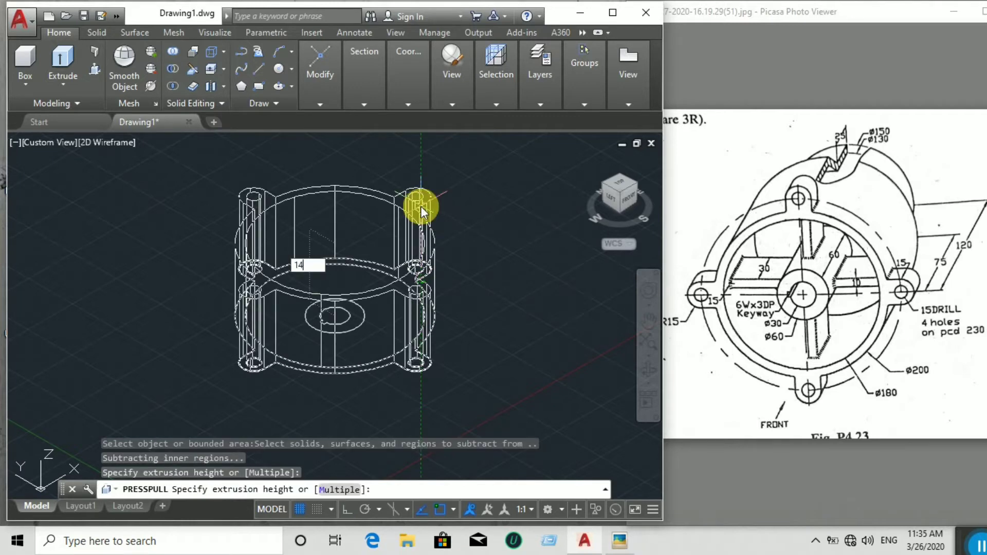
key(BackSpace)
text(5)
key(Return)
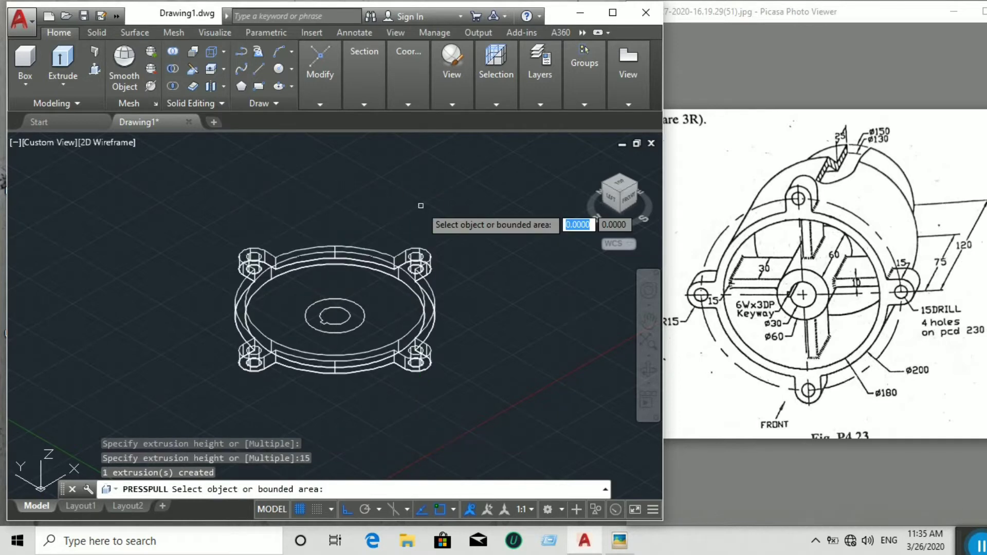
Step: Presspull the hub area between its outer circle and the keyed bore to a height of 15
click(352, 310)
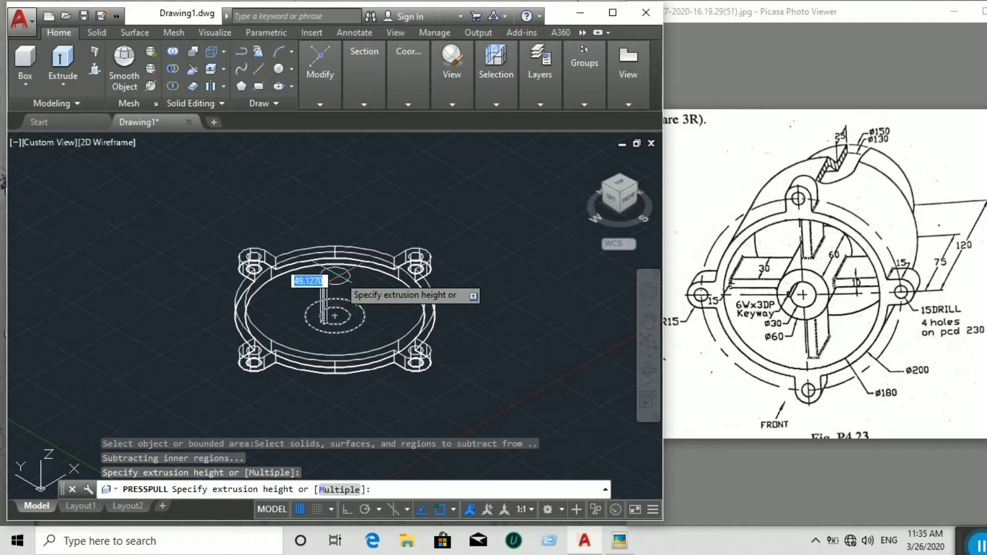
text(1)
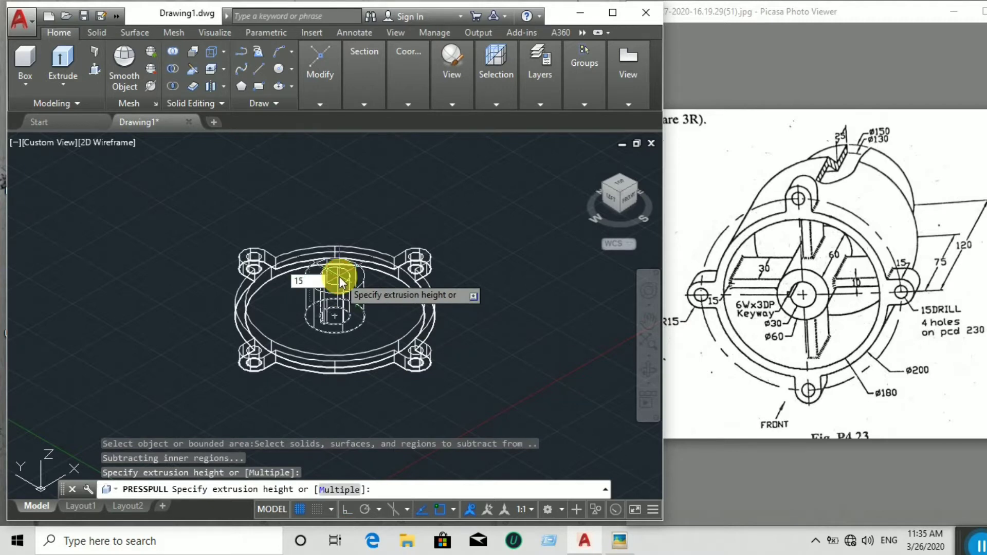
text(5)
key(Return)
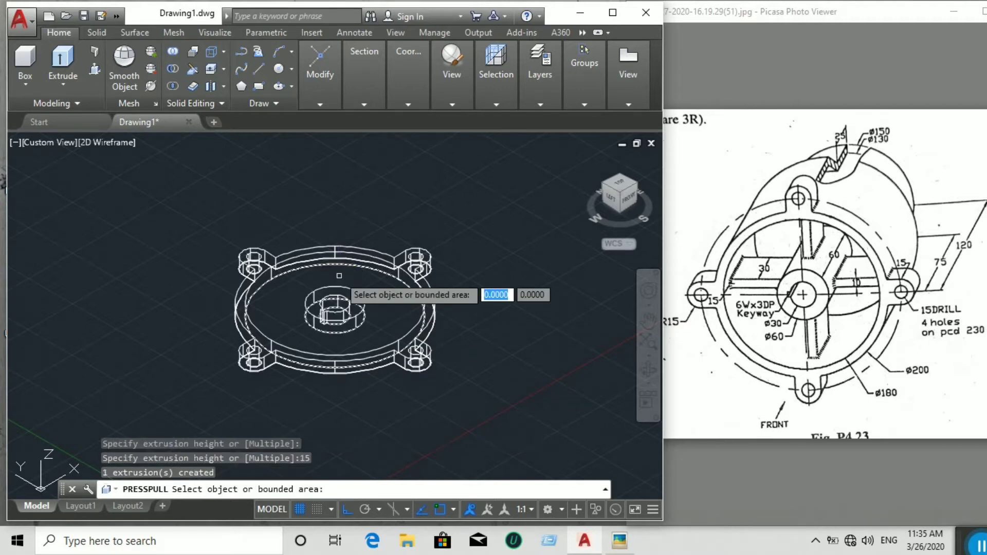
key(Return)
Step: Apply the Shaded visual style and turn the model to its Bottom view, fitted to the drawing extents
click(107, 145)
click(164, 243)
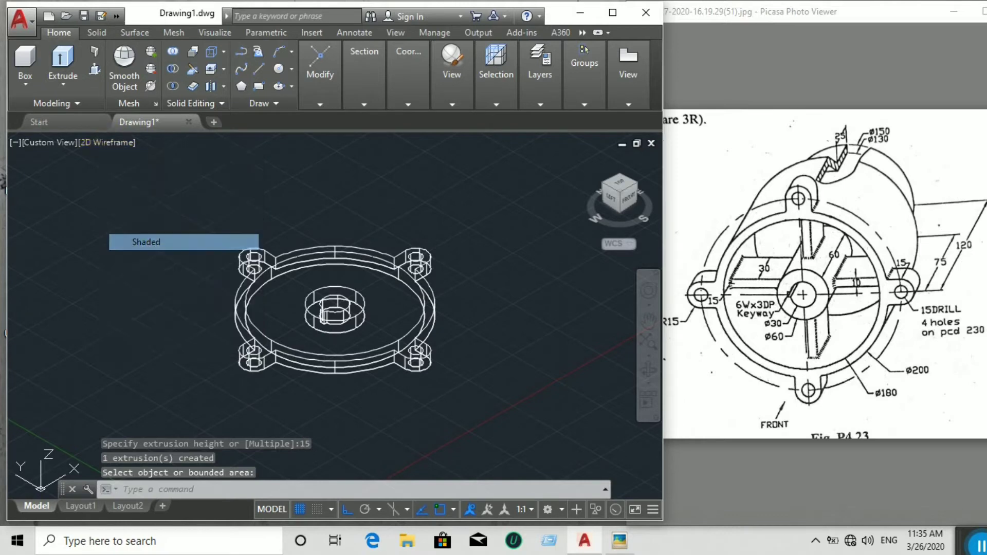
mouse_move(619, 190)
shift+middle_down()
mouse_move(595, 470)
mouse_move(634, 425)
mouse_move(578, 487)
mouse_move(595, 192)
mouse_move(613, 219)
mouse_move(596, 205)
mouse_move(581, 401)
mouse_move(632, 275)
mouse_move(572, 346)
shift+middle_up()
click(621, 198)
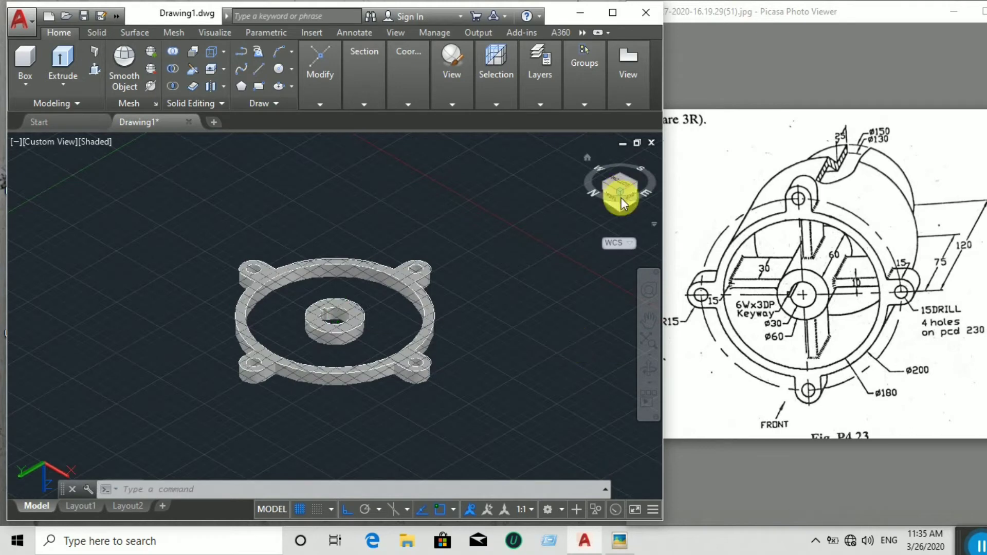
click(624, 190)
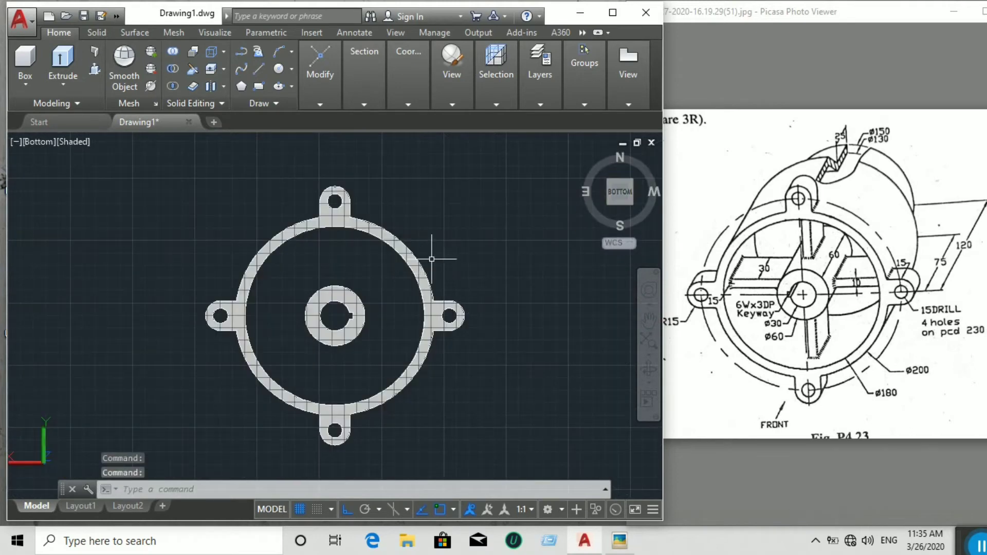
scroll(432, 259, up, 3)
middle_drag(438, 257, 530, 209)
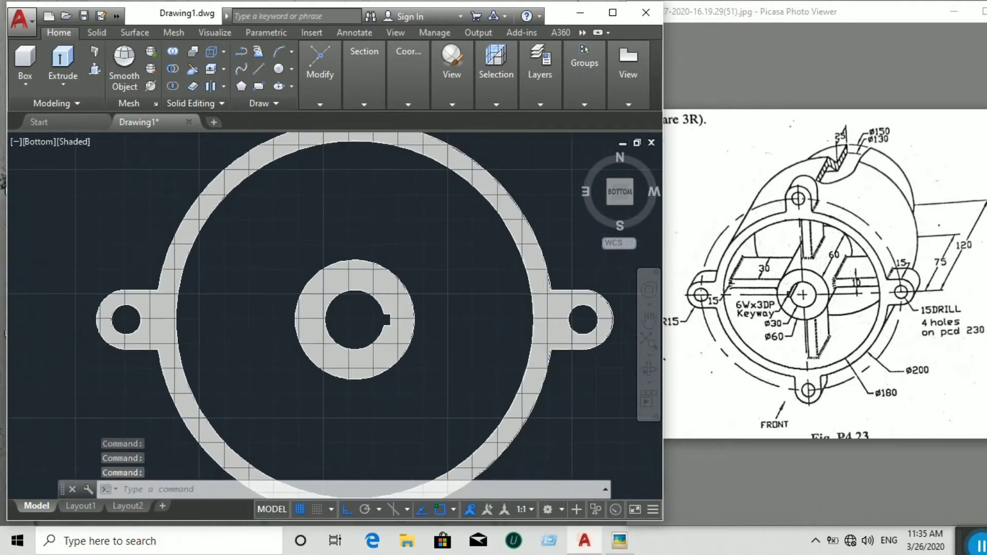
middle_click(526, 209)
middle_click(525, 210)
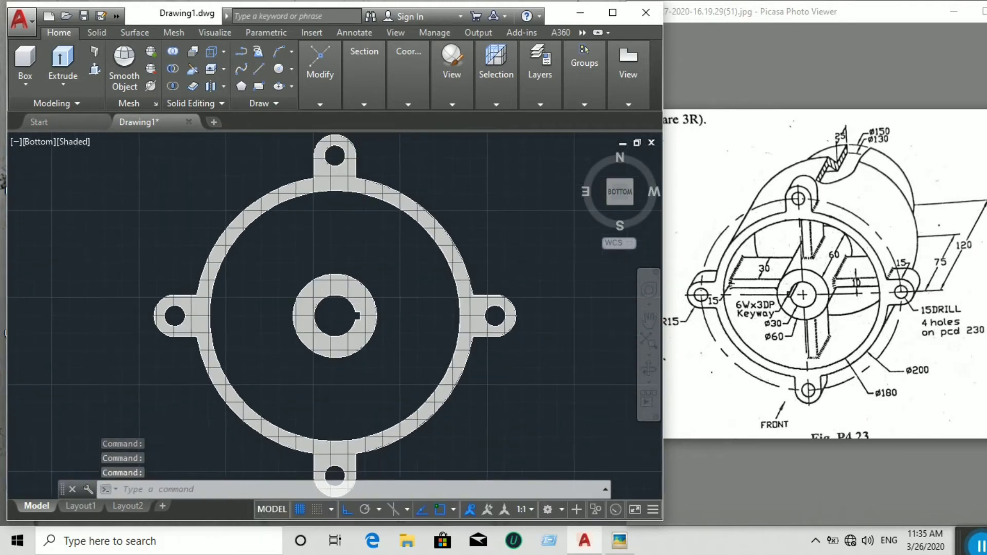
Step: Switch to 2D Wireframe and draw a vertical line from the hub centre up past the flange ring's inner circle
click(69, 141)
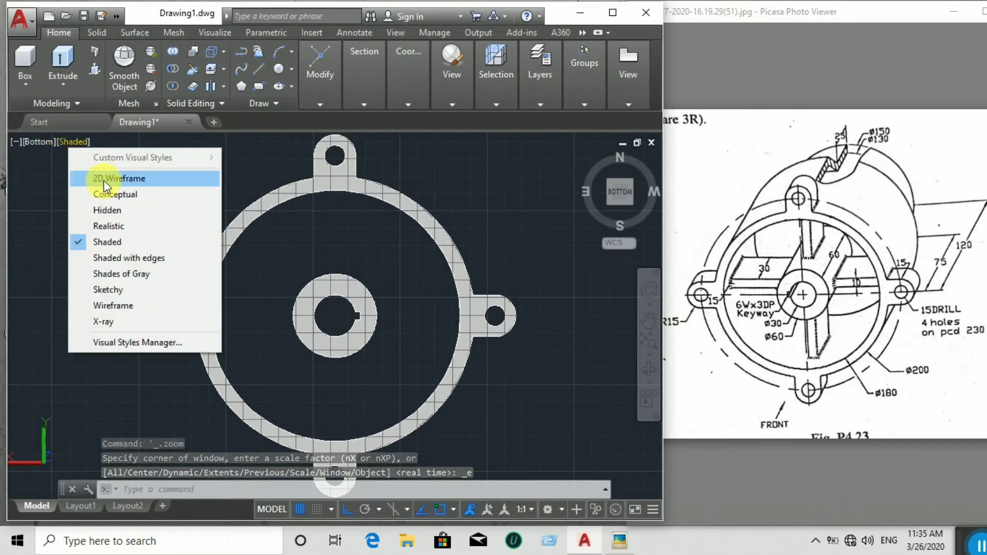
click(106, 180)
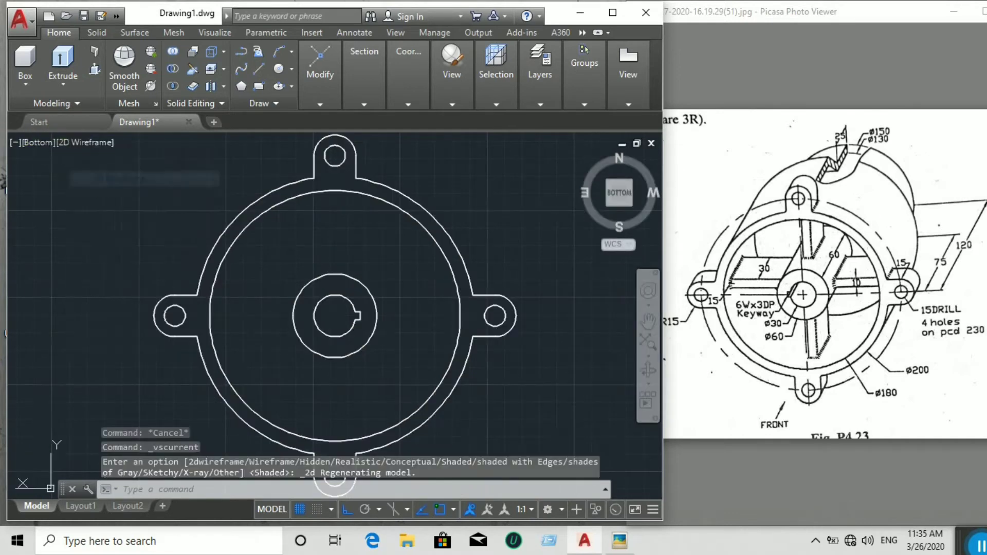
click(258, 69)
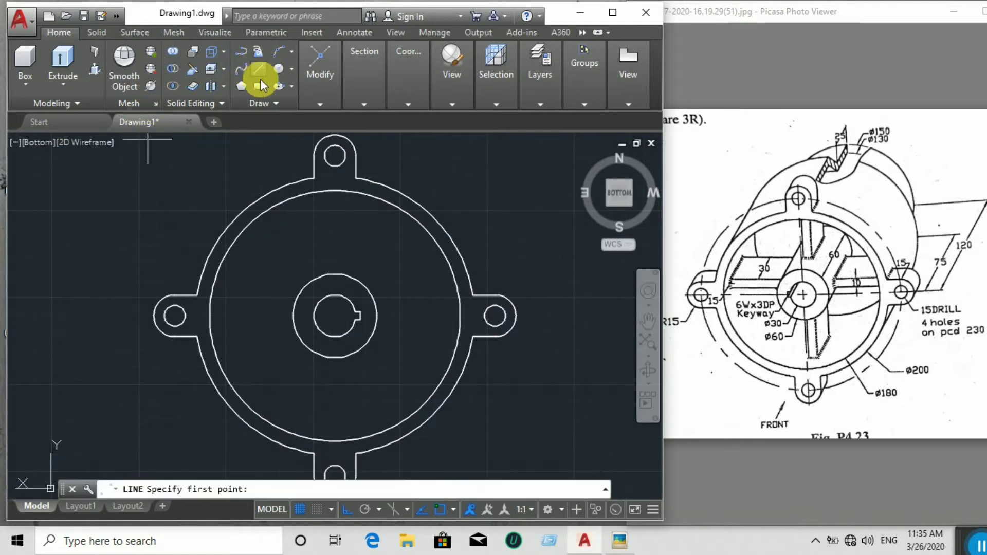
click(335, 316)
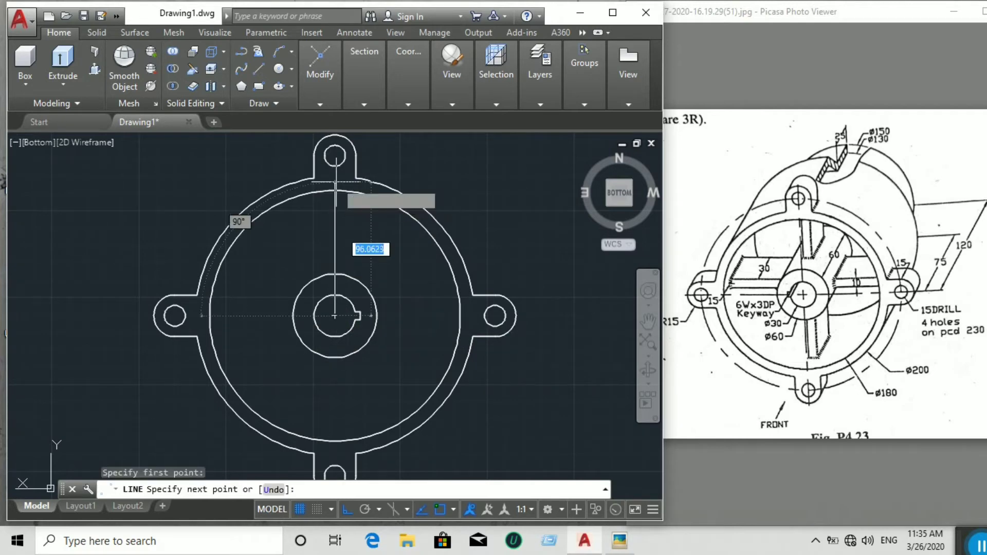
click(335, 181)
right_click(343, 181)
click(350, 188)
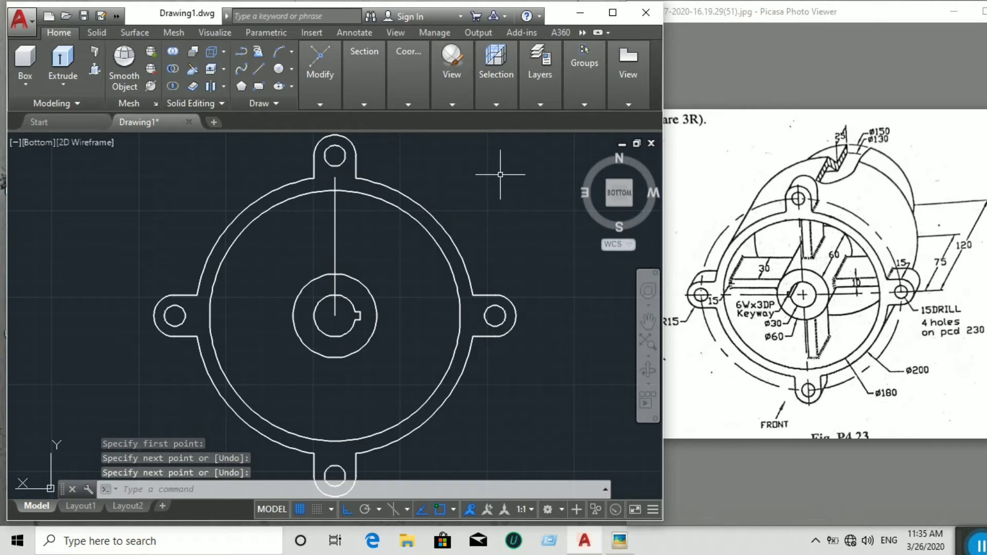
Step: Offset the vertical centre line by 5 to both sides to form the rib edges
text(of)
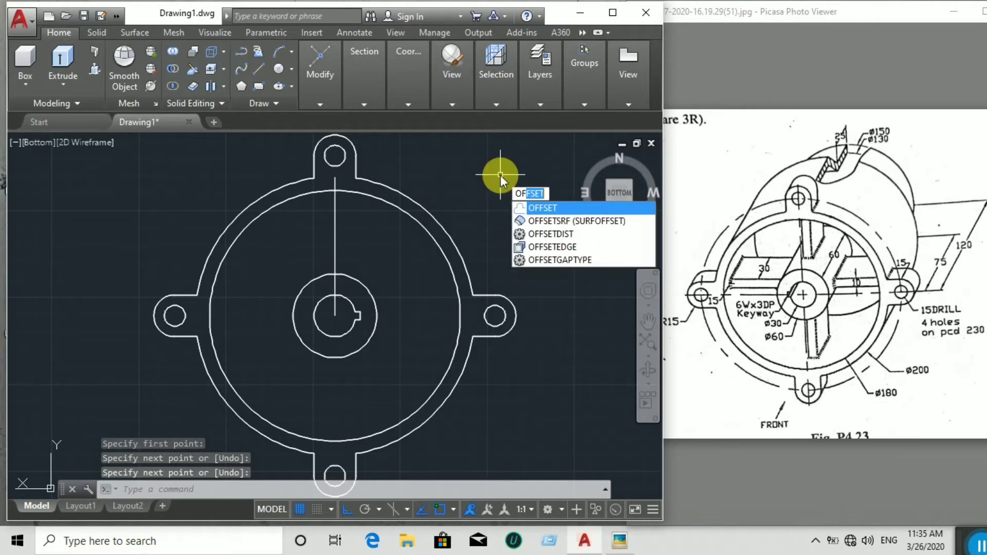
key(Return)
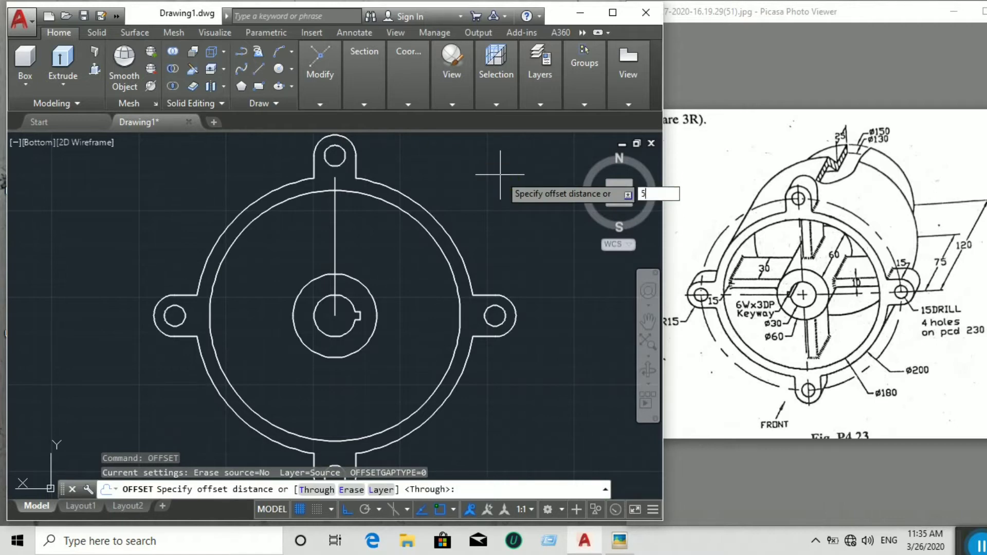
key(Return)
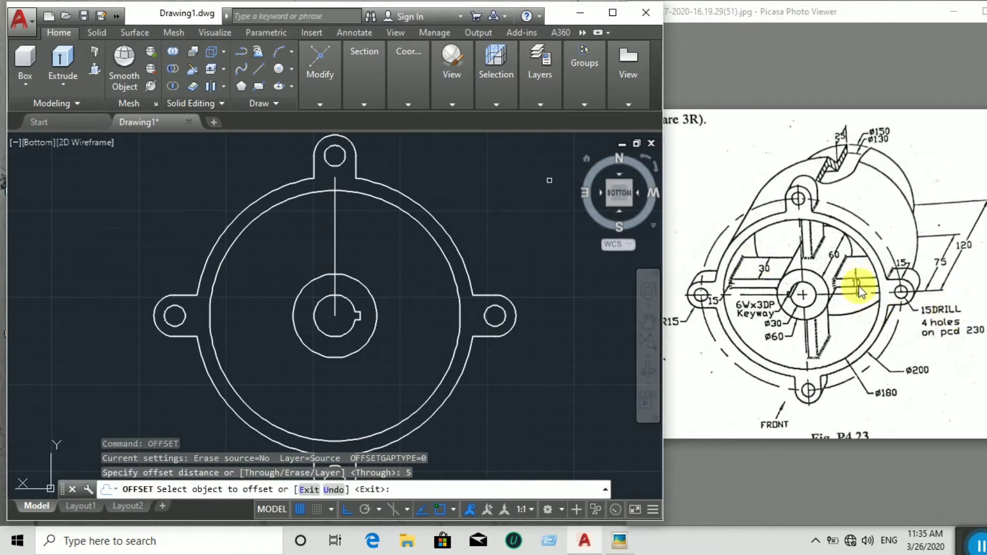
click(335, 245)
click(367, 239)
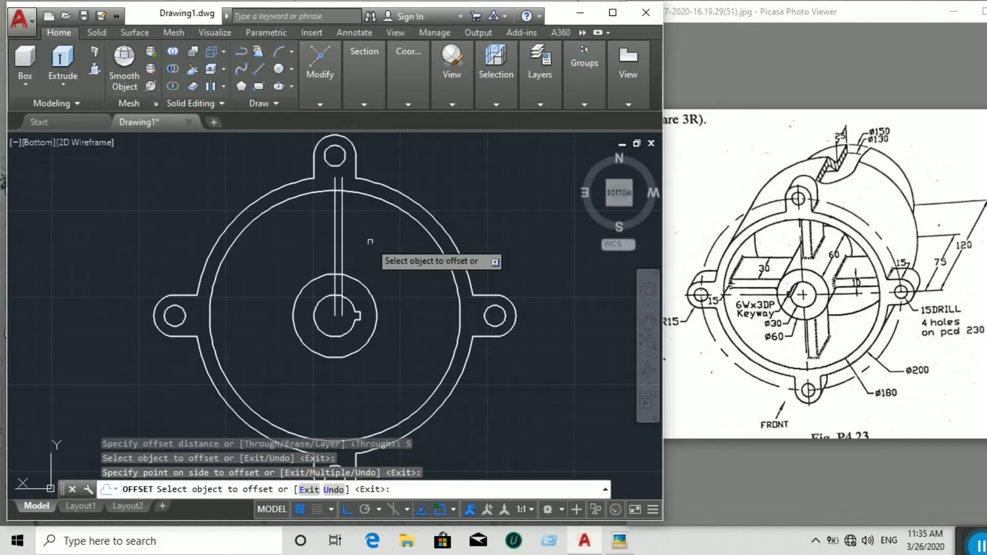
click(336, 238)
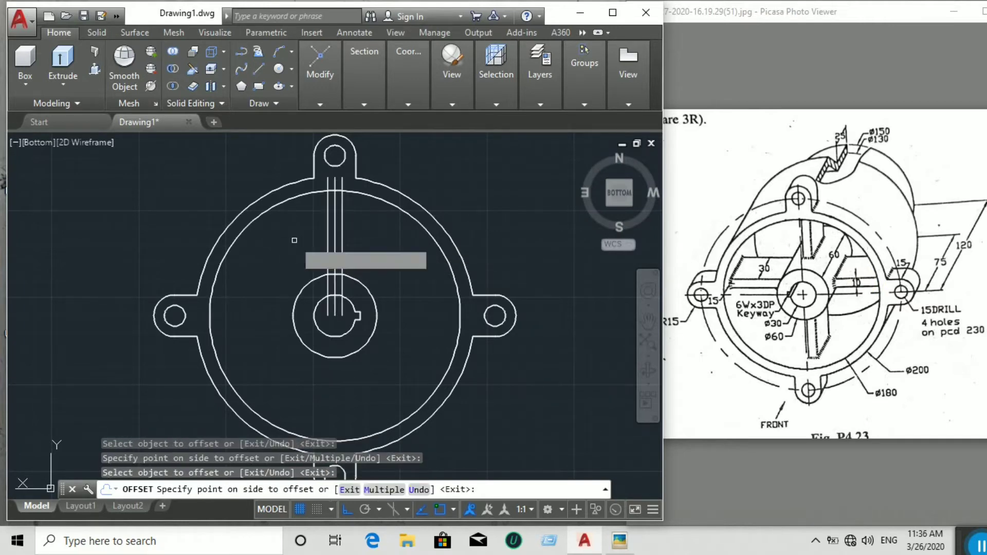
click(294, 239)
right_click(307, 248)
click(307, 251)
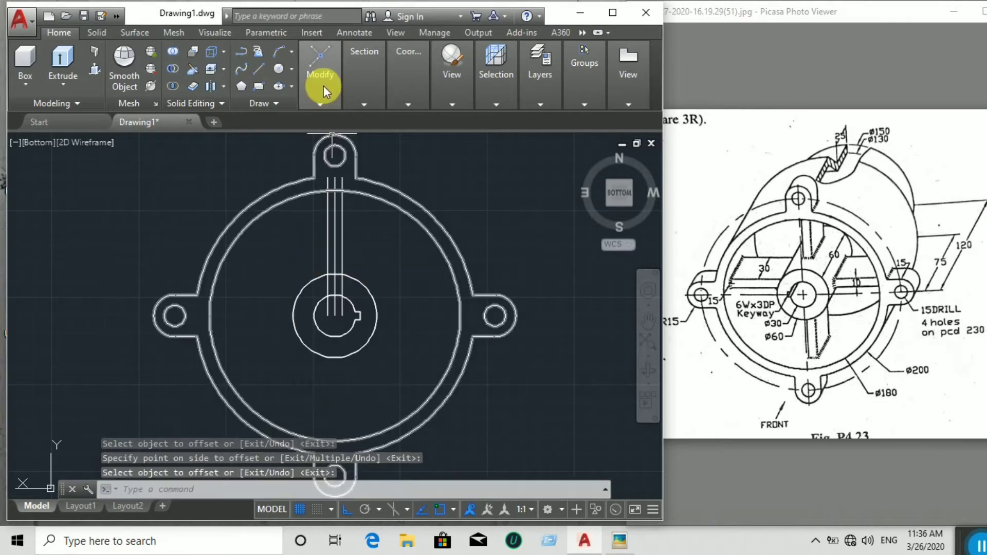
Step: Trim the three vertical lines inside the hub circle and past the flange's inner circle, and cut the middle line out between them
mouse_move(364, 98)
mouse_move(316, 99)
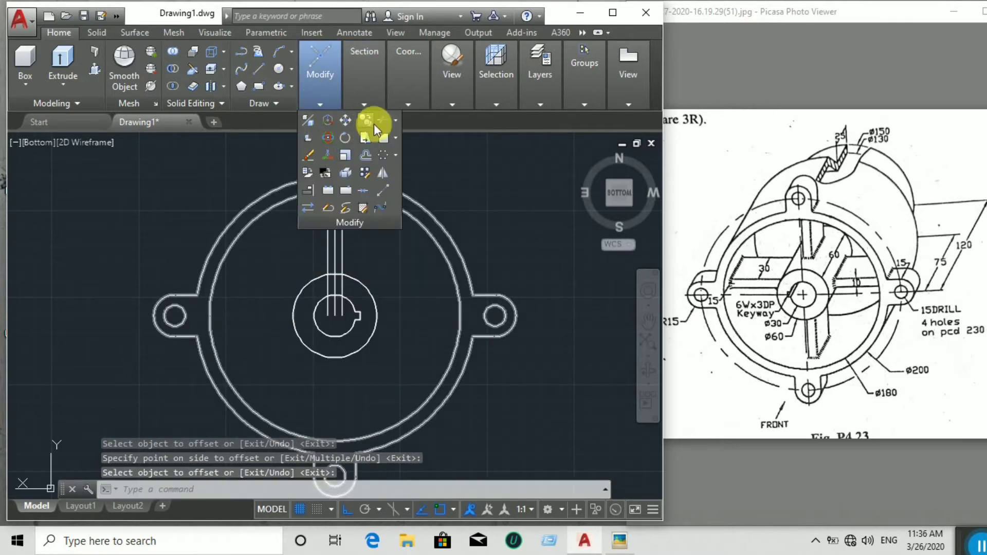
click(379, 137)
key(Return)
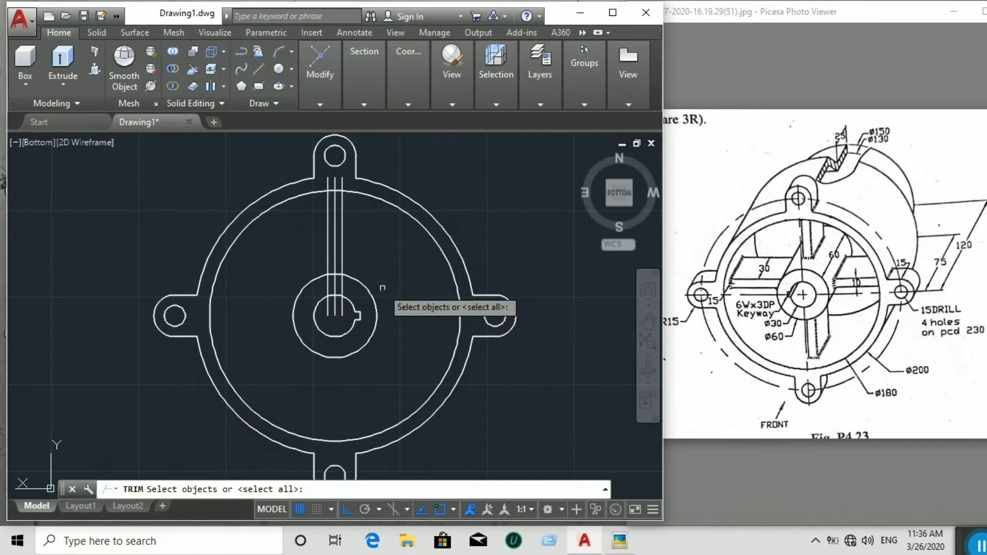
click(339, 308)
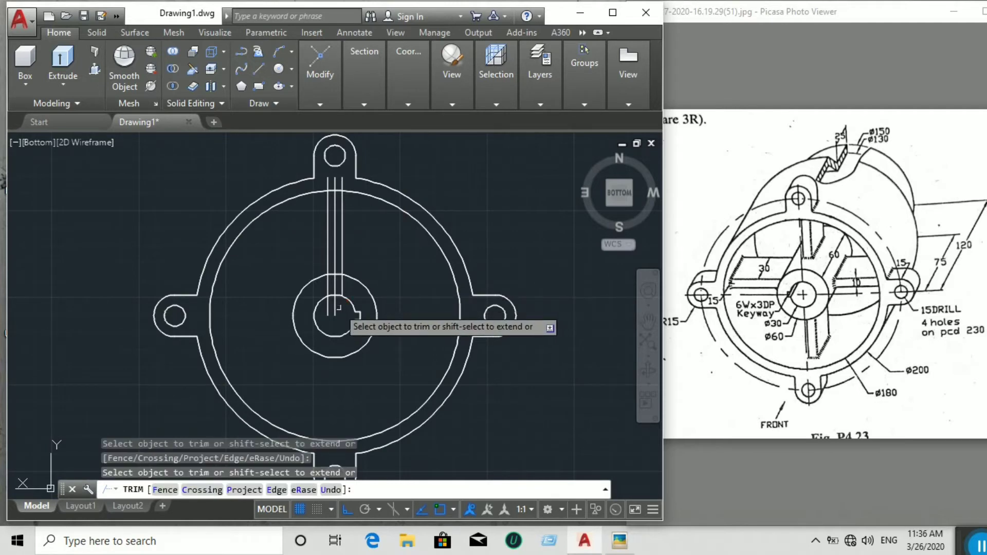
click(328, 307)
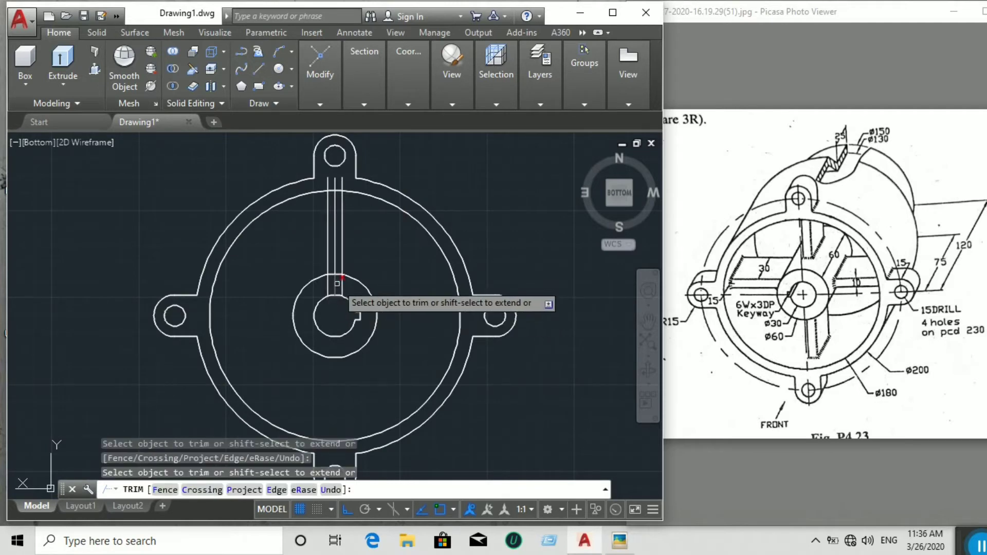
click(336, 284)
click(341, 284)
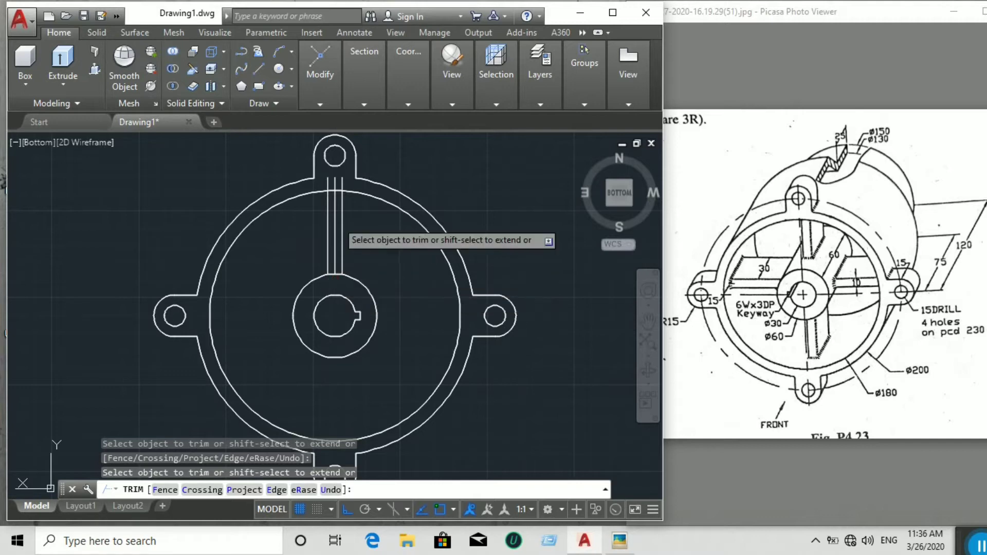
click(337, 222)
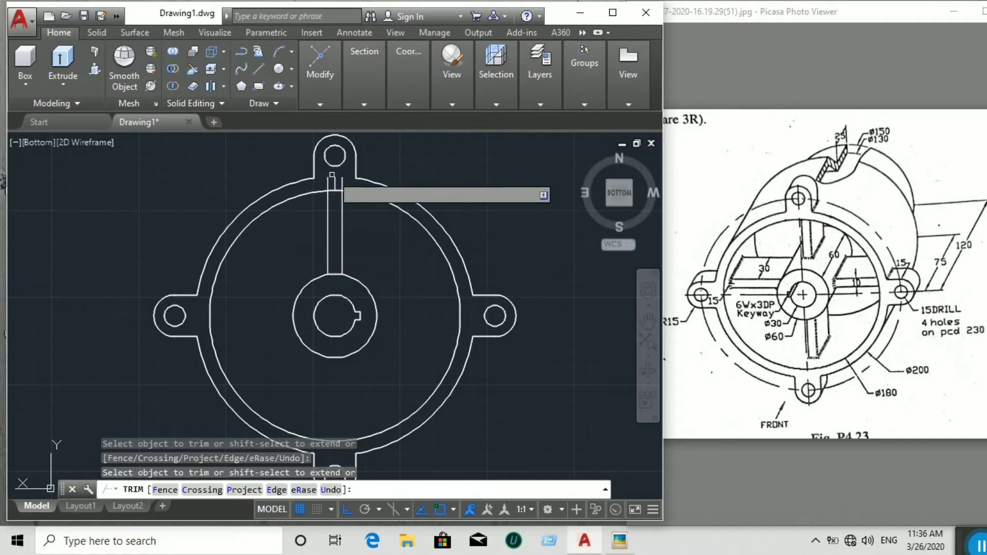
click(331, 180)
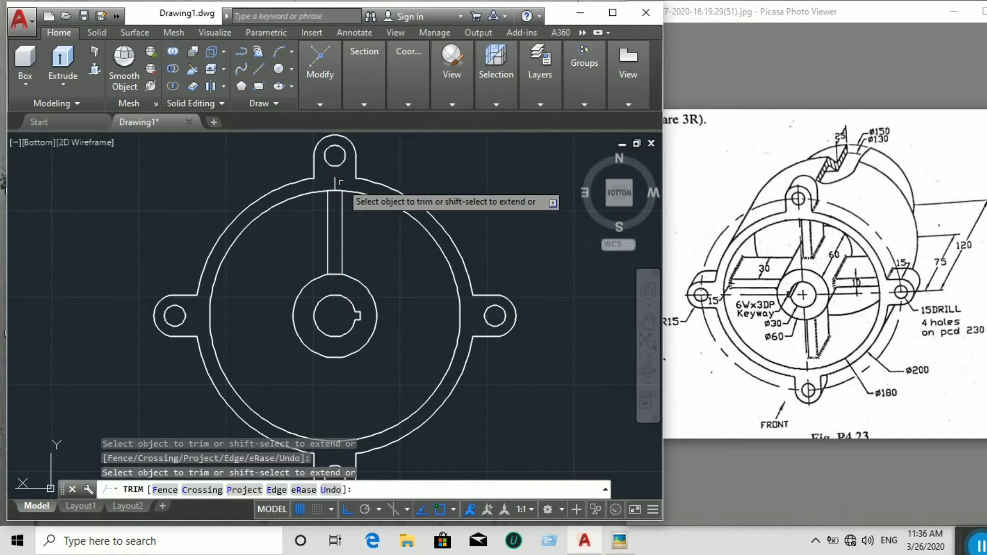
Step: Erase the leftover stub of the centre line within the flange ring below the upper lug
click(316, 101)
click(311, 147)
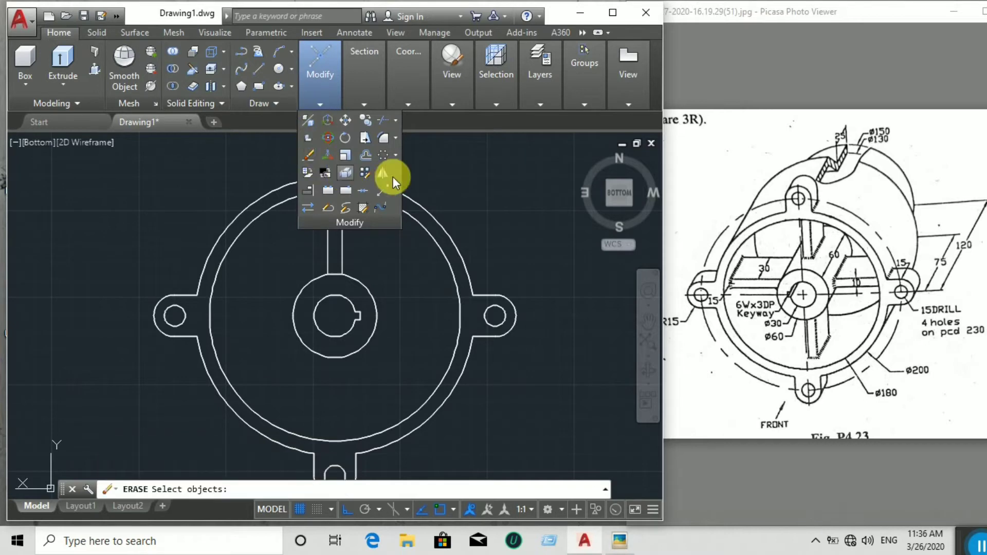
click(341, 188)
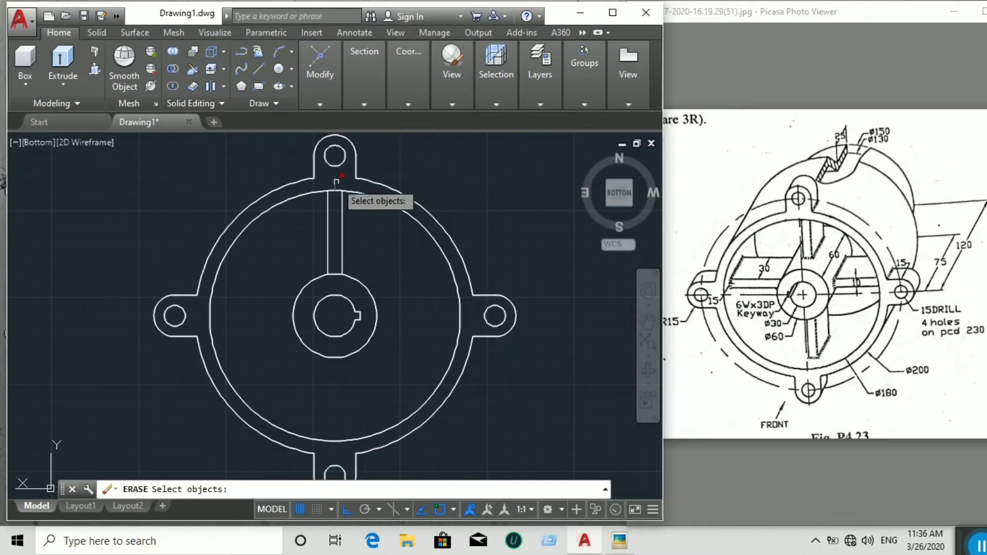
key(Return)
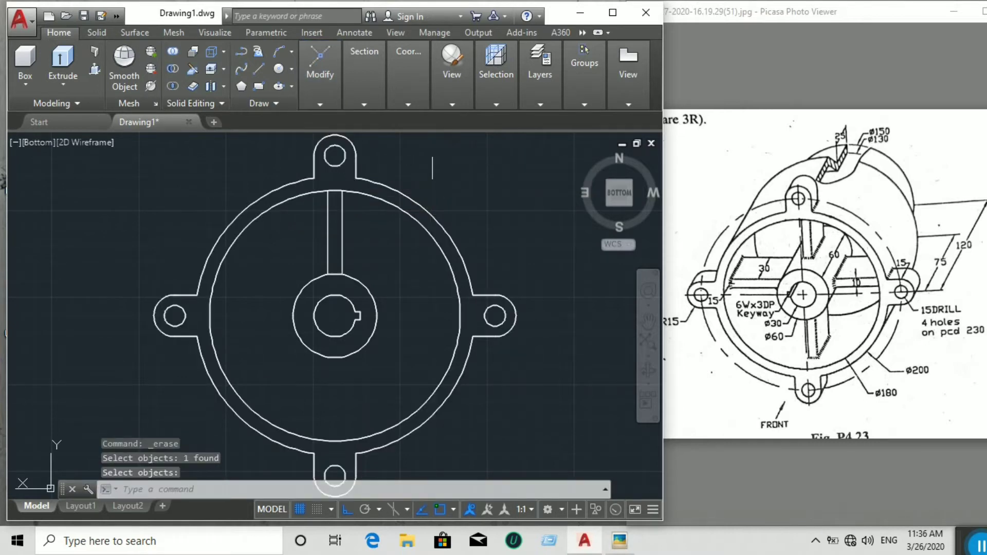
Step: Polar array the two rib edge lines about the hub centre with 4 items over 360 degrees
click(309, 98)
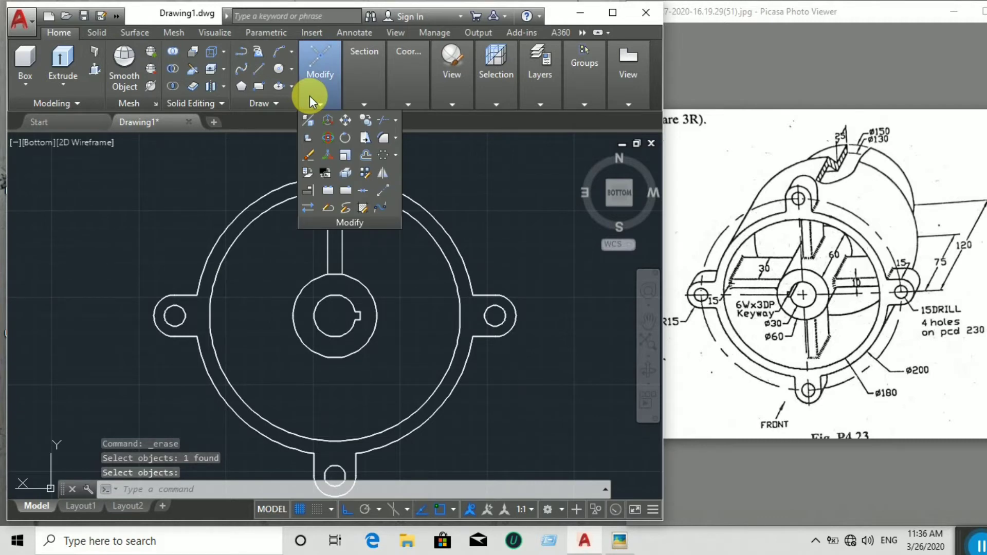
click(381, 156)
click(342, 253)
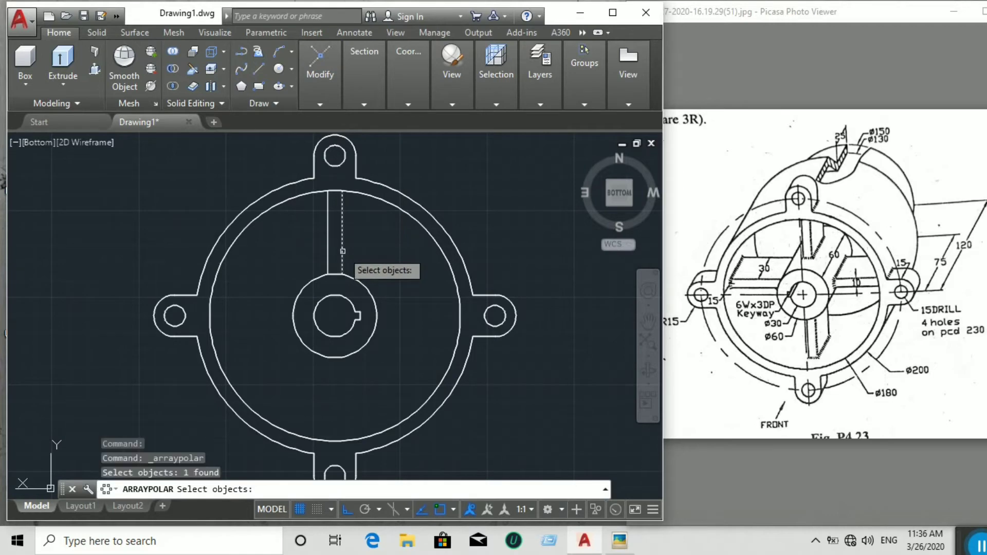
click(326, 247)
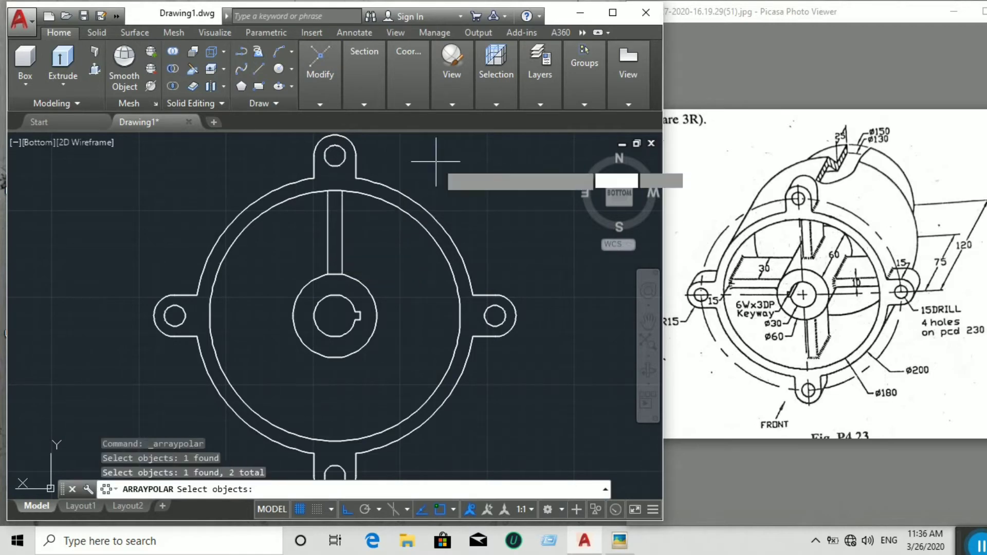
key(Return)
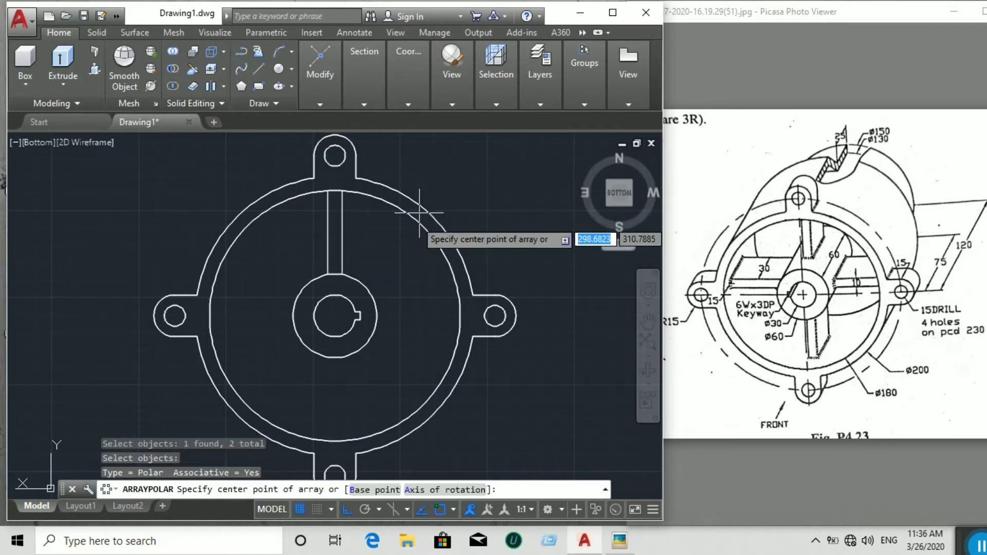
click(335, 315)
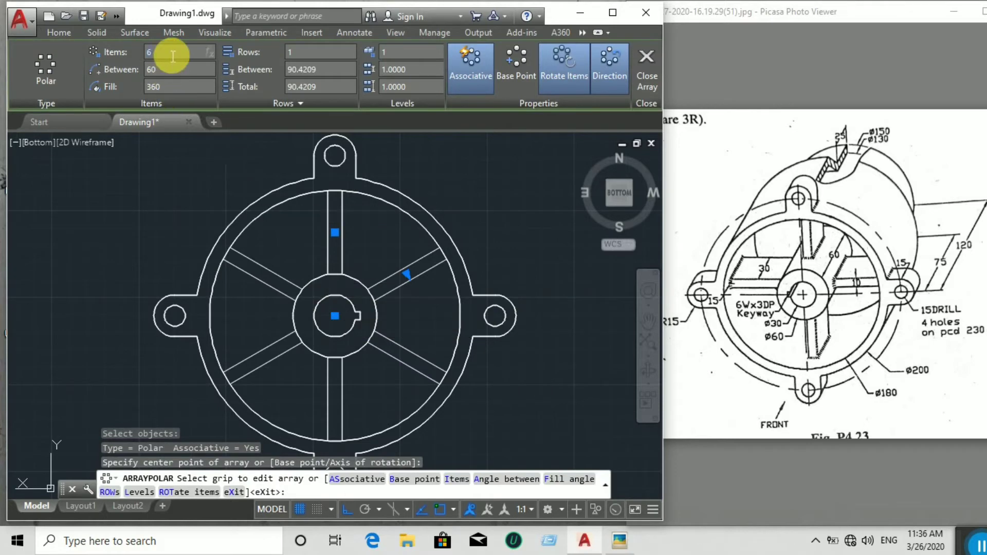
key(Return)
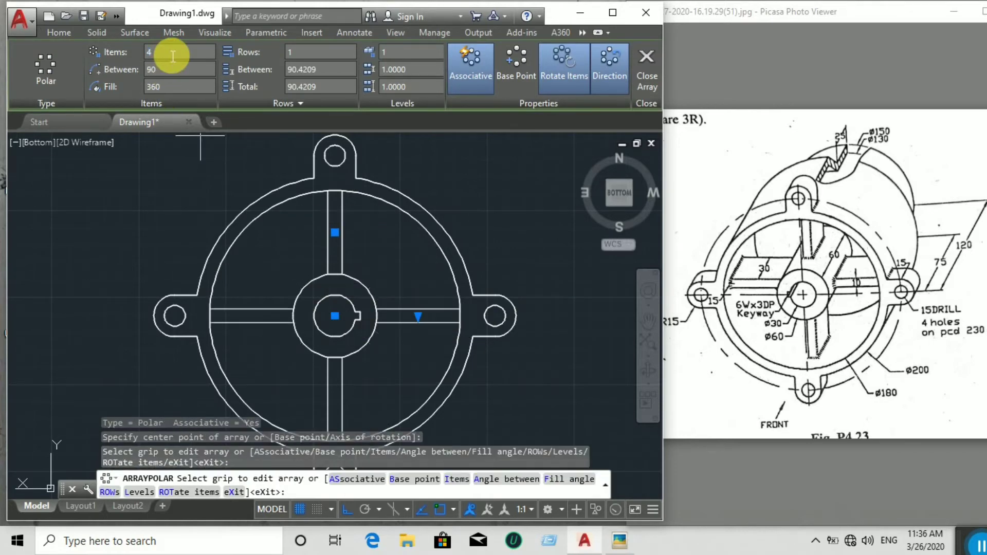
right_click(472, 197)
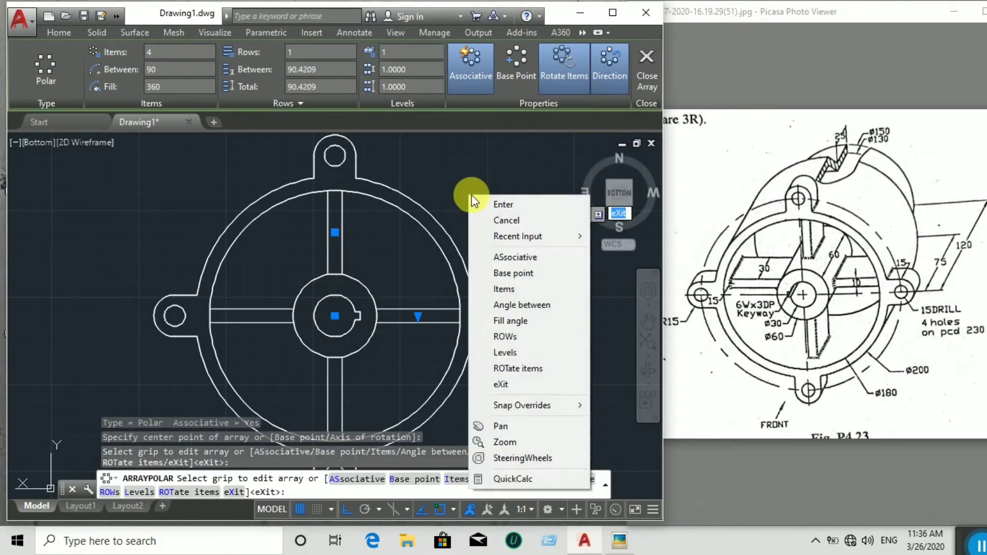
click(484, 204)
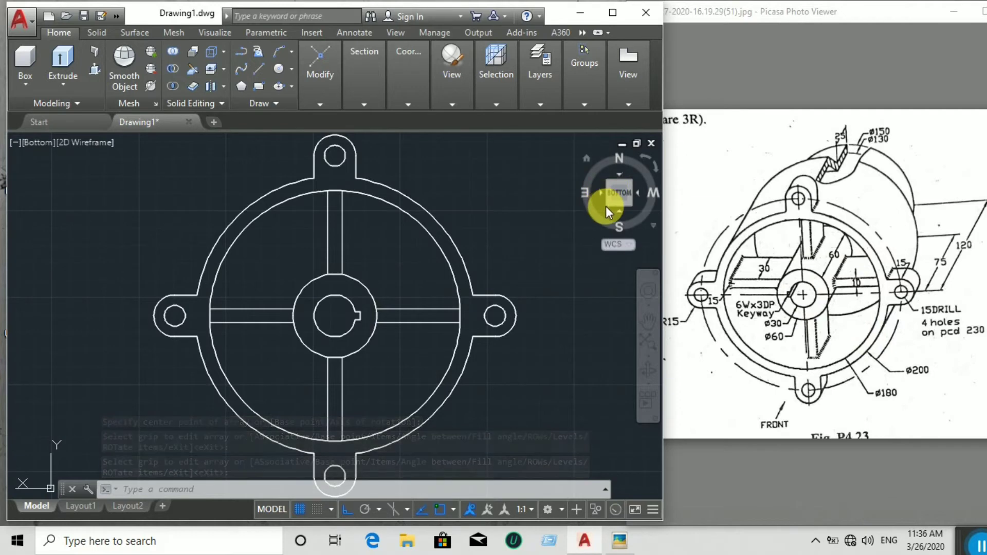
Step: Tilt the model out of the Bottom view and apply the Shaded visual style
mouse_move(612, 208)
mouse_down()
mouse_move(618, 171)
mouse_move(599, 162)
mouse_up()
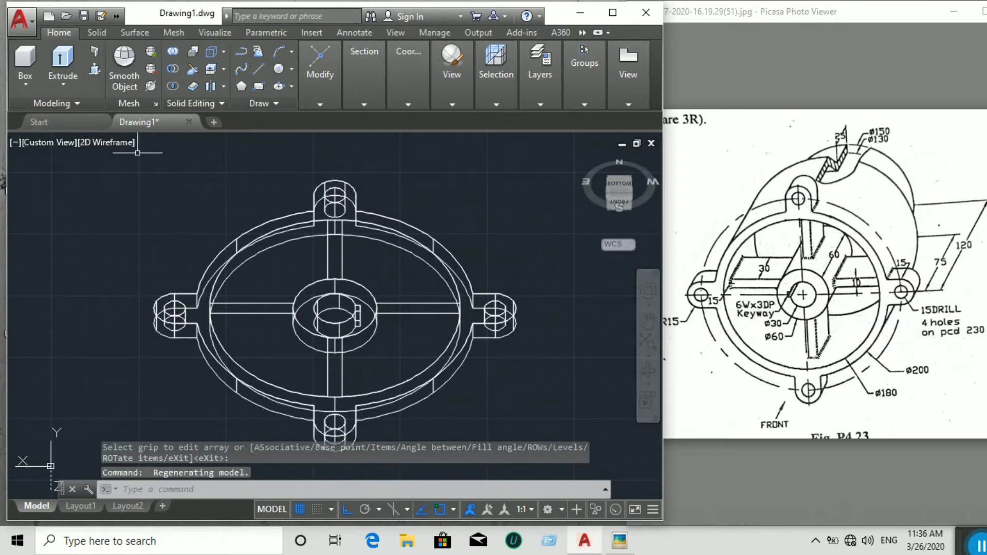
click(118, 144)
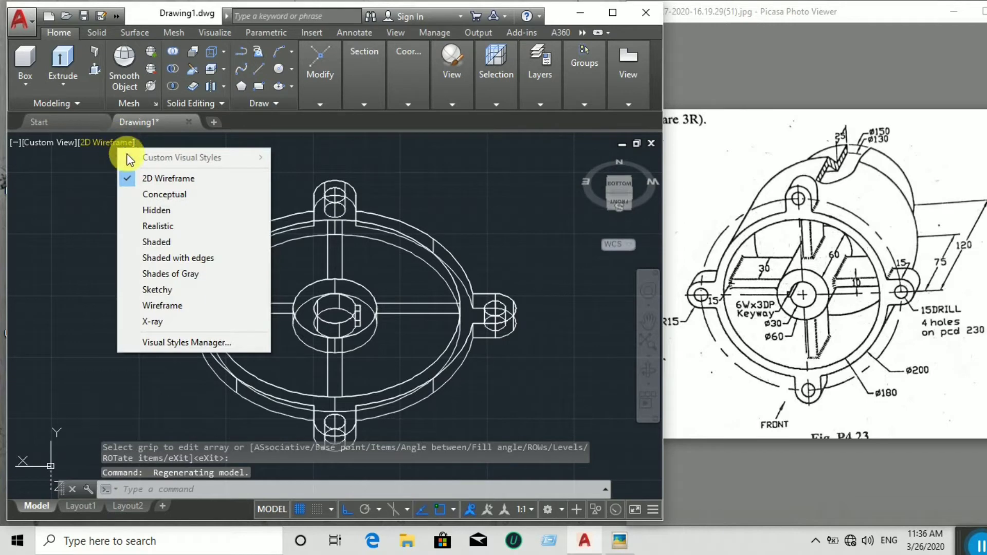
click(171, 243)
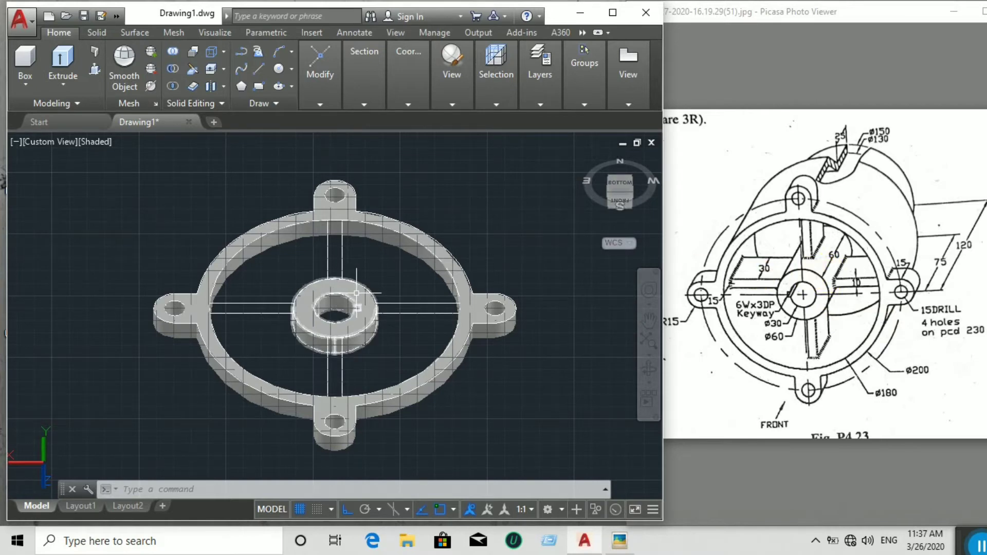
Step: Presspull the hub area between its outer circle and keyed bore by 45
click(94, 69)
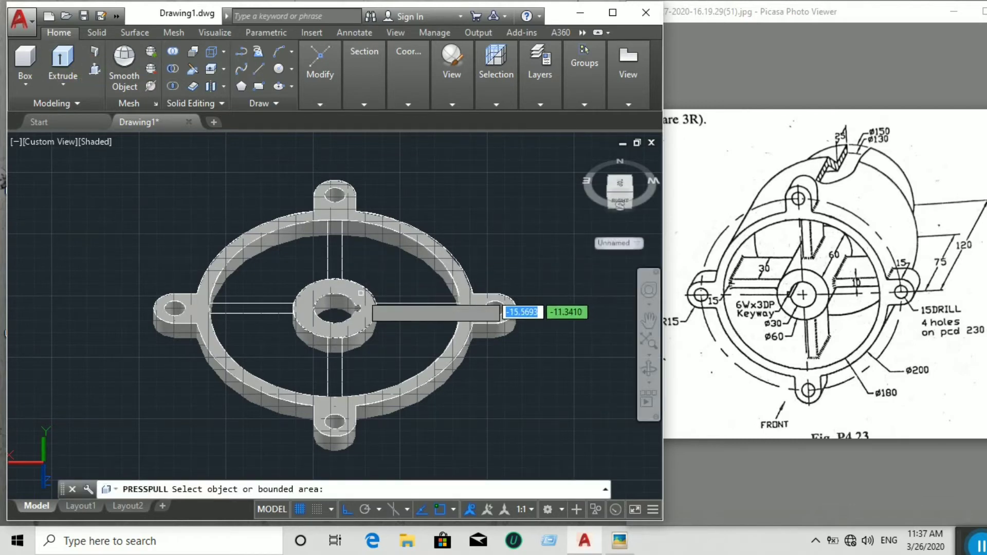
click(358, 307)
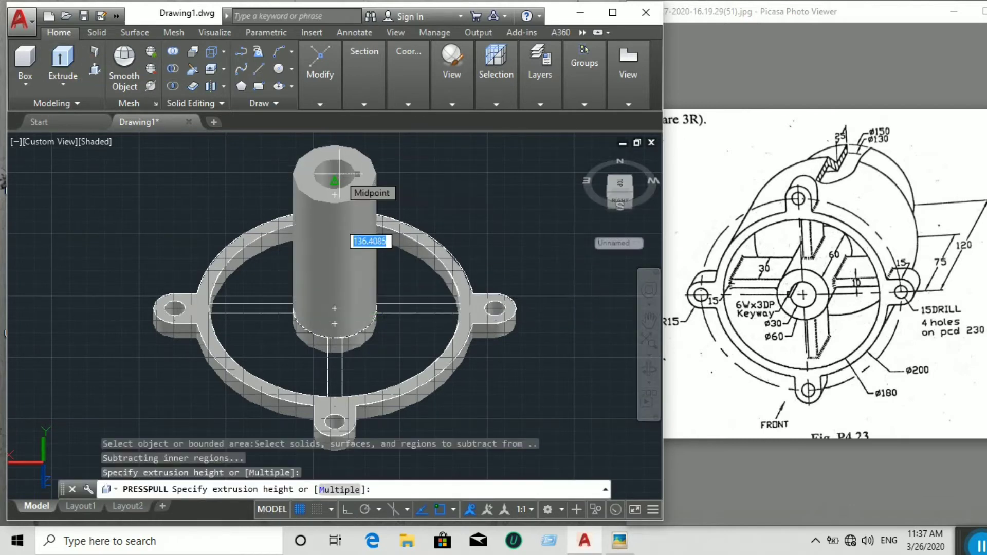
text(45)
key(Return)
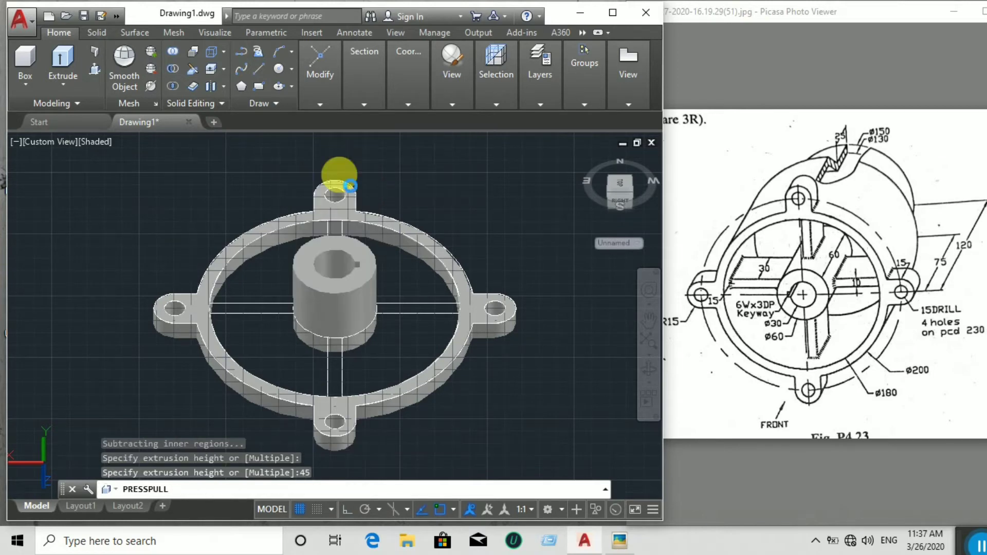
Step: Presspull each of the four rib areas between the hub and the flange ring to a height of 30
click(415, 305)
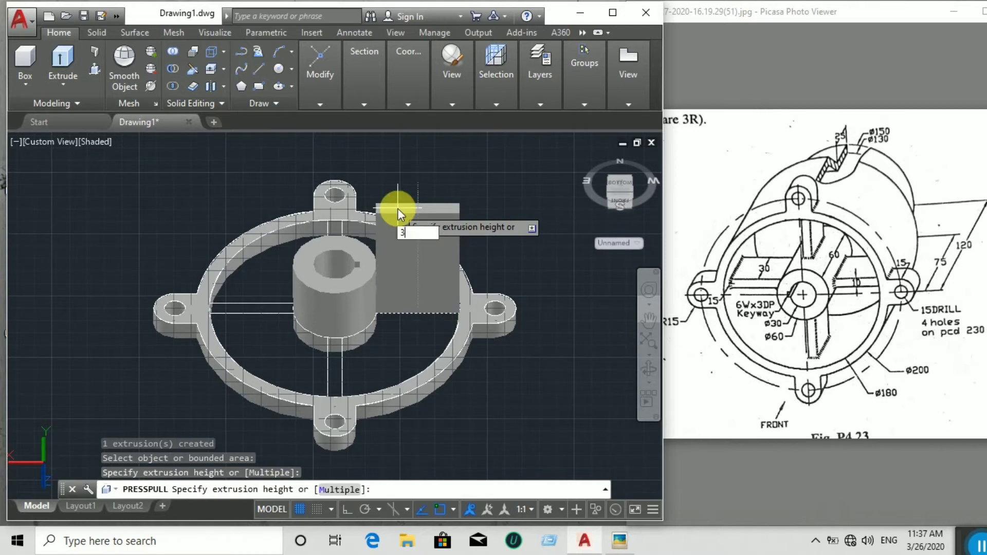
key(Return)
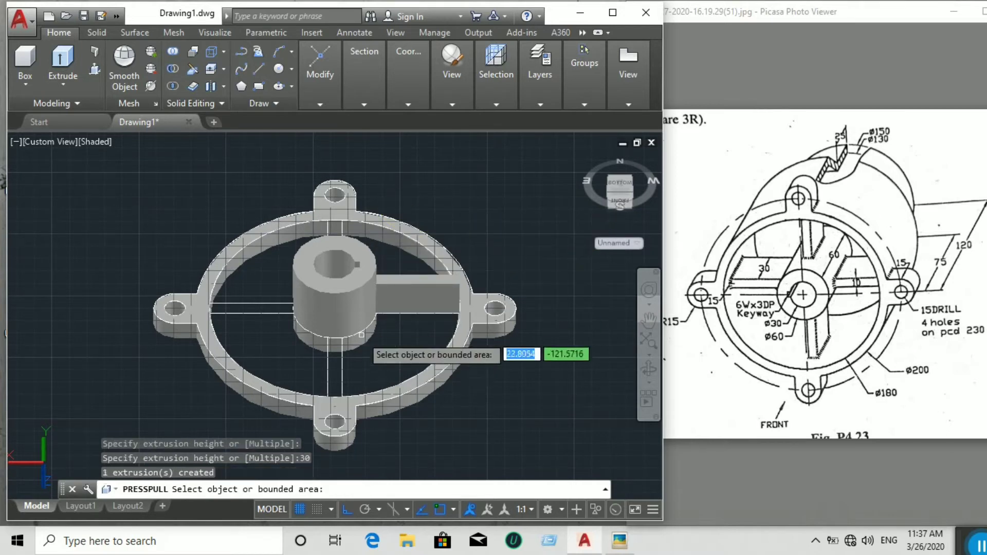
click(340, 360)
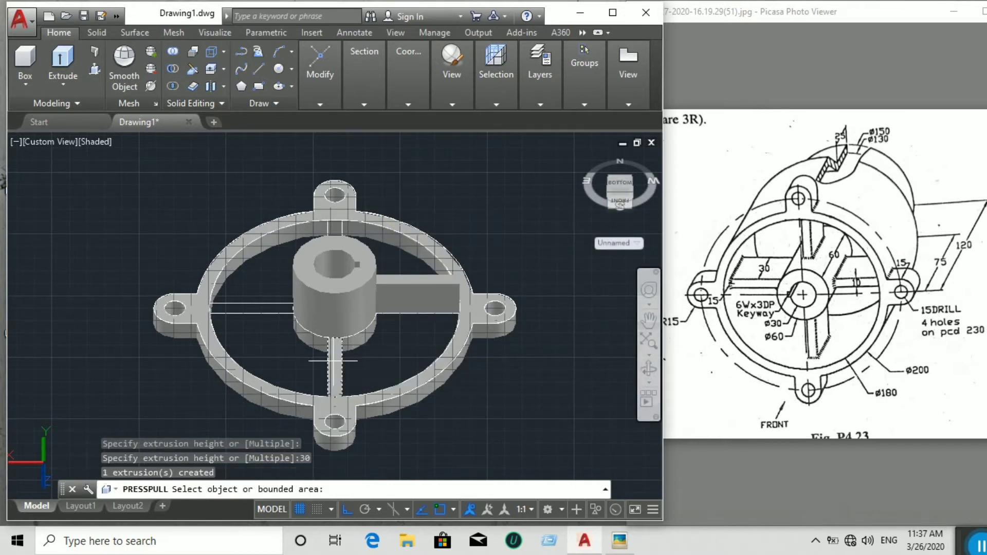
text(30)
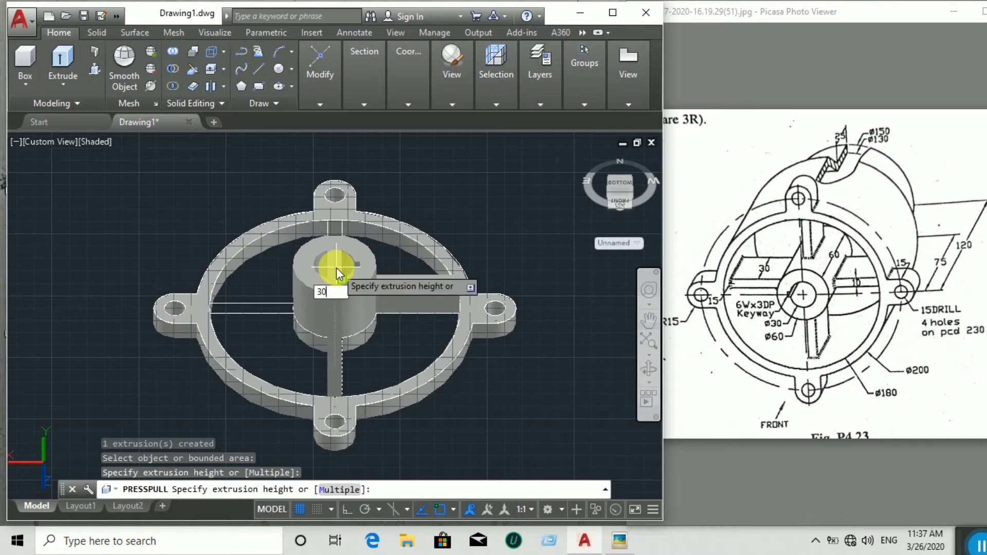
key(Return)
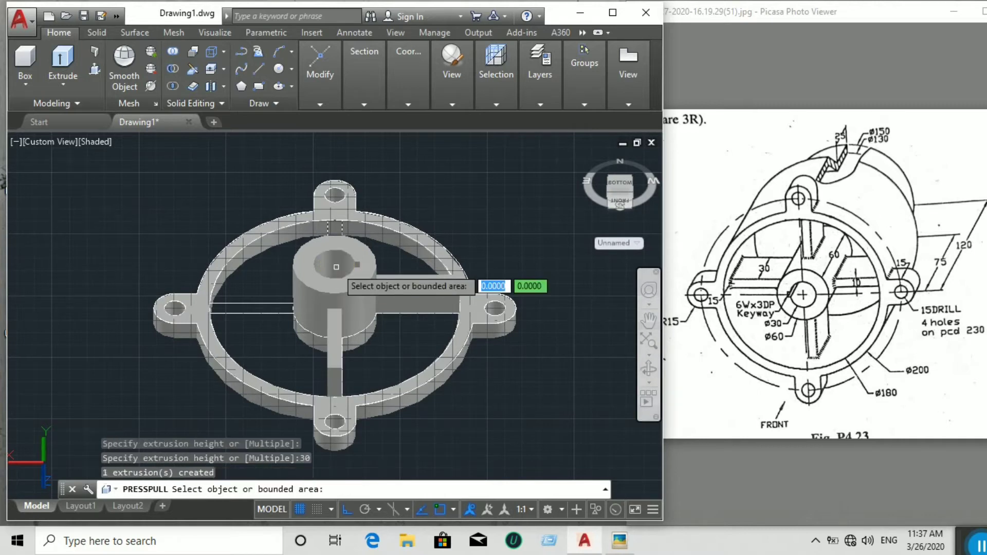
click(253, 308)
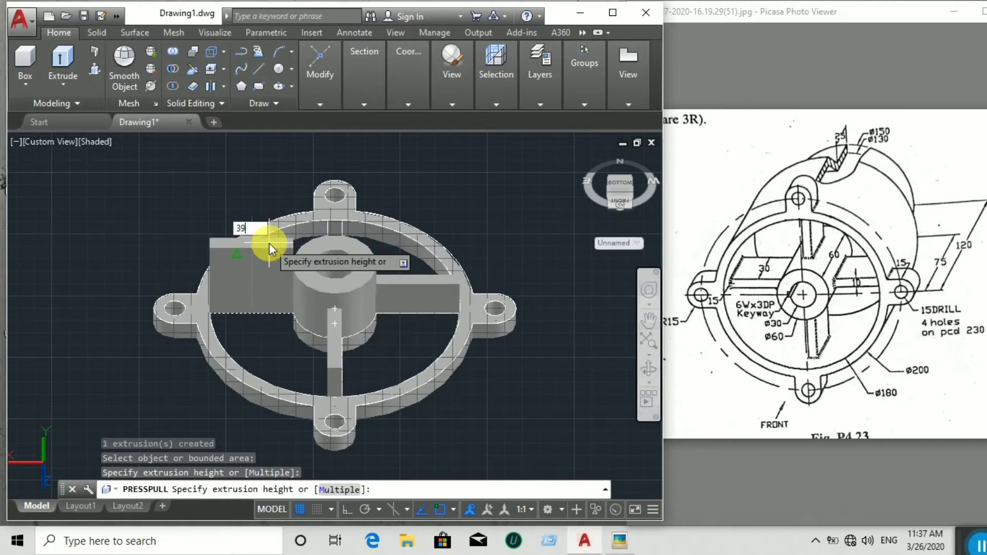
text(30)
click(270, 241)
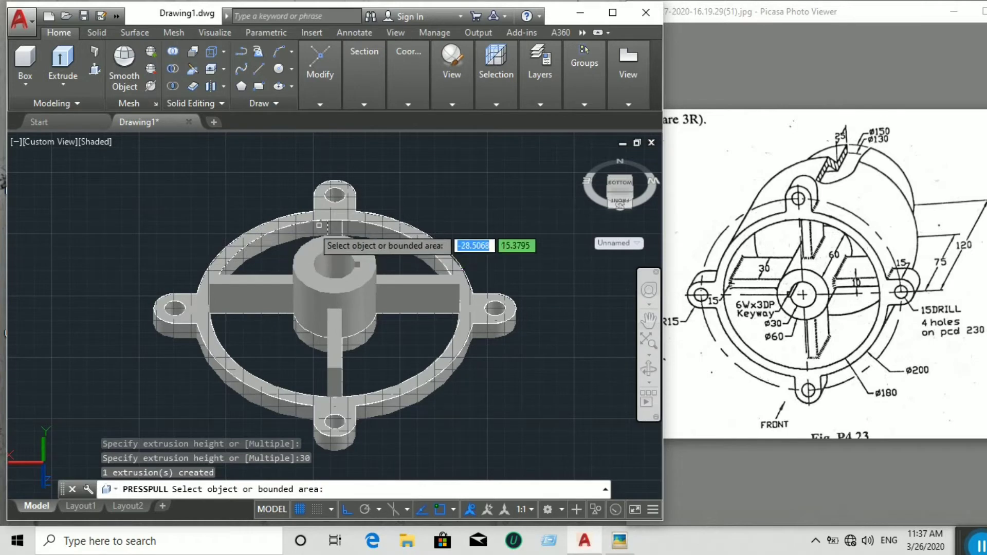
click(337, 222)
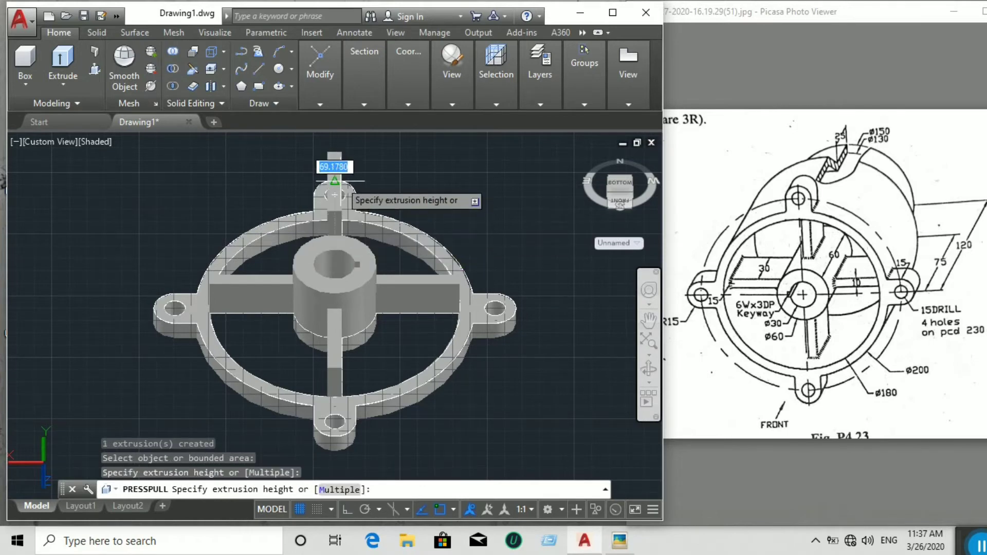
key(Return)
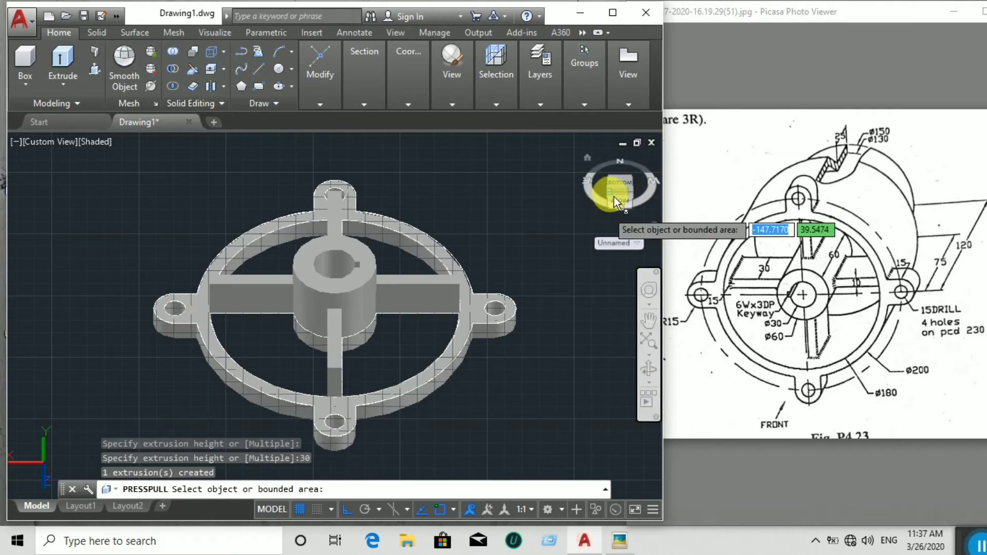
mouse_move(613, 196)
shift+middle_down()
mouse_move(626, 184)
mouse_move(49, 183)
mouse_move(595, 217)
mouse_move(586, 203)
shift+middle_up()
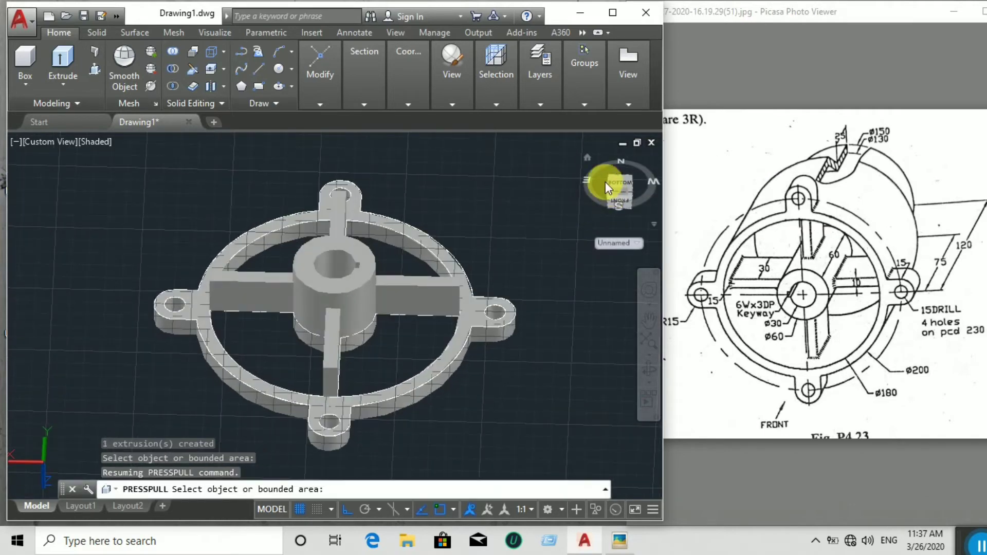
click(280, 69)
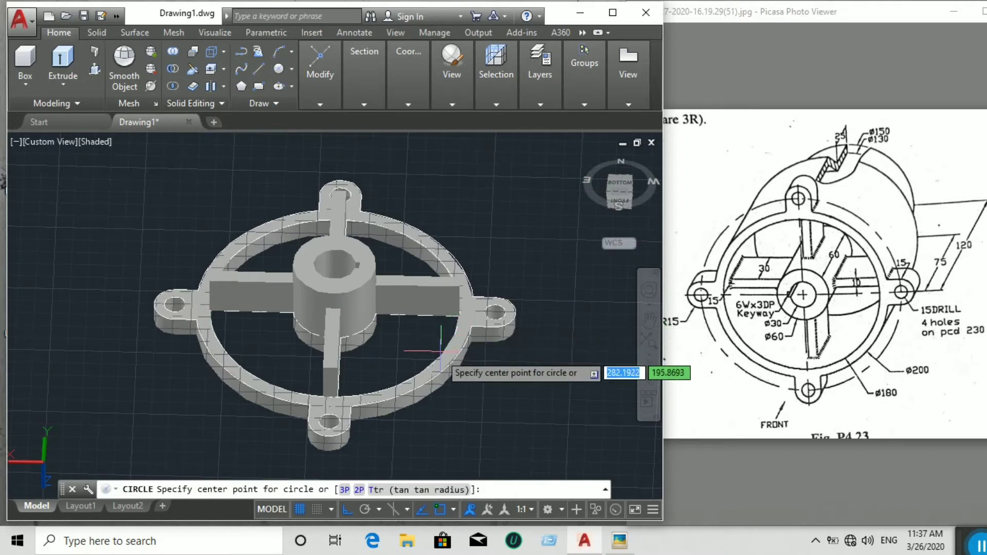
click(335, 323)
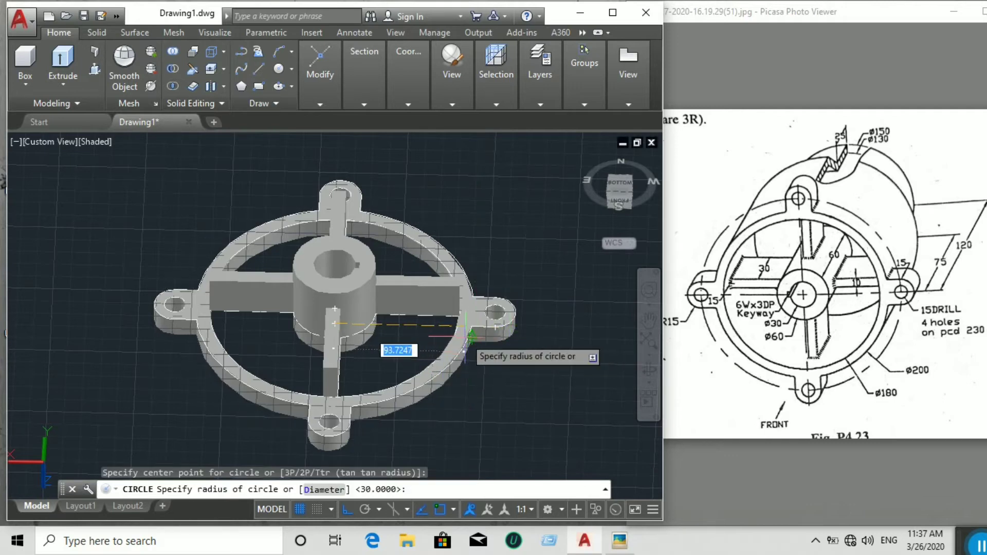
click(278, 70)
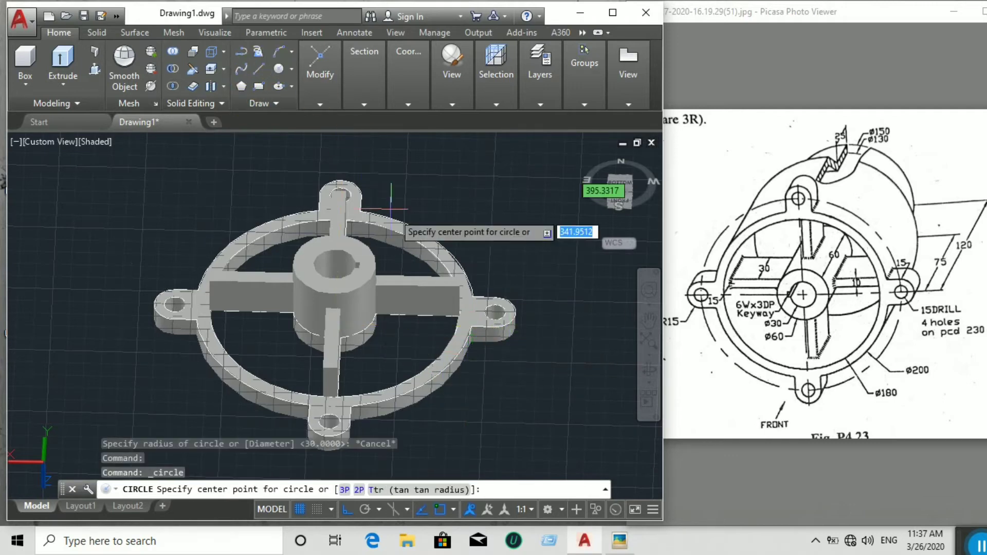
scroll(488, 225, up, 2)
scroll(457, 347, up, 3)
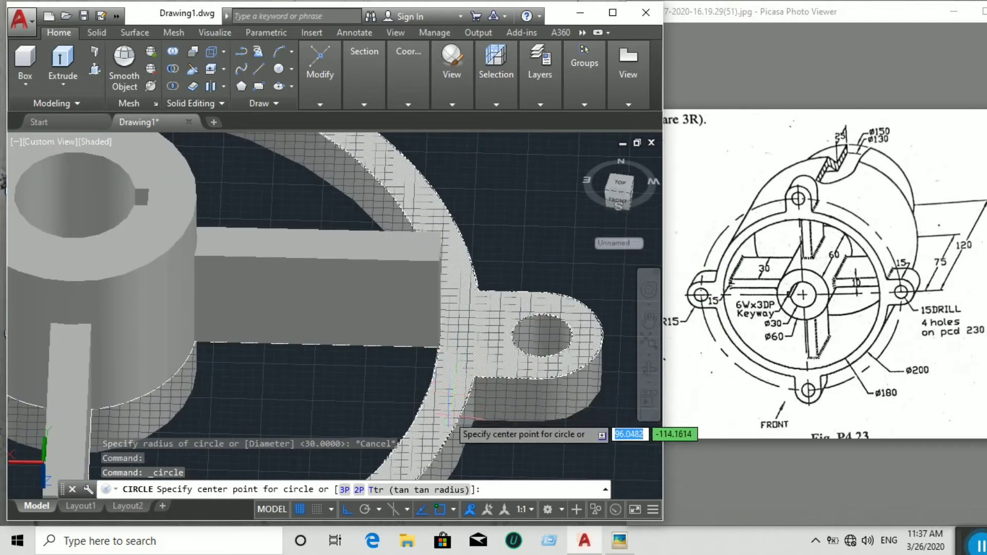
scroll(445, 414, down, 5)
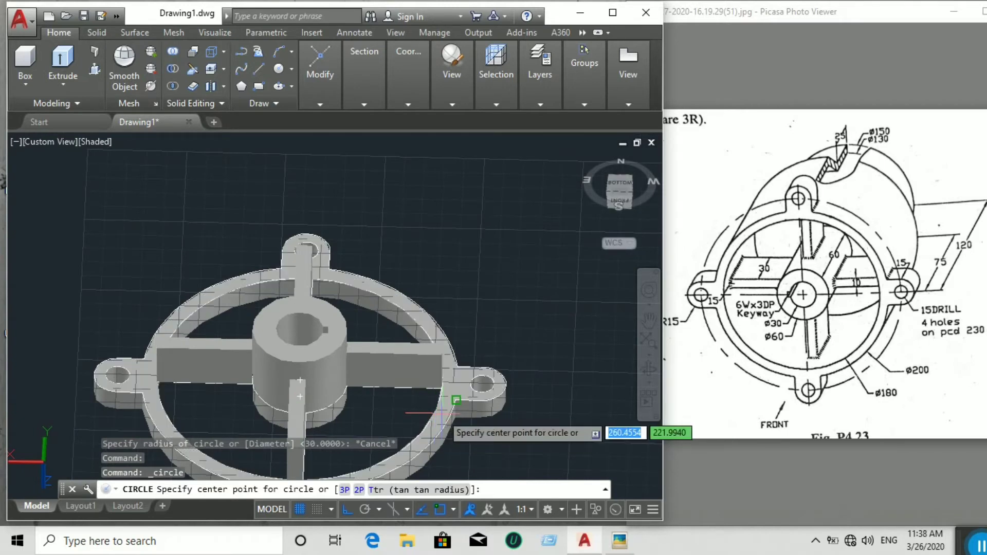
scroll(442, 389, up, 5)
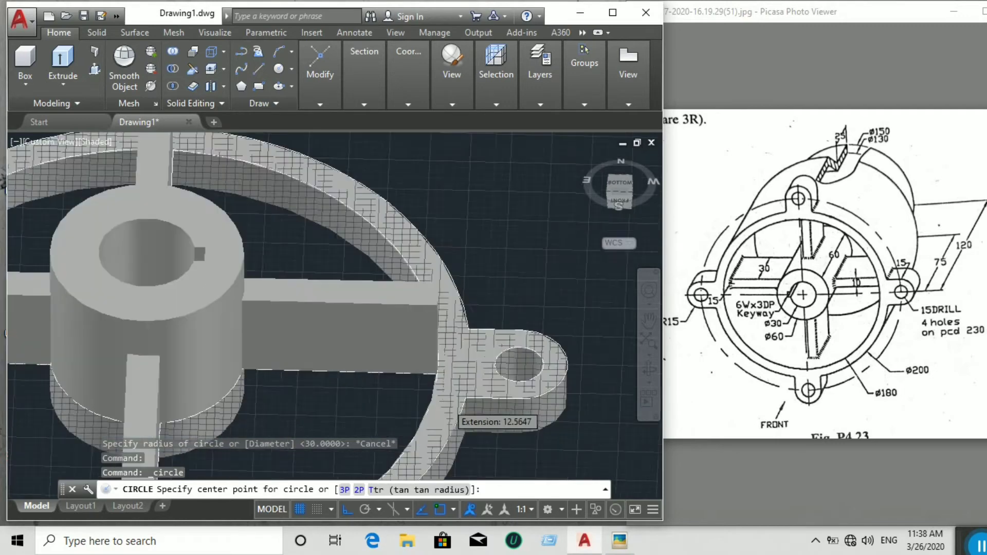
click(439, 404)
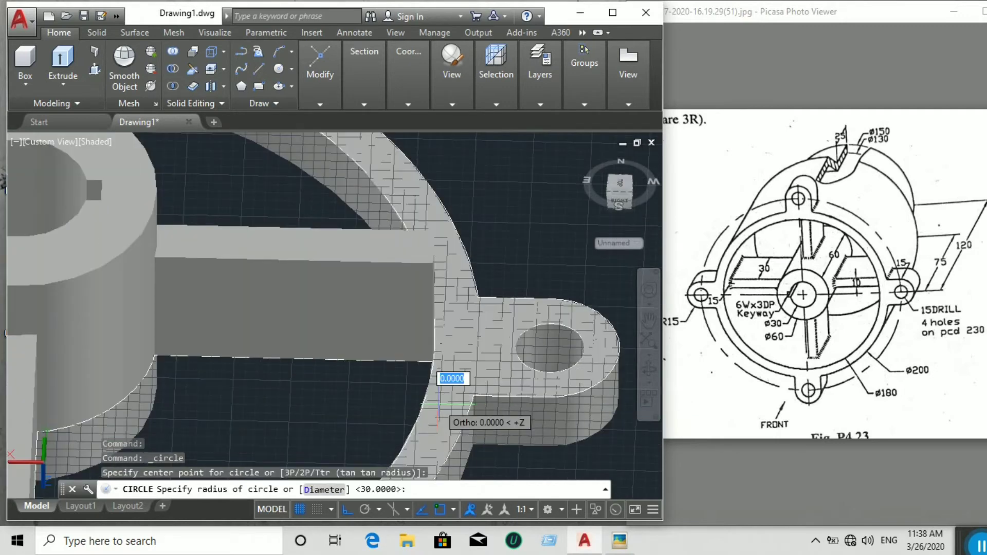
scroll(440, 405, down, 5)
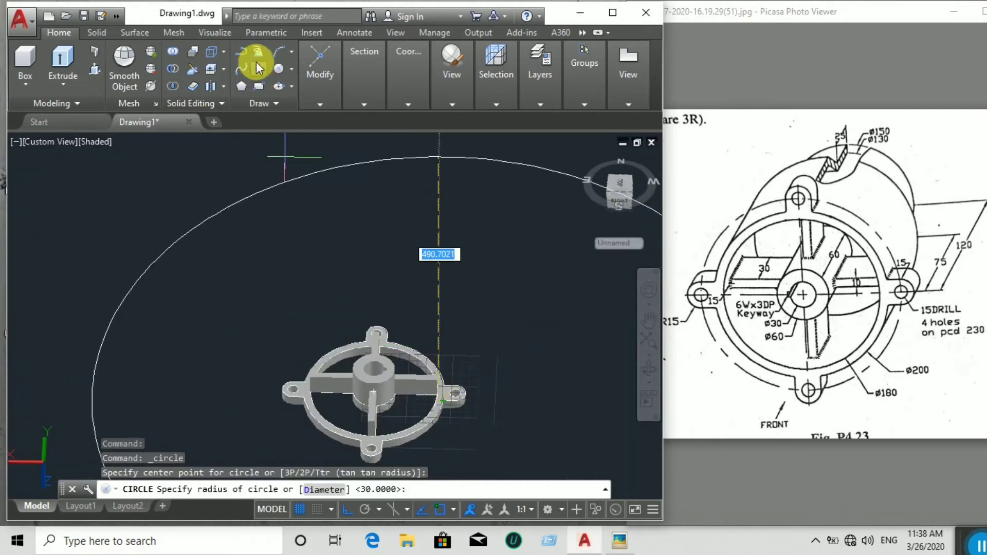
click(278, 65)
scroll(403, 411, up, 5)
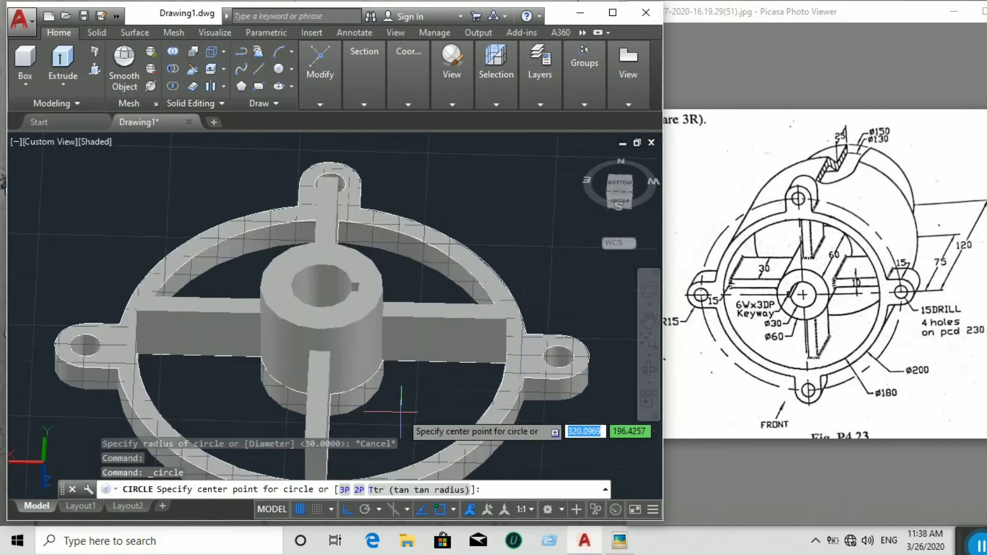
click(434, 463)
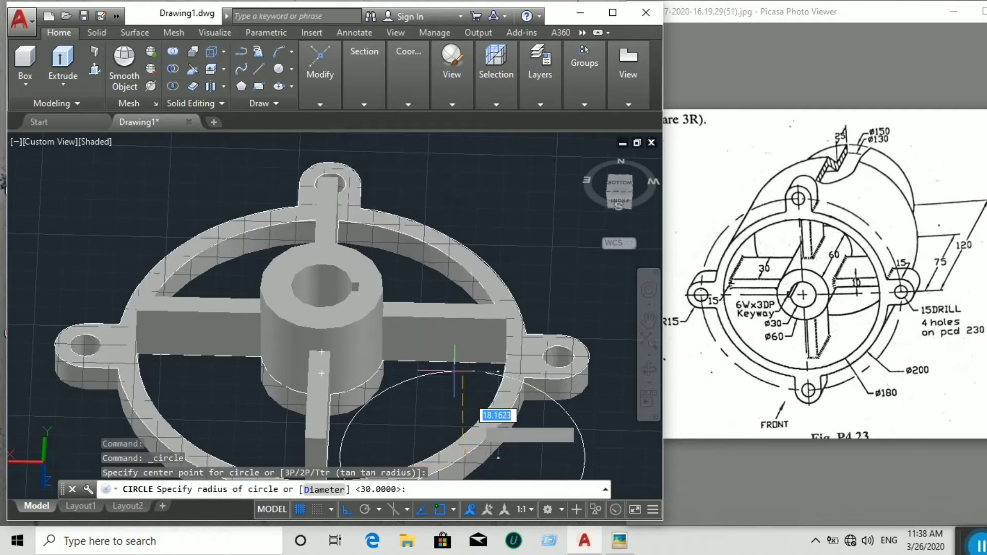
Step: Try to draw a circle of diameter 200 centred on the hub axis at the flange face
click(284, 66)
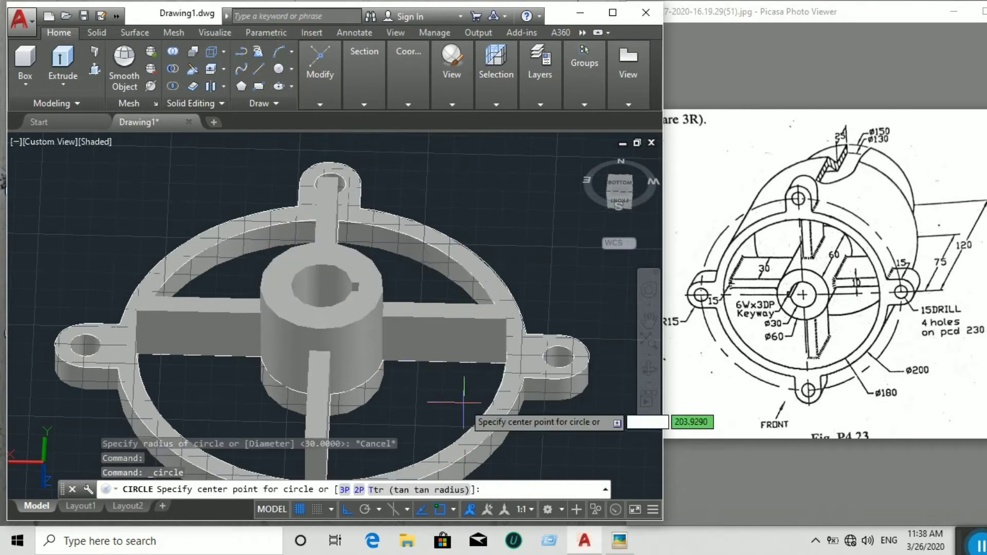
click(322, 352)
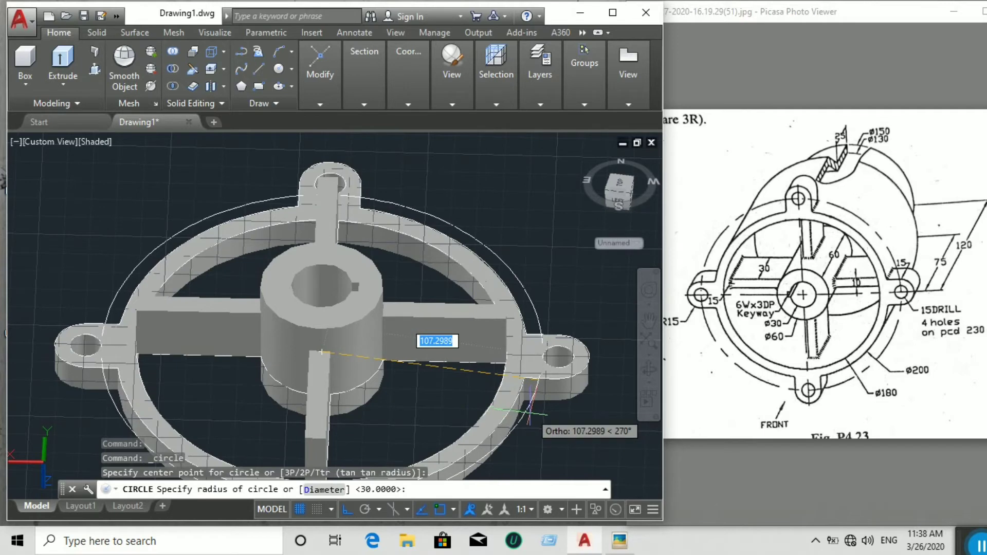
text(d)
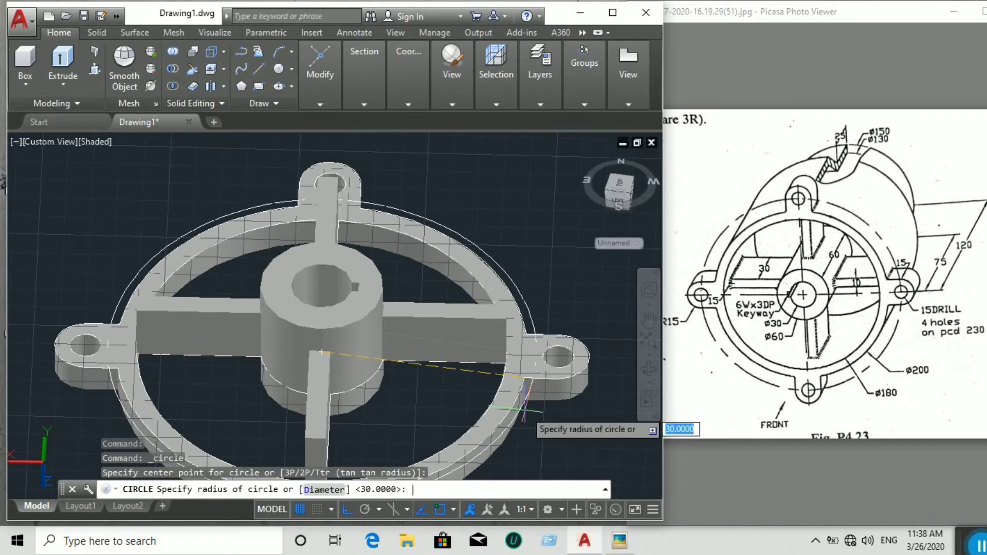
click(524, 409)
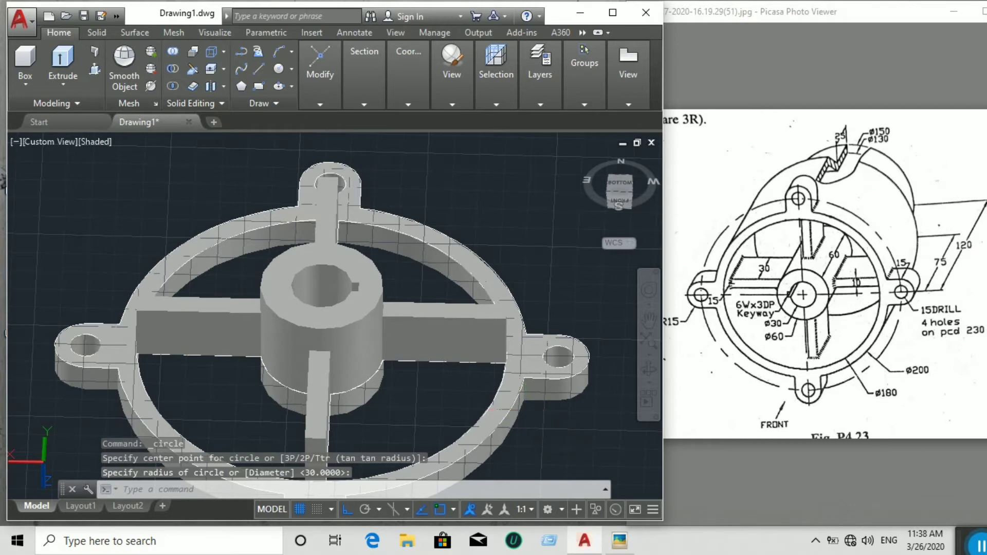
text(200)
key(Return)
click(329, 134)
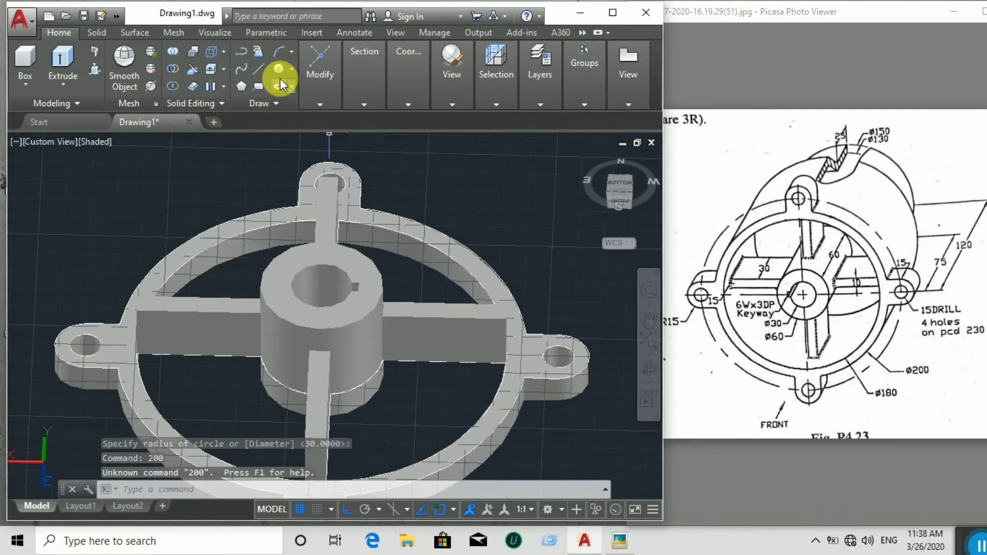
click(278, 75)
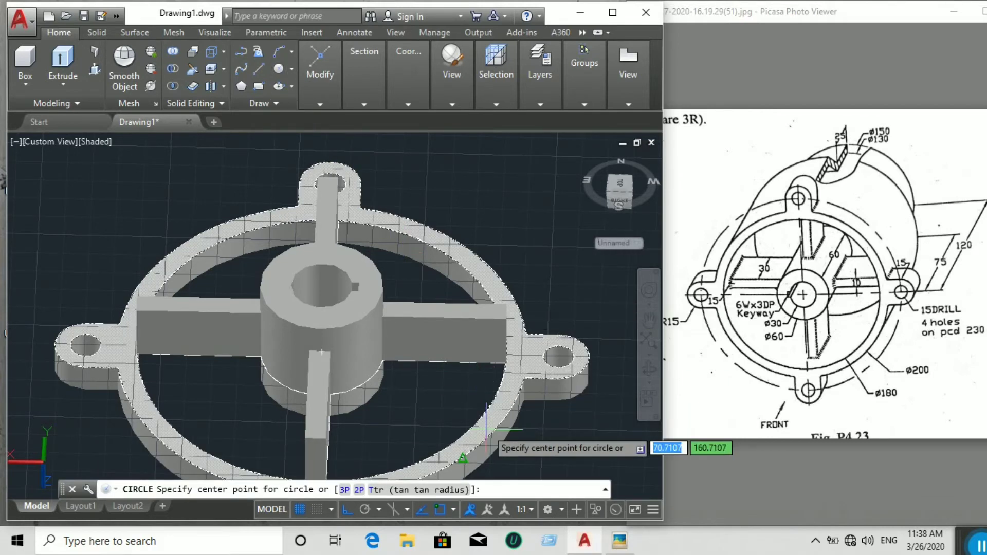
click(322, 374)
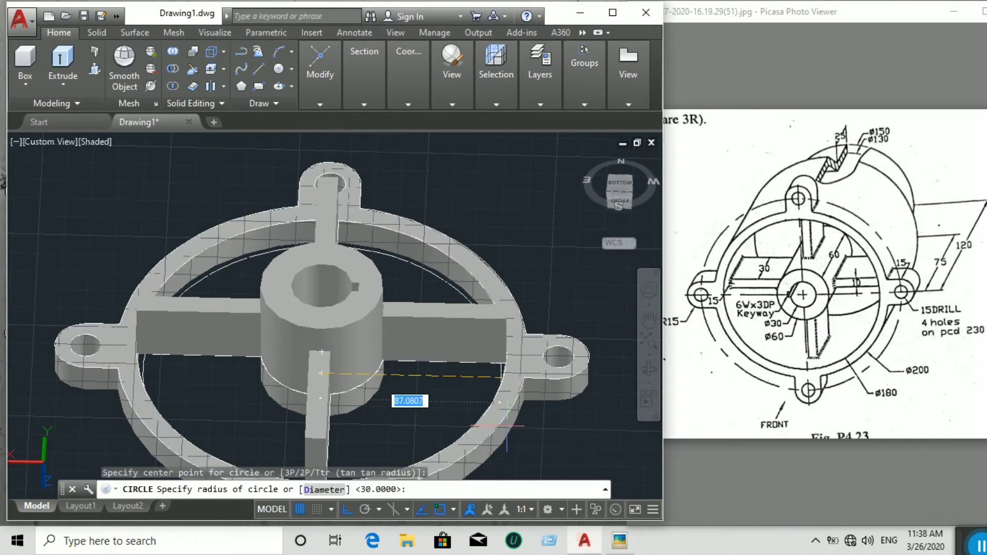
Step: Draw a circle of diameter 200 centred on the hub axis on the flange face
click(278, 69)
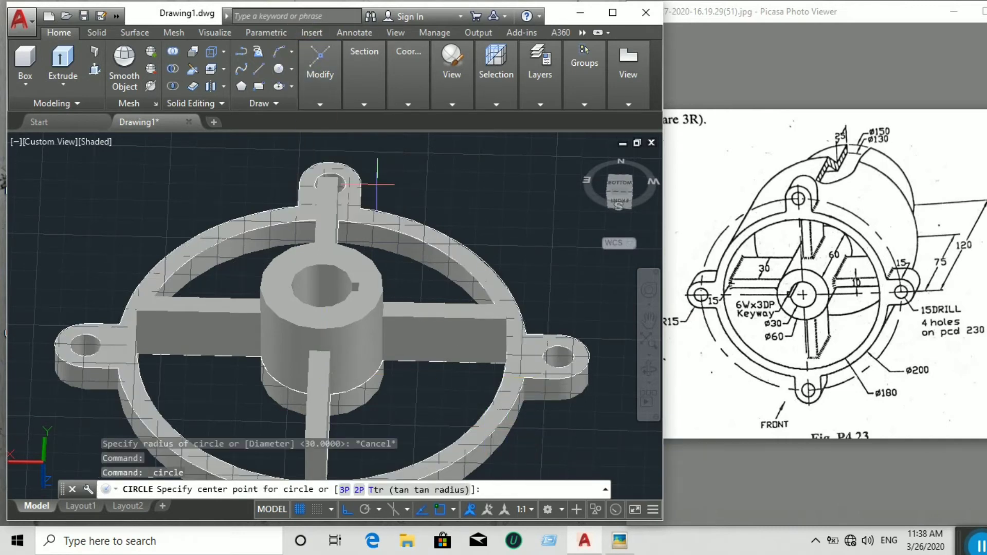
click(506, 396)
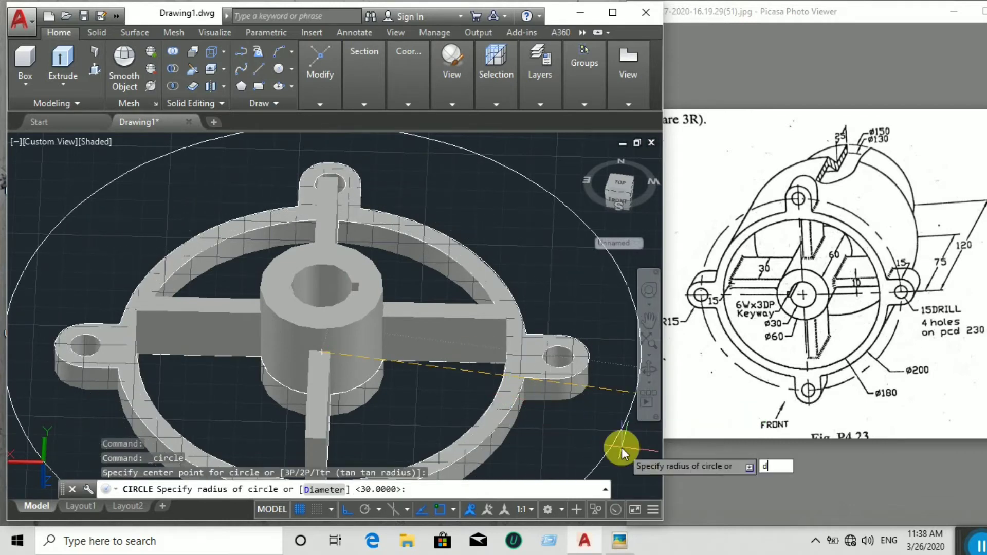
text(d)
key(Return)
text(2)
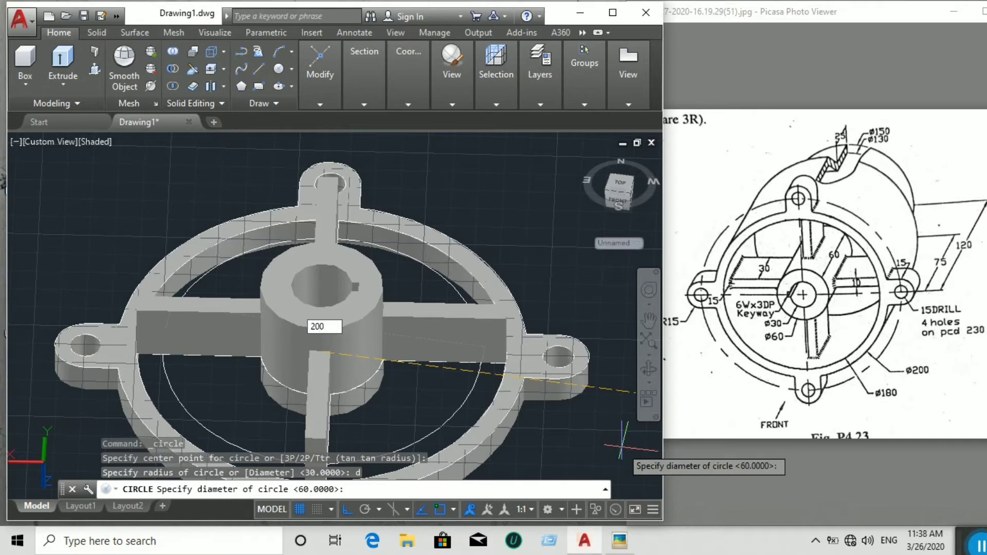
text(00)
key(Return)
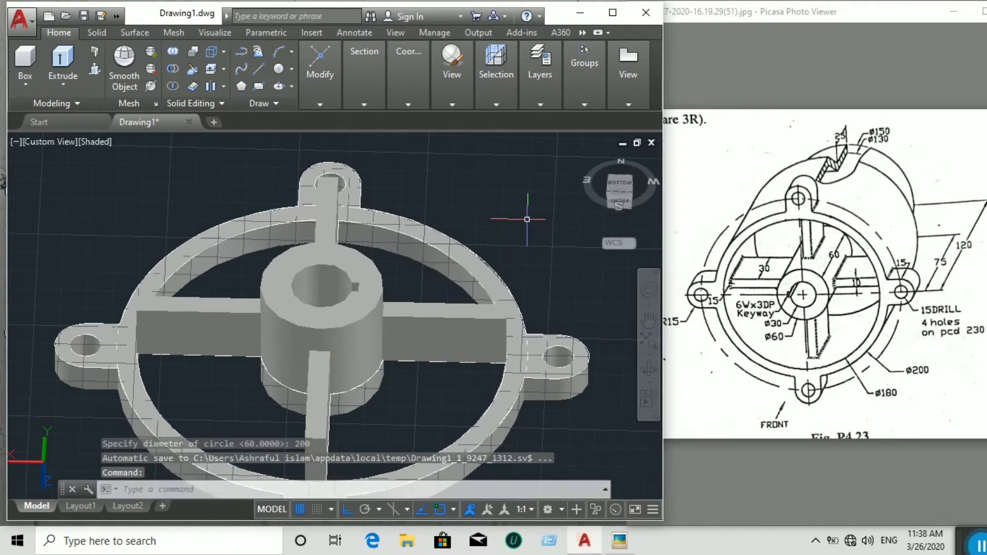
Step: Presspull the flange ring area between the 200 diameter circle and the inner opening to a height of 60
scroll(527, 219, down, 2)
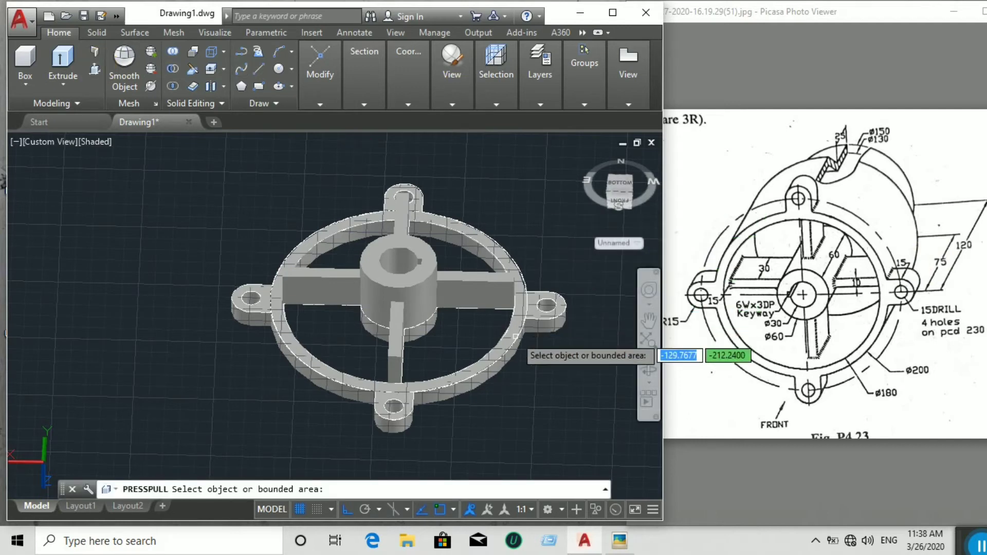
scroll(515, 337, up, 2)
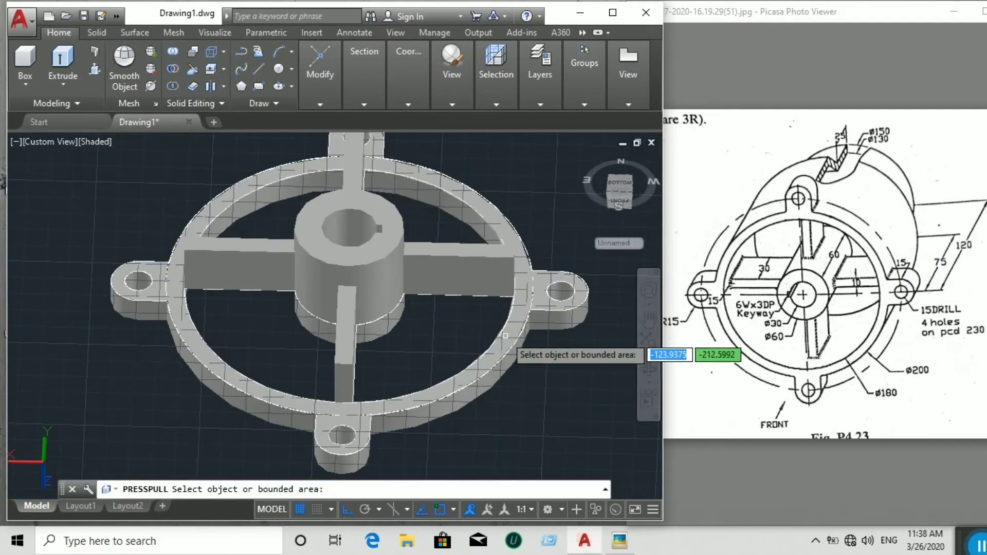
click(508, 337)
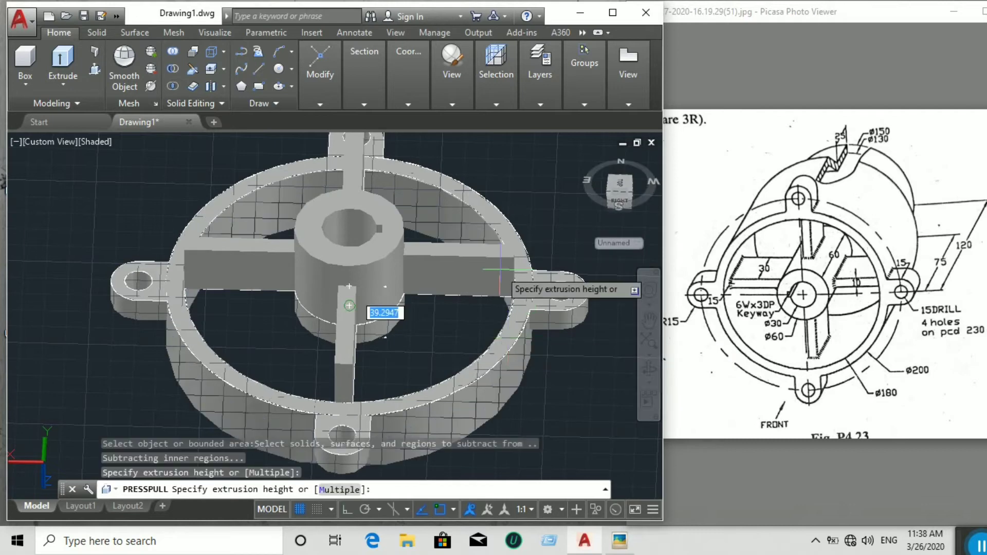
text(69)
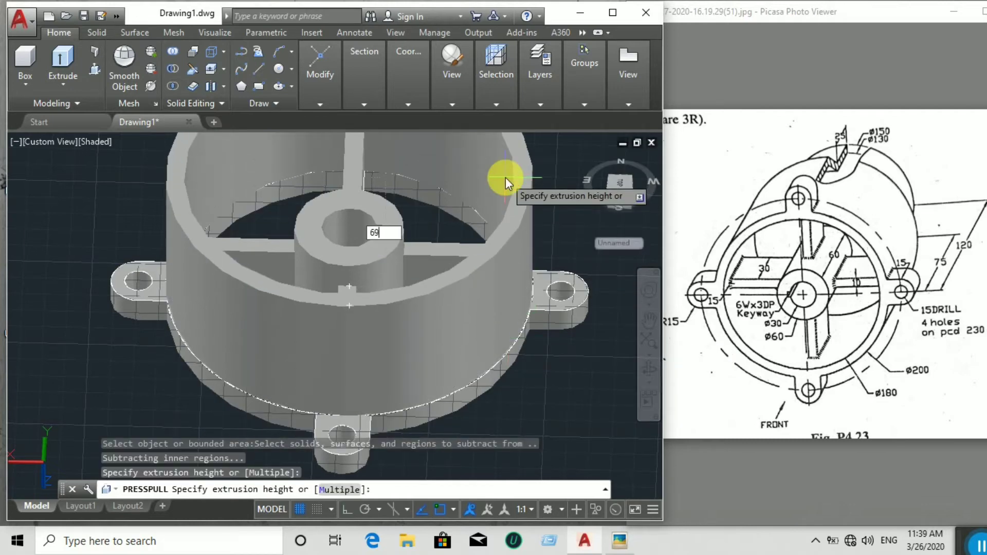
key(BackSpace)
text(0)
click(505, 178)
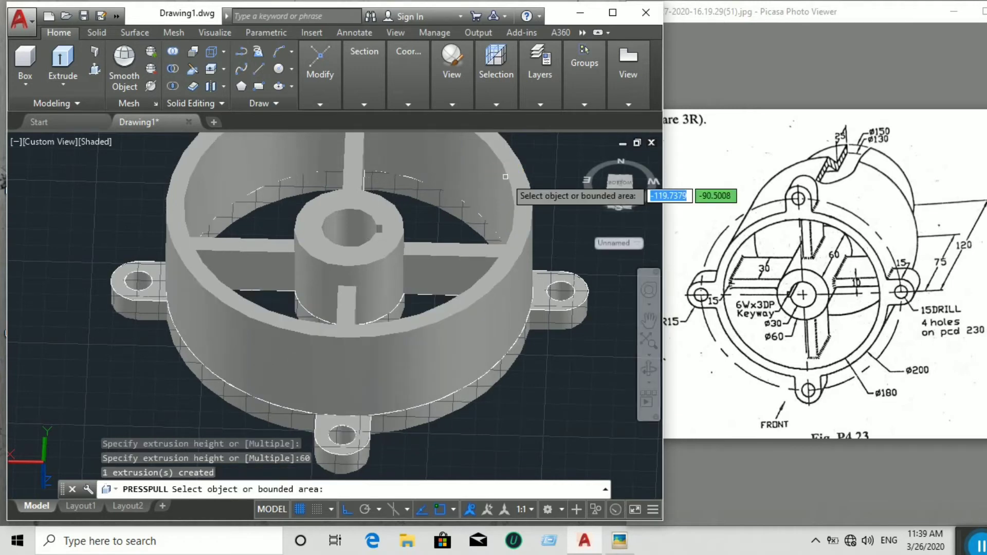
middle_drag(505, 177, 495, 247)
middle_drag(559, 252, 540, 227)
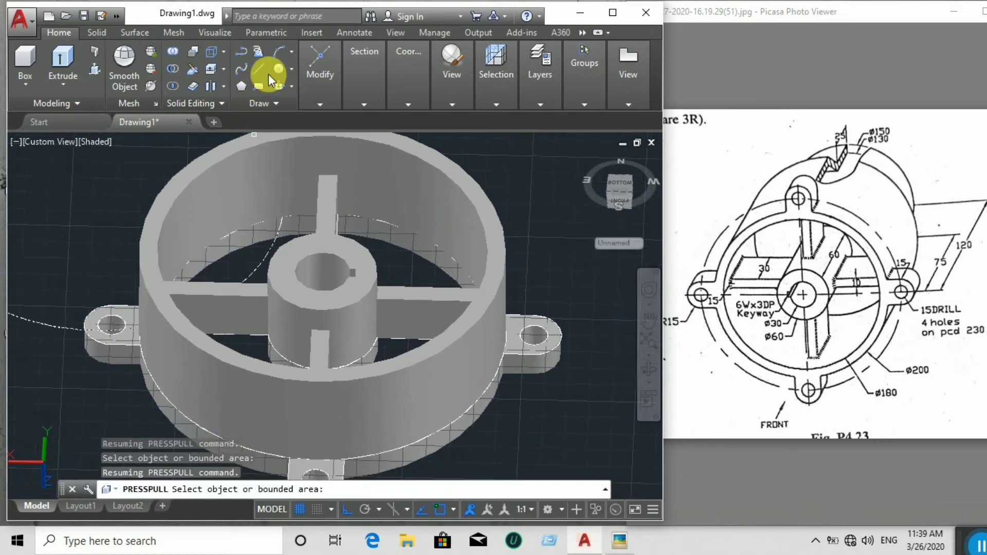
click(280, 69)
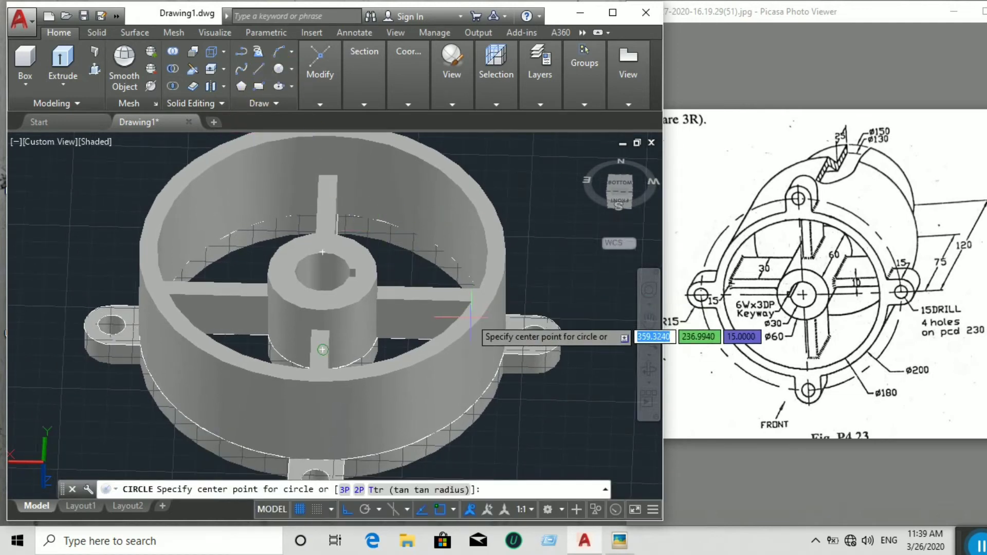
scroll(471, 316, up, 5)
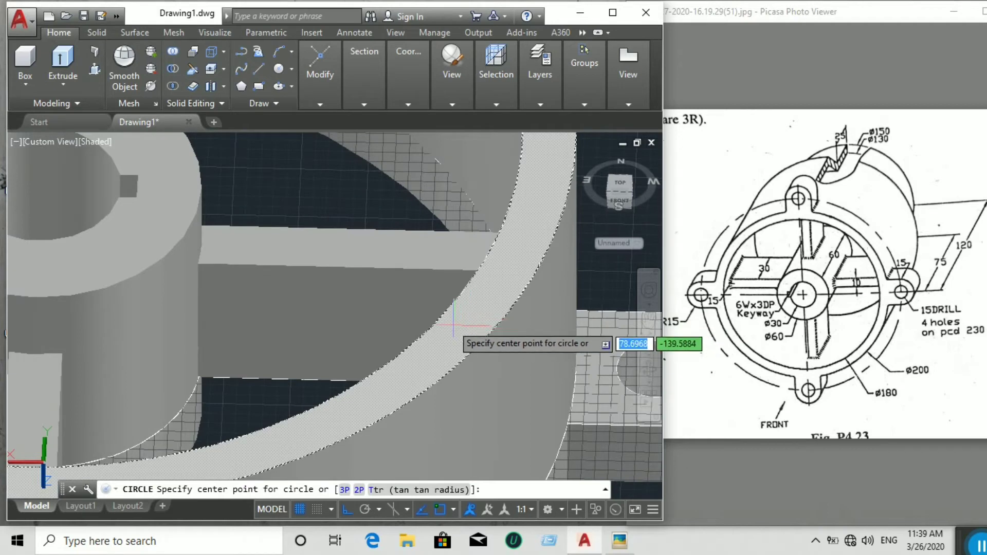
click(453, 325)
scroll(460, 308, down, 5)
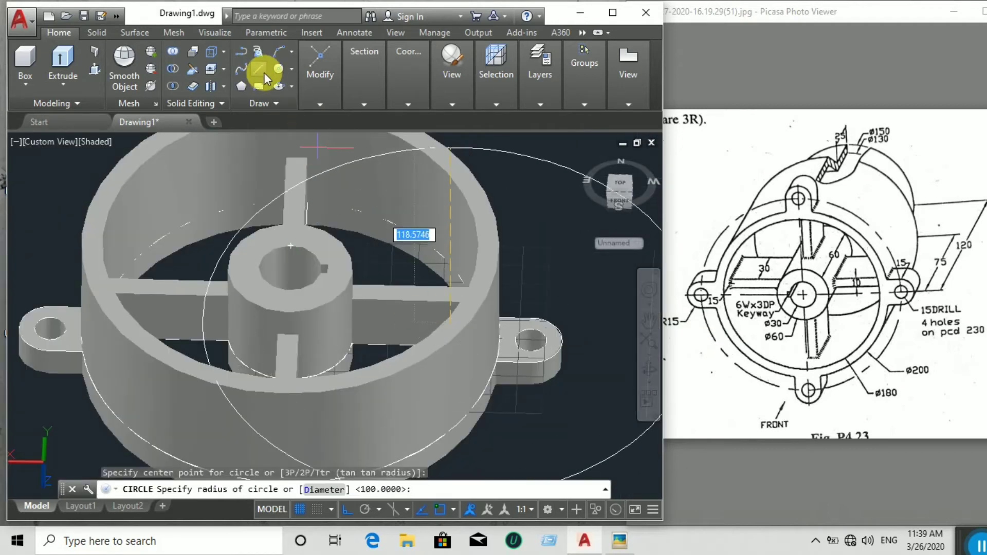
Step: Draw a circle of diameter 200 centred on the hub axis at the free rim of the extruded cylinder wall
click(278, 69)
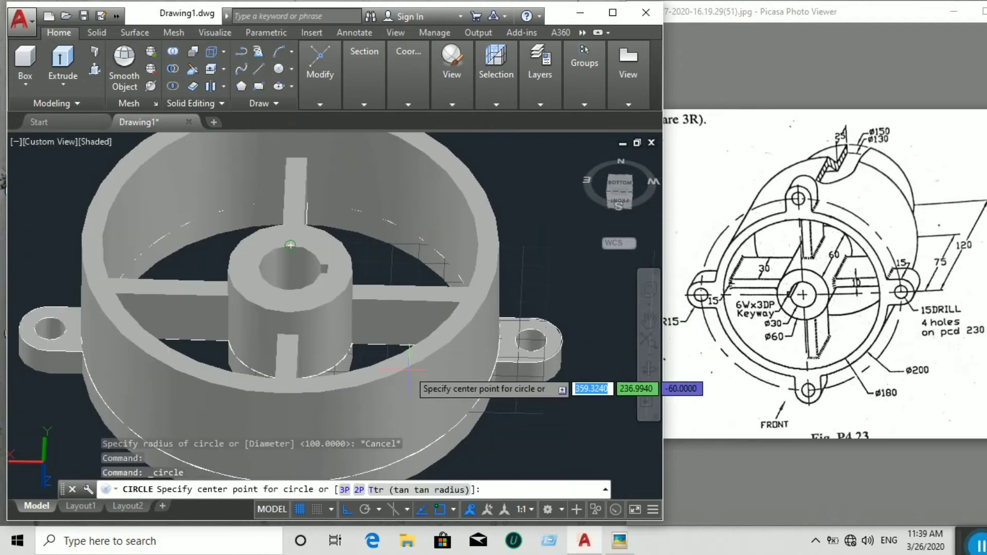
click(402, 359)
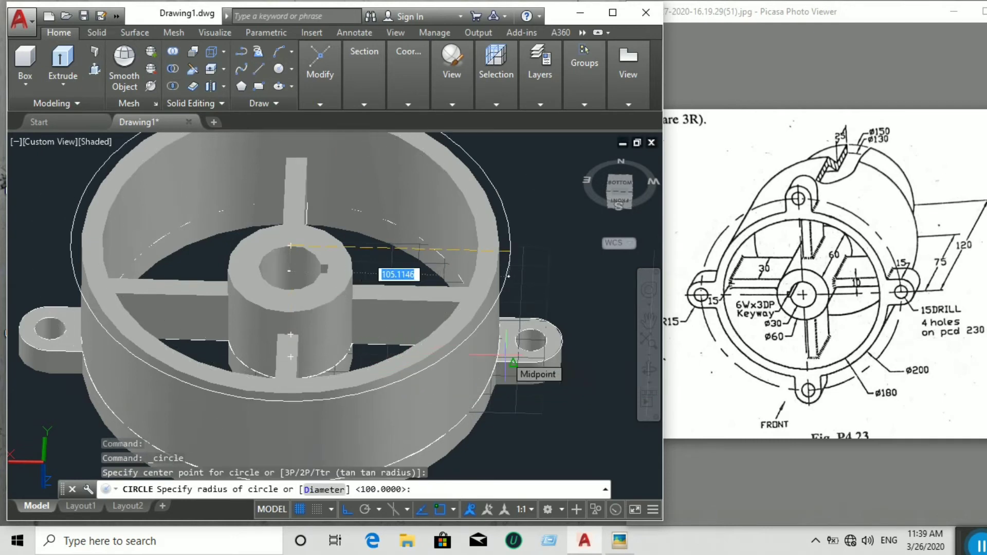
text(d)
key(Return)
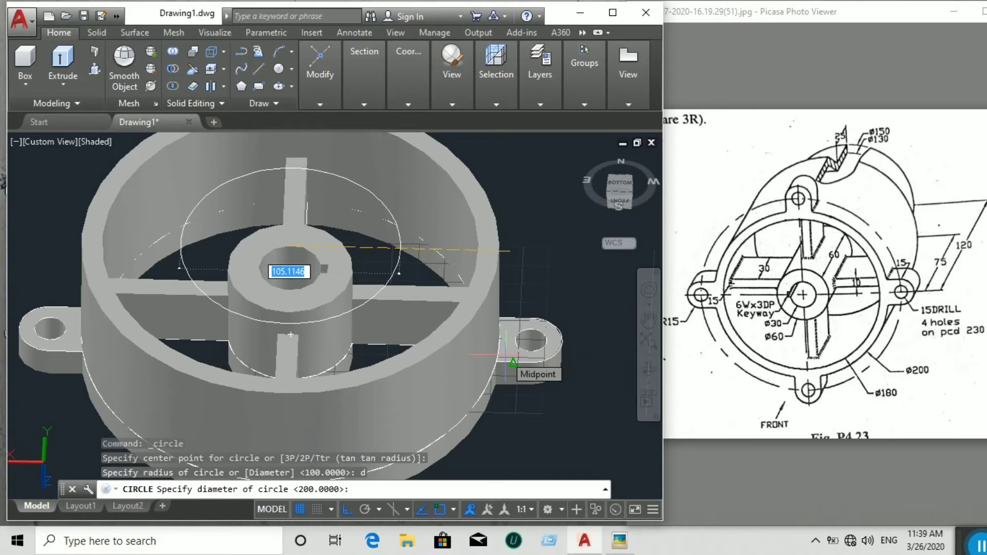
text(200)
key(Return)
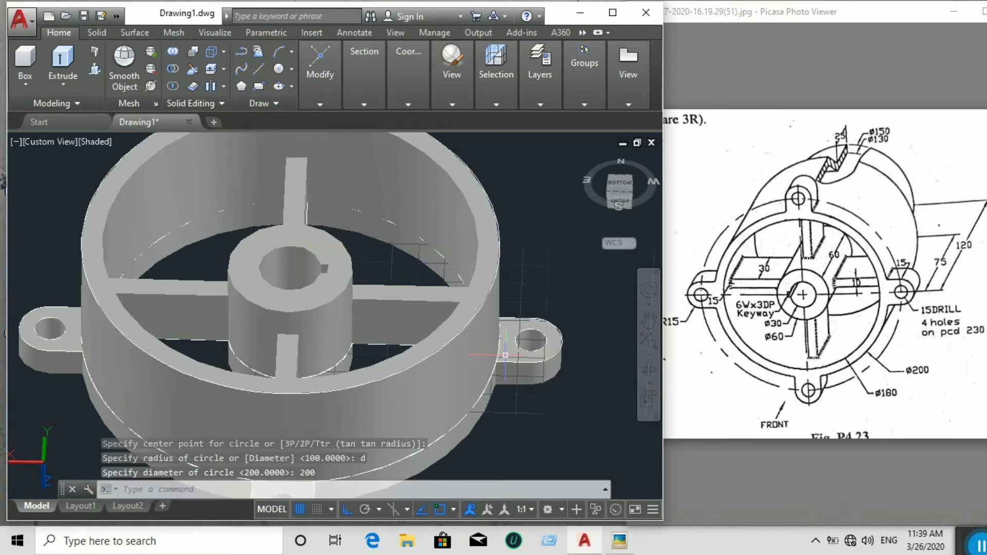
Step: Draw a circle of diameter 180 centred on the hub axis at the free rim of the cylinder wall
click(279, 73)
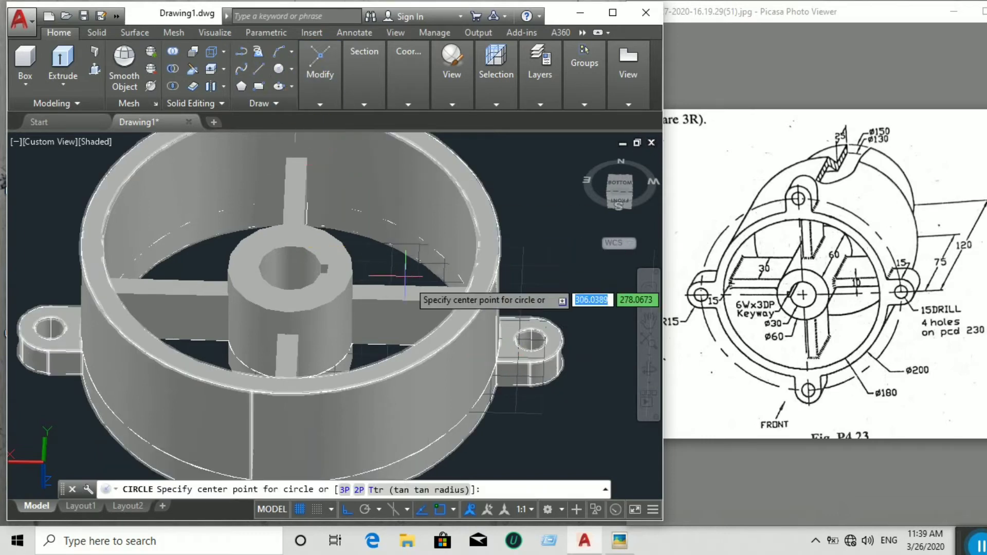
click(427, 349)
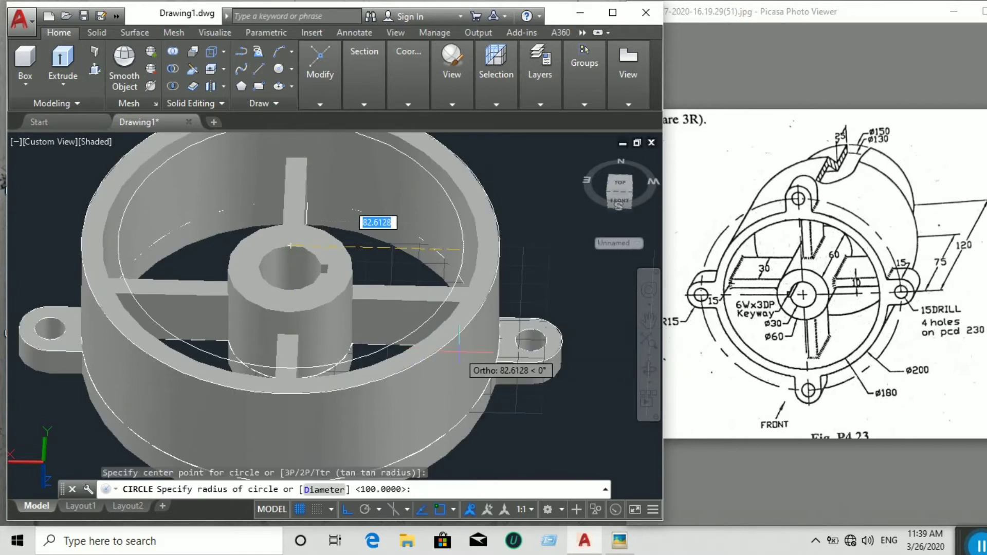
text(d)
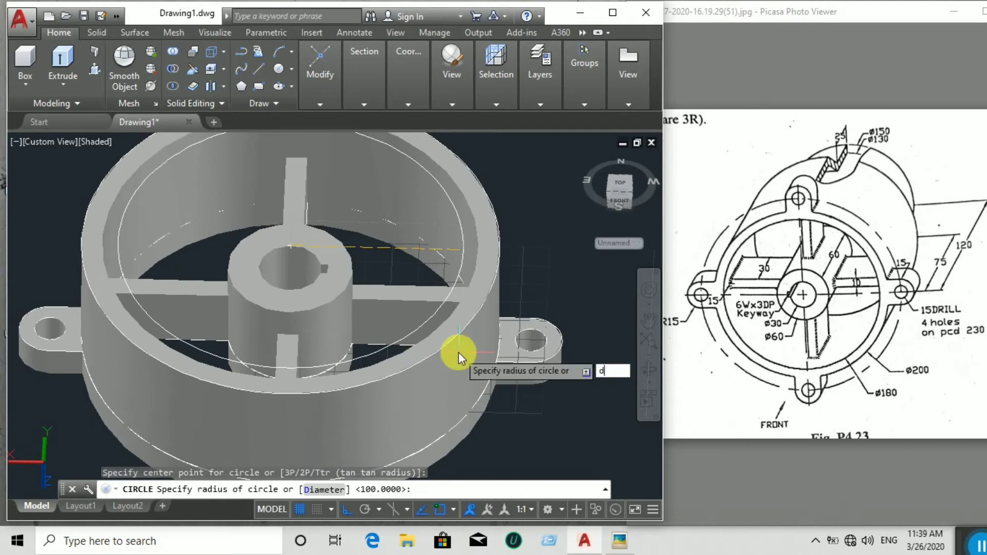
key(Return)
text(d)
key(Return)
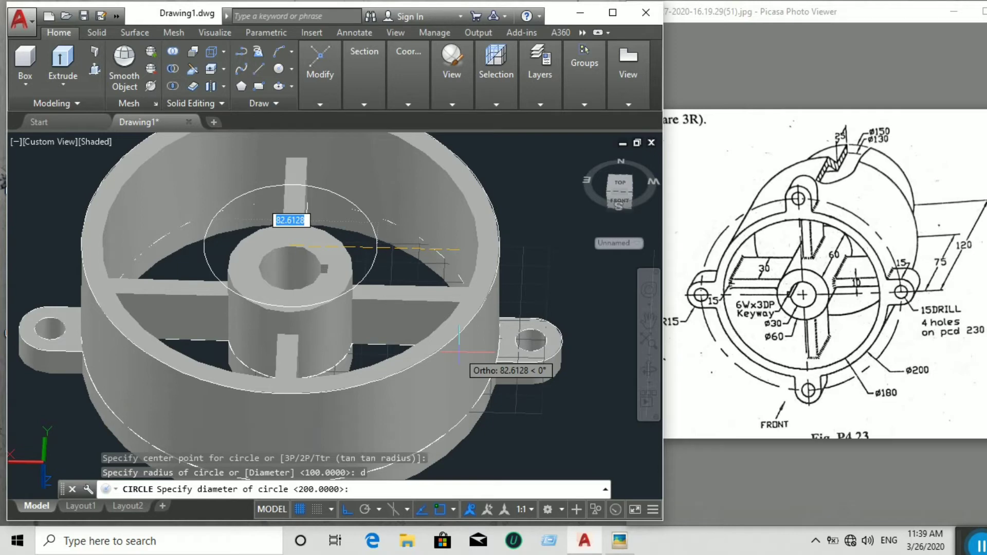
text(180)
key(Return)
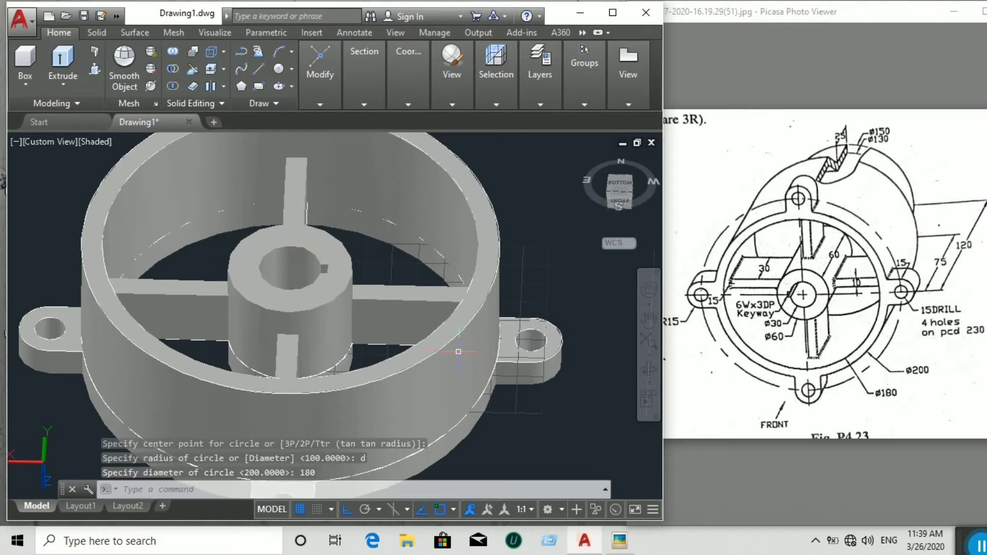
Step: Draw a circle of diameter 150 centred on the hub axis at the free rim of the cylinder wall
click(277, 67)
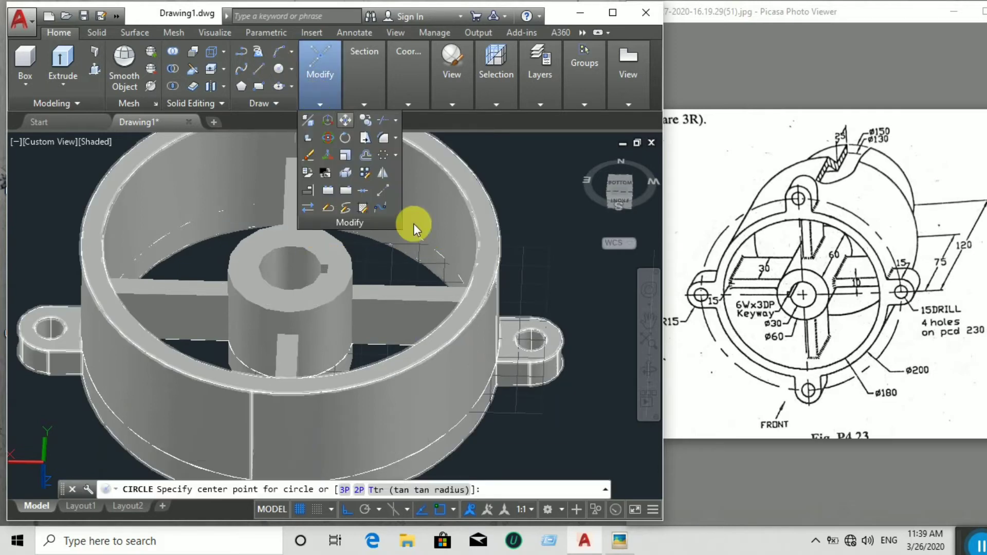
click(449, 325)
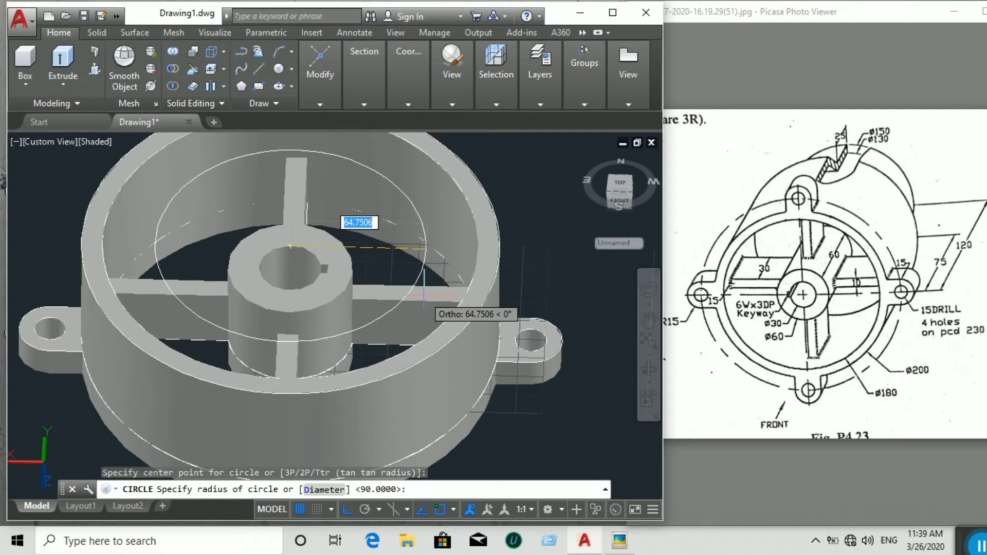
text(d)
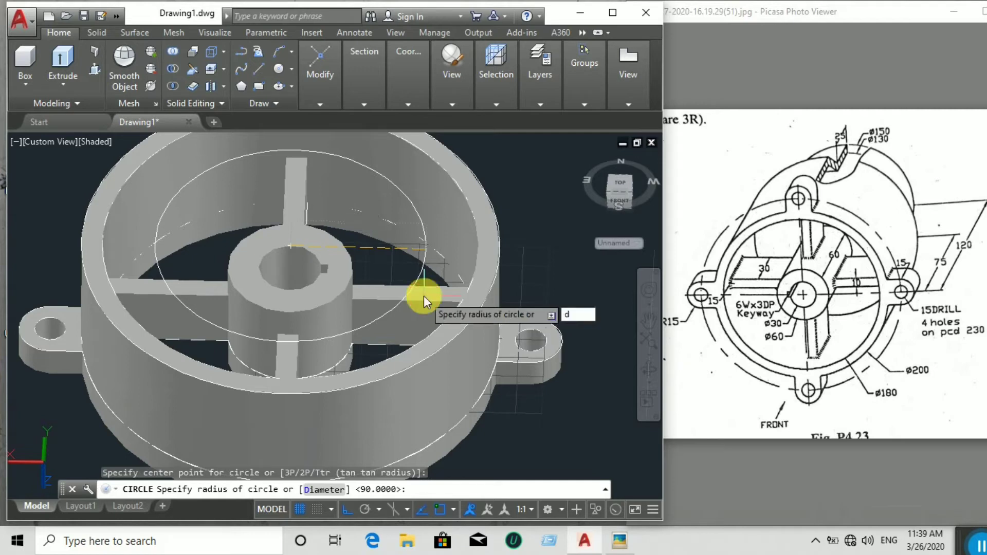
key(Return)
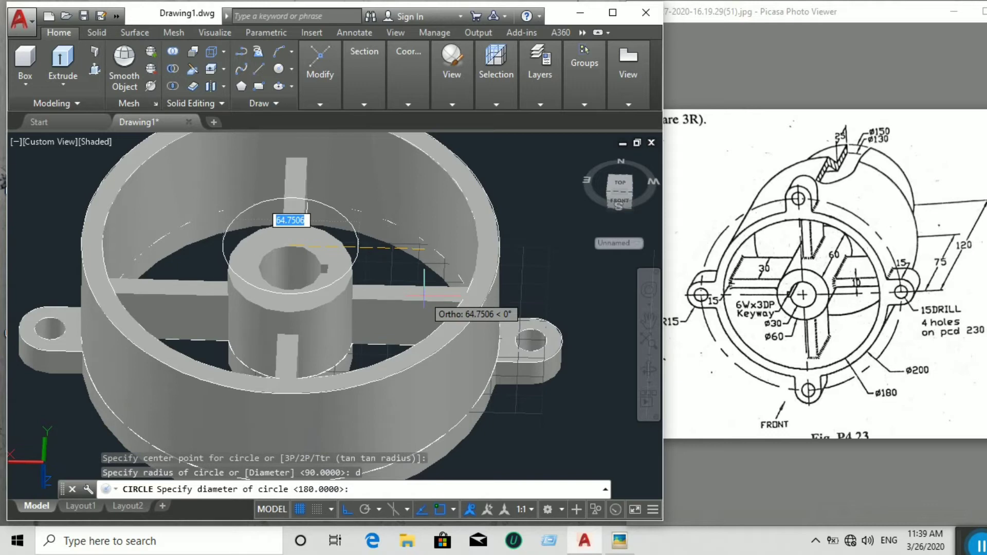
text(15)
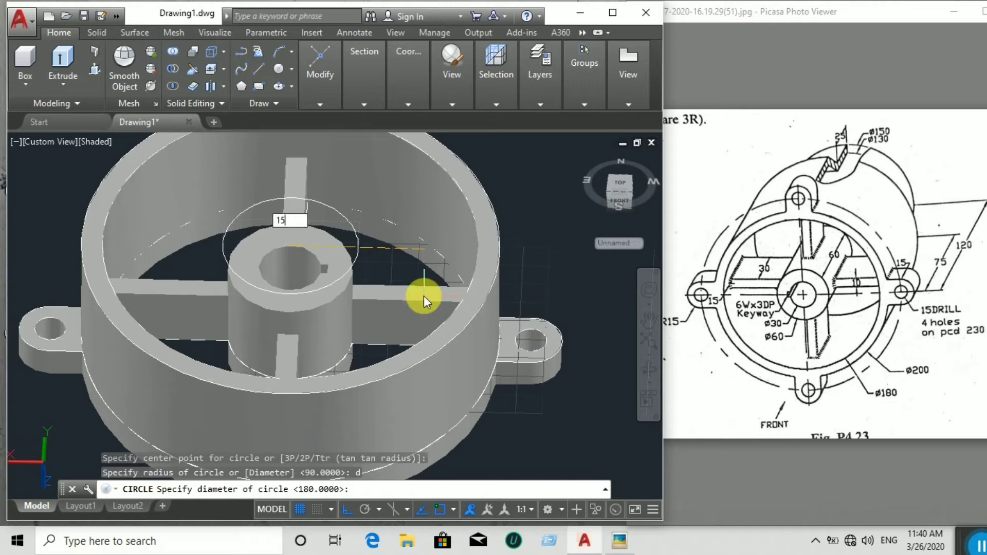
text(0)
key(Return)
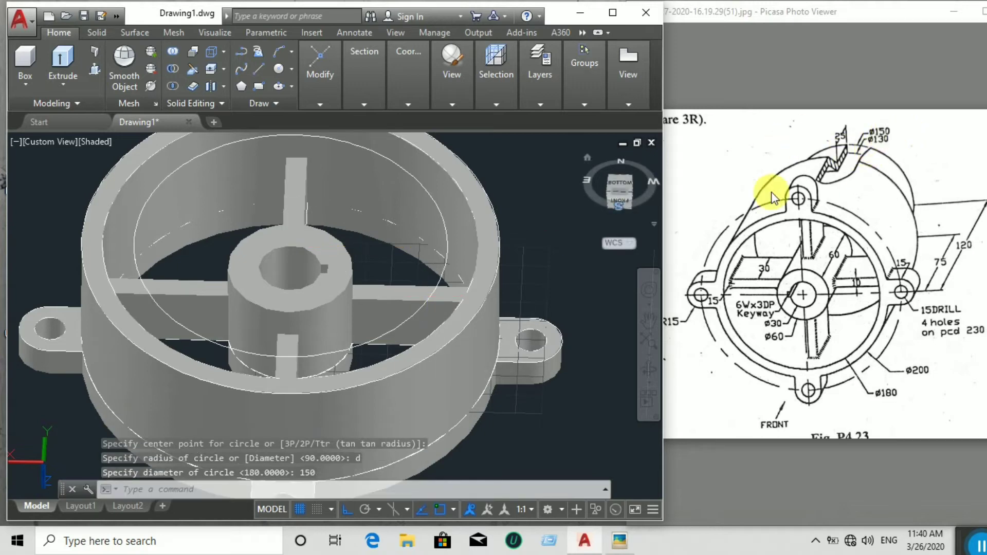
Step: Move the 150 diameter circle 20 along the hub axis, outward from the free rim and away from the flange
scroll(556, 229, down, 5)
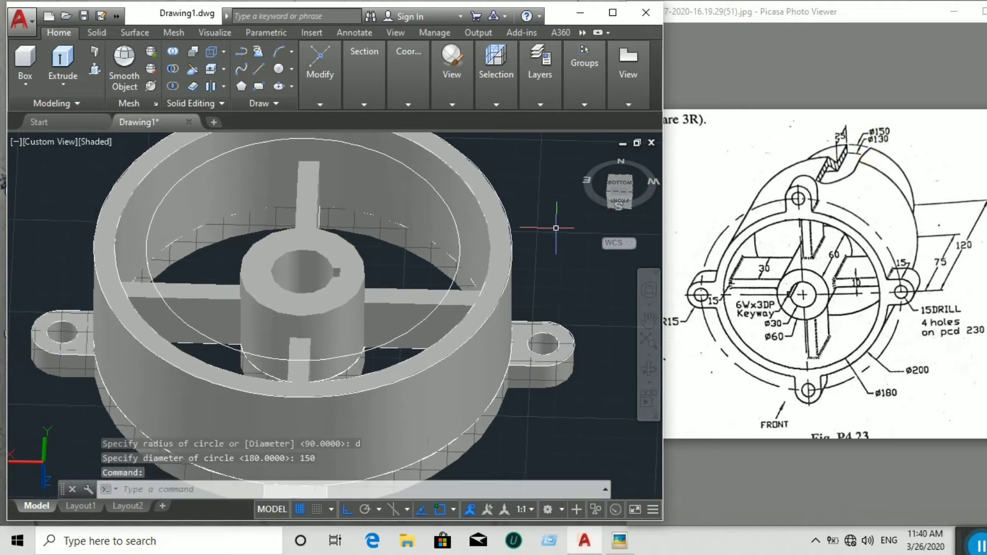
middle_drag(556, 229, 480, 246)
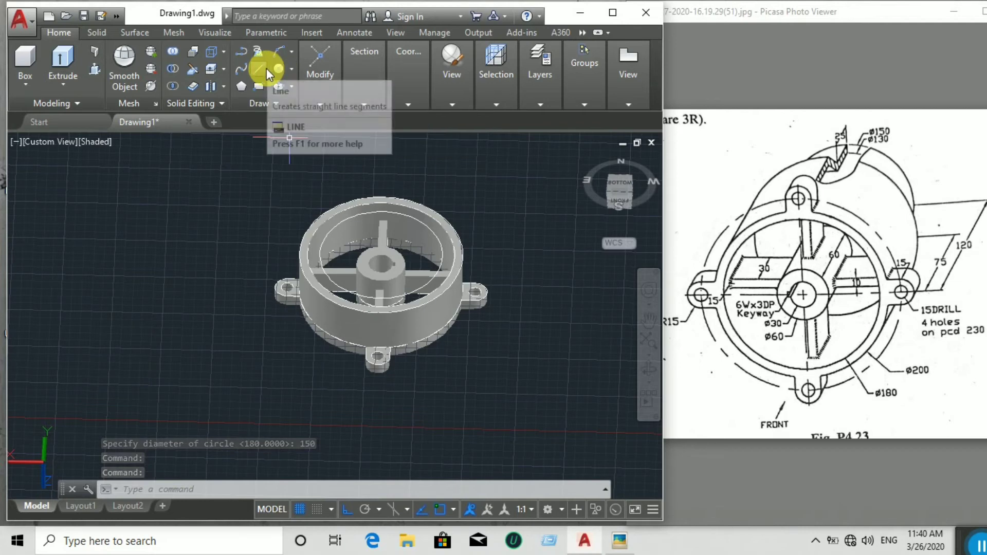
click(438, 245)
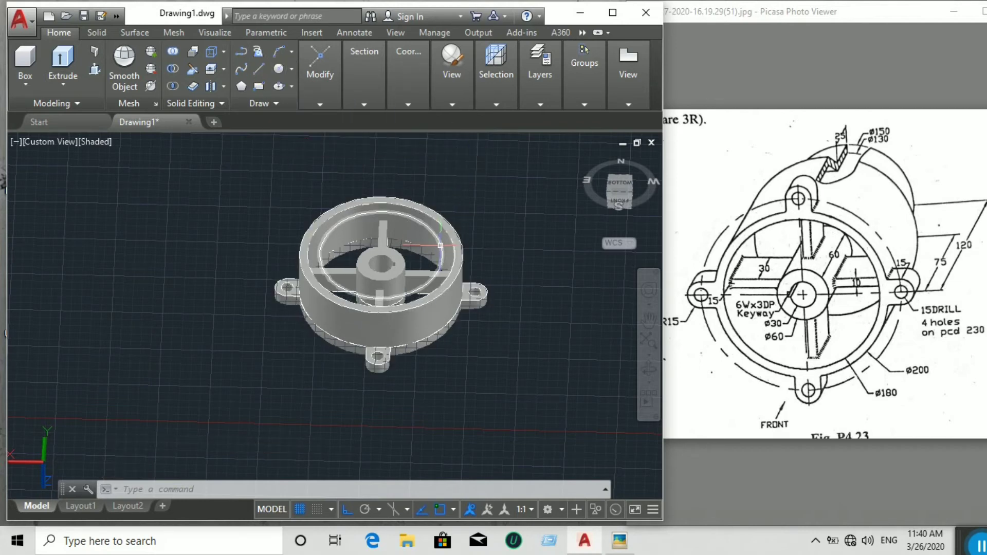
text(m)
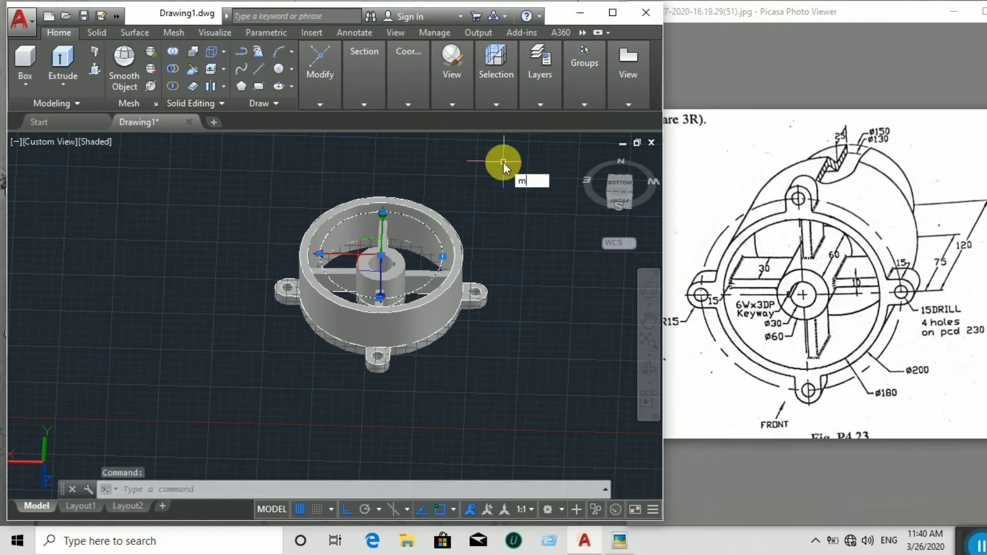
key(Return)
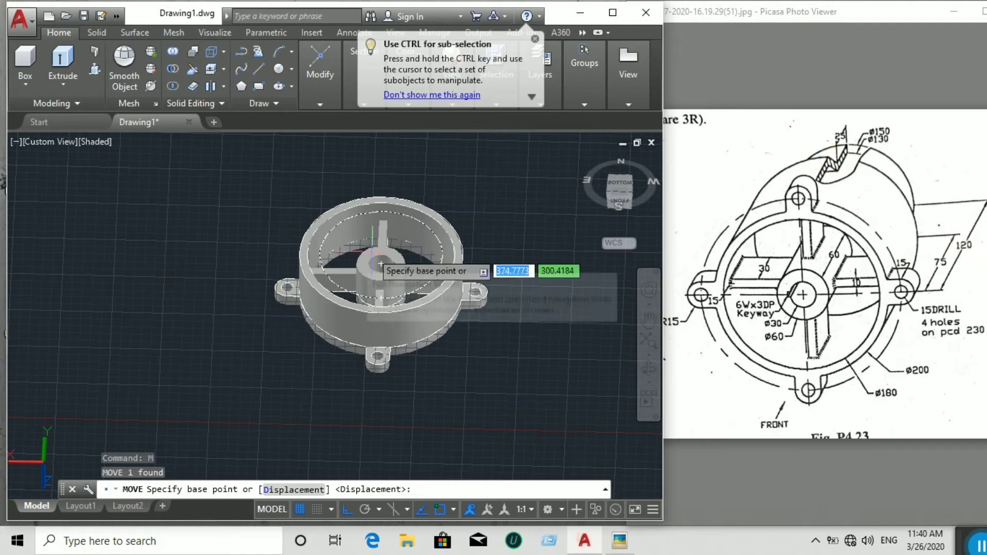
scroll(443, 253, up, 5)
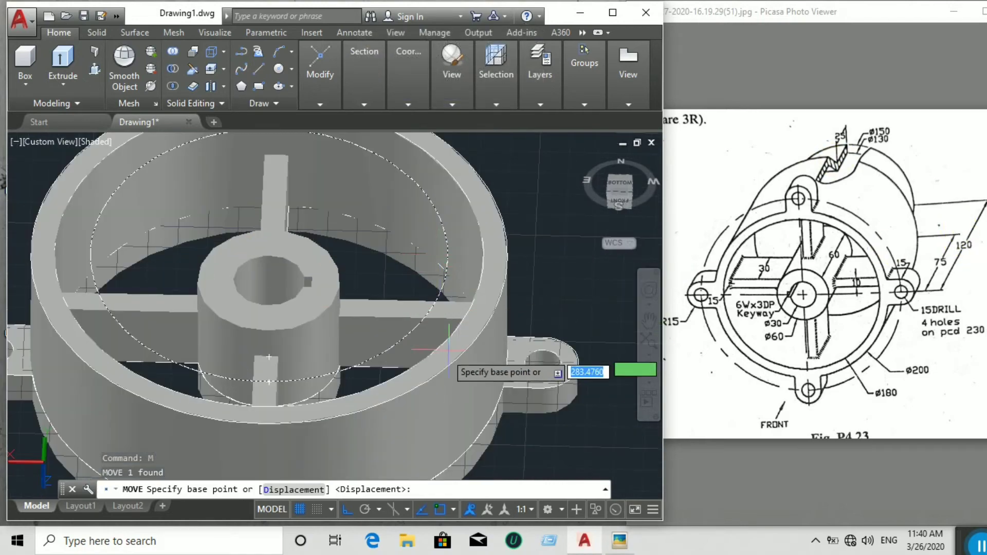
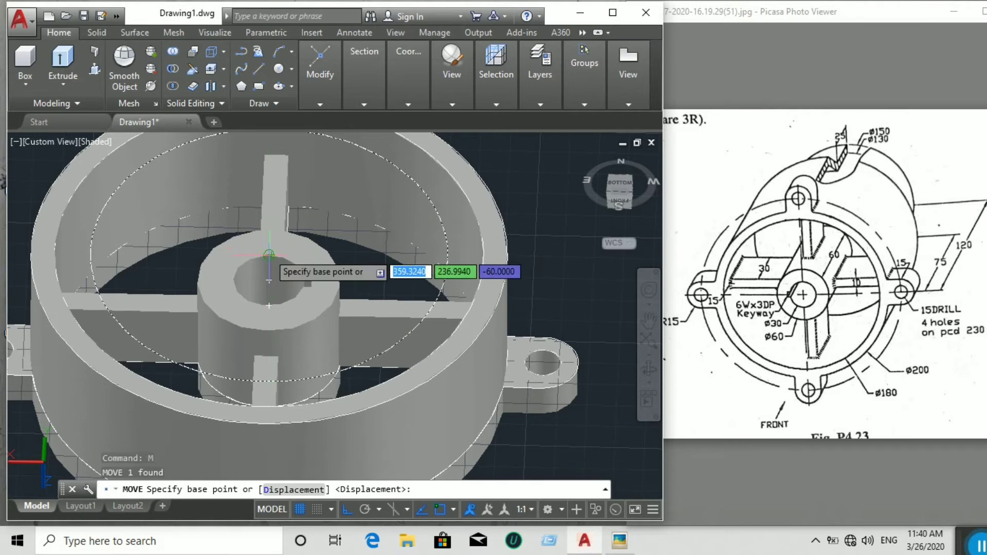
click(409, 328)
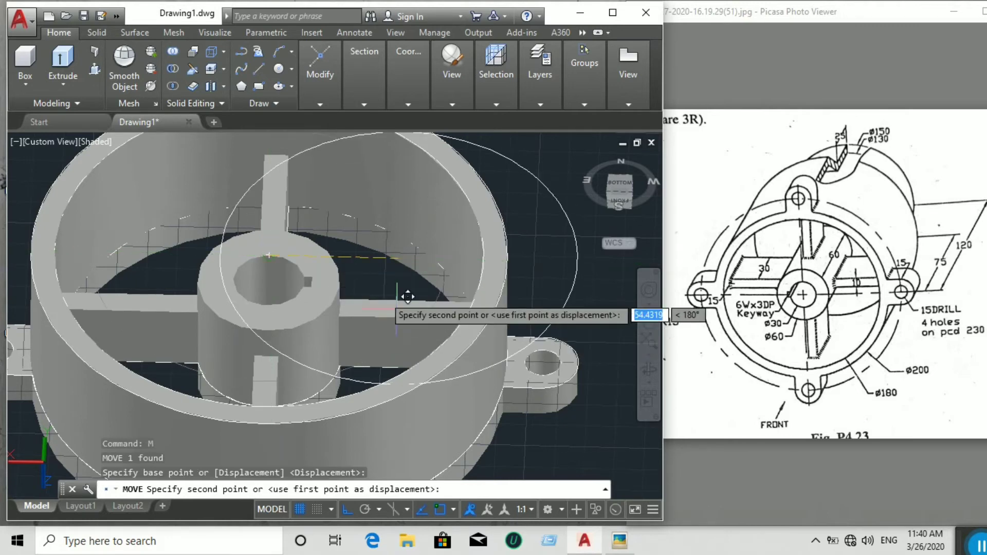
scroll(250, 174, down, 4)
scroll(255, 187, down, 4)
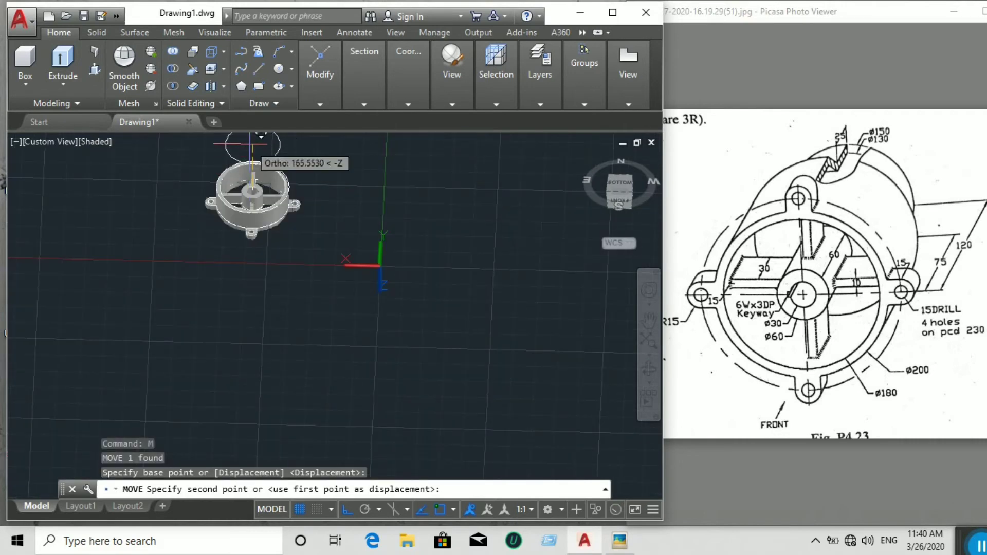
middle_drag(253, 154, 294, 245)
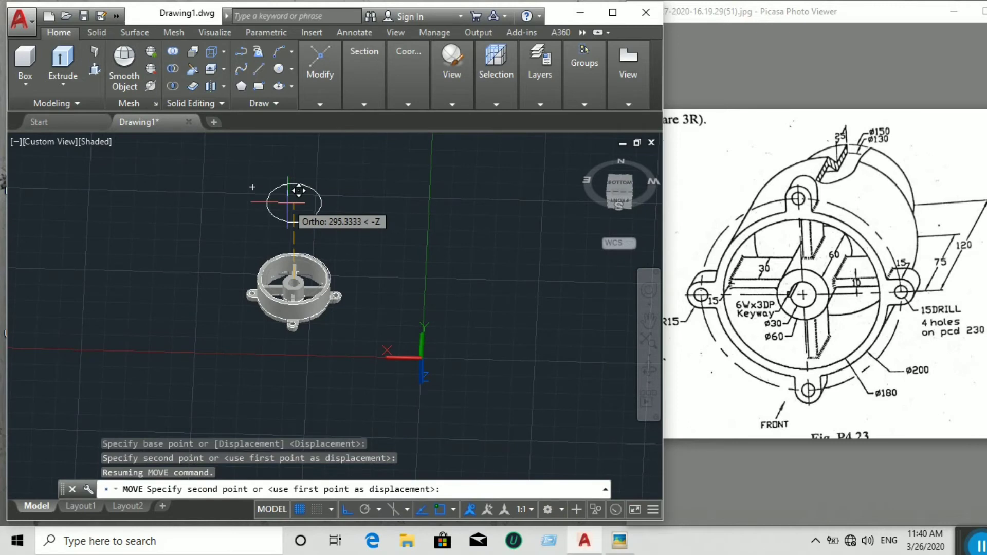
text(20)
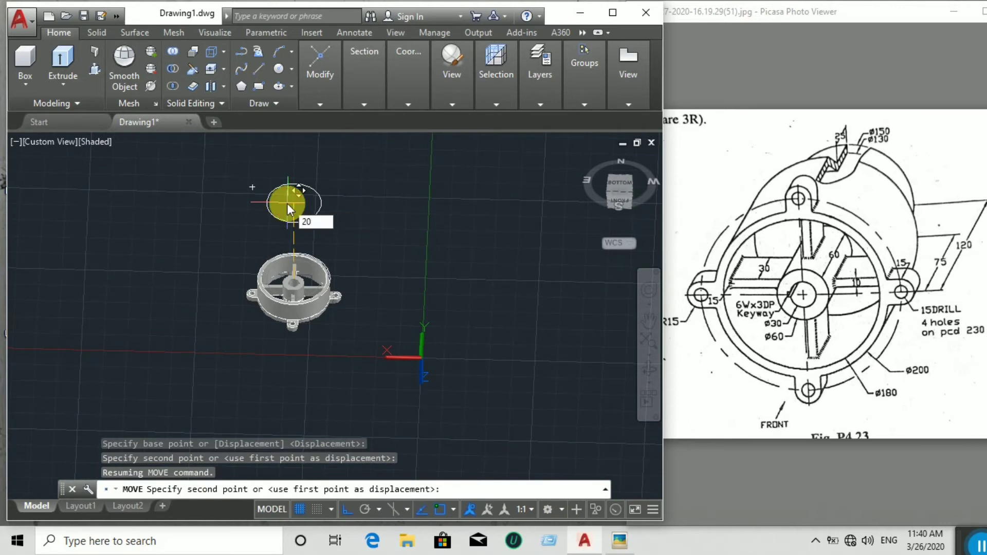
key(Return)
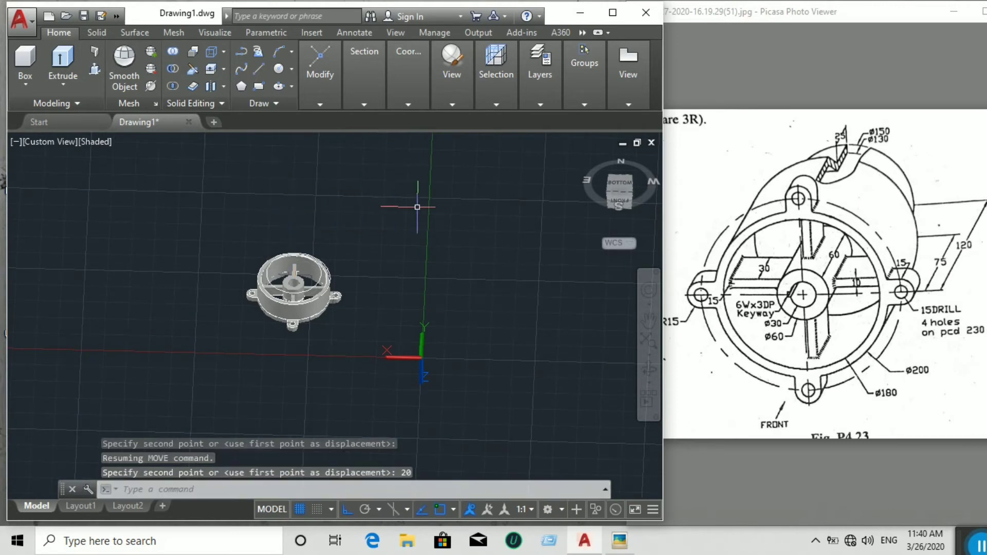
Step: Hide the flanged cylinder wall solid, leaving the hub, ribs and construction circles displayed
scroll(341, 231, up, 2)
drag(615, 194, 615, 195)
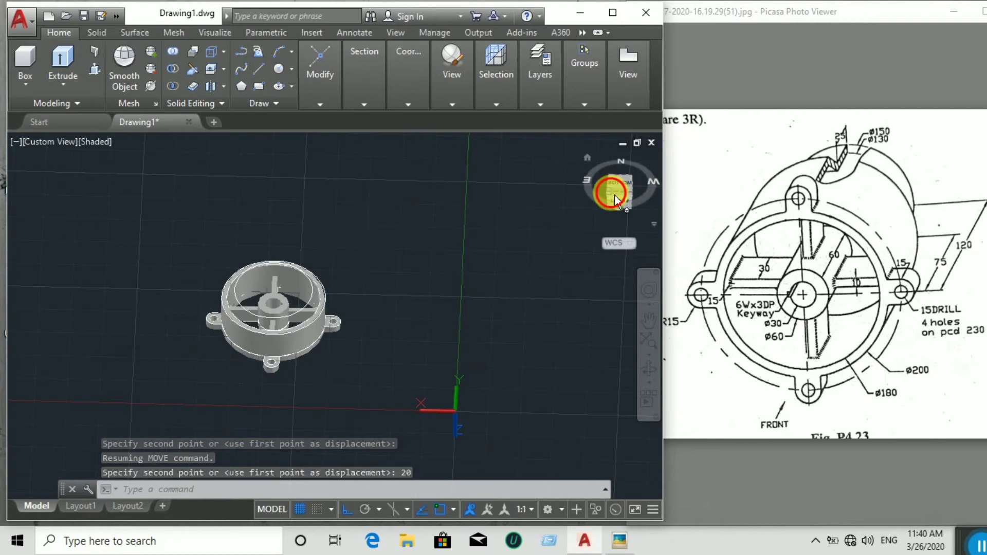
click(621, 152)
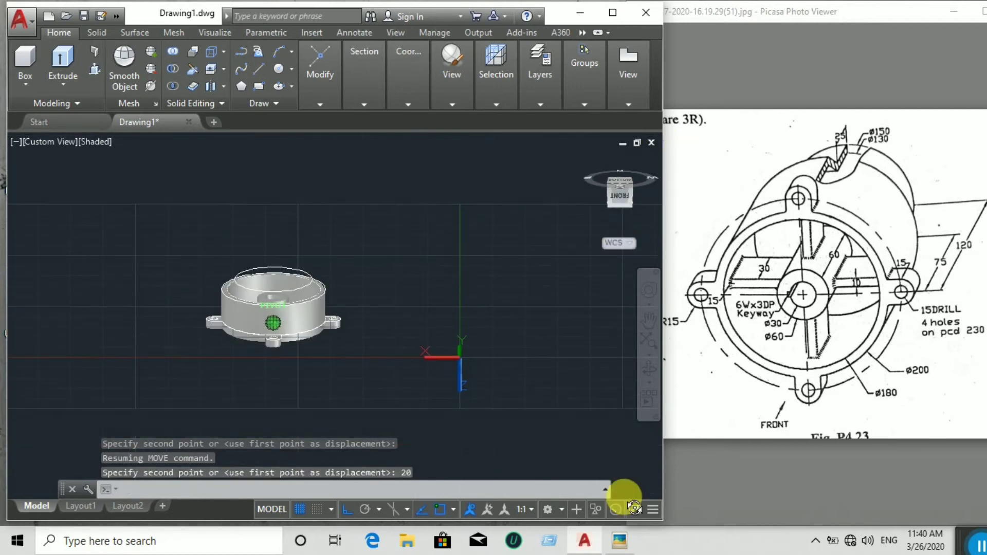
click(631, 152)
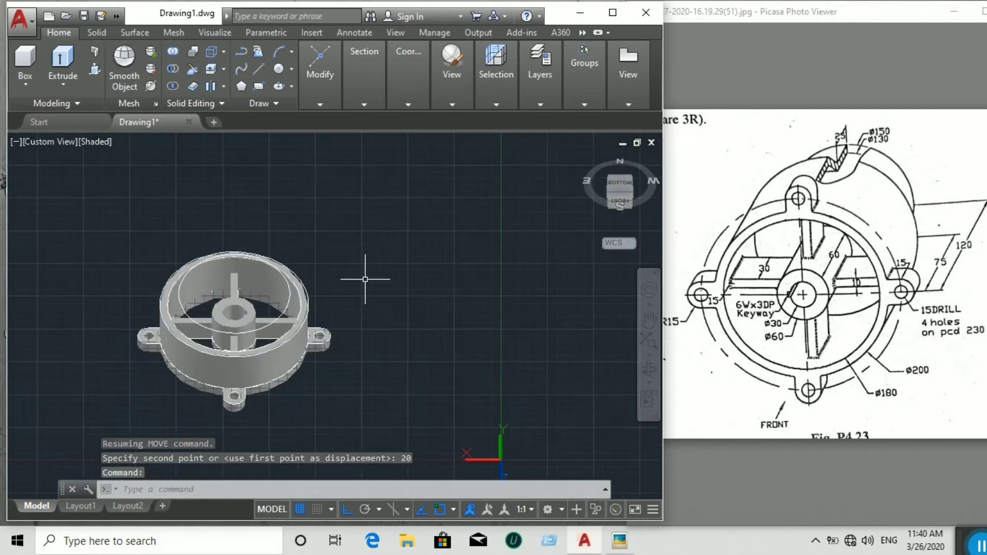
middle_drag(330, 227, 377, 226)
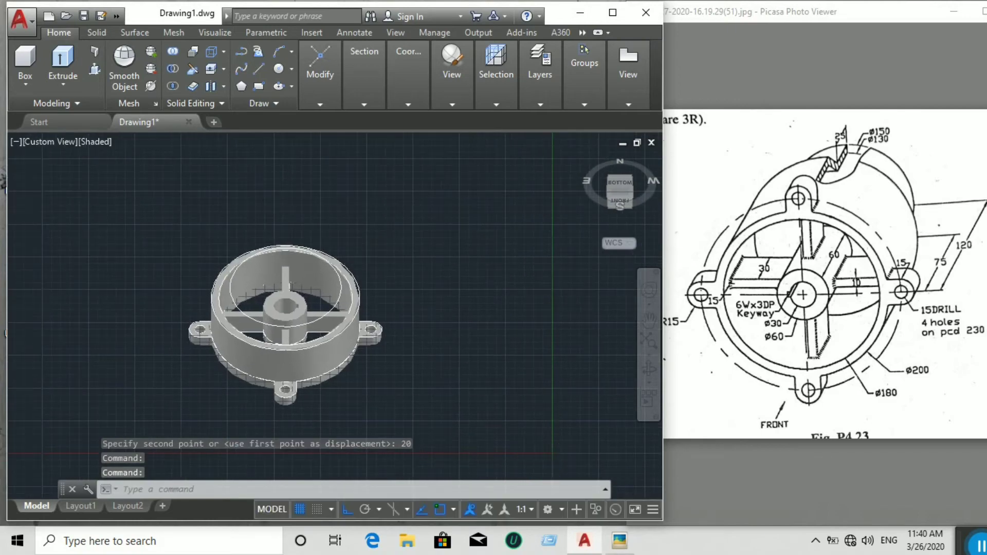
scroll(368, 264, up, 3)
middle_drag(368, 265, 471, 211)
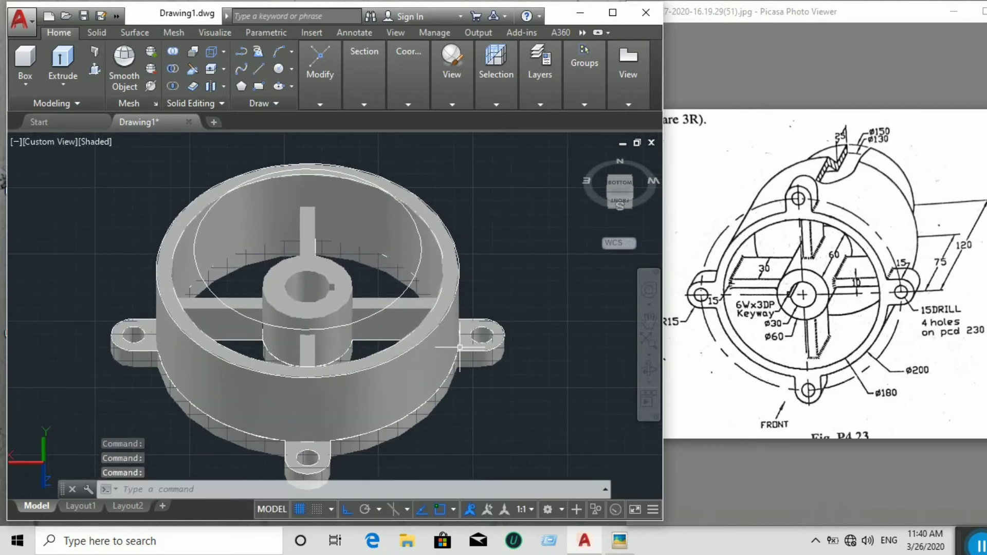
click(436, 364)
right_click(521, 220)
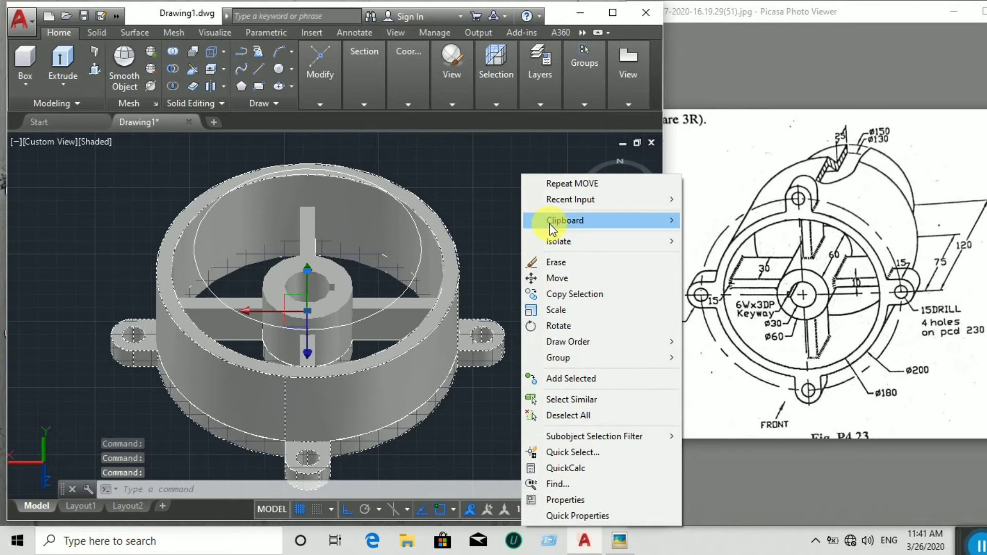
mouse_move(555, 239)
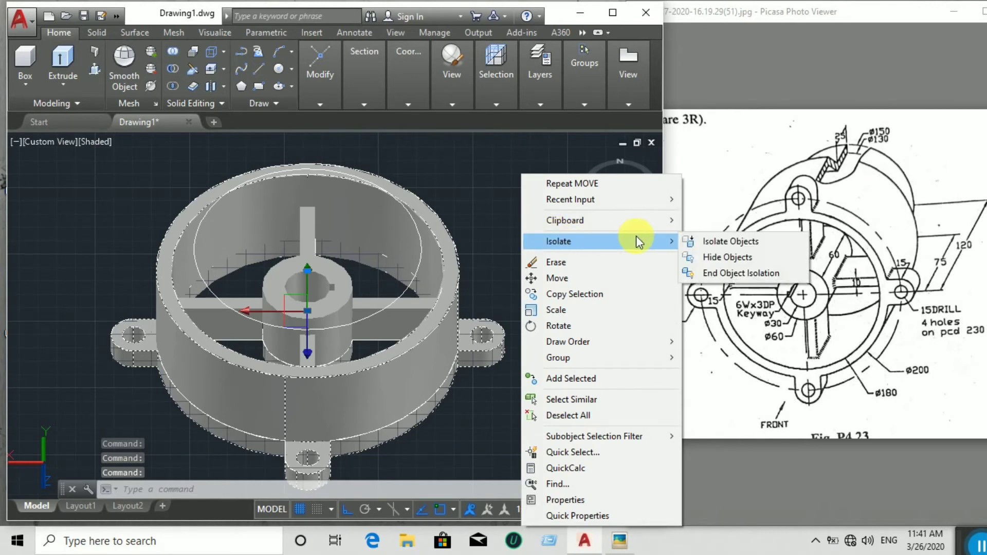
click(704, 257)
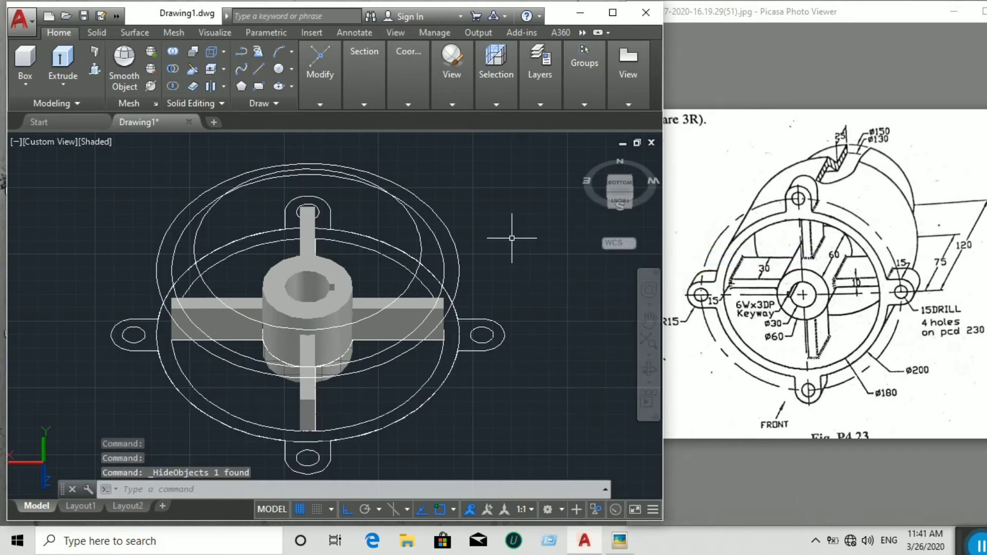
Step: Loft a solid from the outer rim circle to the offset 150 diameter circle, using cross sections only
click(320, 104)
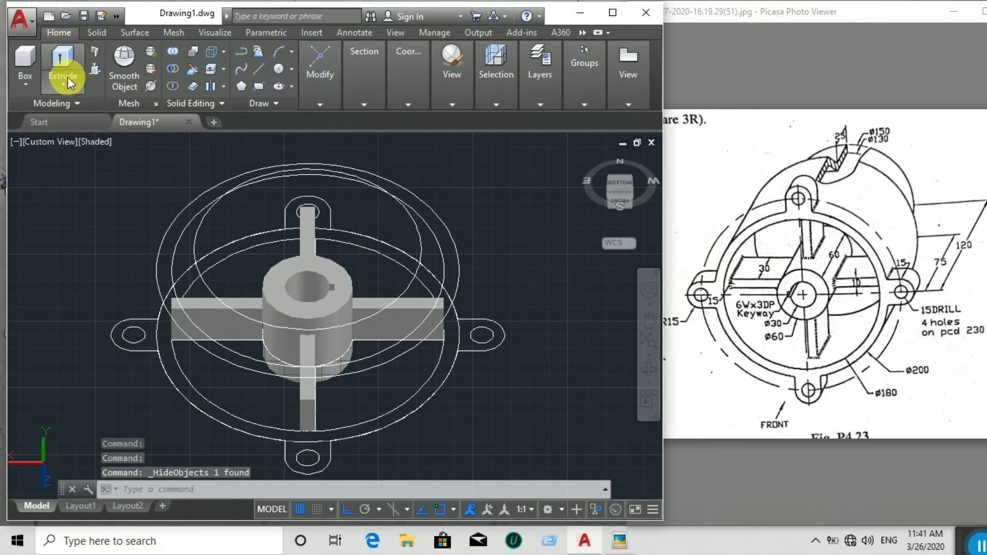
click(59, 92)
click(75, 138)
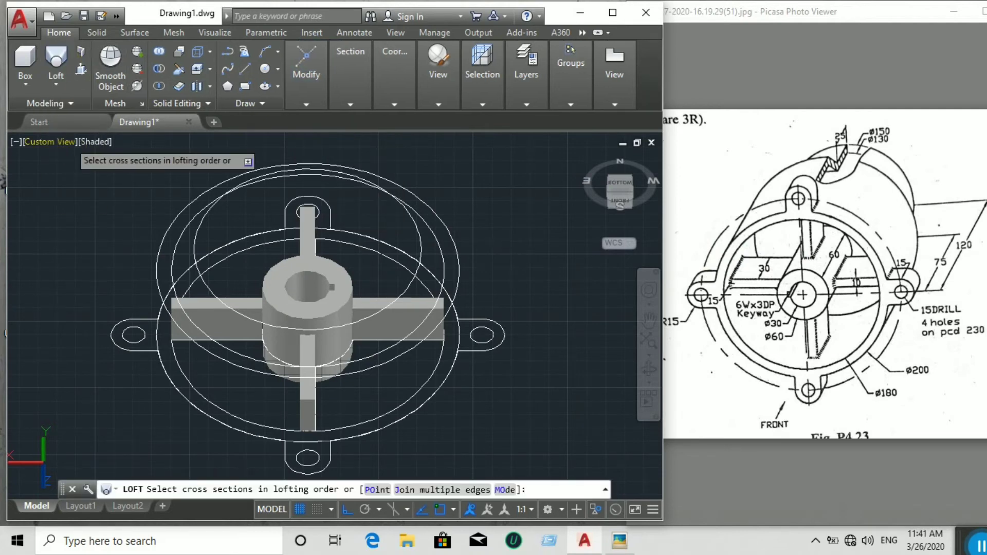
click(459, 287)
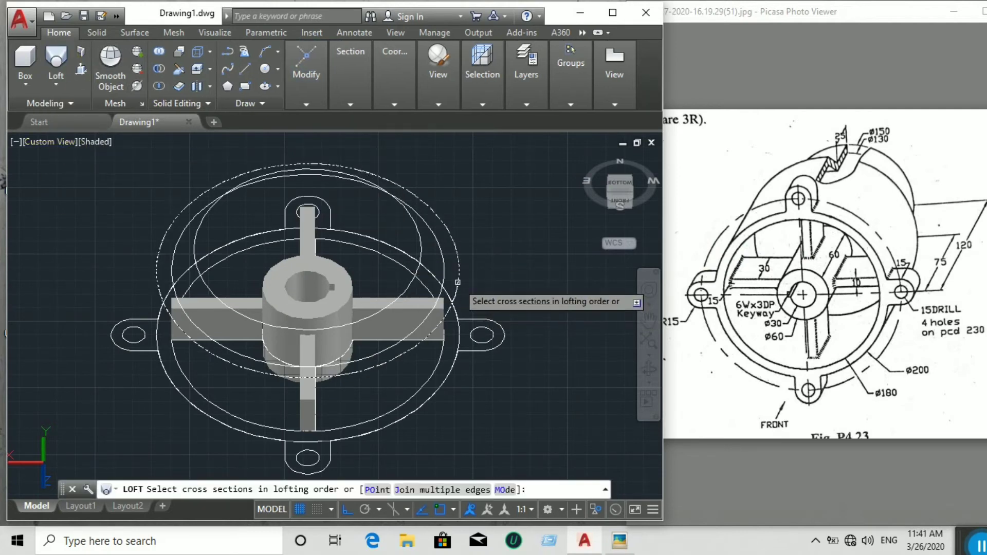
click(415, 274)
right_click(516, 192)
click(534, 202)
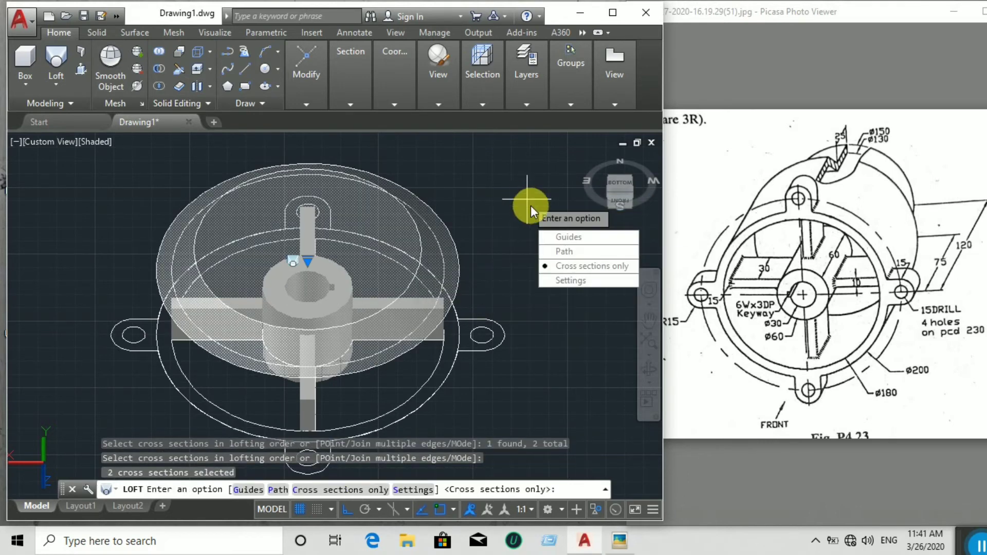
key(Return)
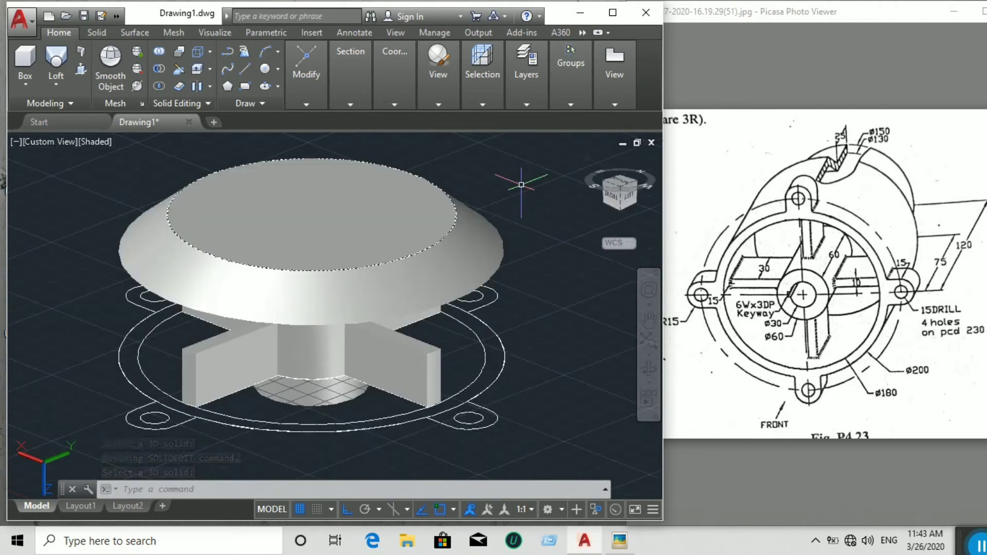
text(SOLID)
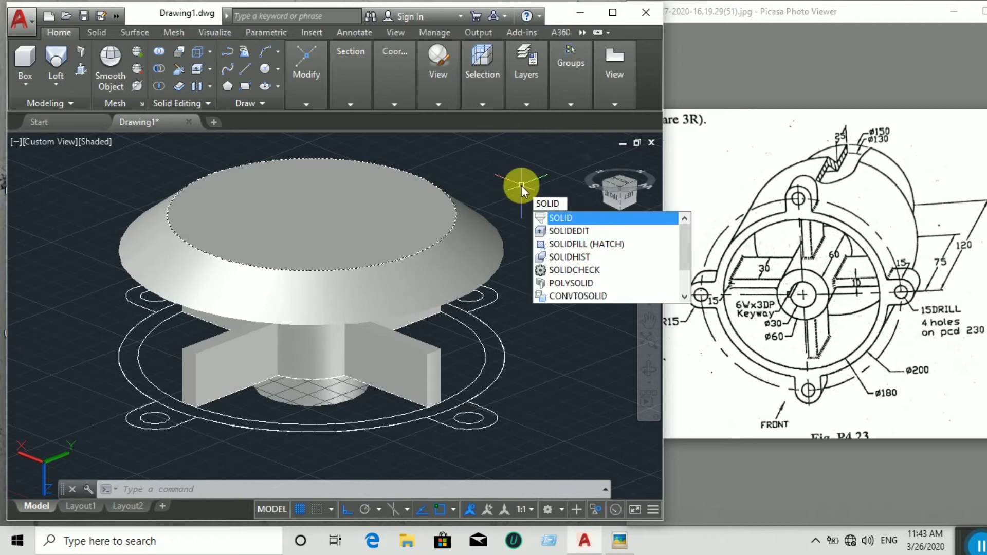
key(Down)
key(Return)
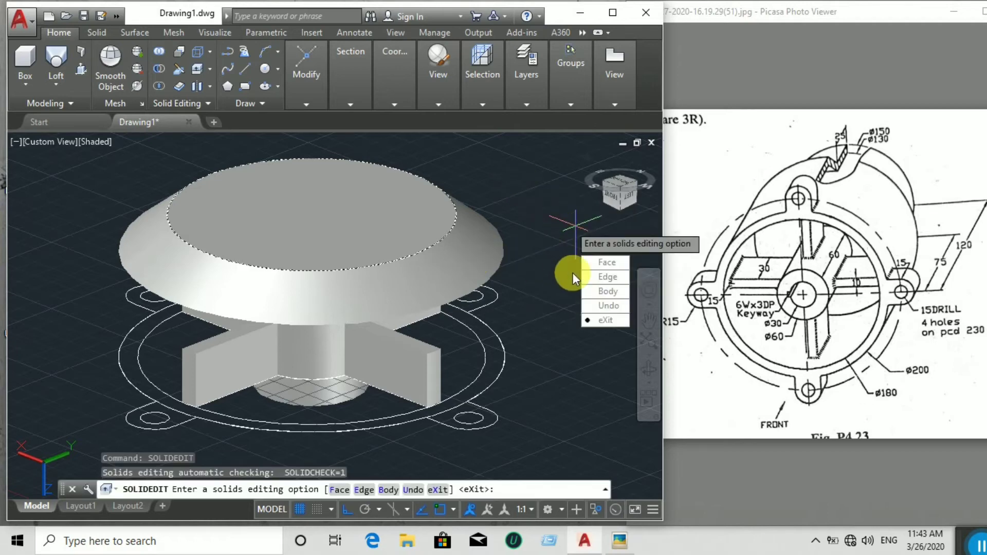
click(604, 290)
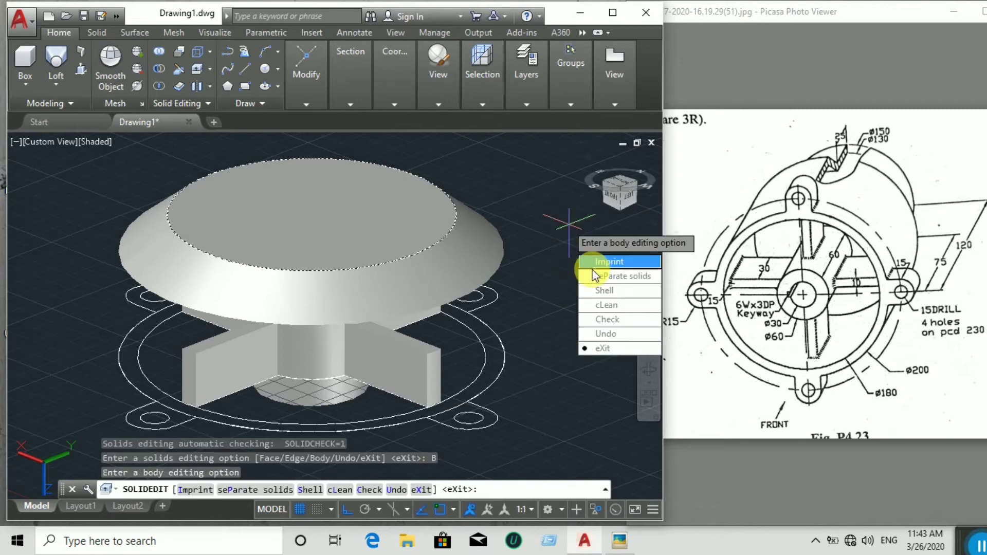
click(605, 292)
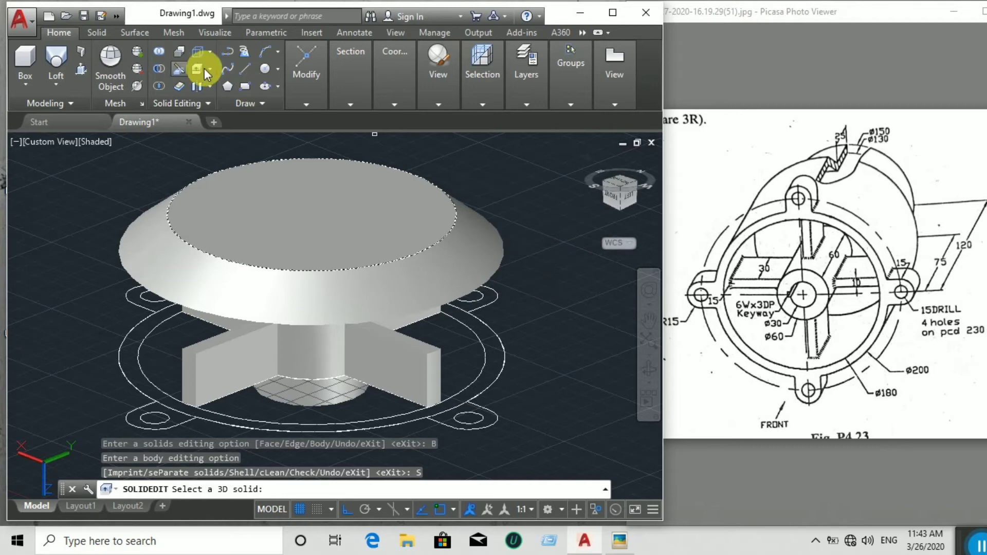
click(245, 68)
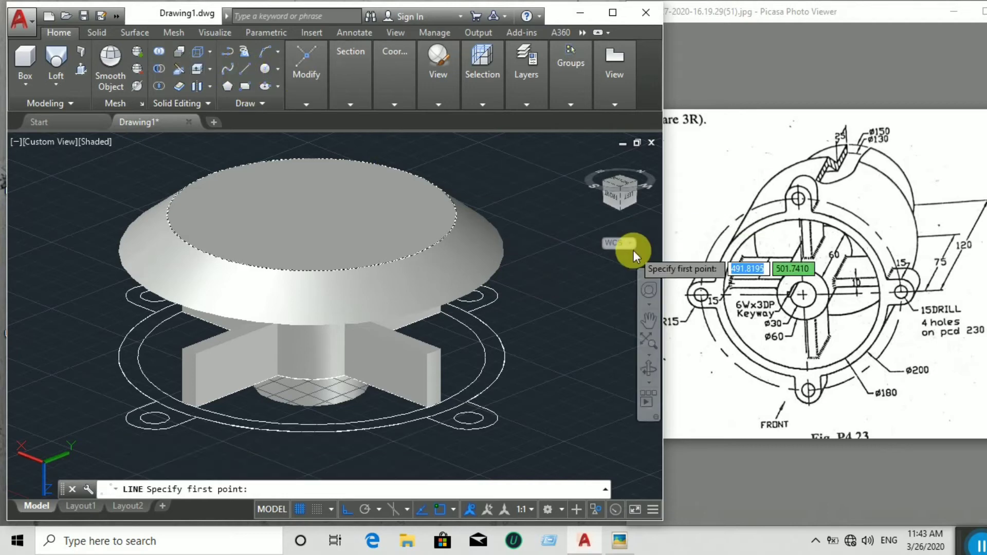
click(514, 205)
right_click(520, 207)
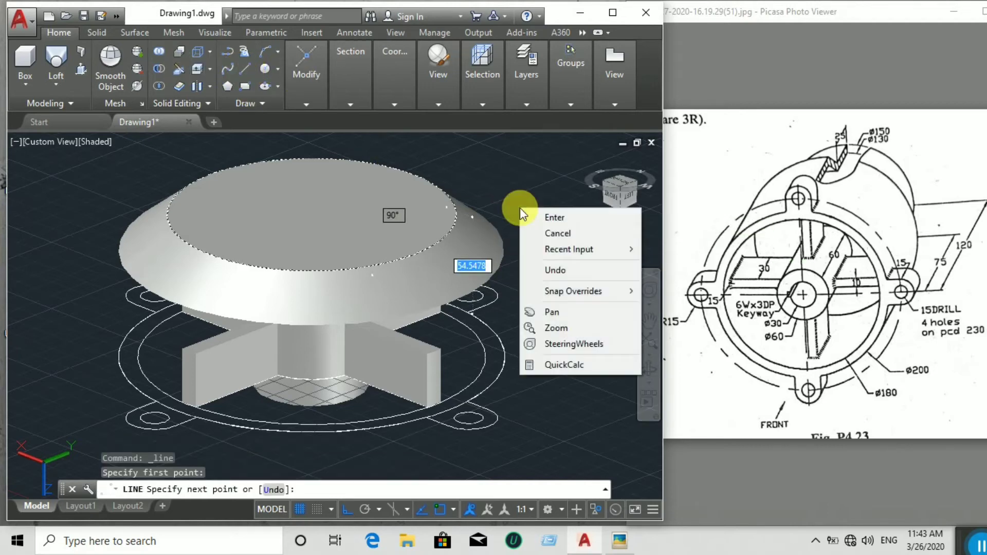
click(548, 234)
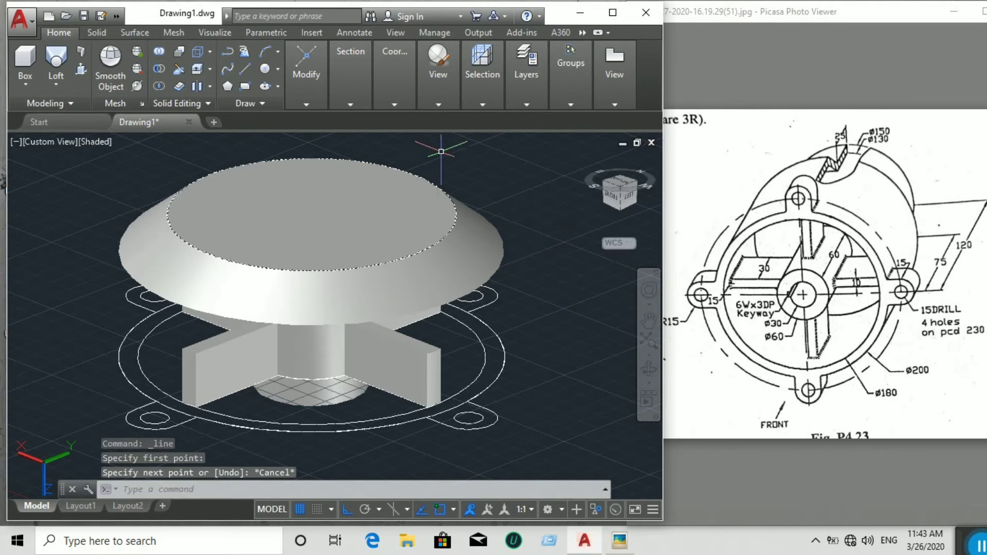
Step: Start a body Shell on the lofted tapered solid and remove its flat 150 diameter end face from the shell selection
text(SOLID)
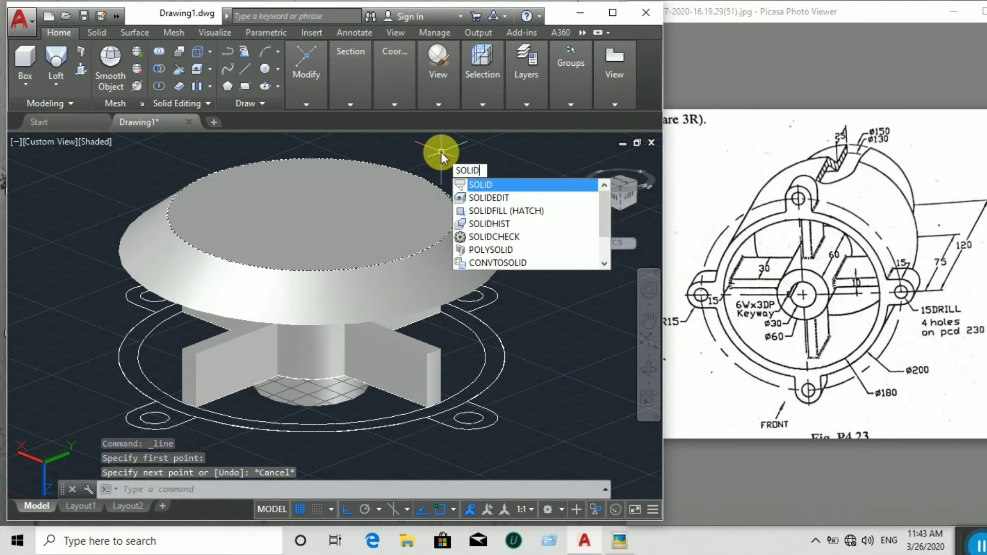
click(502, 198)
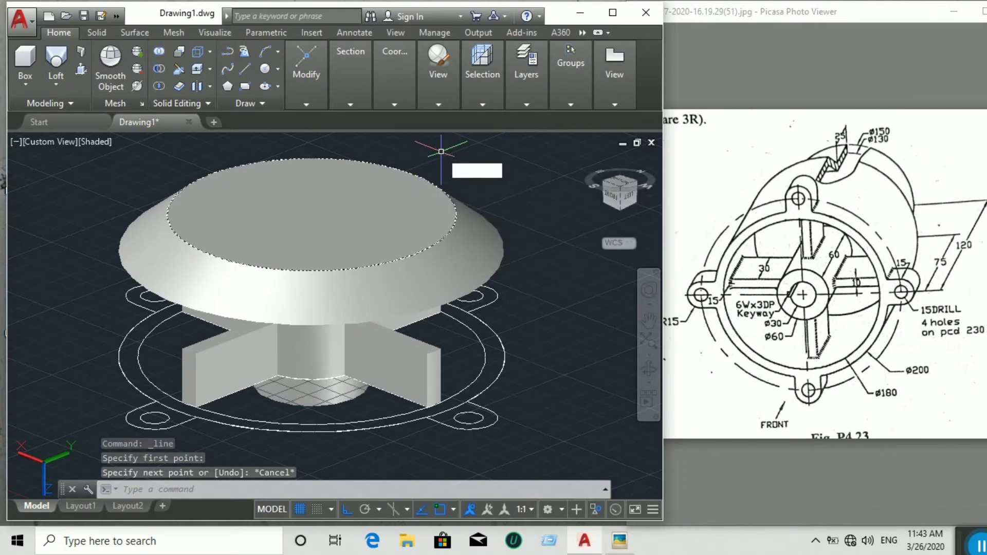
click(496, 325)
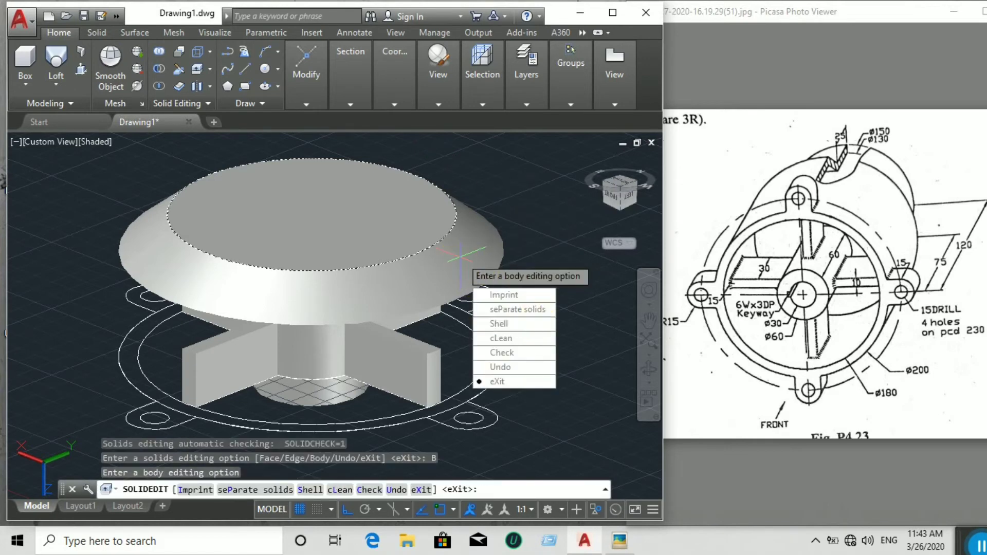
click(537, 325)
click(462, 256)
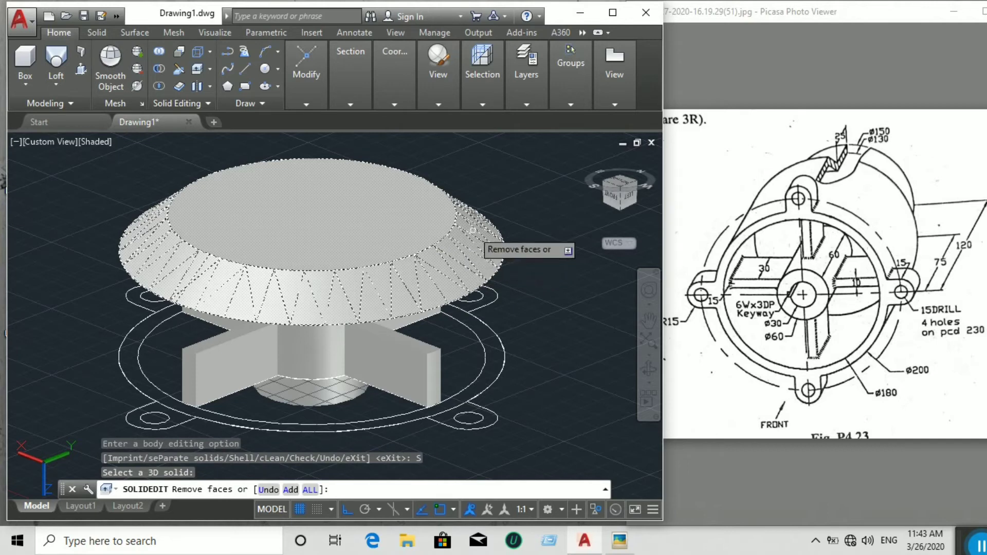
right_click(490, 196)
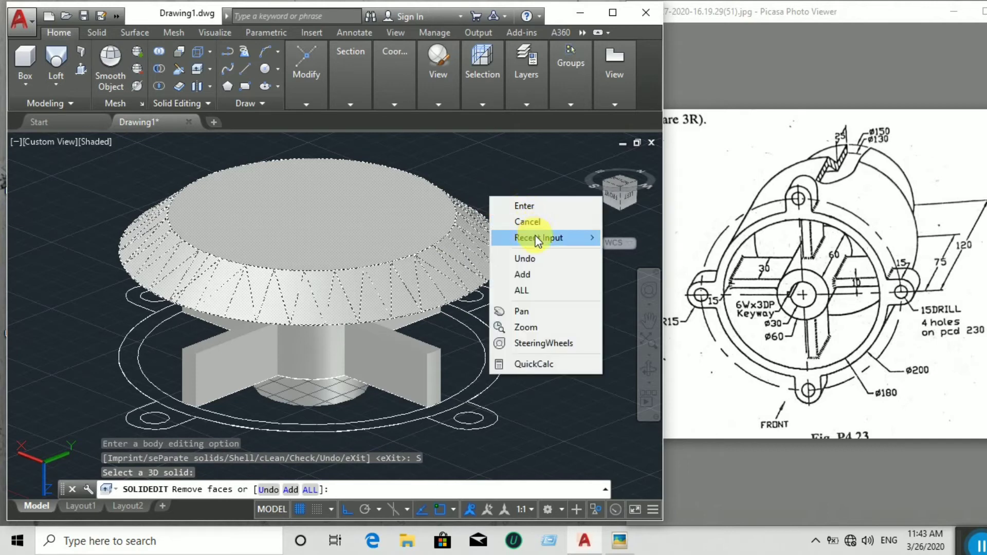
click(538, 277)
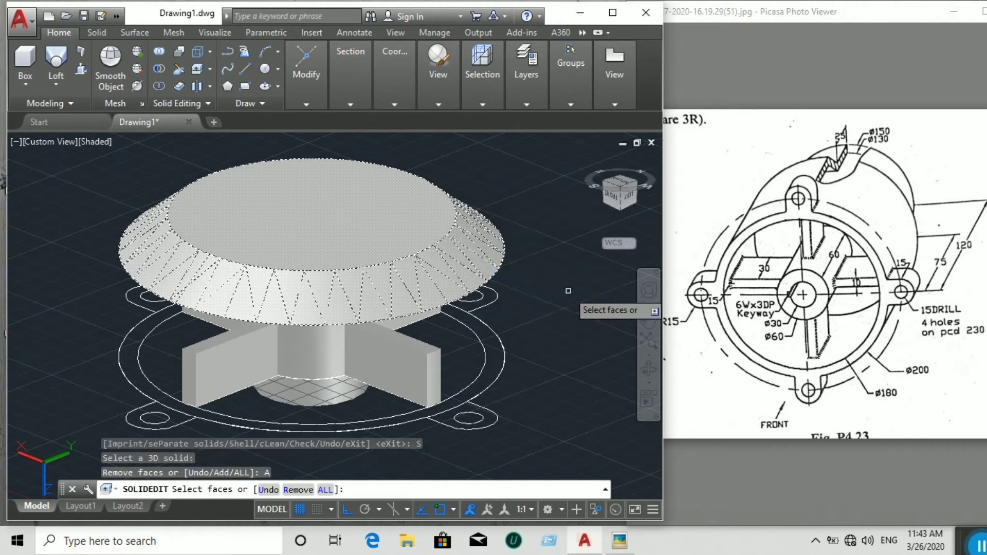
right_click(534, 222)
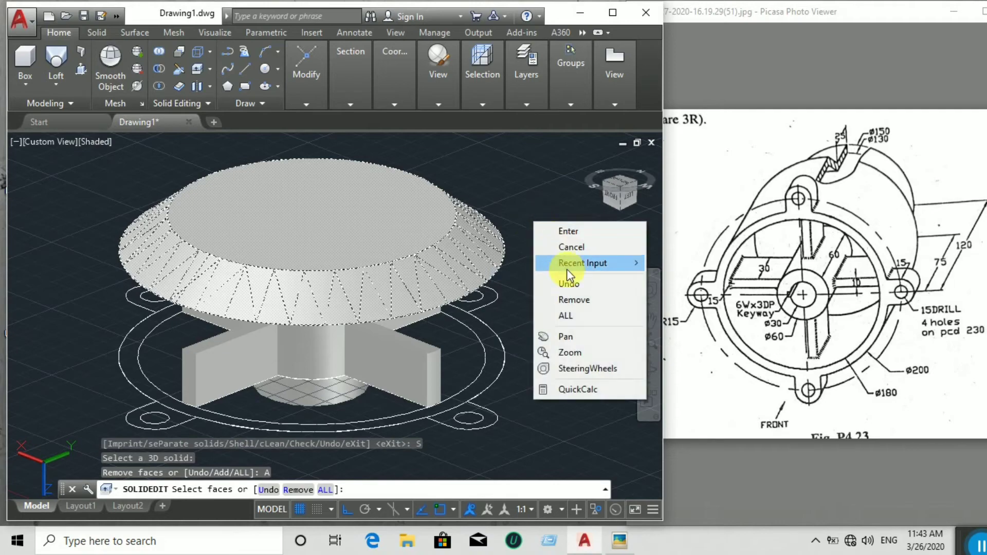
click(574, 299)
click(388, 234)
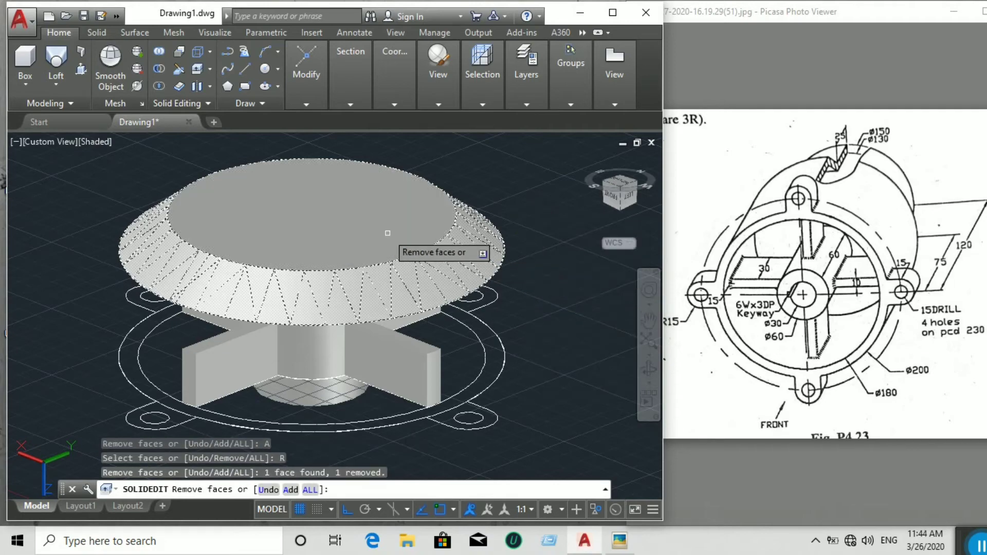
Step: Remove the large flat face facing the hub from the shell selection and shell the tapered solid with an offset distance of 10
click(626, 197)
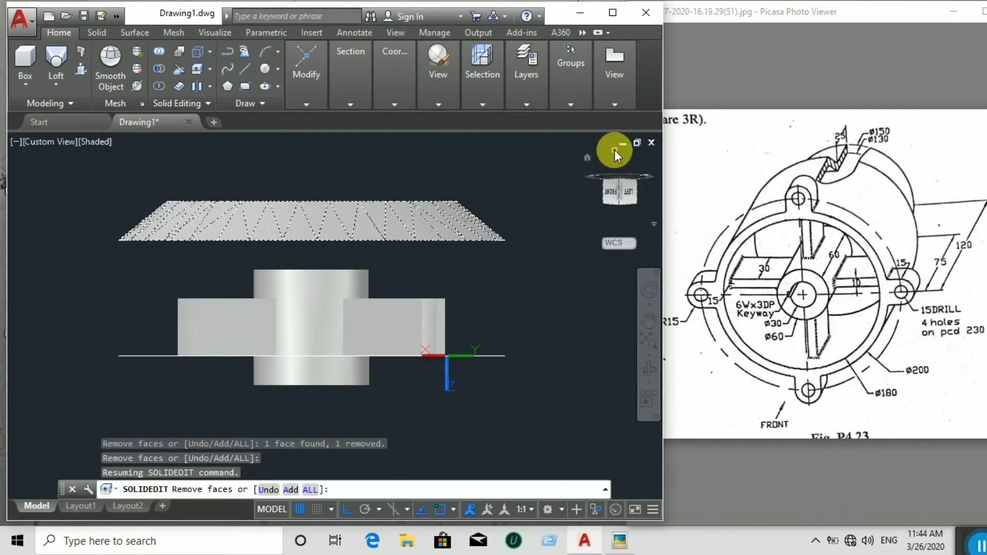
mouse_move(622, 186)
mouse_down()
mouse_move(624, 164)
mouse_move(627, 179)
mouse_up()
click(463, 222)
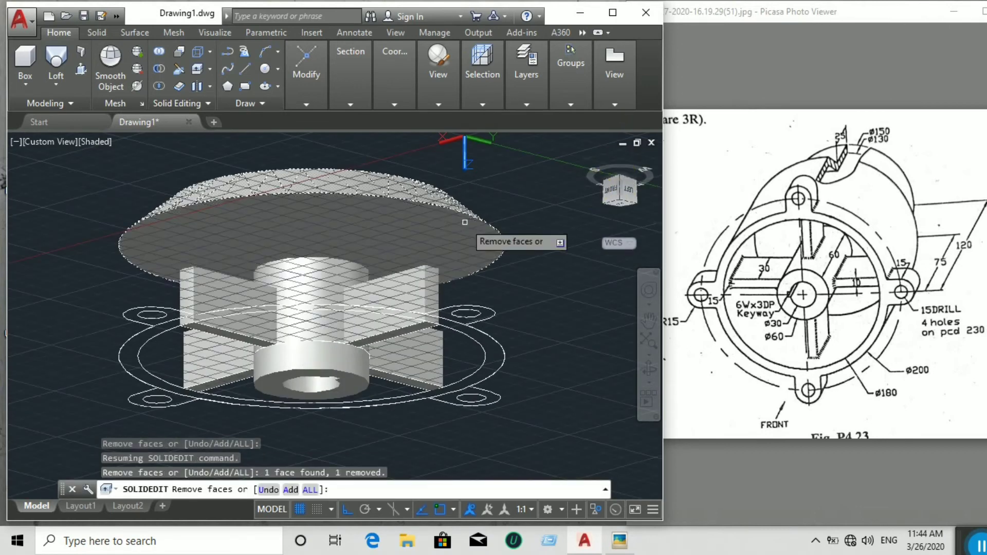
right_click(507, 197)
click(517, 204)
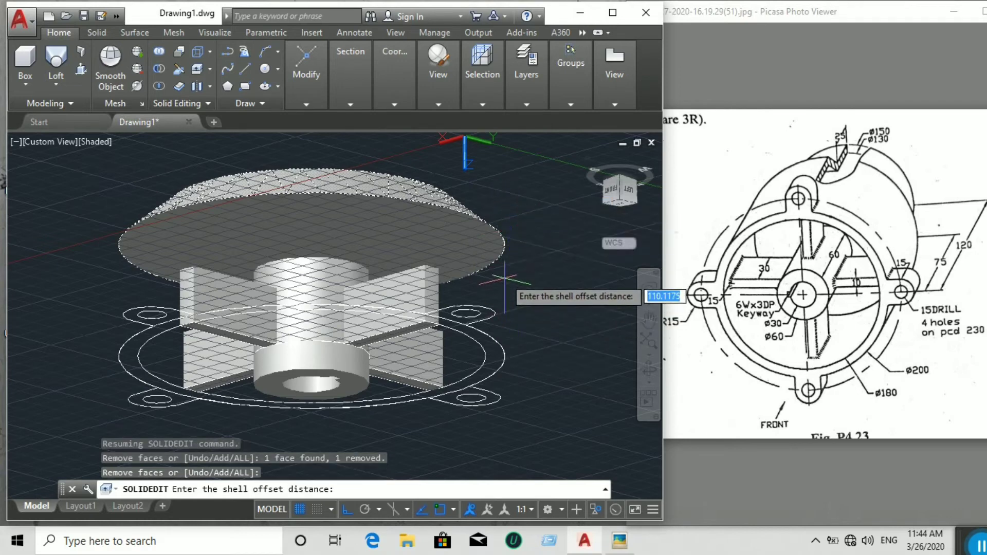
text(1)
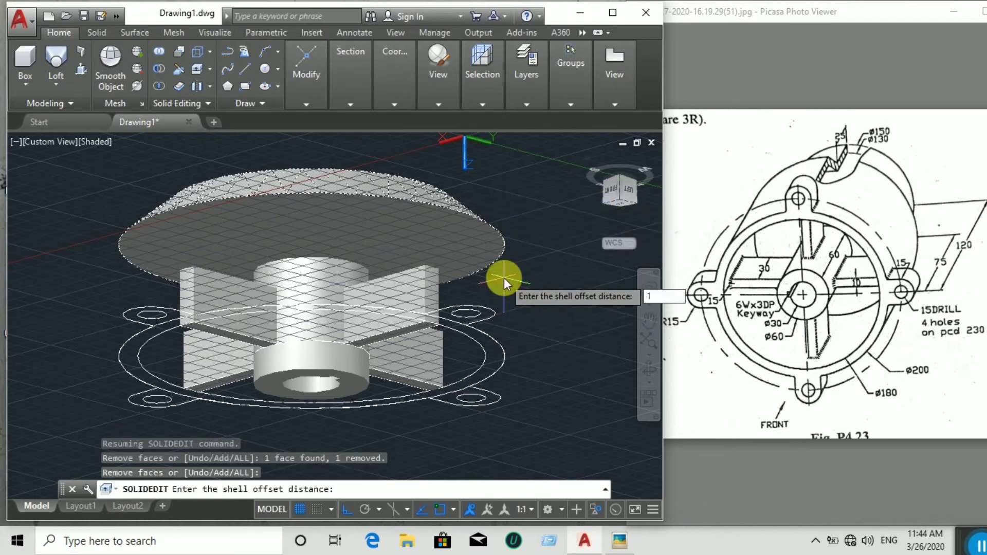
text(0)
key(Return)
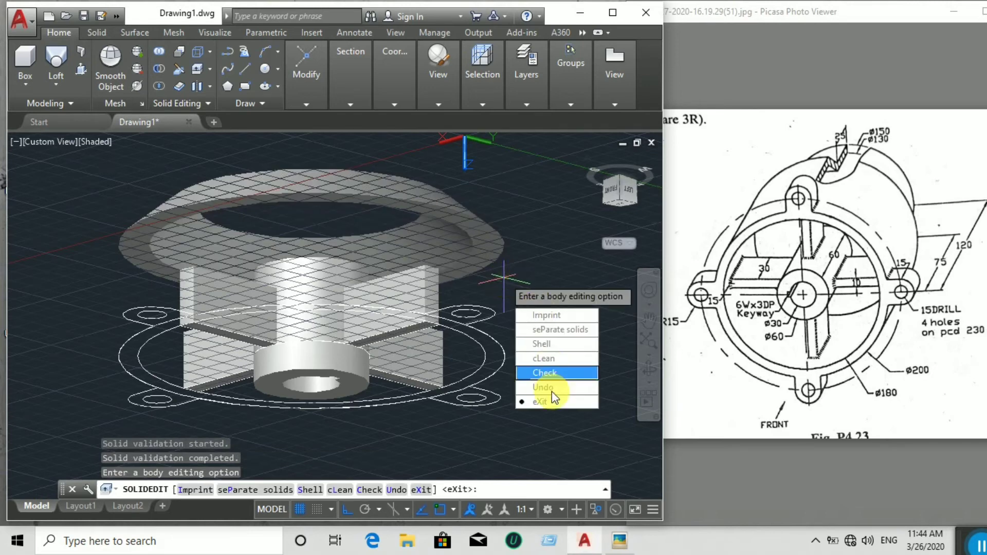
click(540, 401)
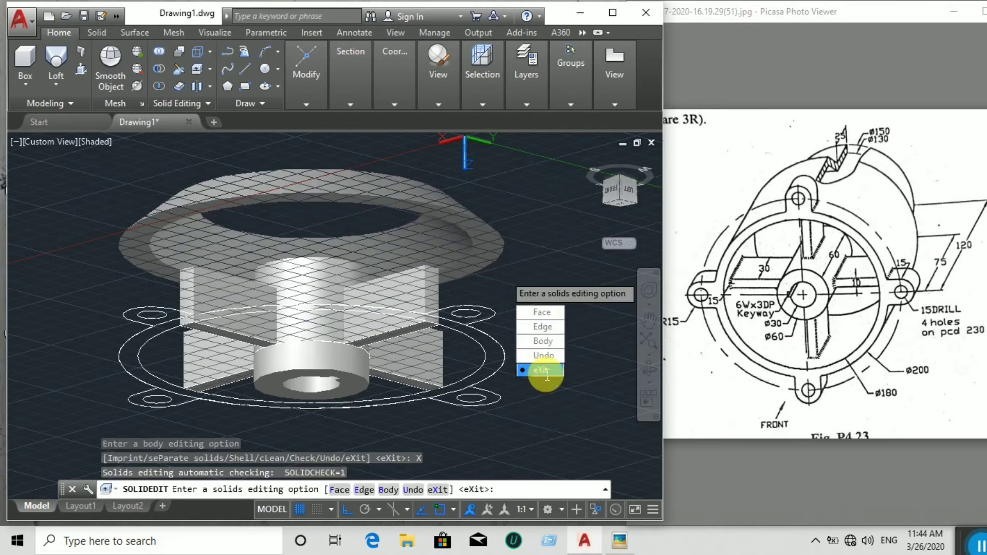
click(547, 371)
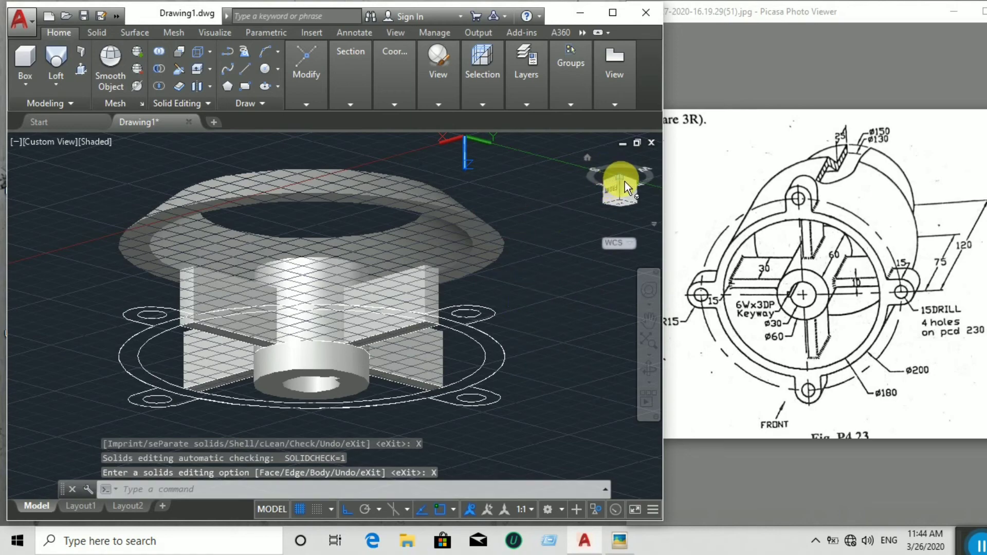
Step: Draw a circle of diameter 150 centred on the hub axis at the narrow open end of the tapered shell
mouse_move(624, 181)
mouse_down()
mouse_move(627, 257)
mouse_move(617, 264)
mouse_move(614, 247)
mouse_up()
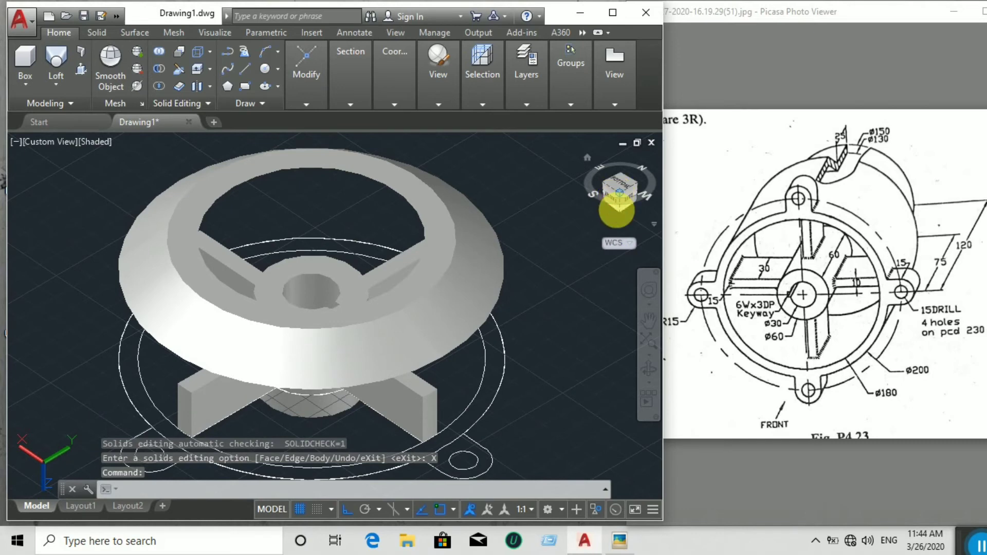
mouse_move(617, 210)
mouse_down()
mouse_move(617, 221)
mouse_move(622, 183)
mouse_up()
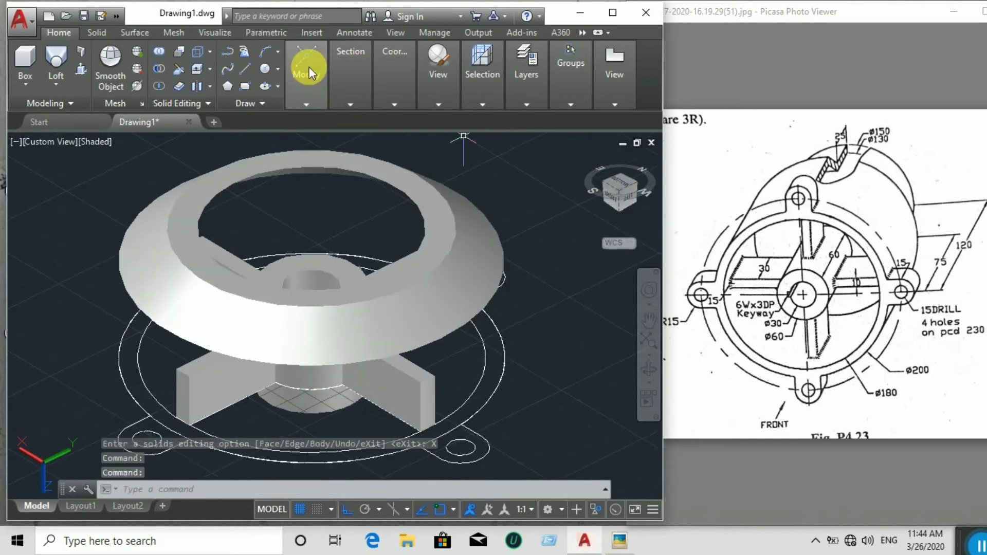
click(310, 67)
click(266, 68)
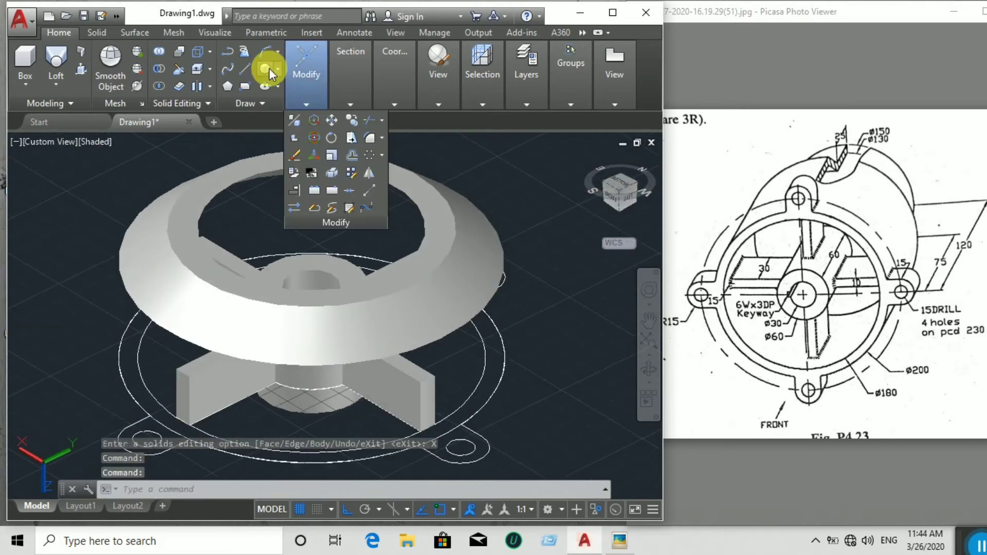
click(428, 226)
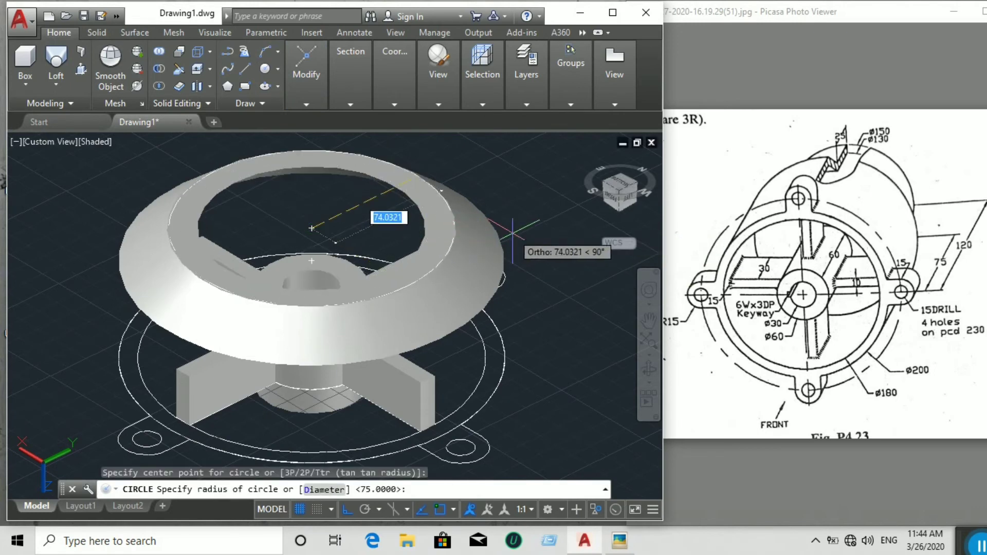
text(d)
key(Return)
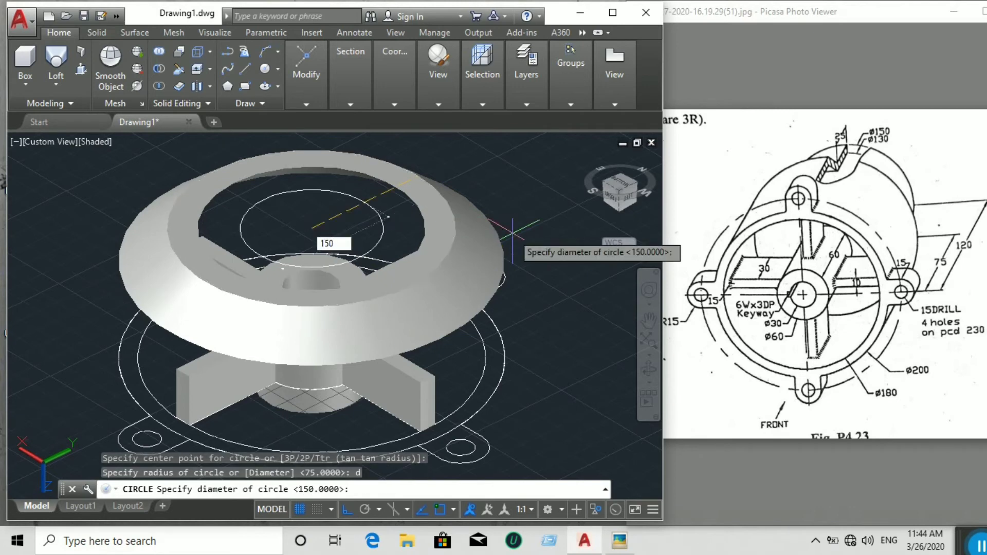
text(150)
key(Return)
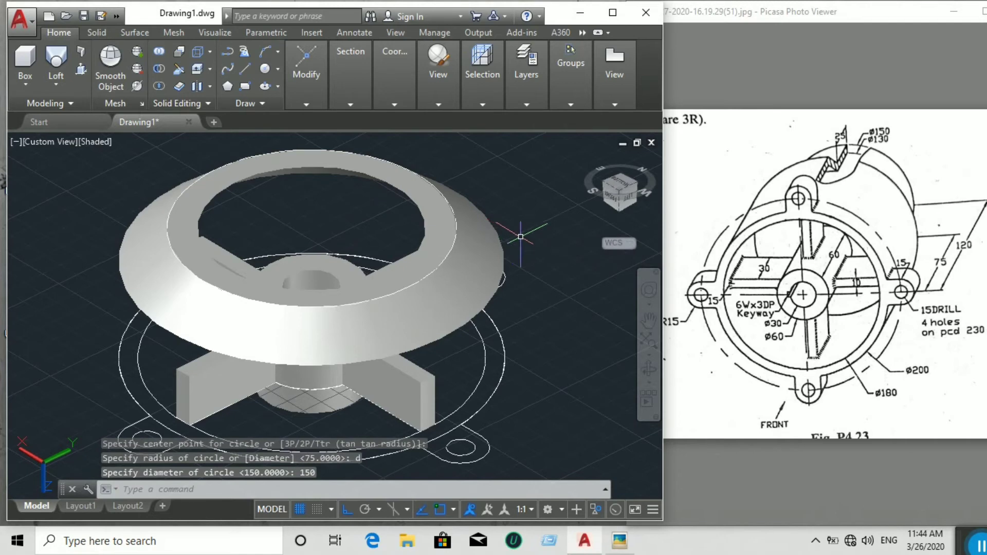
Step: Draw a circle of radius 60 concentric with the 150 diameter circle at the tapered shell's narrow end
click(262, 76)
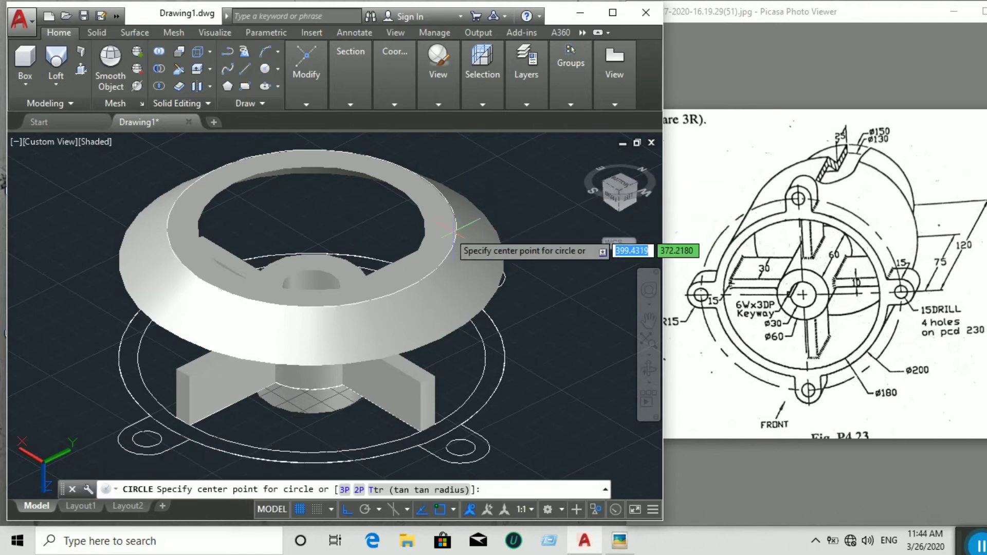
click(311, 228)
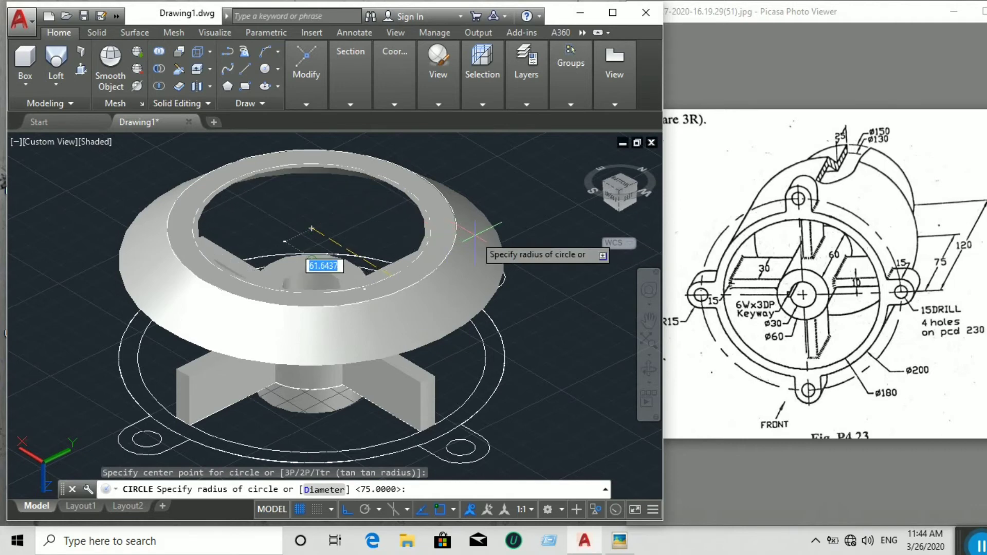
text(60)
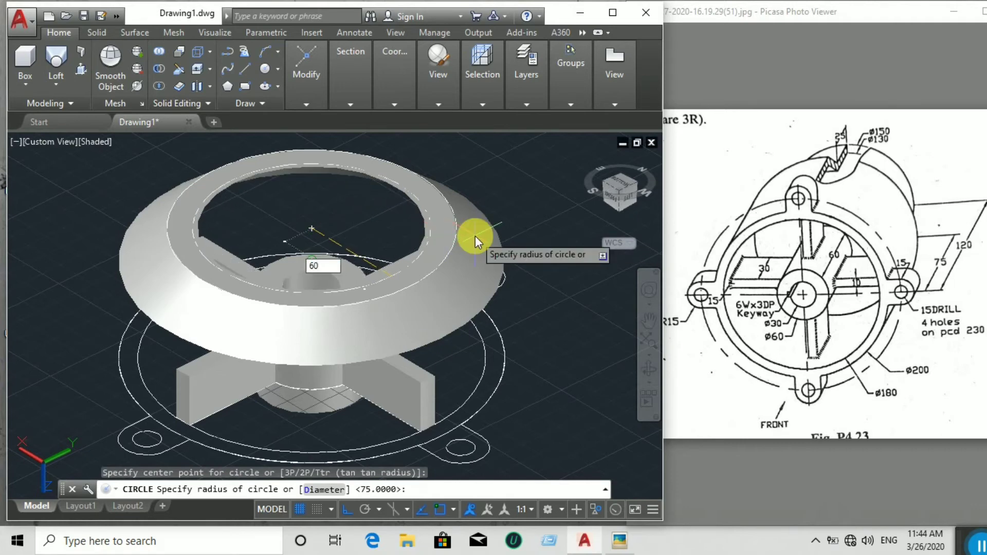
key(Return)
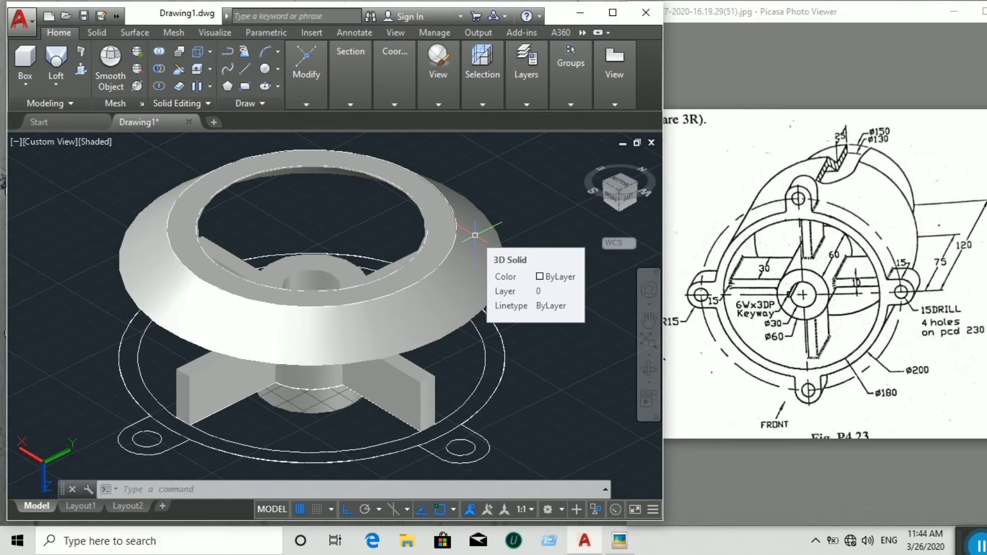
Step: Switch the display to 2D Wireframe and presspull the ring between the two narrow-end circles 25 outward from the taper
click(97, 144)
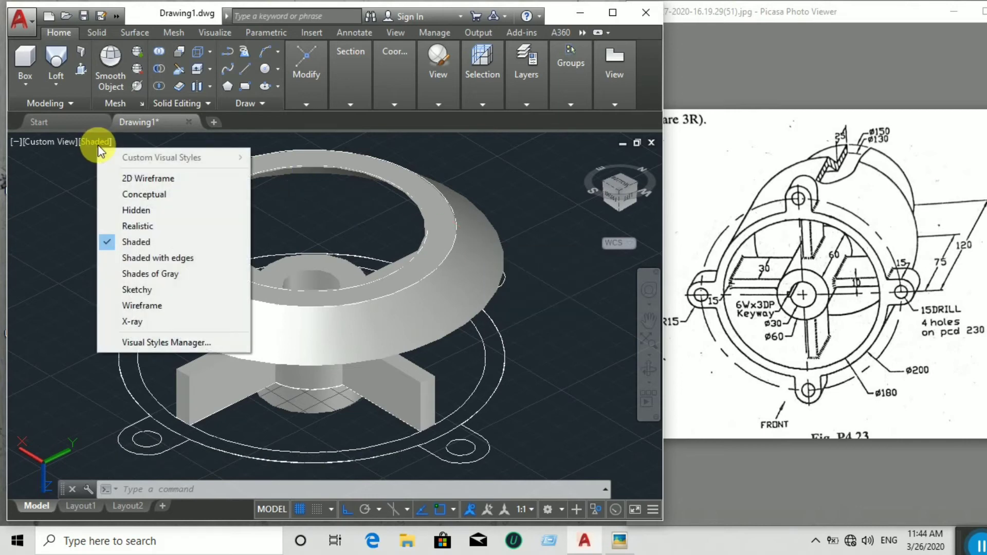
click(139, 180)
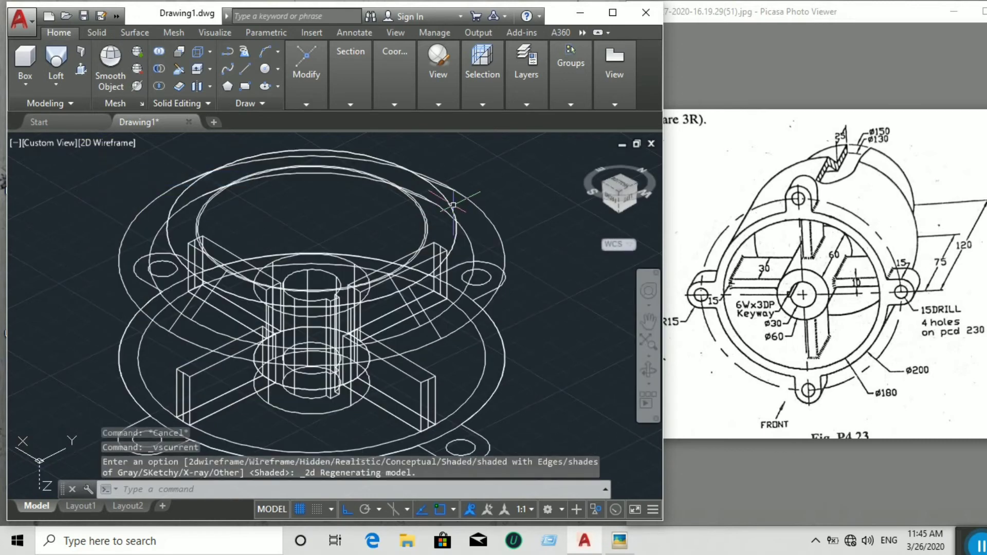
click(83, 67)
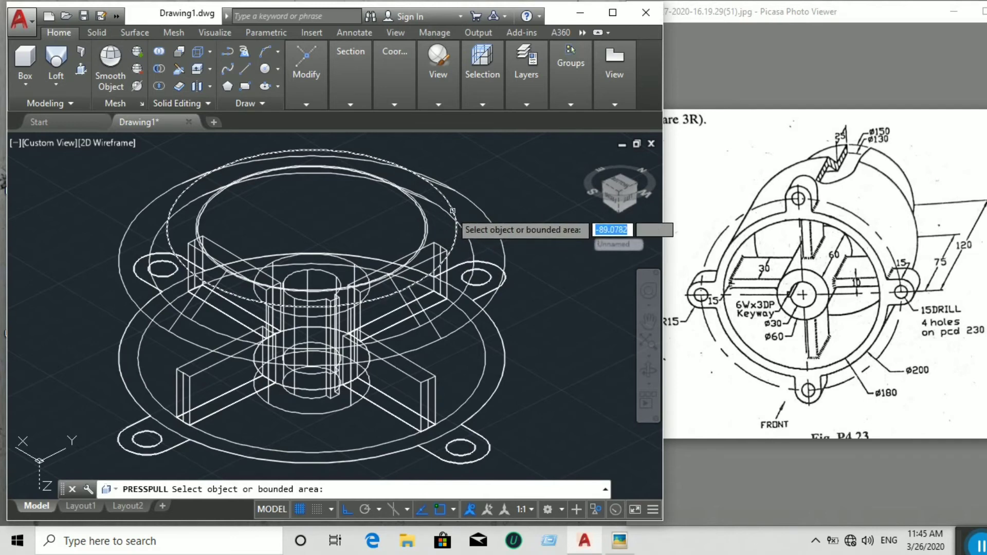
click(429, 219)
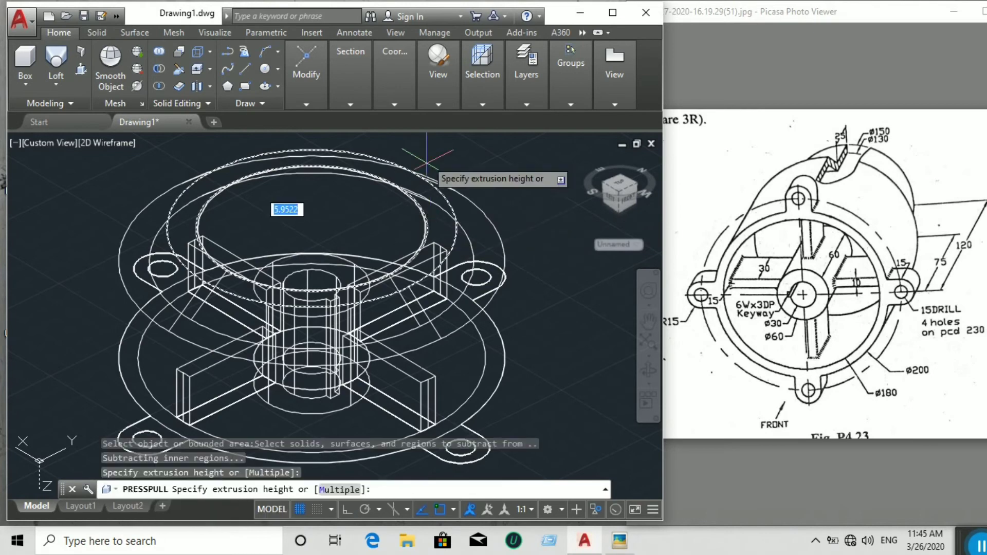
scroll(425, 140, down, 2)
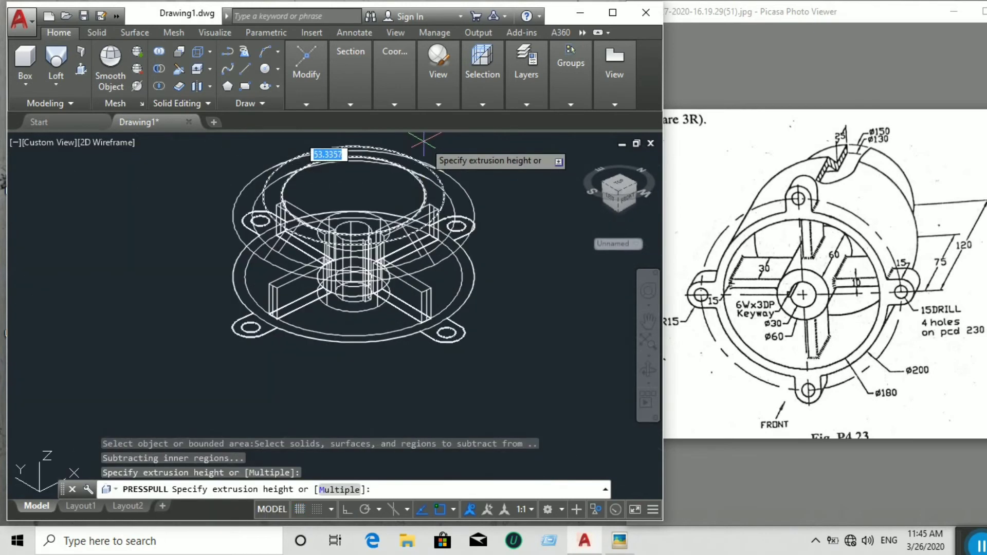
middle_drag(424, 140, 420, 216)
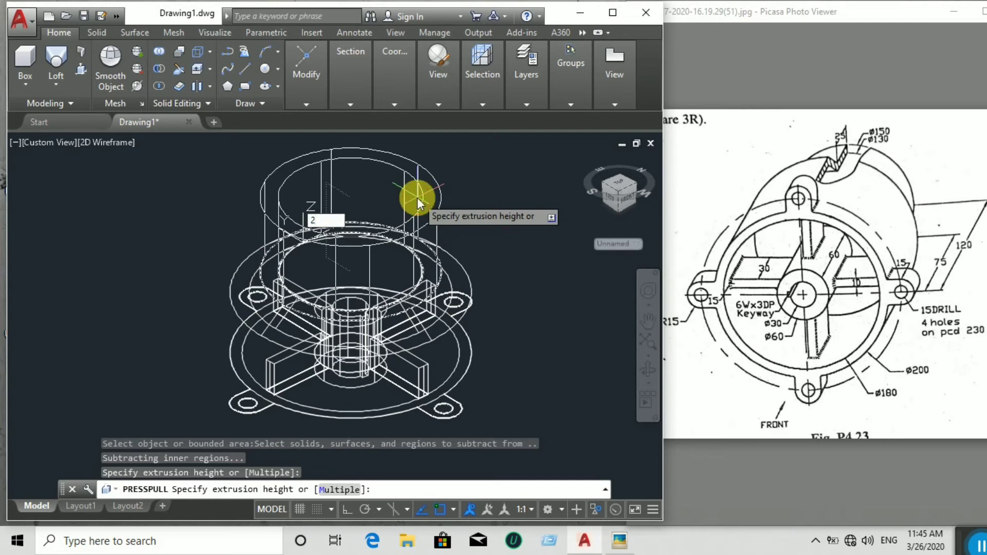
key(Return)
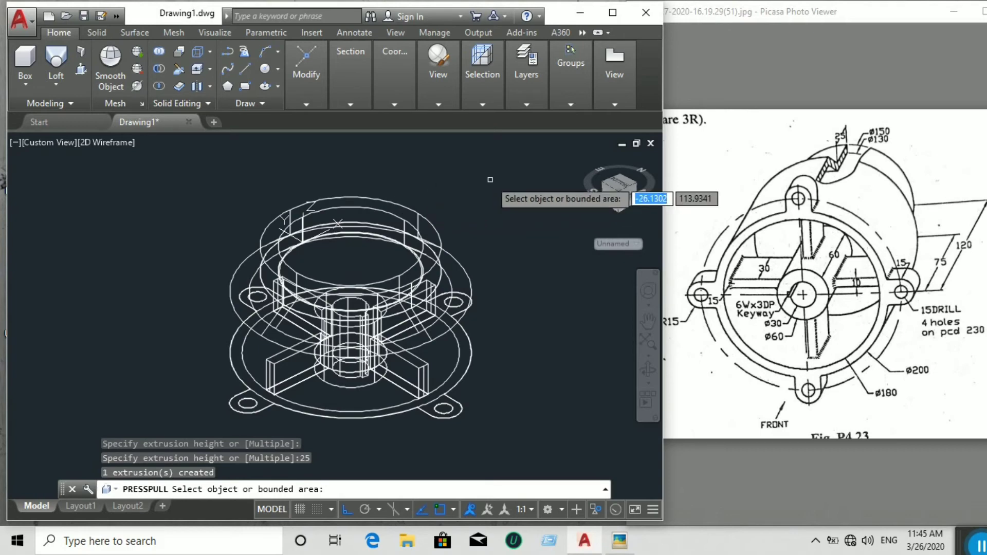
Step: Leave the Presspull command and set the visual style back to Shaded
click(94, 143)
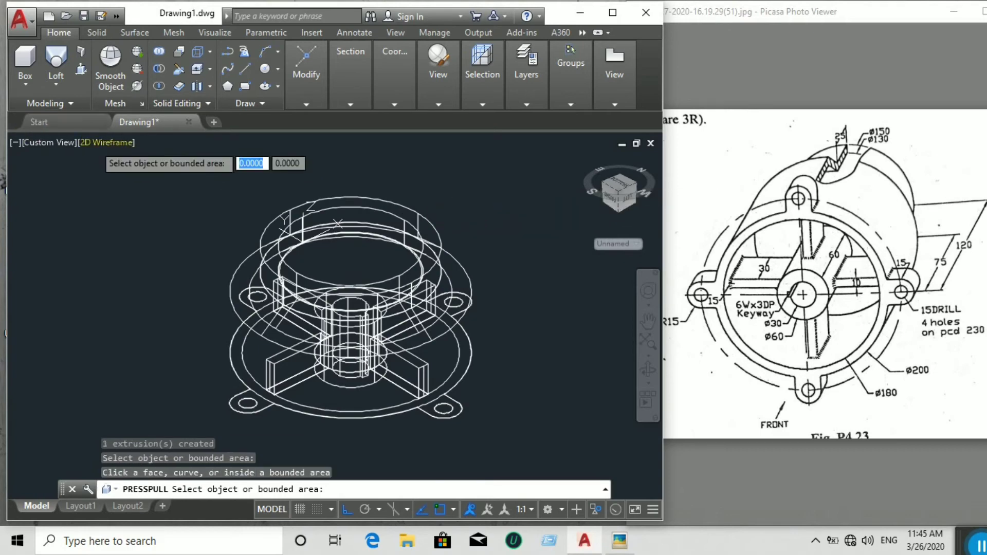
click(99, 141)
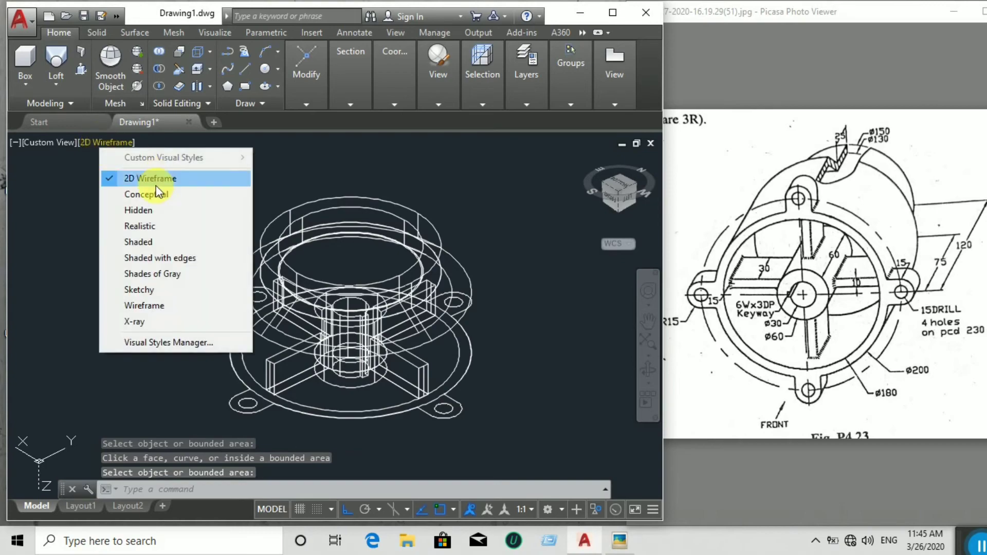
click(154, 241)
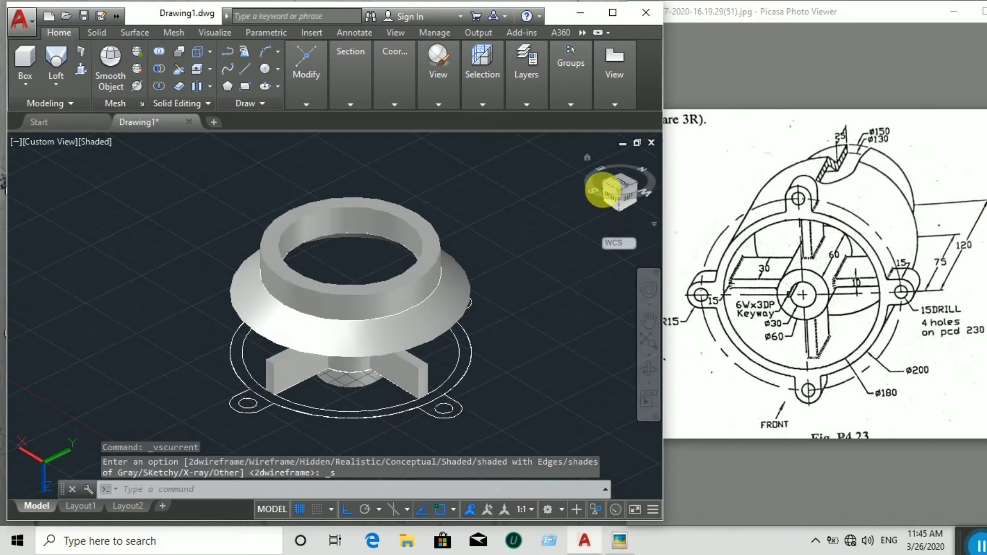
Step: End the object isolation to bring back the hidden cylindrical body and its lugged flange
mouse_move(609, 196)
mouse_down()
mouse_move(622, 191)
mouse_move(624, 144)
mouse_move(624, 478)
mouse_move(621, 172)
mouse_move(621, 183)
mouse_up()
right_click(504, 312)
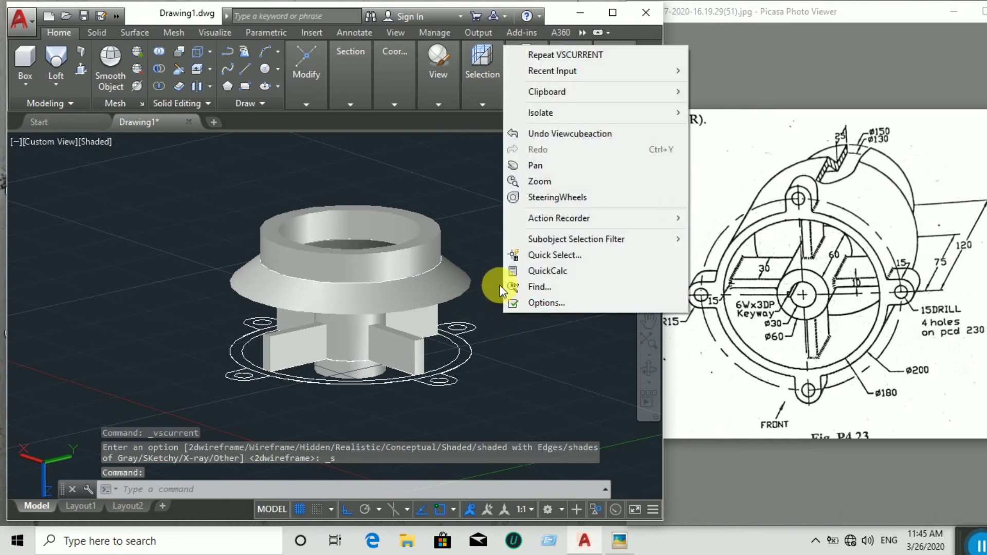
mouse_move(601, 114)
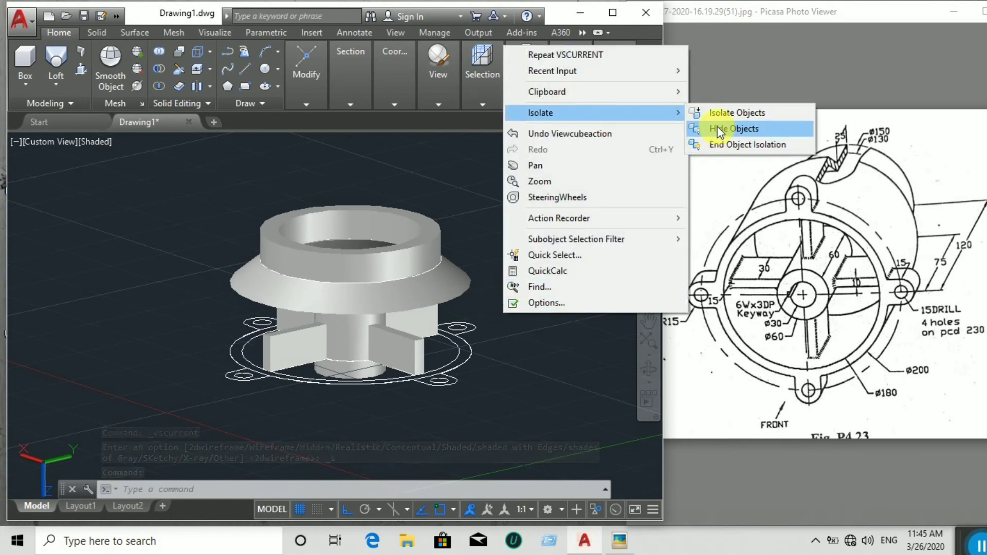
click(718, 144)
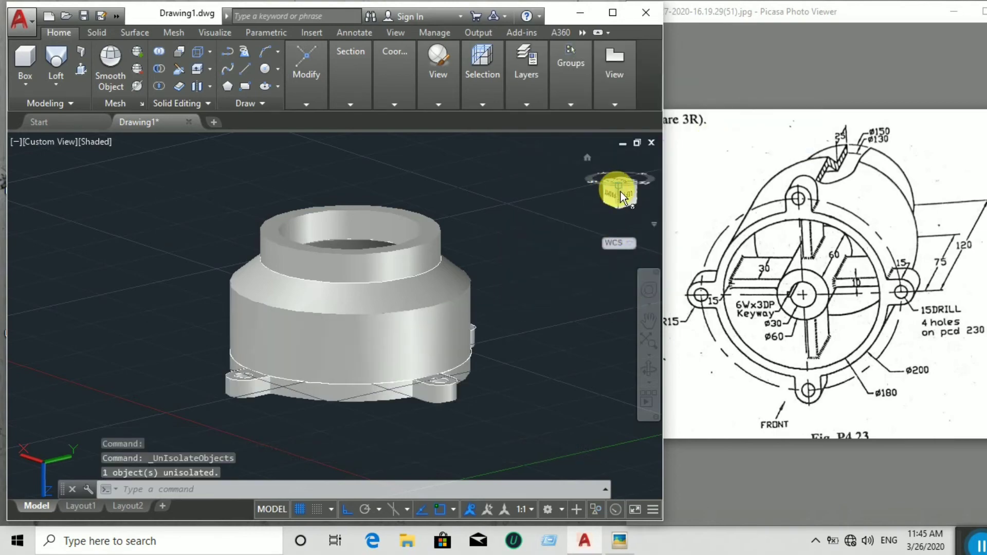
Step: Union the flanged body, hub, ribs, tapered shell and end collar into one solid
mouse_move(621, 192)
shift+middle_down()
mouse_move(621, 177)
mouse_move(612, 480)
mouse_move(600, 146)
mouse_move(547, 273)
mouse_move(547, 209)
mouse_move(558, 180)
mouse_move(557, 301)
mouse_move(549, 167)
mouse_move(559, 314)
mouse_move(538, 441)
mouse_move(540, 344)
mouse_move(541, 395)
shift+middle_up()
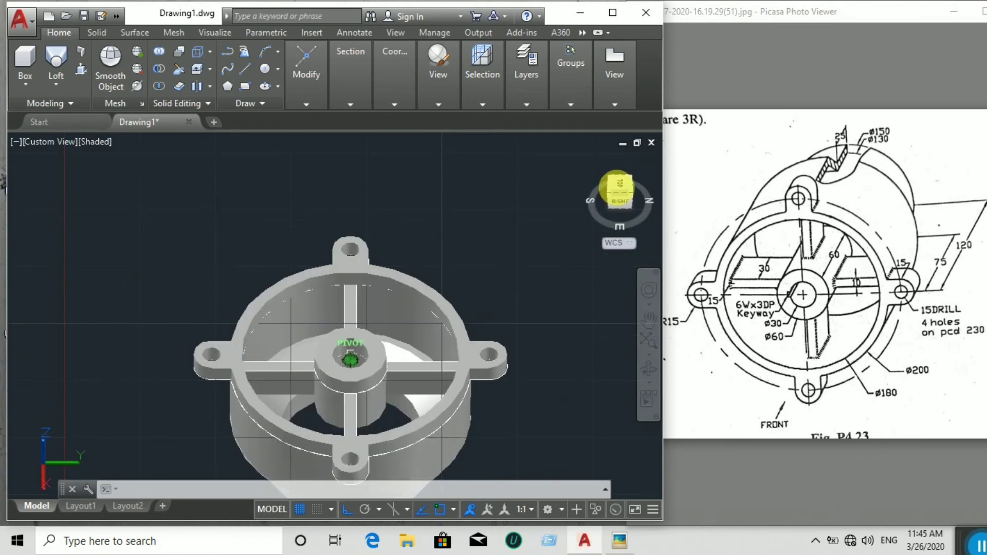
click(625, 187)
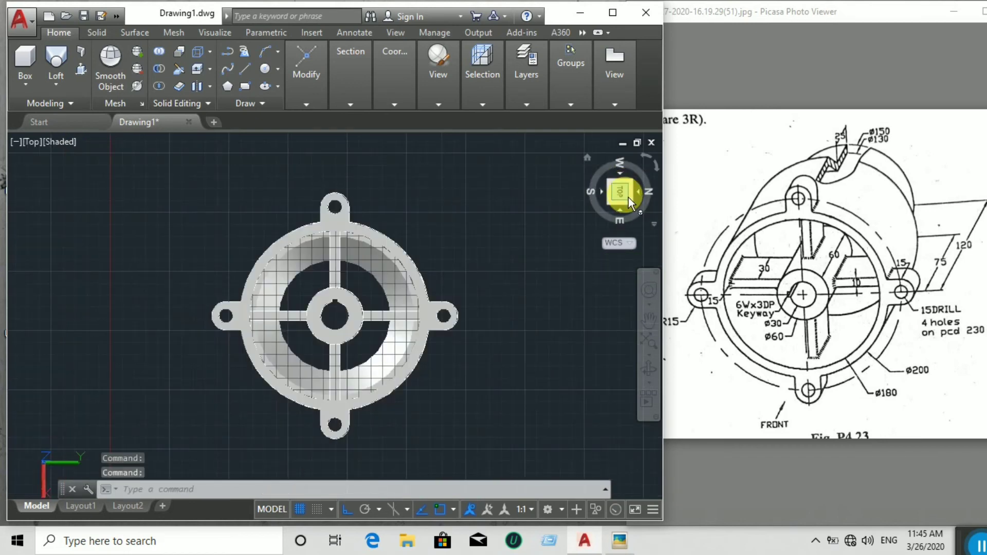
click(588, 157)
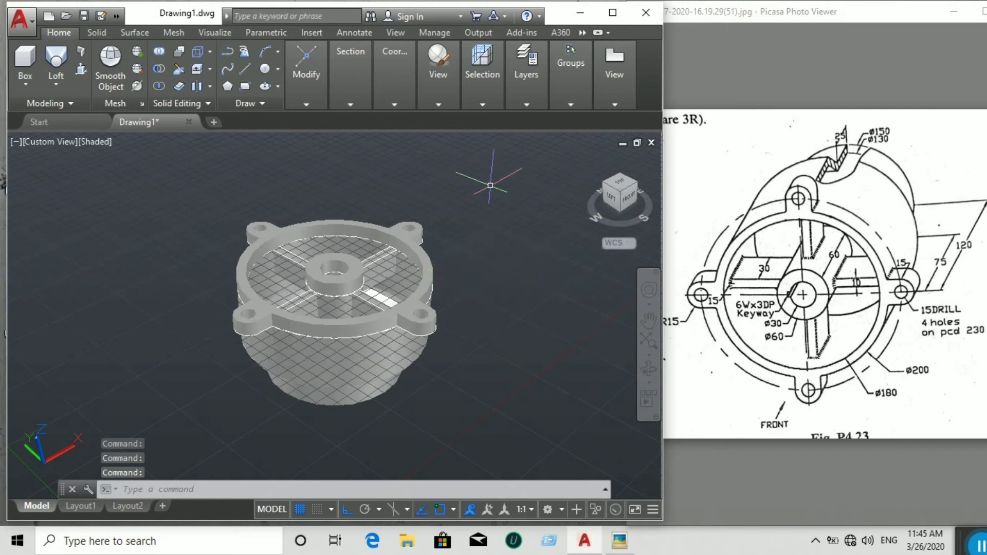
click(162, 52)
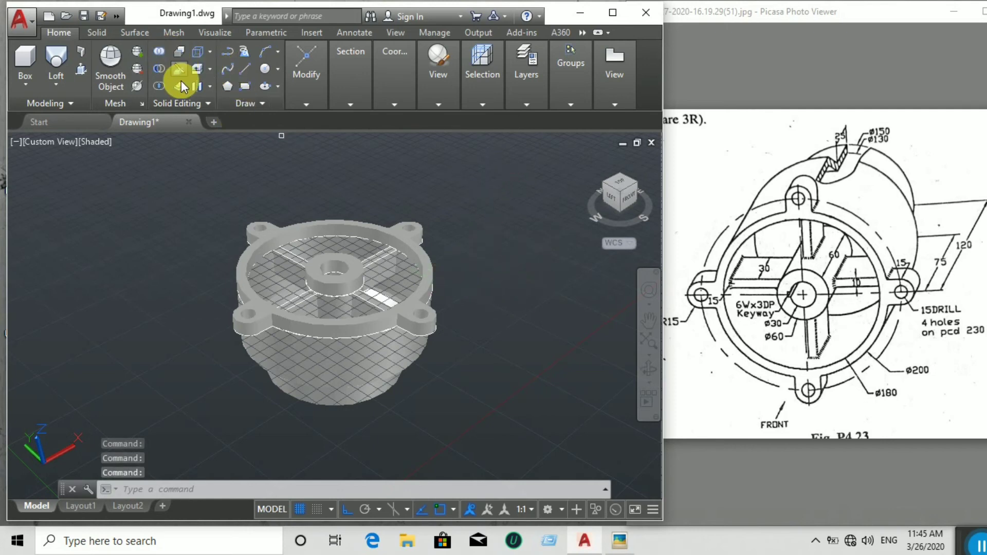
click(393, 235)
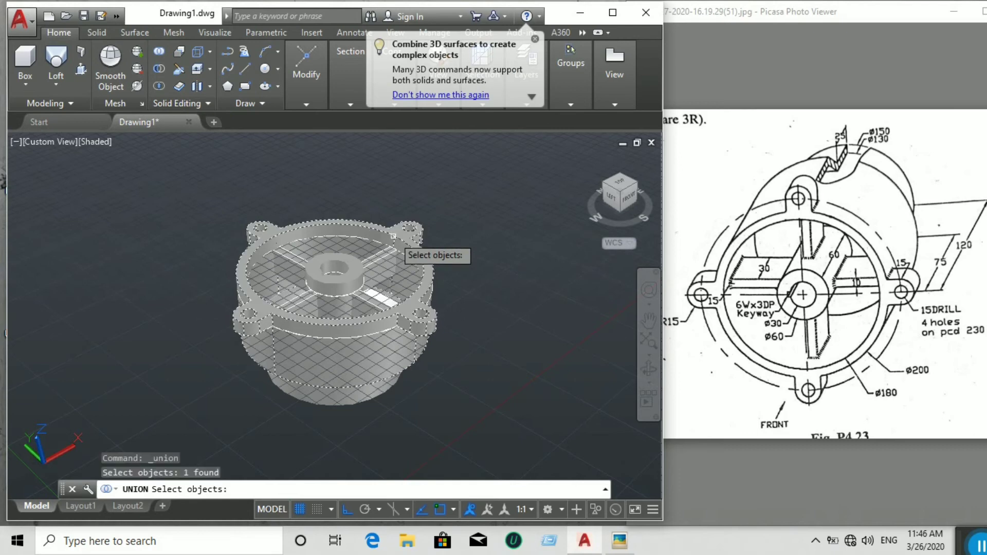
click(334, 279)
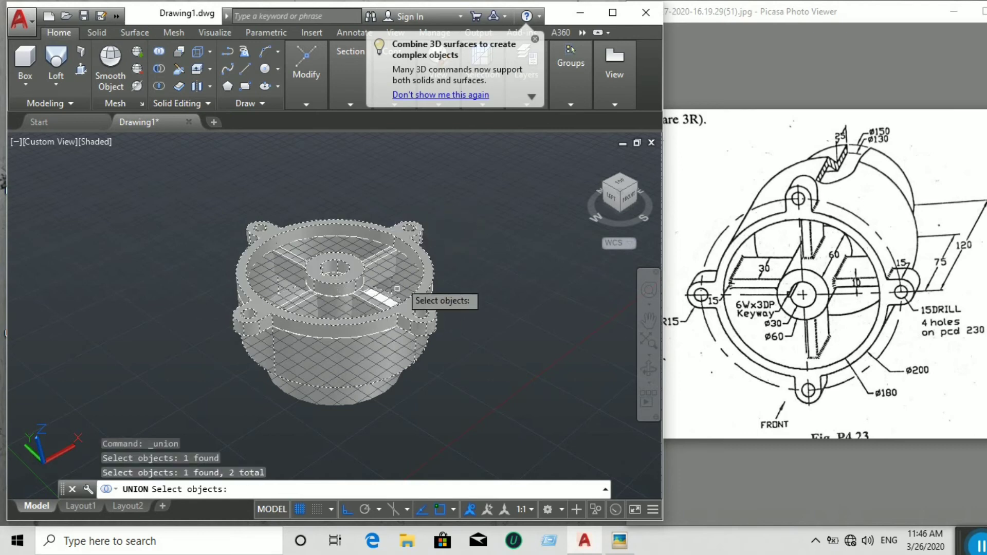
mouse_move(408, 176)
mouse_down()
mouse_move(318, 164)
mouse_move(132, 347)
mouse_move(275, 469)
mouse_move(452, 427)
mouse_move(509, 318)
mouse_up()
key(Return)
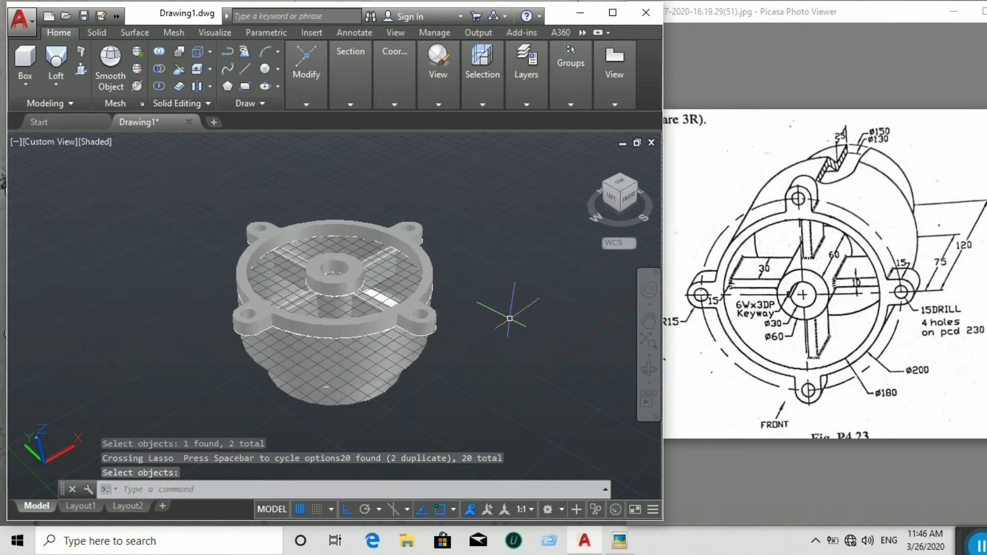
Step: Move the united housing straight up along Z from its hub centre, clear of the construction curves
click(441, 279)
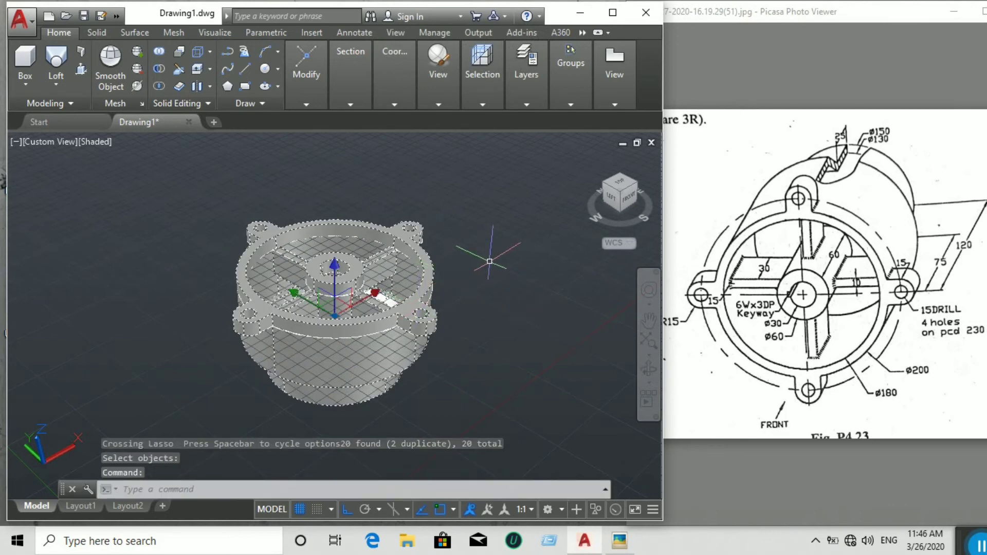
text(m)
key(Return)
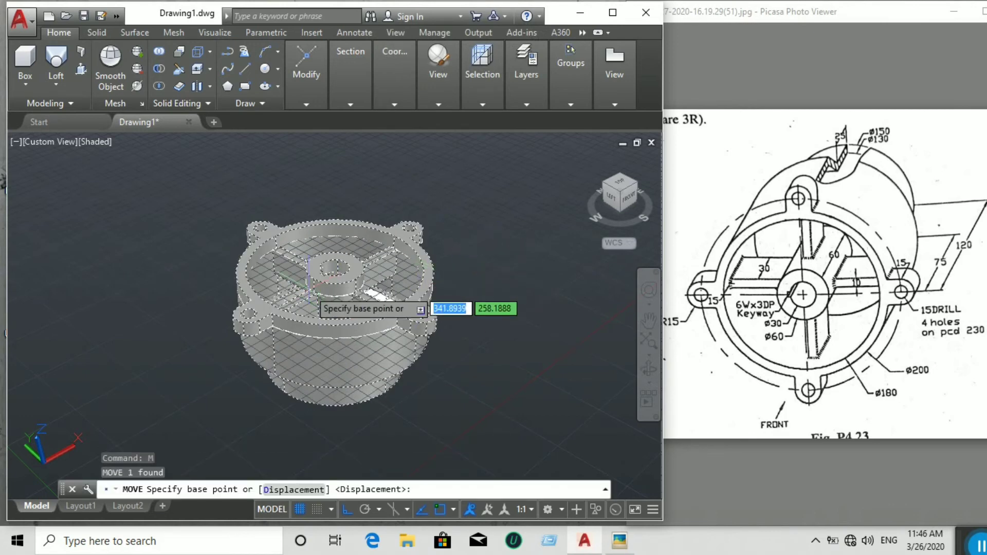
click(334, 268)
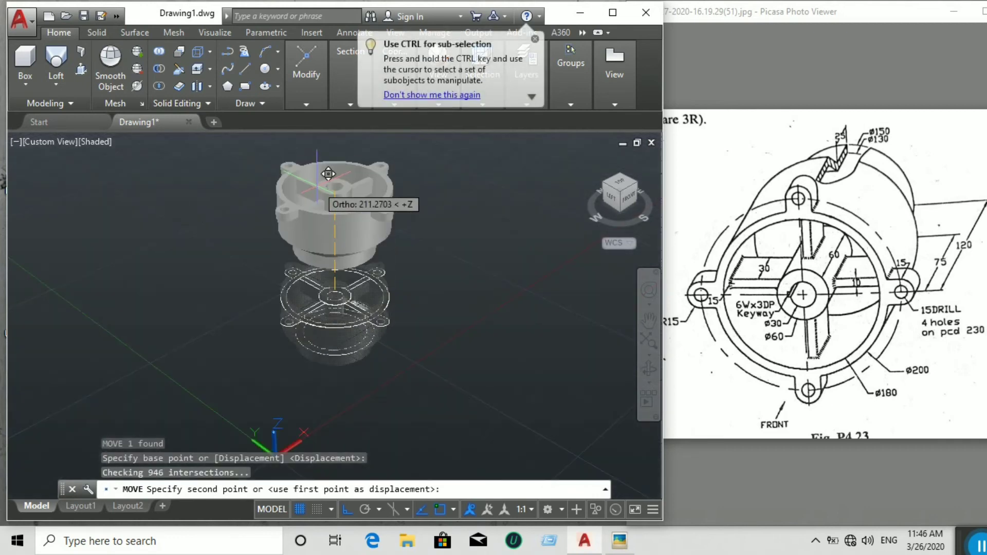
click(331, 141)
Step: Erase all the leftover construction circles and outlines below the moved housing
mouse_move(430, 267)
mouse_down()
mouse_move(288, 269)
mouse_move(329, 388)
mouse_move(434, 387)
mouse_move(381, 334)
mouse_up()
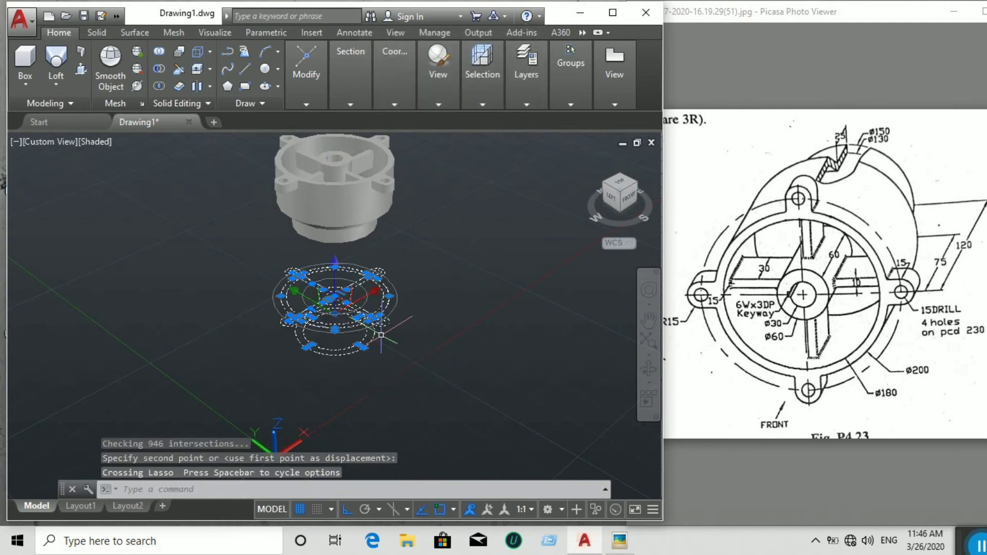
click(324, 100)
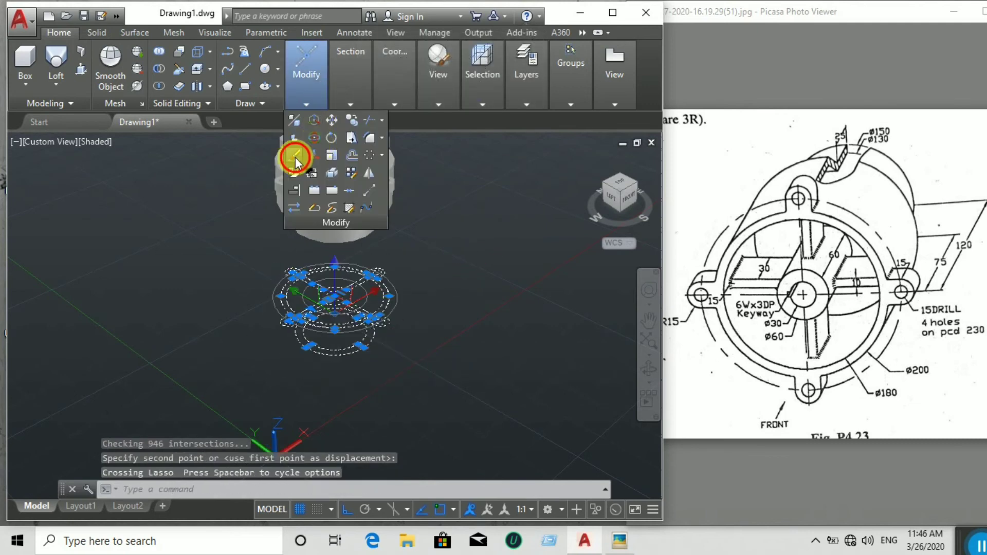
click(295, 157)
middle_drag(460, 216, 511, 303)
Step: Rotate the housing in 3D by 90 degrees about the Y axis so its lugged flange faces sideways
click(350, 108)
click(308, 105)
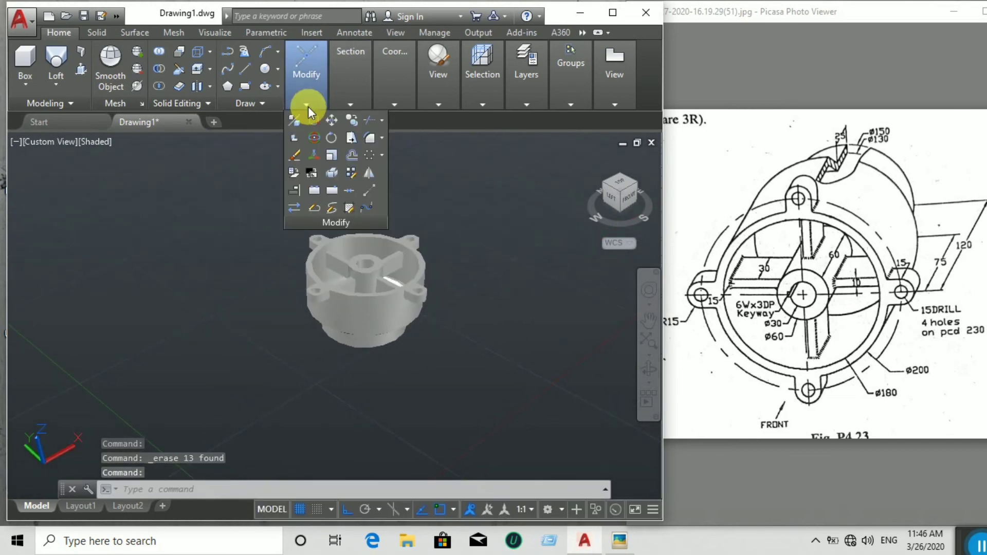
click(311, 136)
click(351, 287)
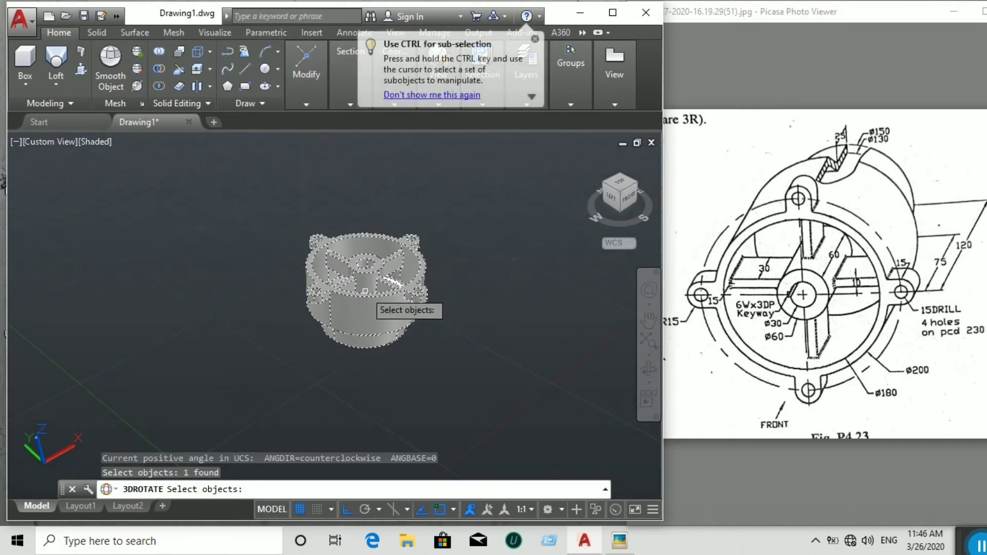
key(Return)
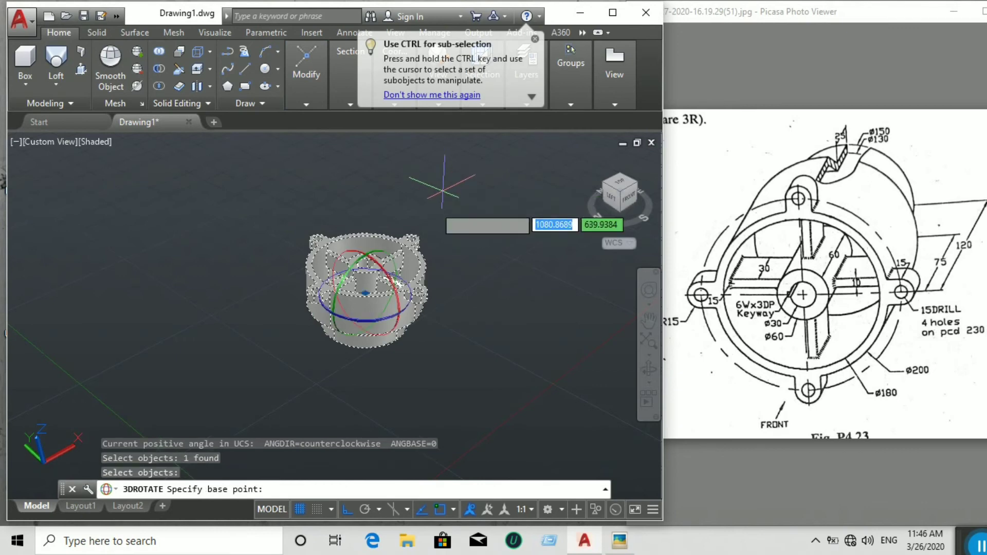
click(365, 264)
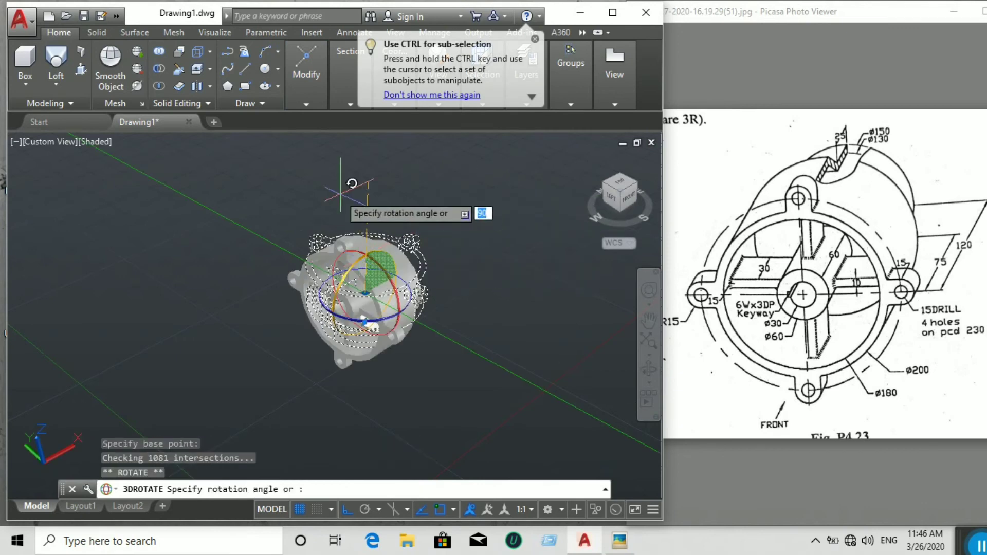
click(237, 182)
right_click(423, 198)
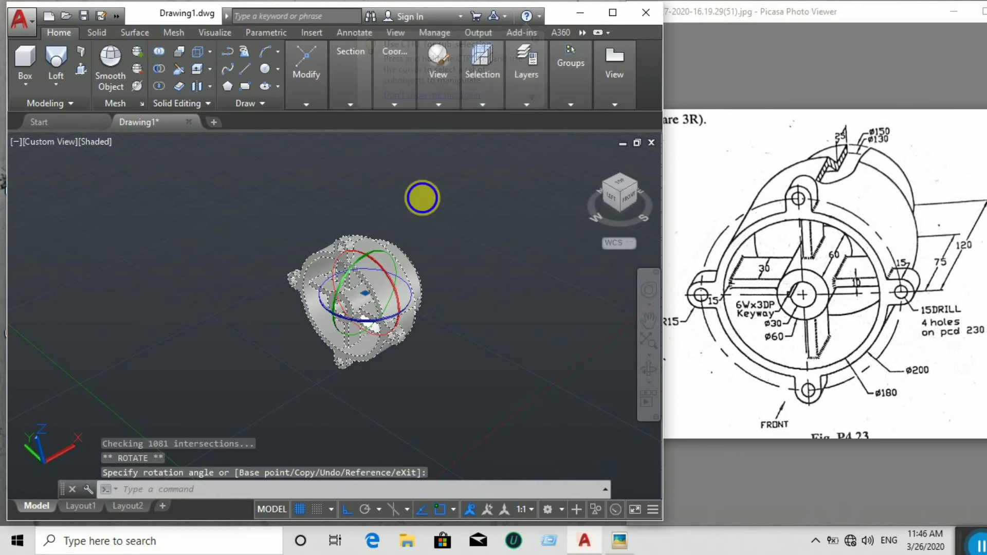
click(245, 69)
click(245, 68)
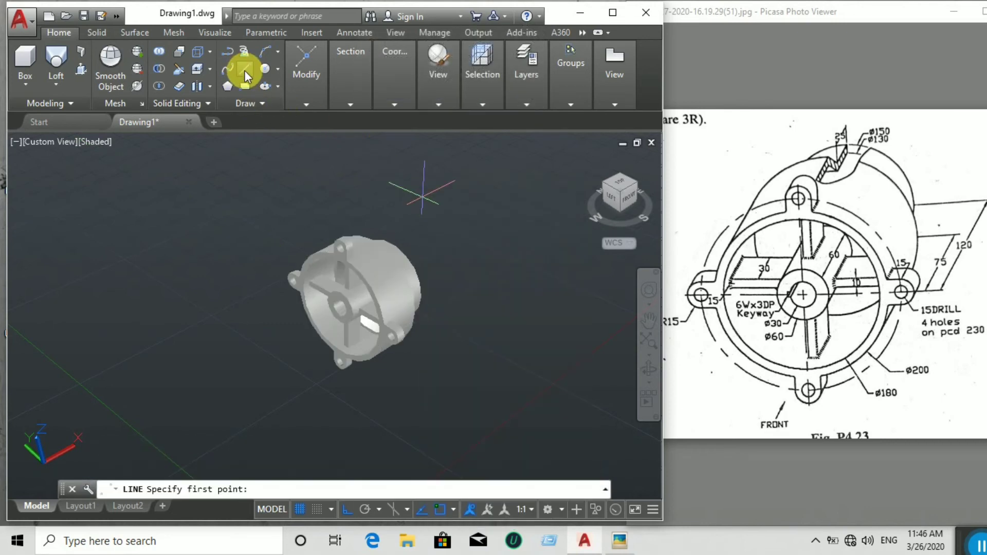
click(319, 168)
right_click(320, 165)
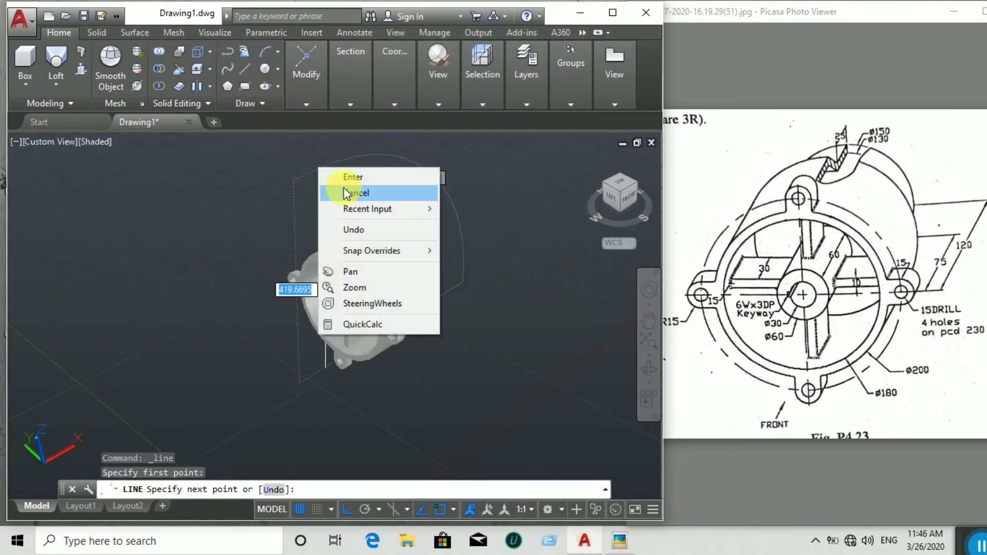
click(344, 192)
Step: Examine the housing from its rear and flange sides, comparing the hub, ribs and lugs with the reference figure
middle_drag(452, 227, 466, 212)
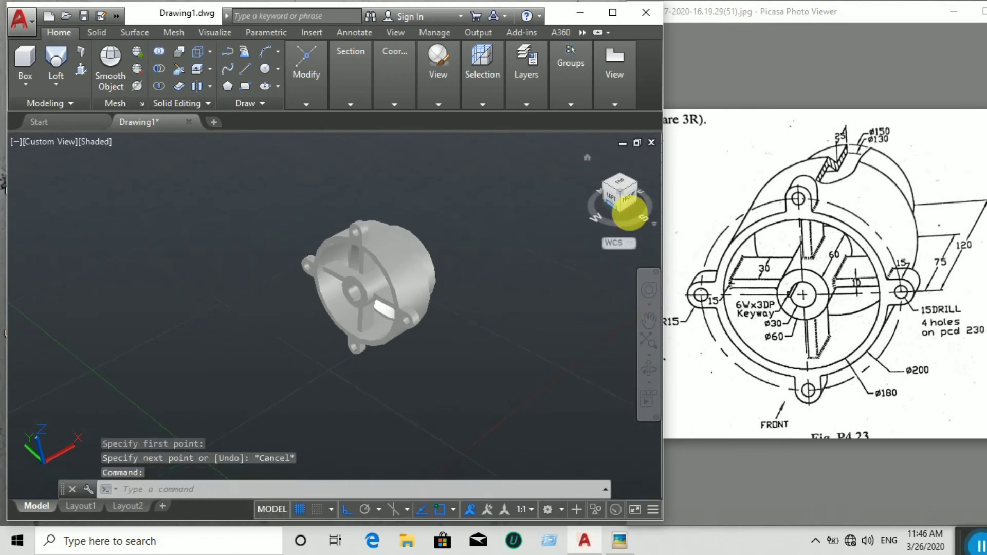
mouse_move(610, 226)
shift+middle_down()
mouse_move(148, 232)
mouse_move(214, 231)
mouse_move(128, 211)
mouse_move(221, 187)
mouse_move(612, 209)
shift+middle_up()
scroll(482, 246, up, 2)
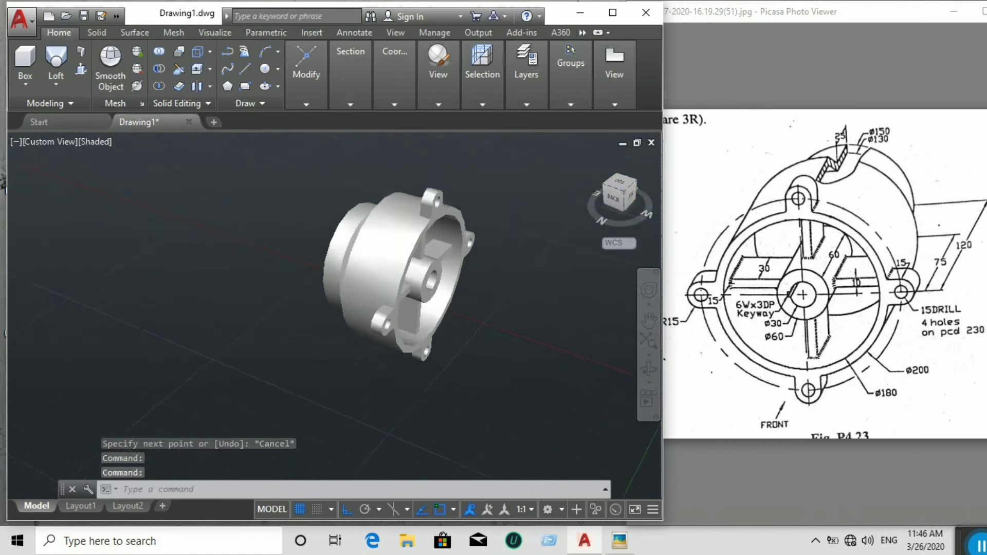
middle_drag(522, 234, 431, 273)
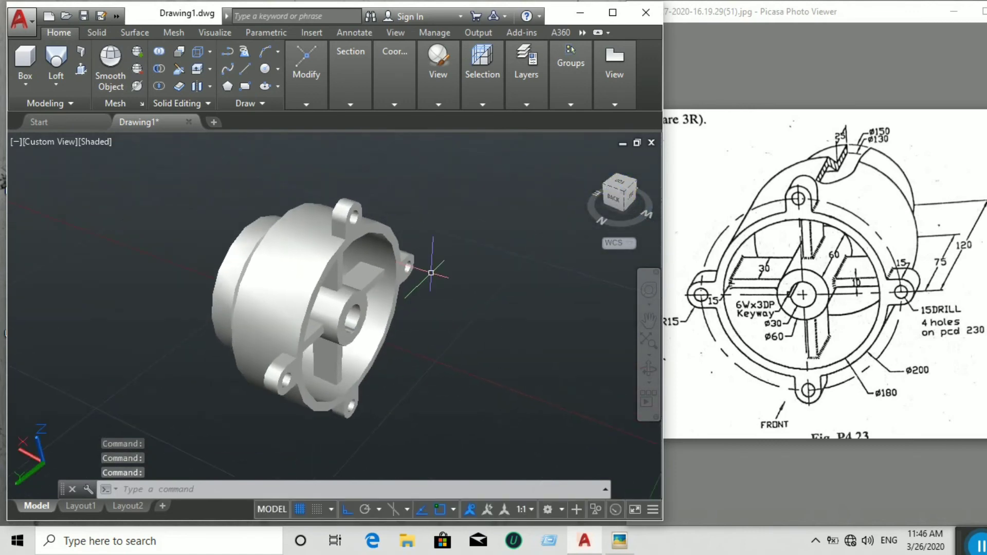
scroll(505, 254, up, 3)
scroll(505, 254, down, 2)
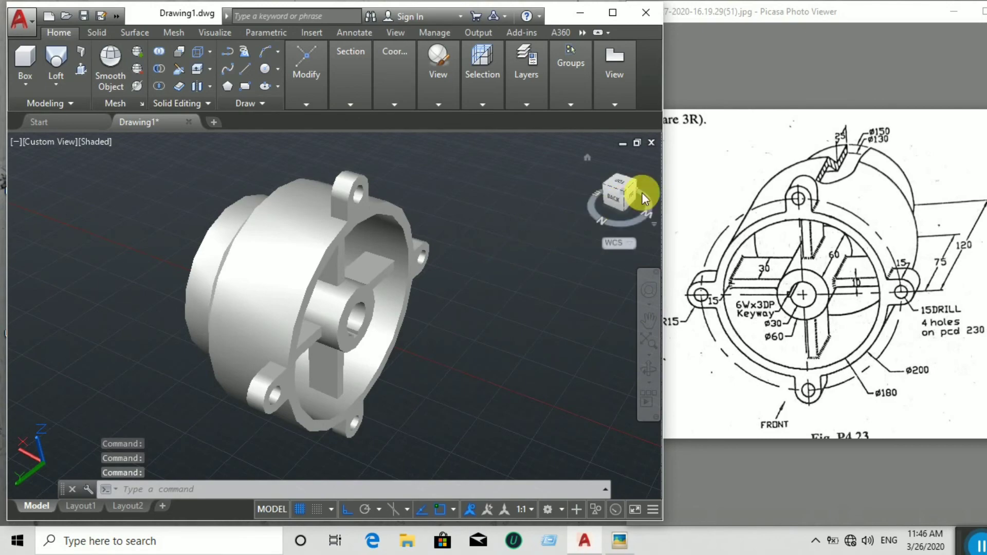
shift+middle_drag(630, 196, 510, 281)
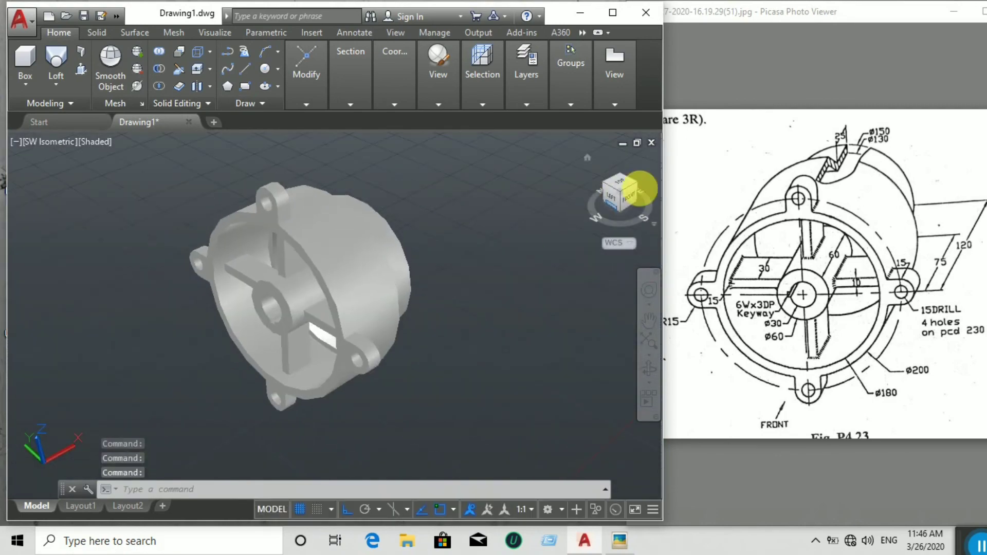
mouse_move(621, 195)
mouse_down()
mouse_move(670, 190)
mouse_move(645, 193)
mouse_up()
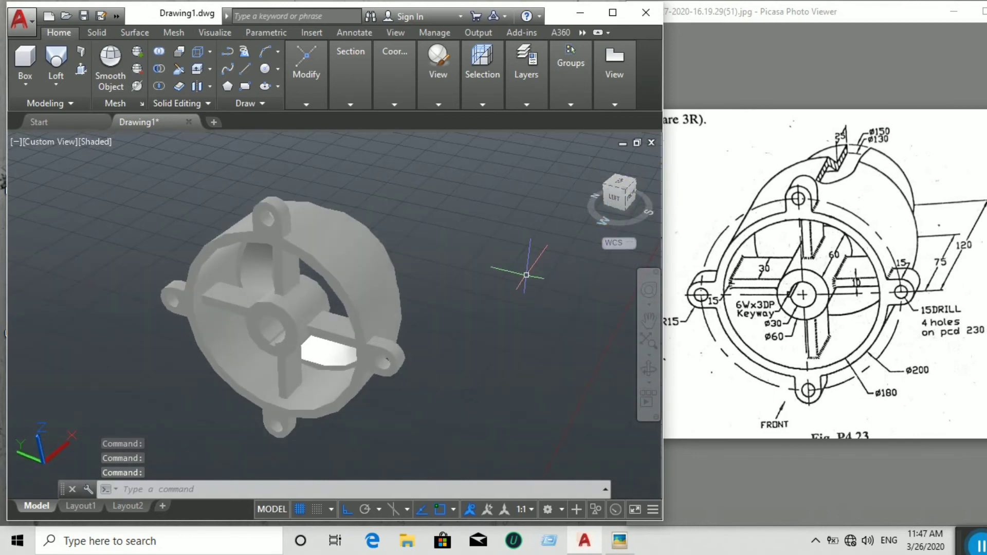
Step: Open the Materials Browser with the MATERIALS command
text(atr)
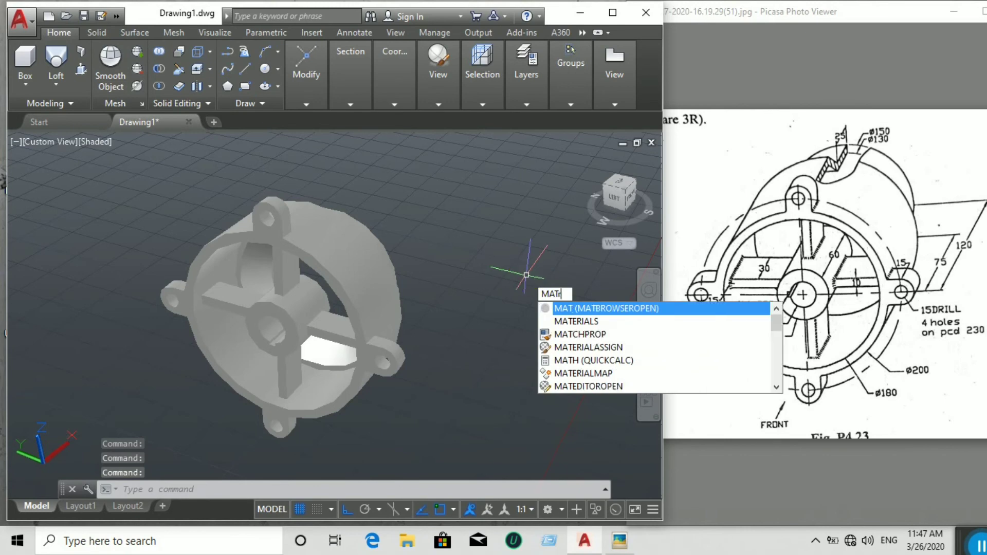
text(ei)
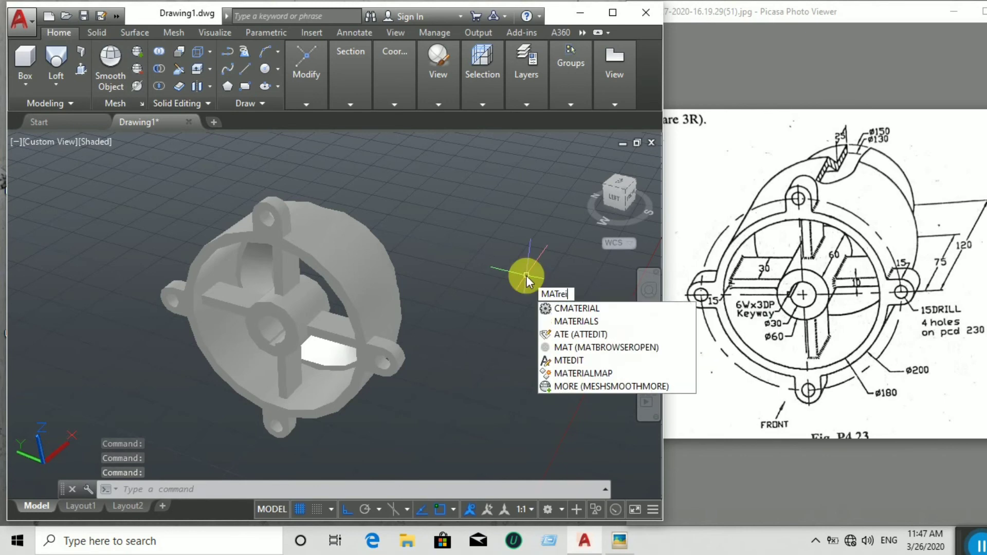
text(als)
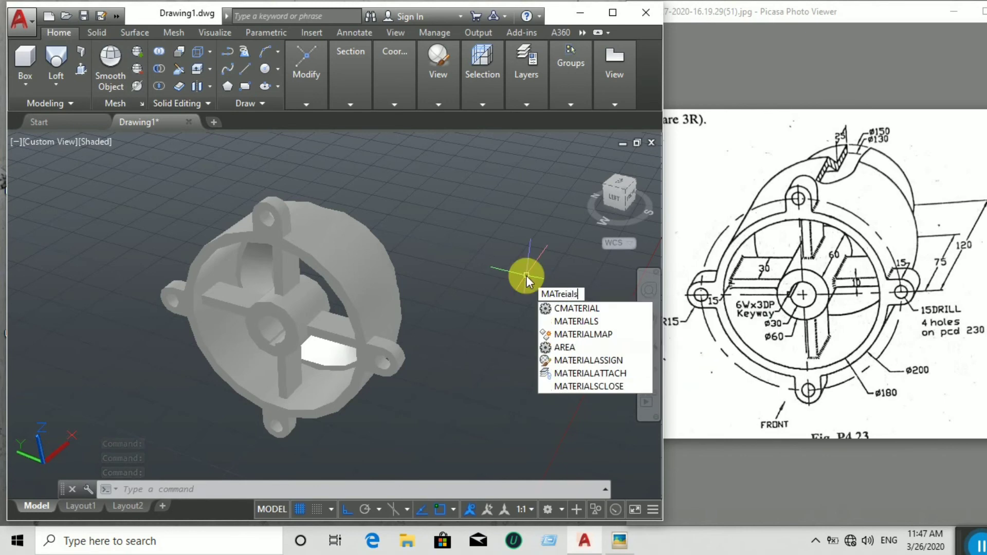
key(Return)
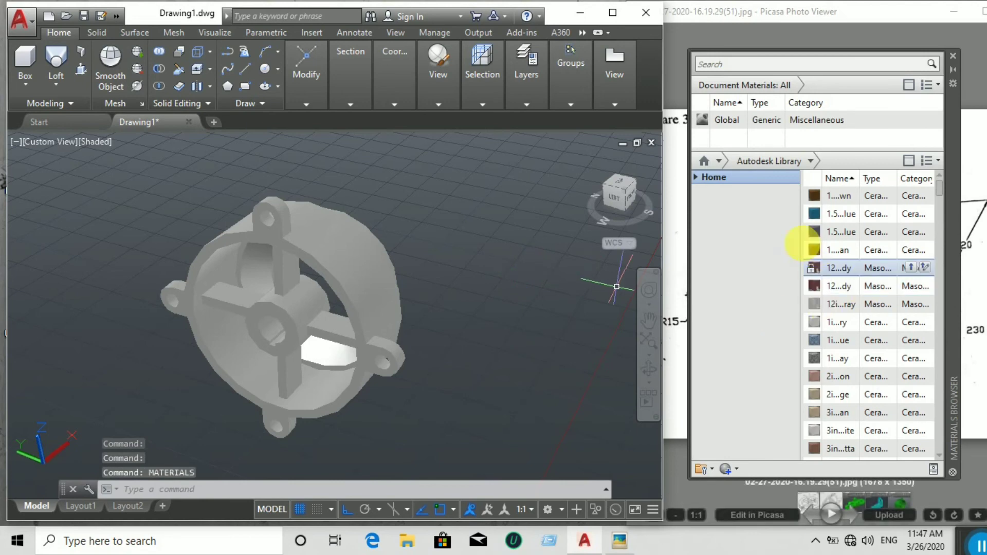
Step: Apply the purple plastic material from the Autodesk Library to the housing
scroll(862, 306, down, 6)
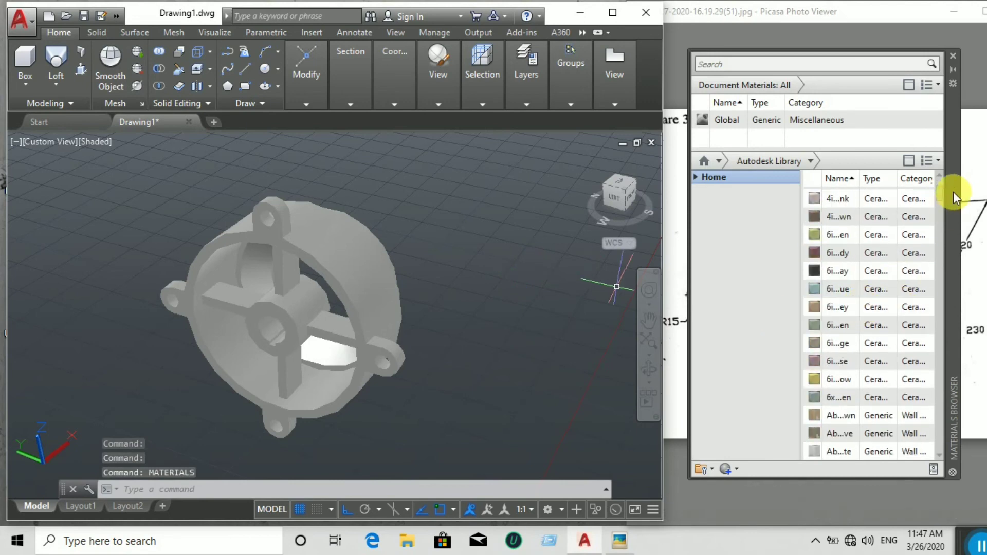
drag(939, 198, 952, 394)
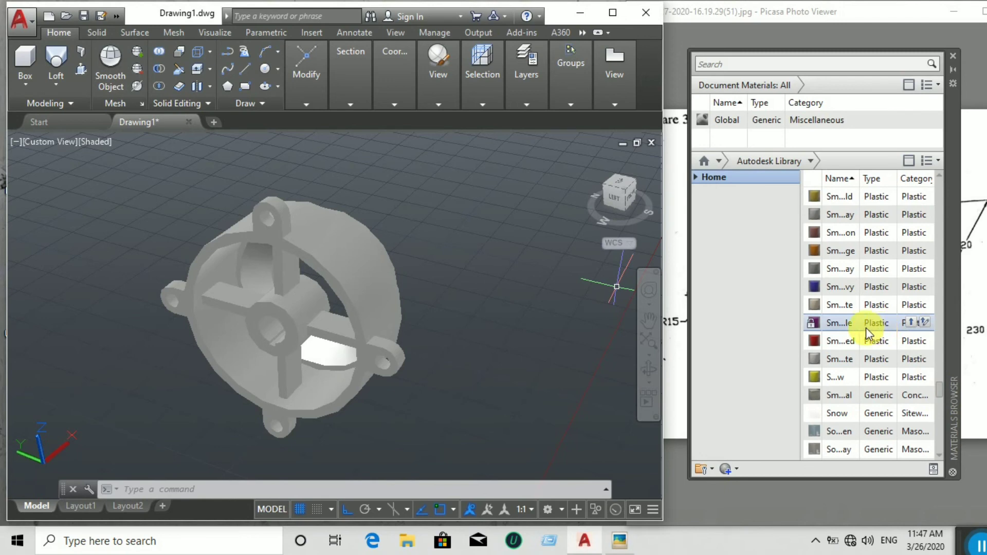
drag(353, 286, 350, 283)
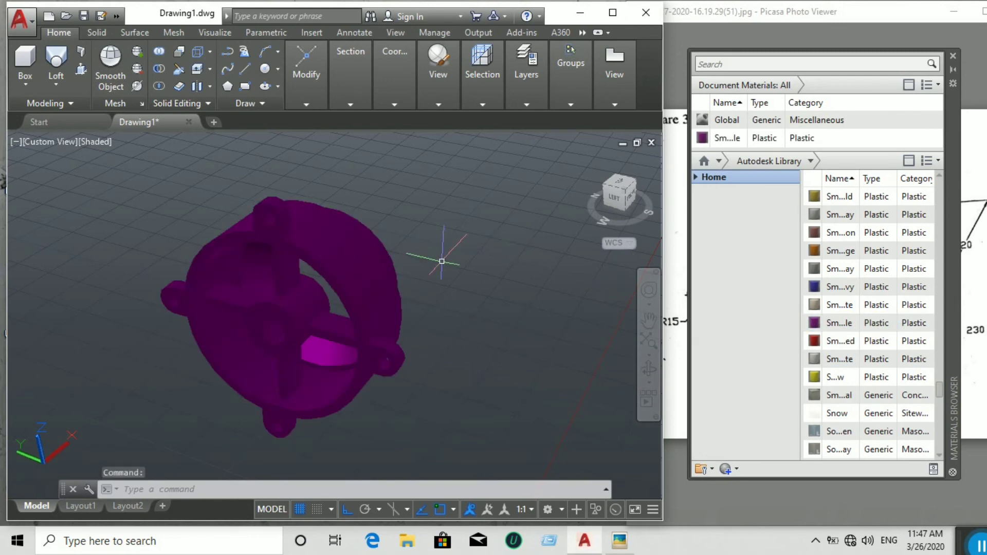
Step: Assign a turquoise wall paint material from the Autodesk Library to the housing
scroll(900, 344, down, 15)
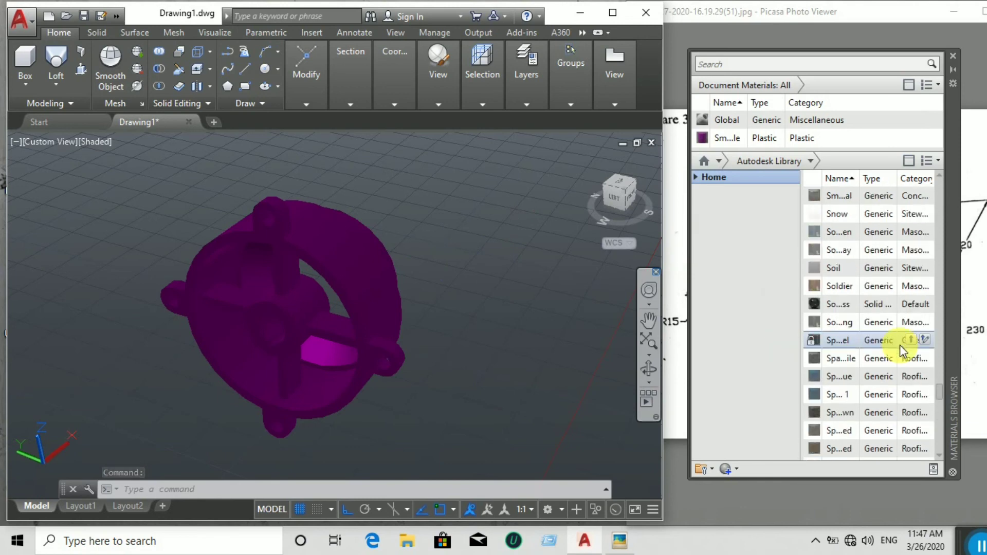
scroll(902, 345, down, 10)
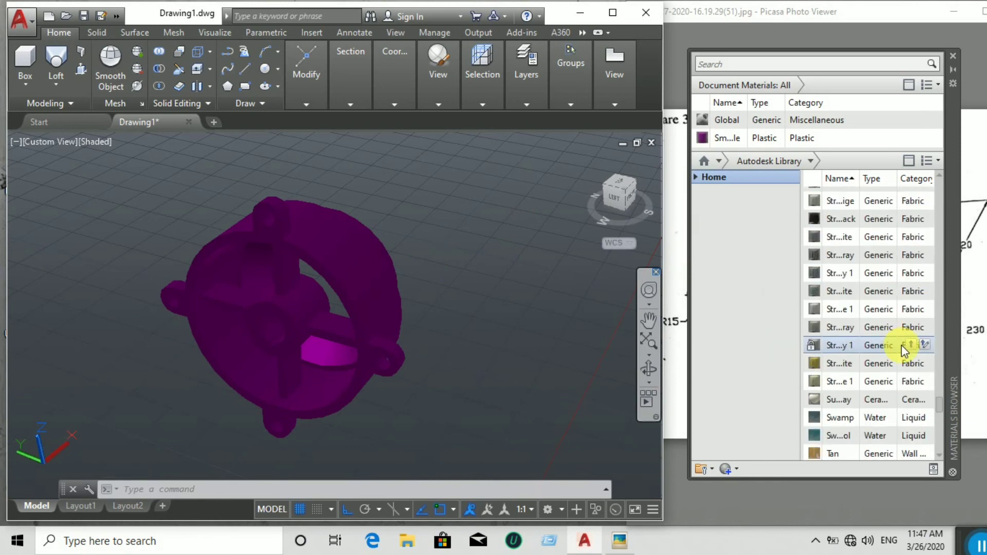
mouse_move(939, 427)
mouse_down()
mouse_move(943, 446)
mouse_move(944, 408)
mouse_move(948, 421)
mouse_up()
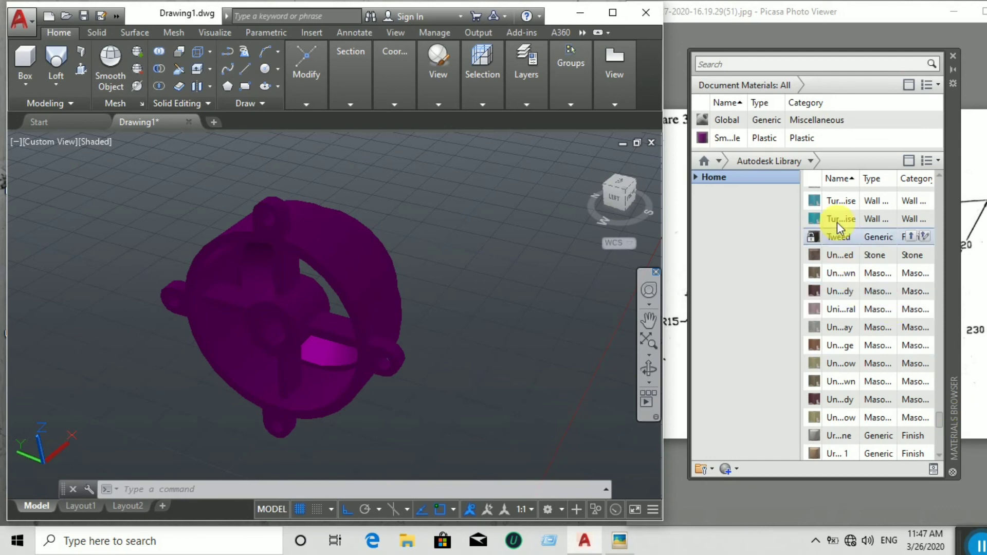
drag(380, 276, 363, 275)
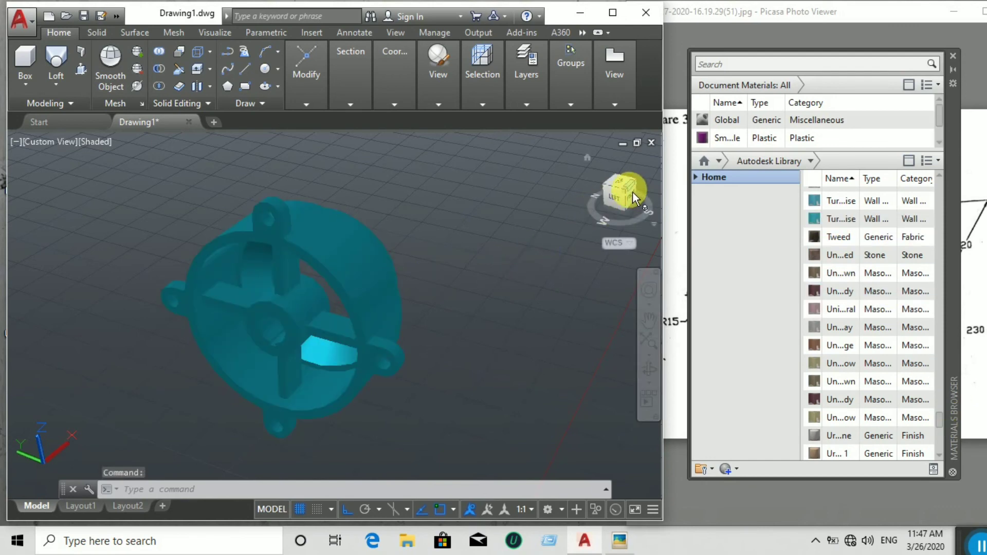
Step: Turn off the drawing grid, with the housing's open flange side in view
mouse_move(630, 193)
mouse_down()
mouse_move(637, 187)
mouse_move(16, 173)
mouse_move(156, 181)
mouse_move(160, 201)
mouse_up()
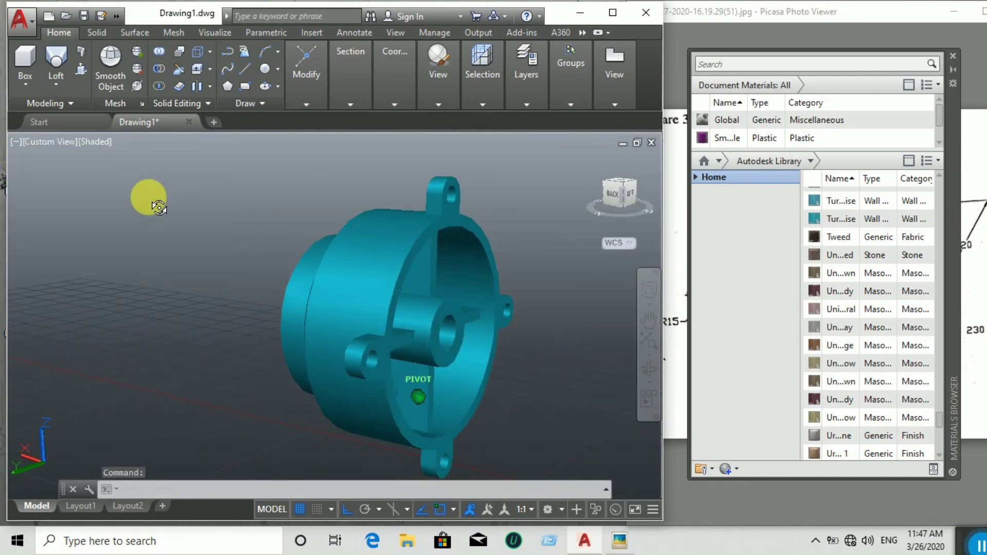
shift+middle_drag(158, 207, 134, 218)
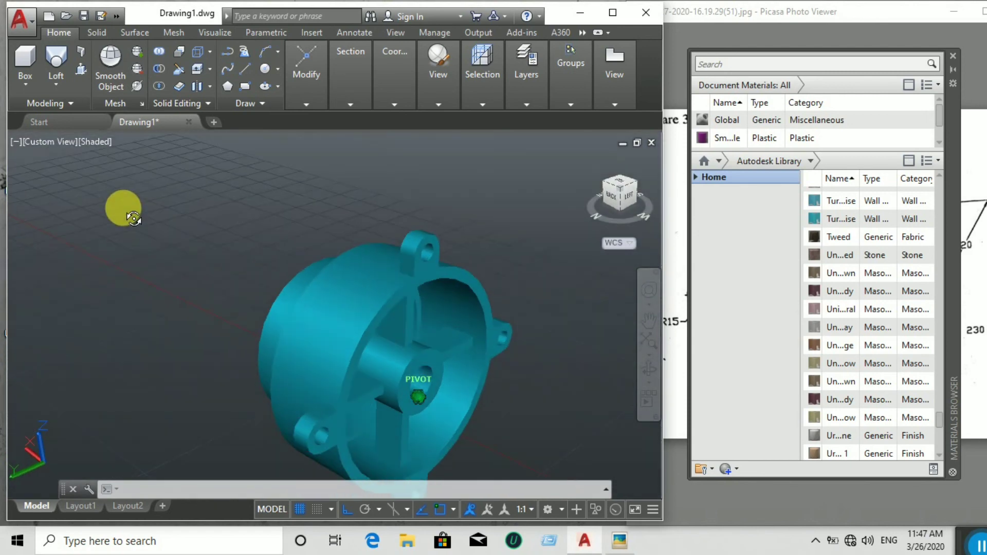
middle_drag(548, 255, 529, 182)
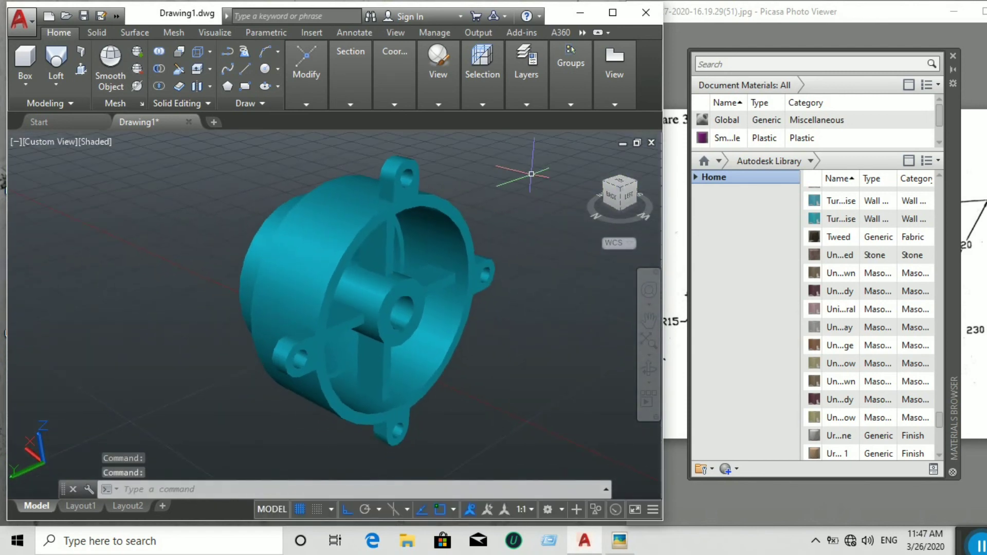
click(304, 508)
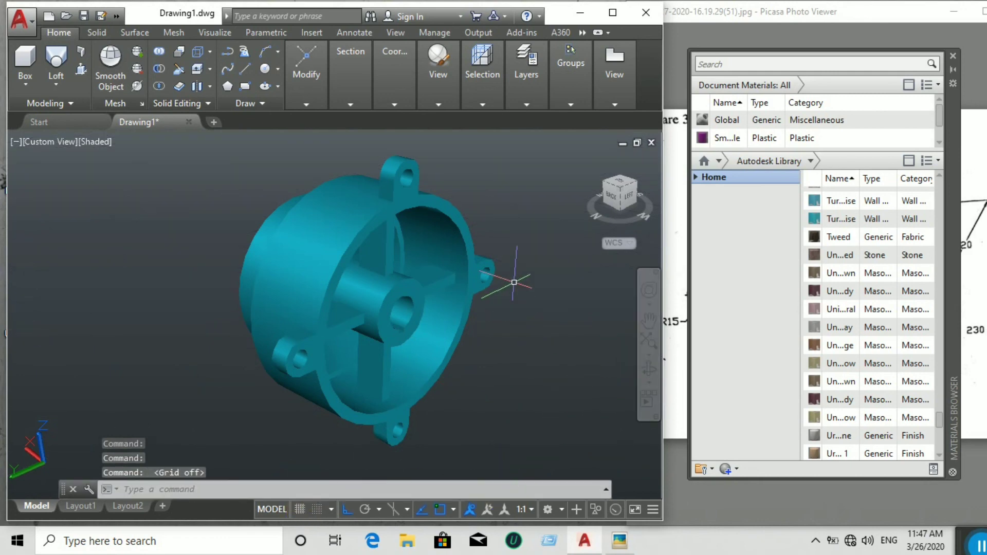
Step: Examine the turquoise housing's flange, hub bore and ribs up close and at full drawing extents
scroll(535, 231, up, 3)
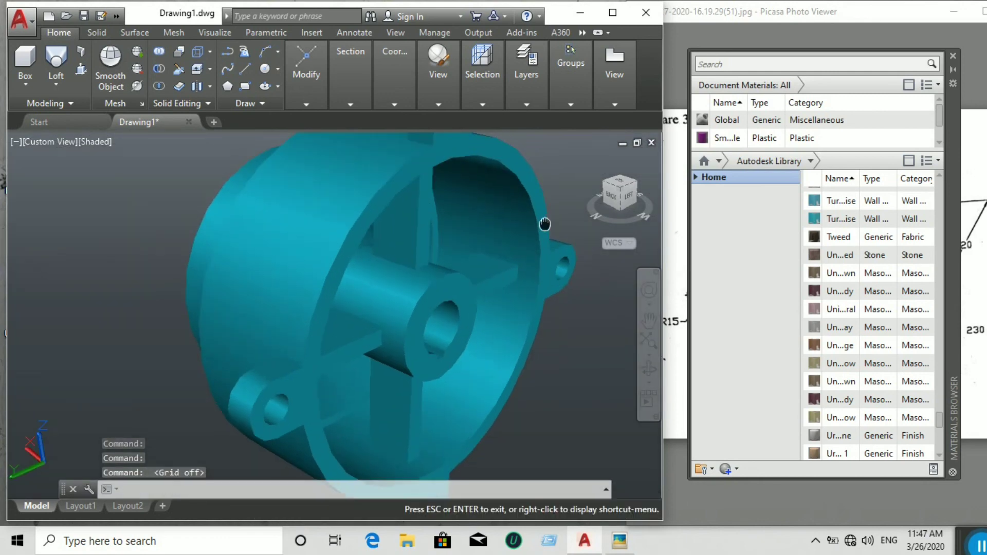
scroll(544, 225, down, 5)
scroll(544, 224, up, 4)
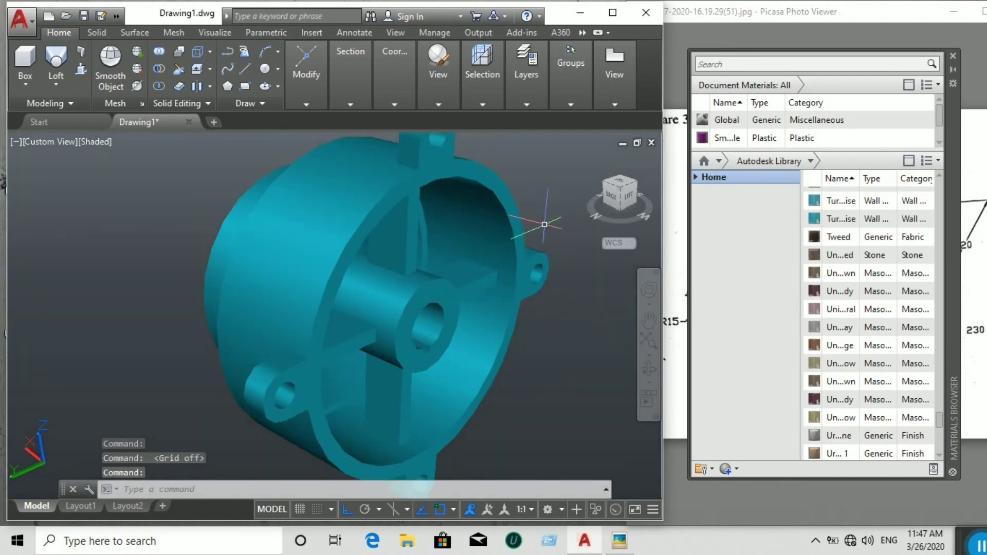
scroll(544, 224, down, 3)
scroll(544, 225, up, 1)
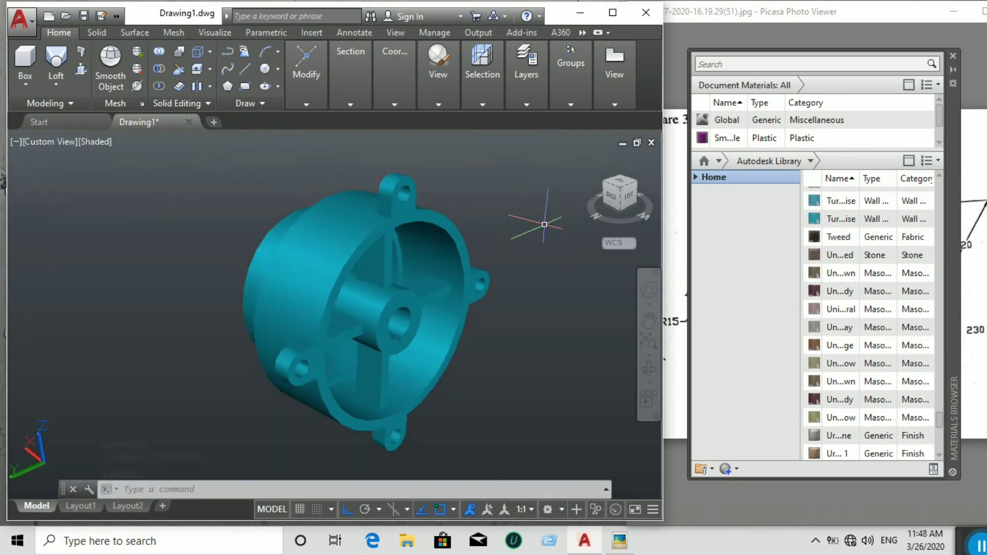
scroll(544, 224, up, 2)
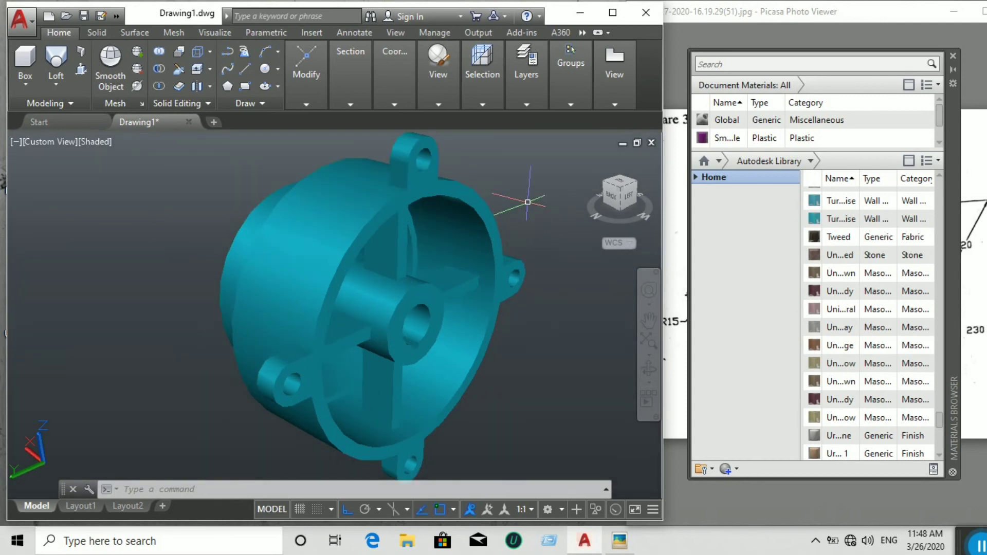
middle_click(487, 229)
middle_click(487, 229)
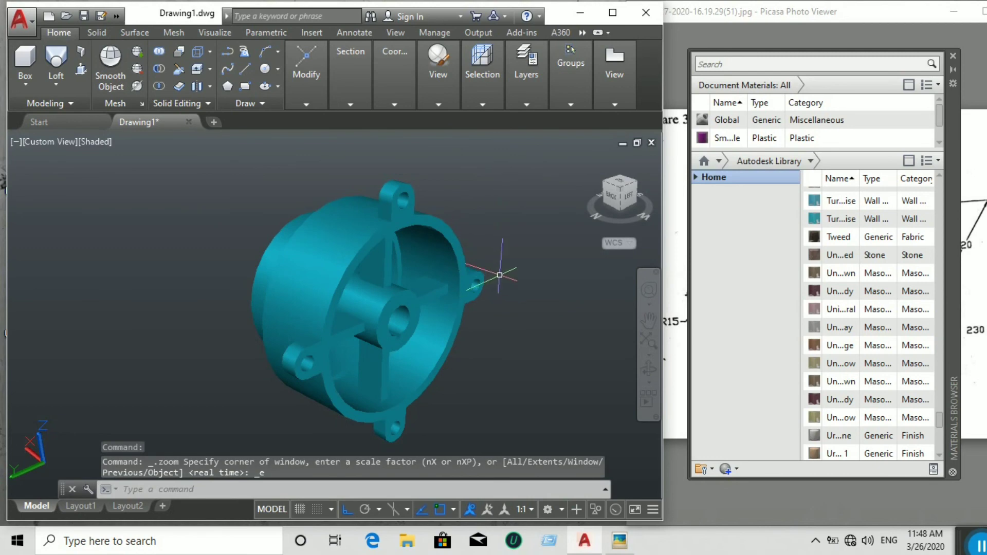
middle_drag(501, 261, 460, 229)
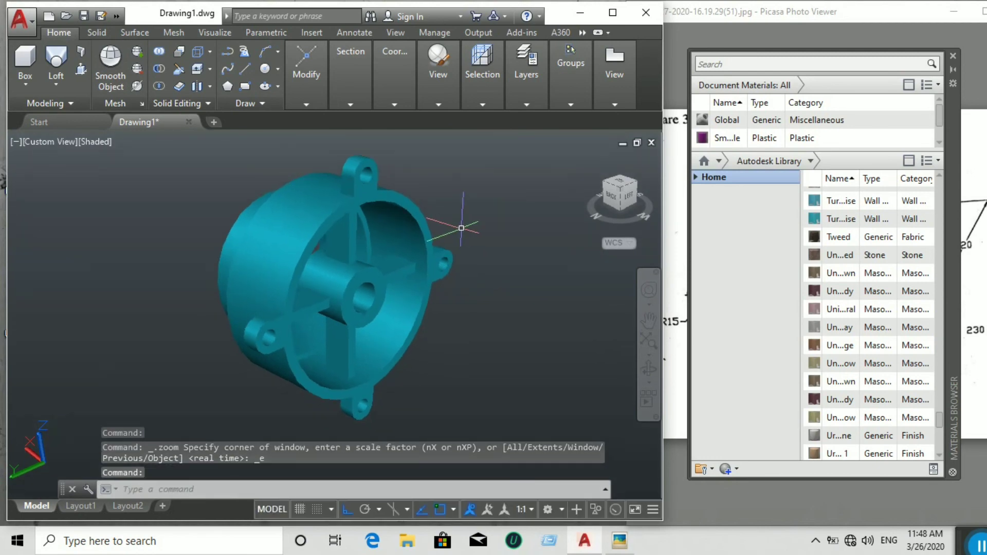
scroll(461, 229, up, 2)
middle_drag(513, 194, 507, 226)
key(Escape)
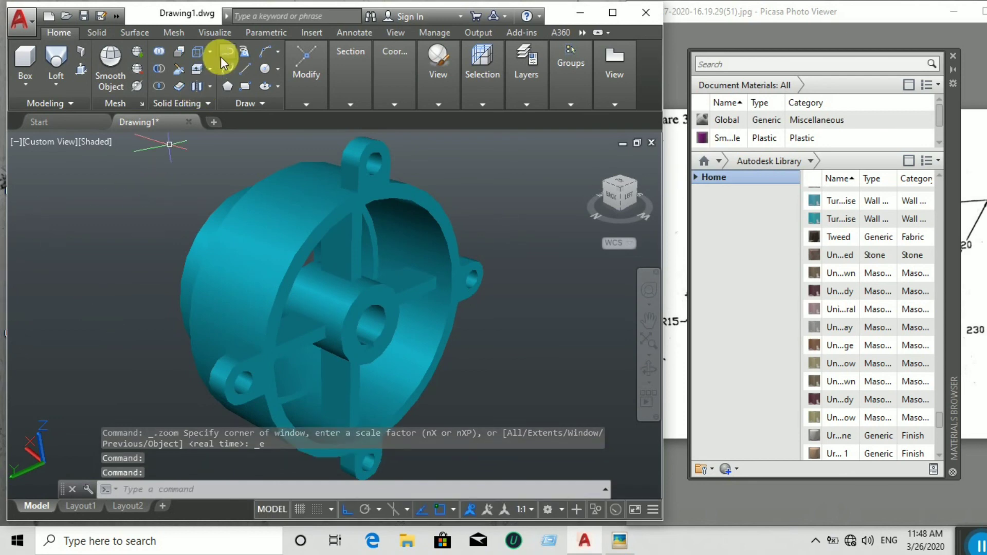
click(245, 69)
click(154, 157)
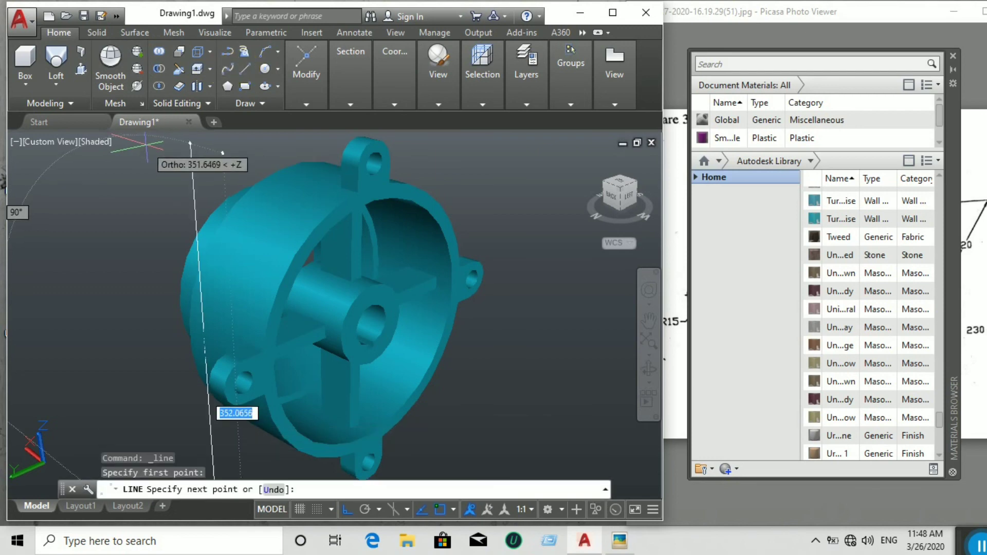
right_click(154, 153)
click(206, 176)
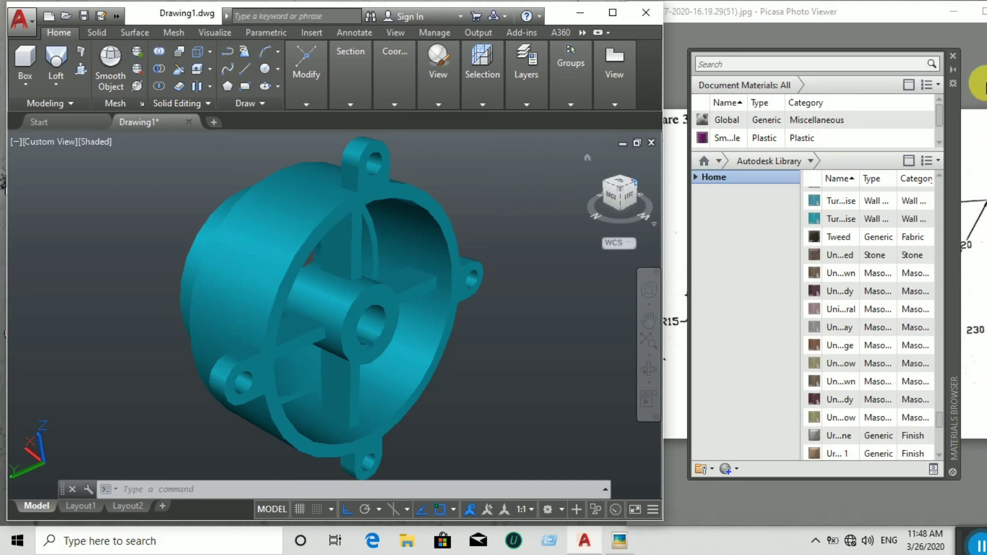
Step: Close the Materials Browser and orbit the housing so its lugged flange faces the viewer as in the reference figure
click(953, 56)
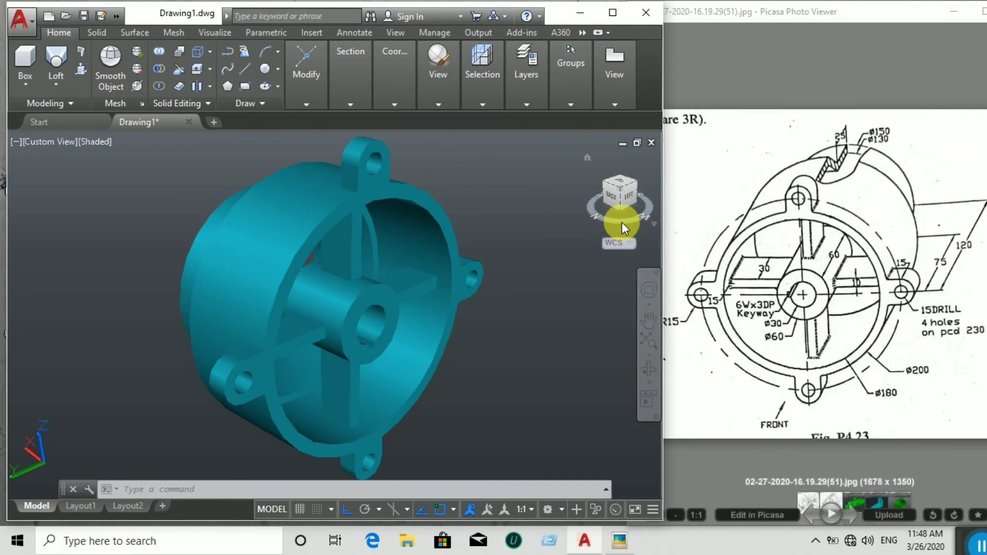
mouse_move(621, 222)
mouse_down()
mouse_move(481, 232)
mouse_move(408, 222)
mouse_up()
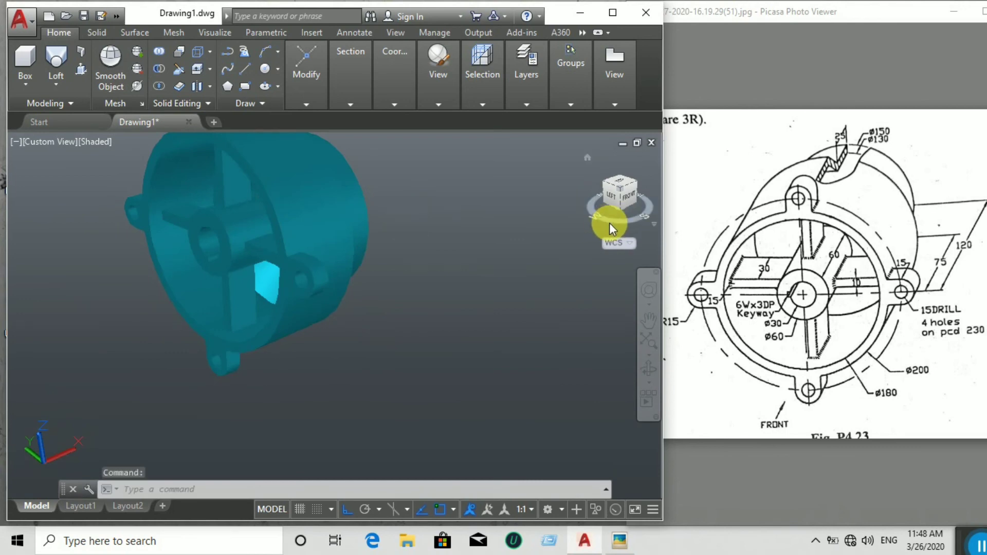
drag(610, 224, 17, 242)
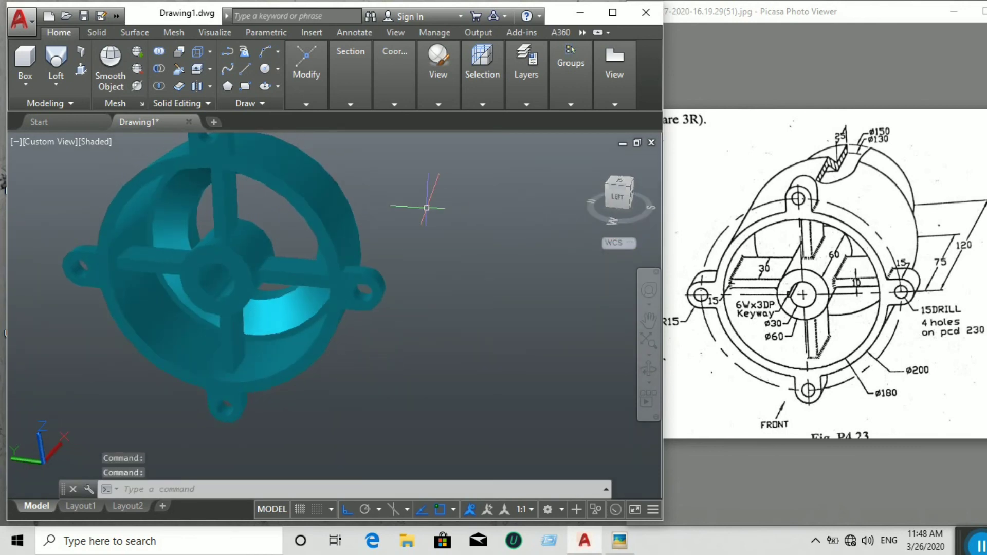
Step: Inspect the turquoise housing's lugged flange and outer barrel from the level left-front corner view
middle_drag(418, 186, 427, 223)
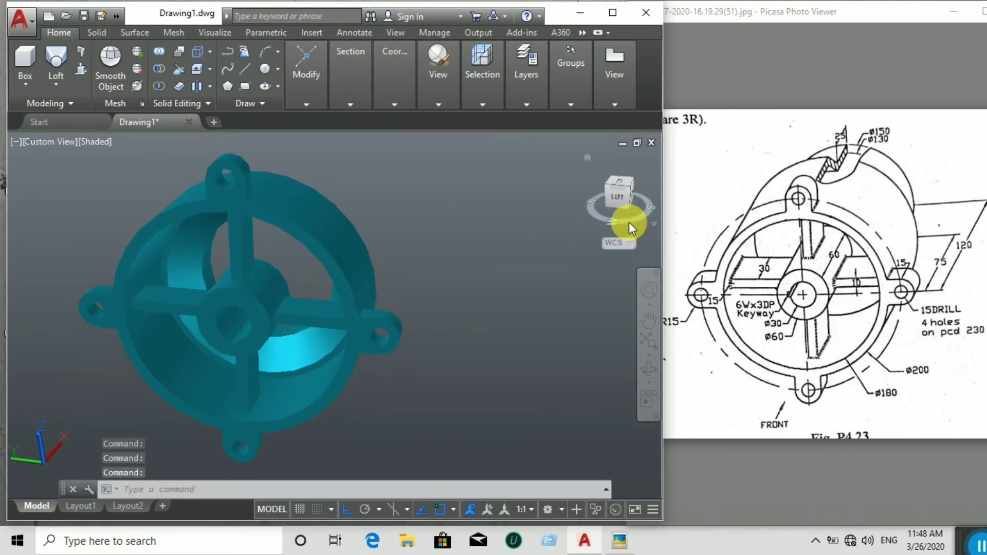
drag(628, 221, 579, 221)
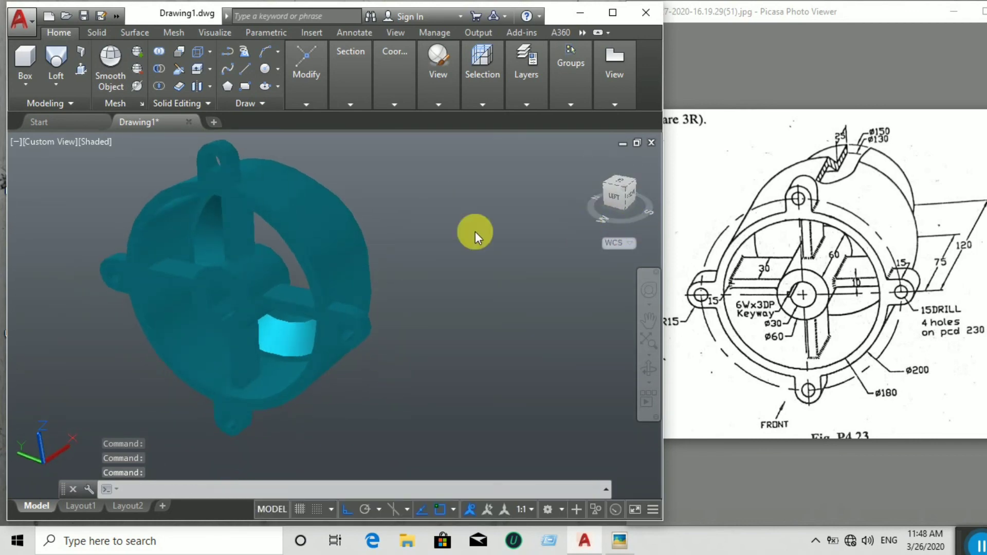
middle_drag(488, 247, 548, 247)
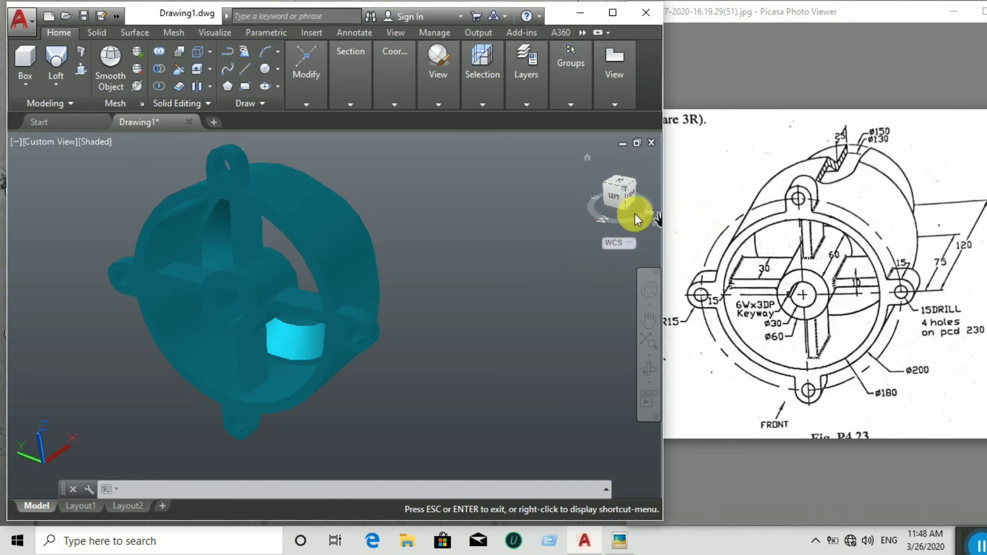
click(625, 198)
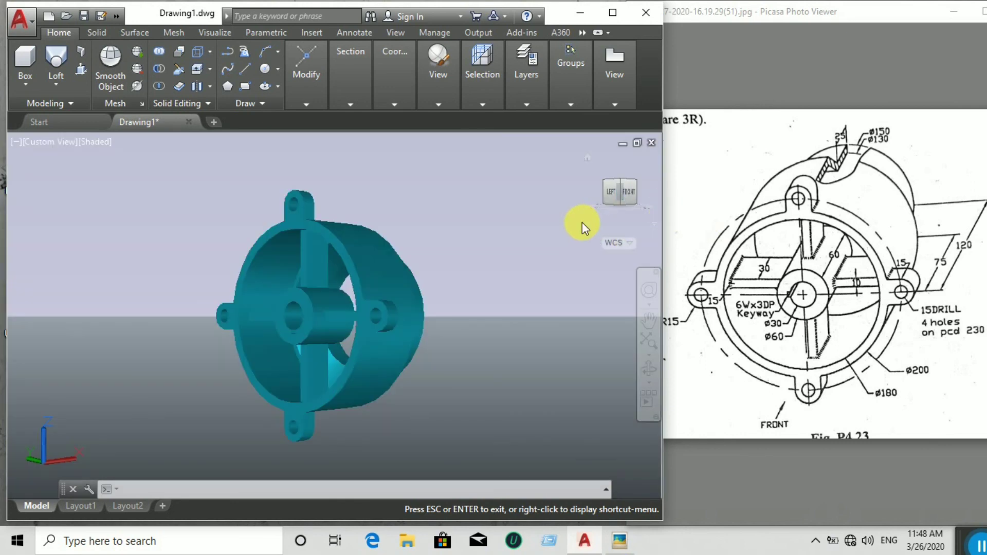
right_click(554, 251)
click(586, 255)
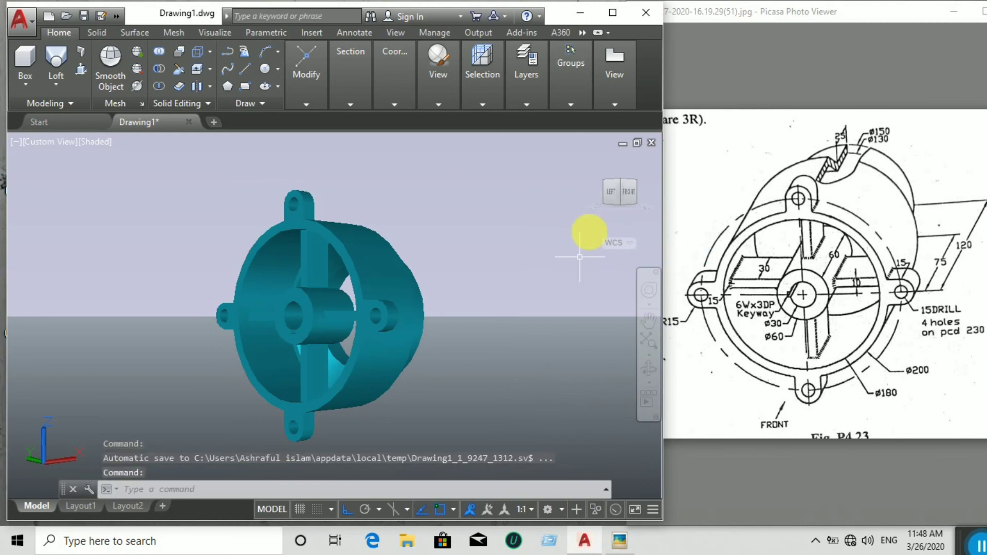
Step: Orbit the housing to a raised back-left view and enlarge it to examine the open flange, hub, ribs and stepped barrel
mouse_move(621, 182)
mouse_down()
mouse_move(607, 198)
mouse_move(11, 221)
mouse_move(121, 203)
mouse_move(191, 215)
mouse_up()
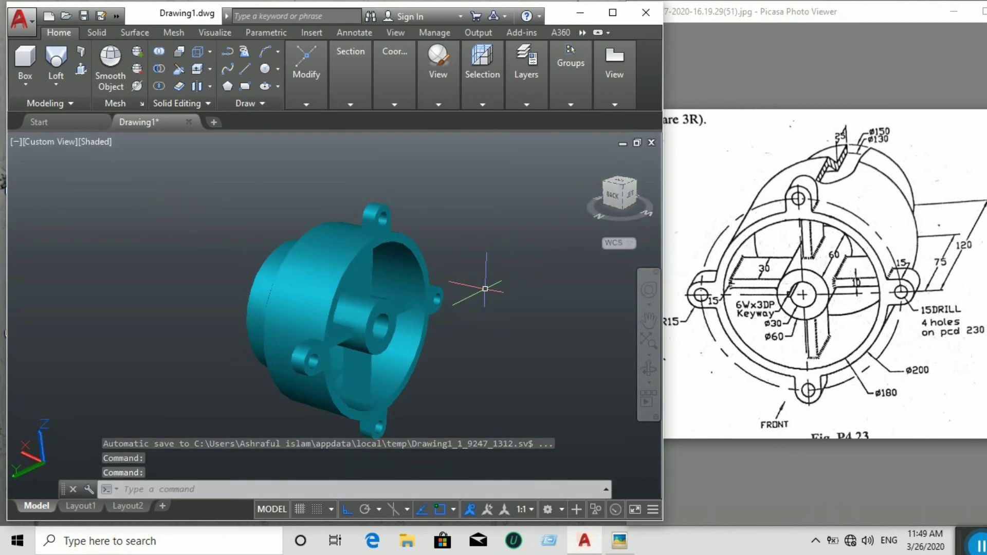
middle_drag(485, 288, 500, 248)
scroll(500, 247, up, 2)
middle_drag(507, 202, 501, 250)
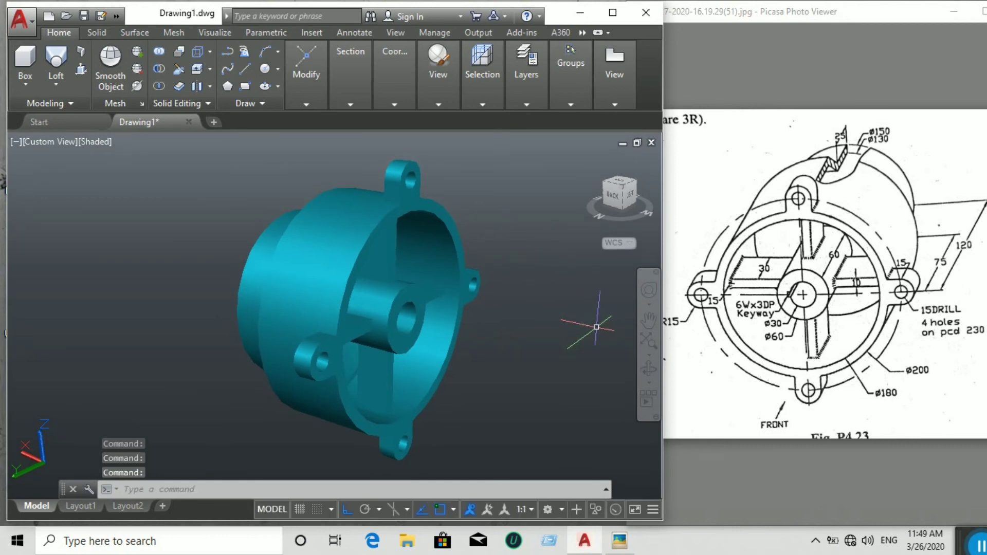
mouse_move(623, 222)
mouse_down()
mouse_move(609, 214)
mouse_move(595, 224)
mouse_move(606, 231)
mouse_move(610, 221)
mouse_up()
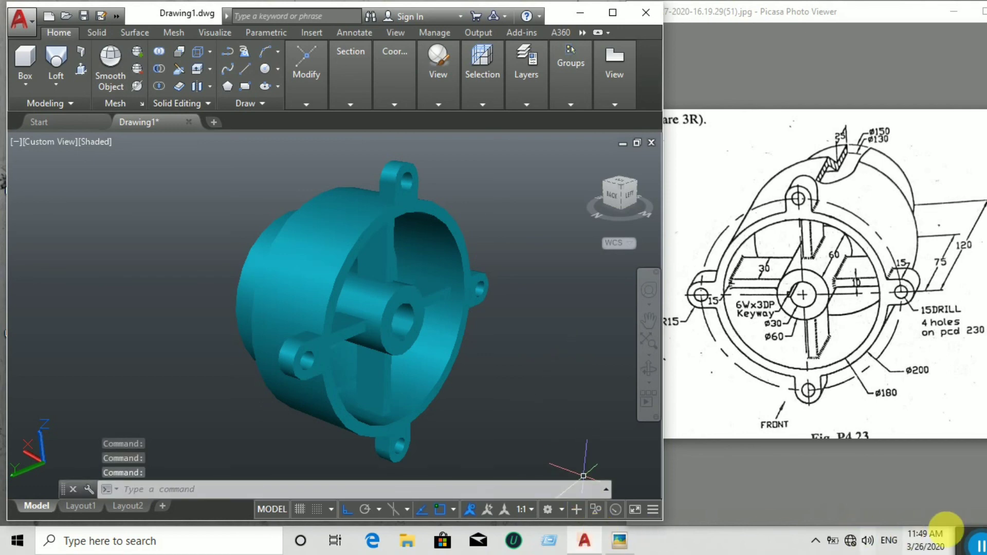
mouse_move(967, 544)
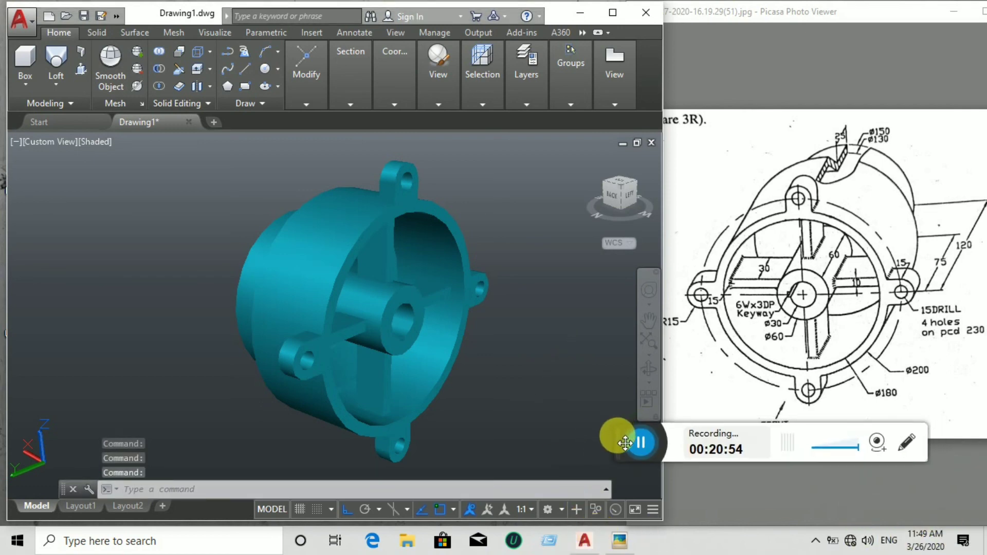